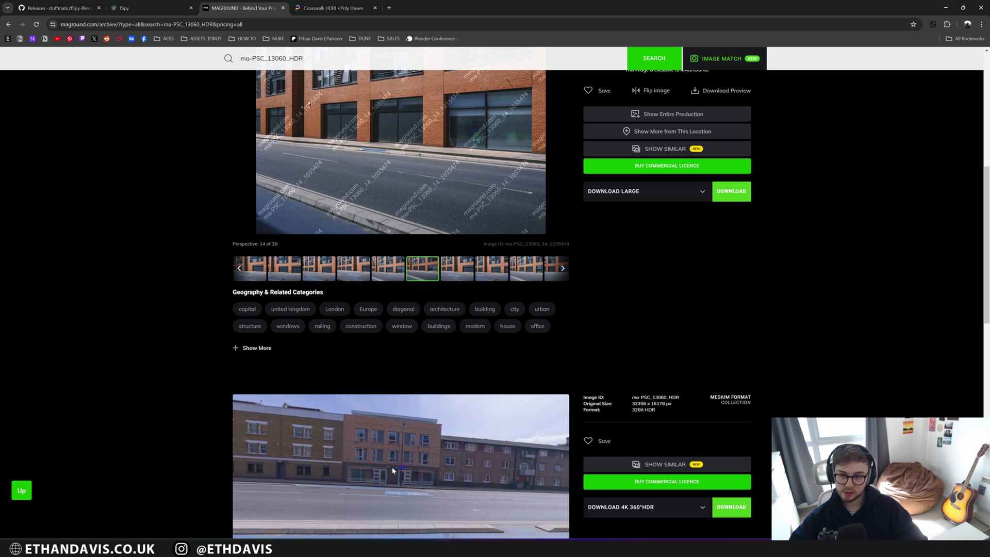
- Show the extra downloads and backplates offered for the Crosswalk HDRI on Poly Haven
left_click(330, 7)
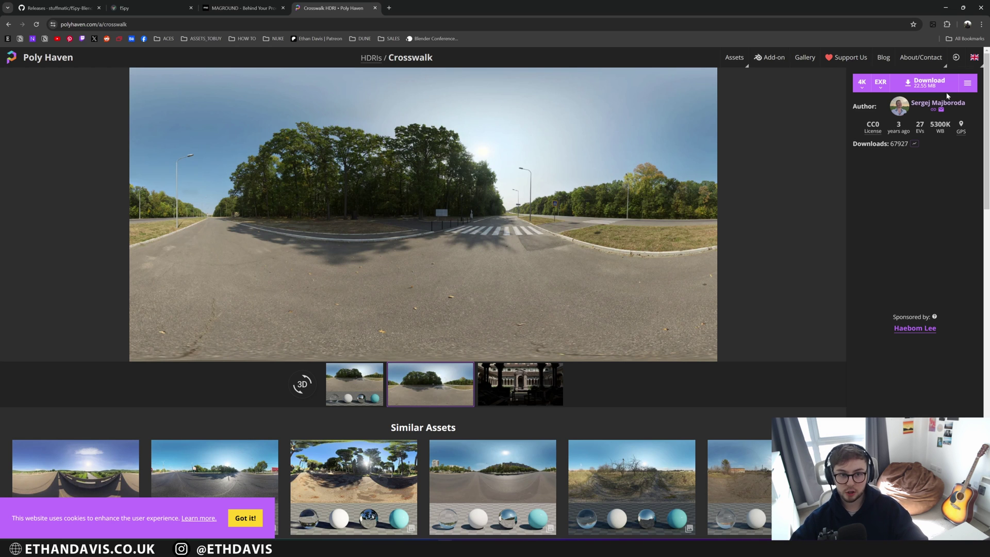
left_click(967, 82)
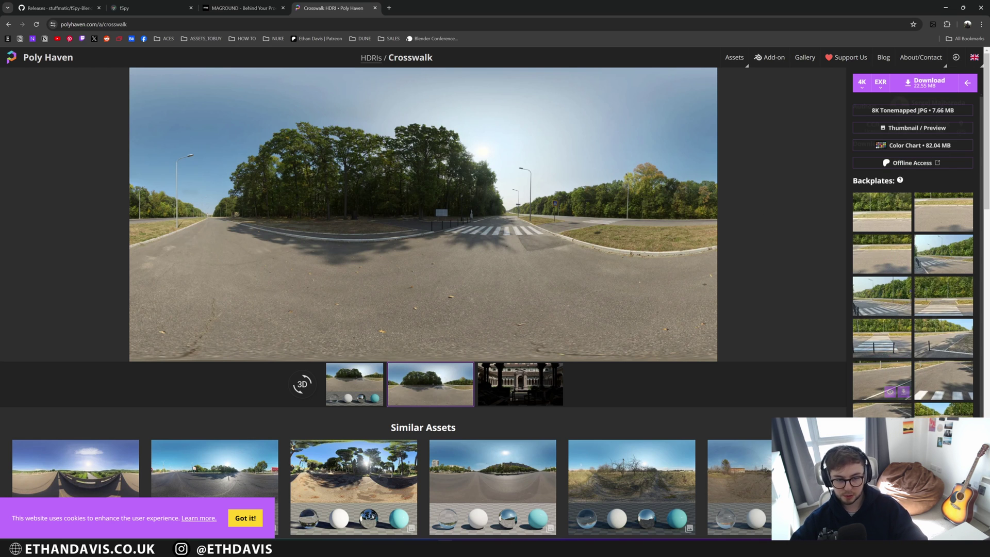
mouse_move(934, 382)
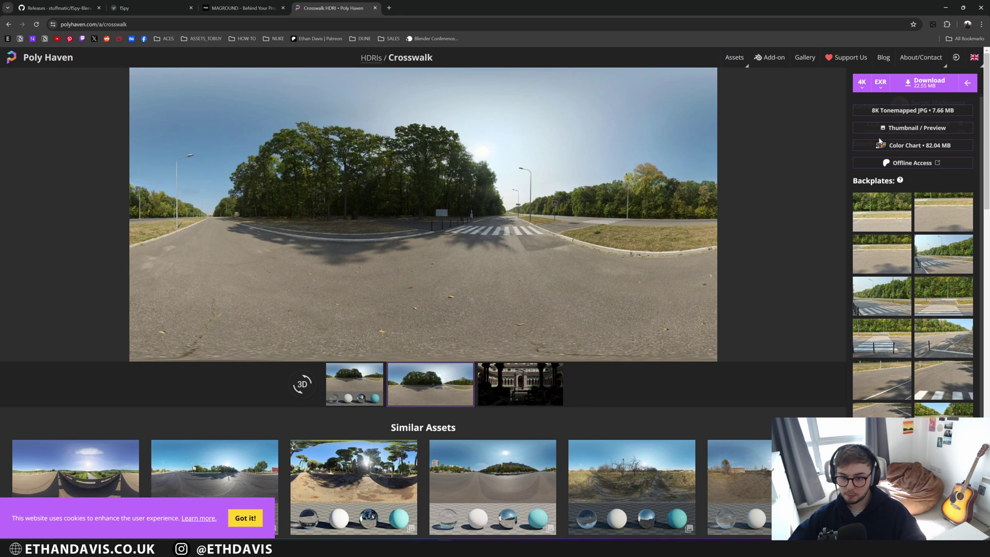
- View the fSpy website and the fSpy-Blender releases page on GitHub to find the program and add-on downloads
key("ctrl+2")
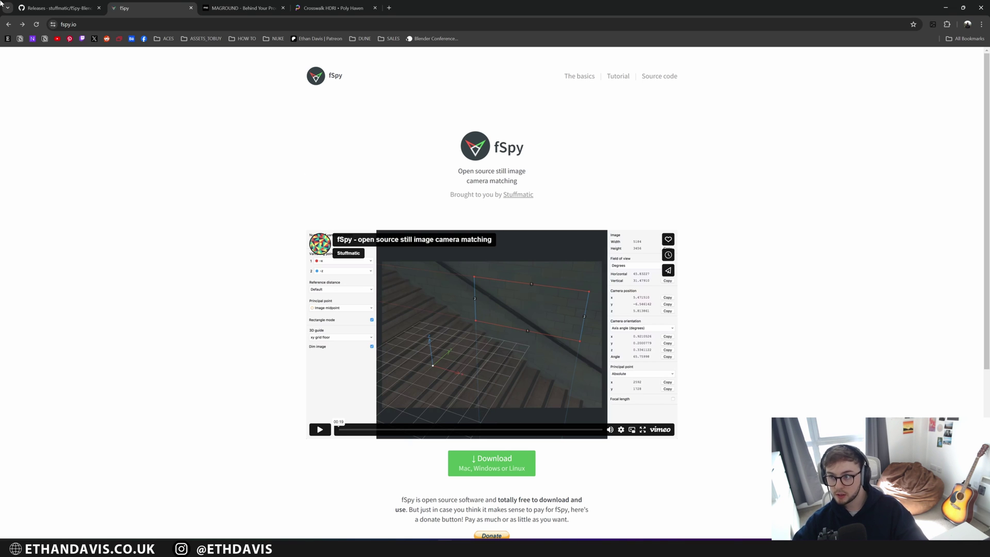
left_click(39, 10)
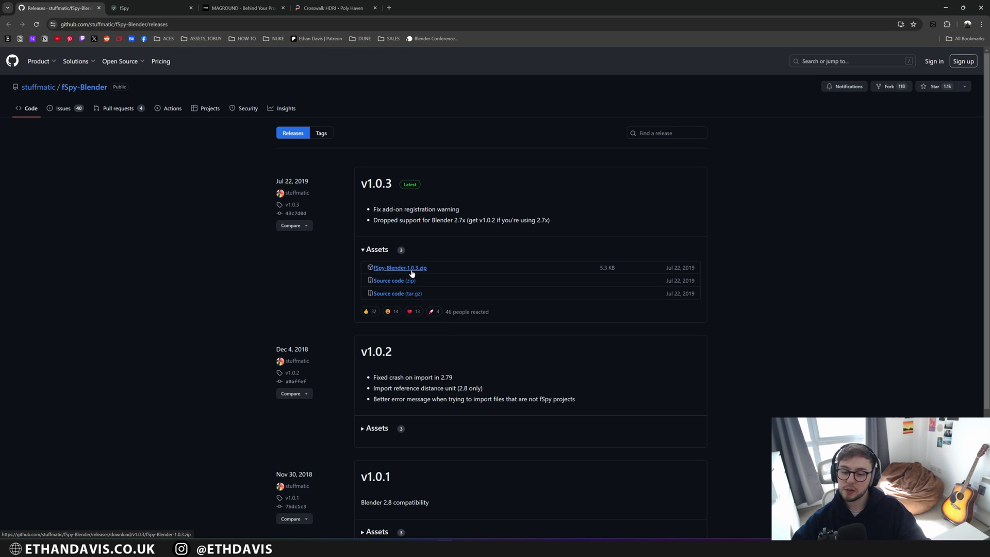
- Switch to fSpy and open the backplate image ma-PSC_13060_9_1035469 from the ASSETS folder
key("alt+Tab")
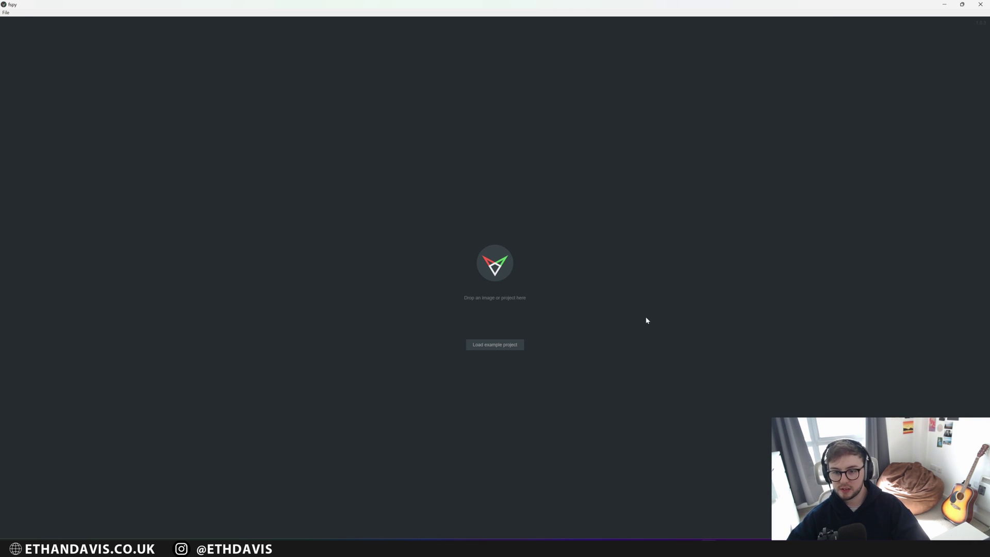
left_click(5, 13)
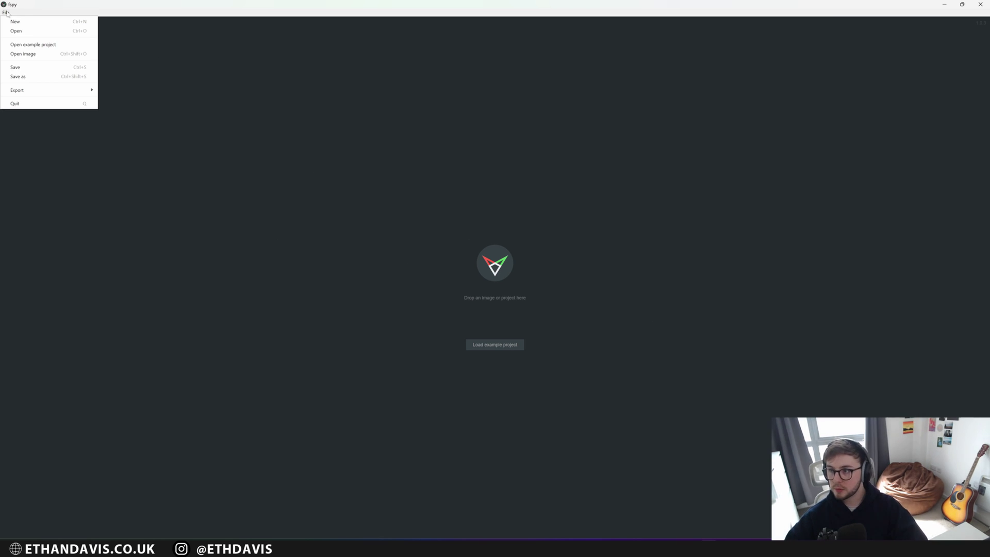
left_click(28, 54)
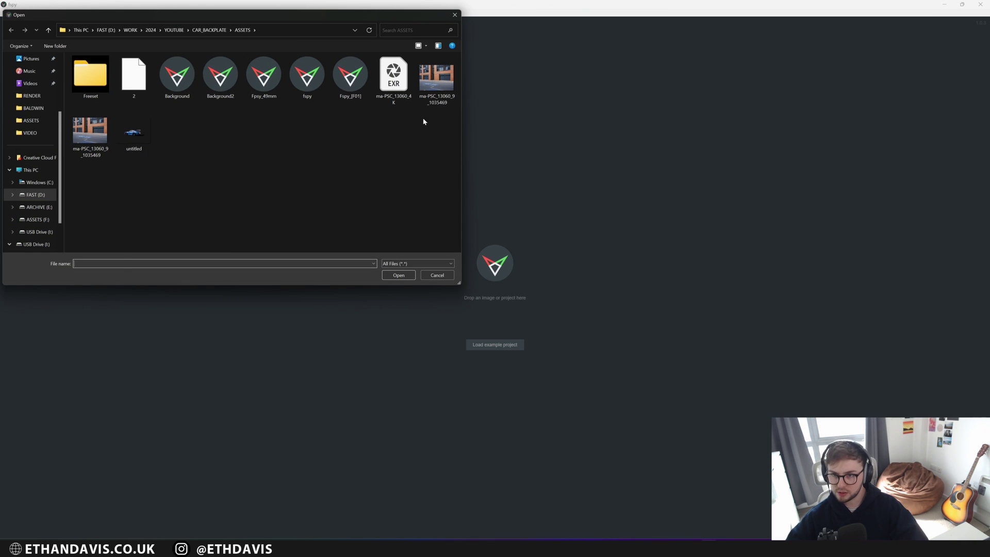
double_click(436, 78)
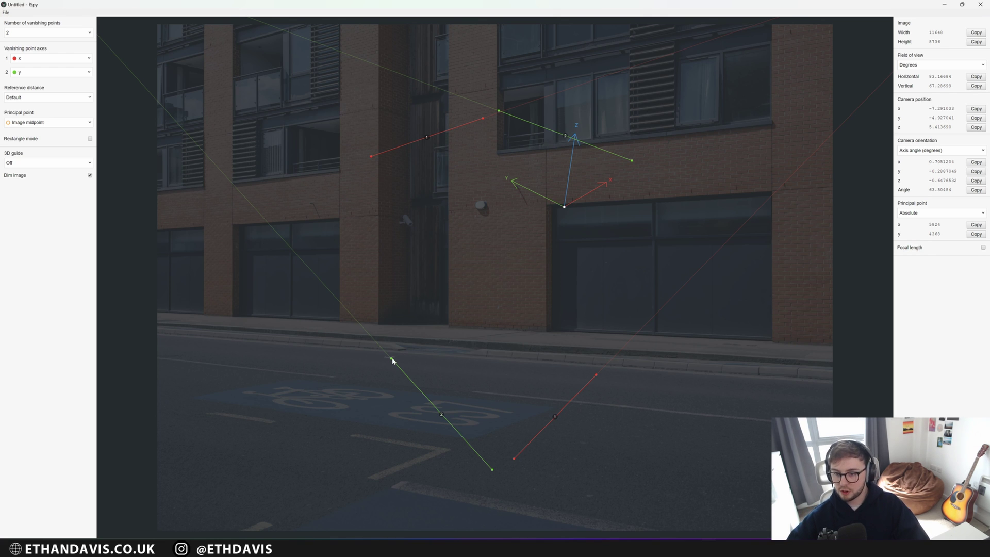
- Align the lower y-axis line with the white road line and the lower x-axis line with the blue cycle marking's near edge
left_click_drag(392, 359, 244, 370)
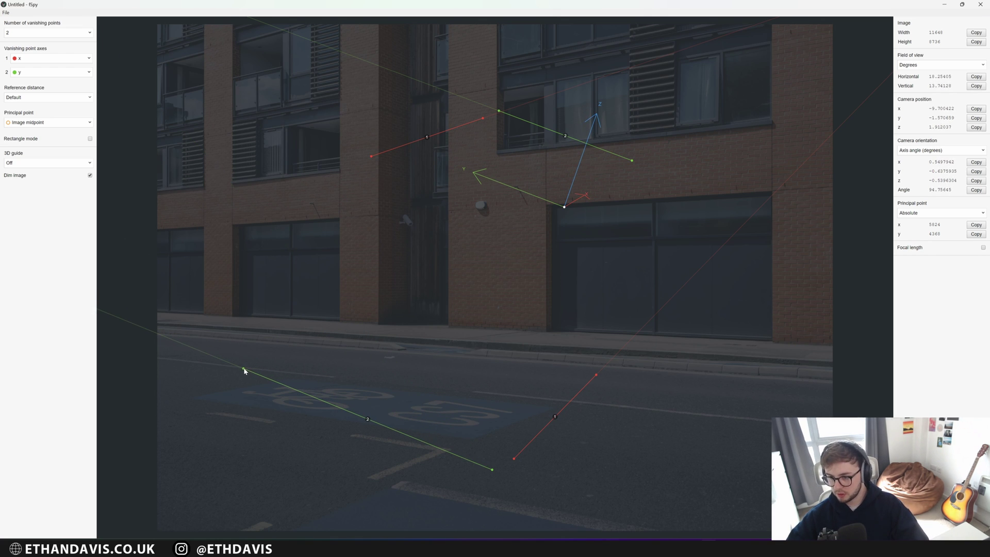
left_click_drag(493, 469, 714, 416)
left_click_drag(516, 457, 473, 441)
left_click_drag(596, 374, 561, 409)
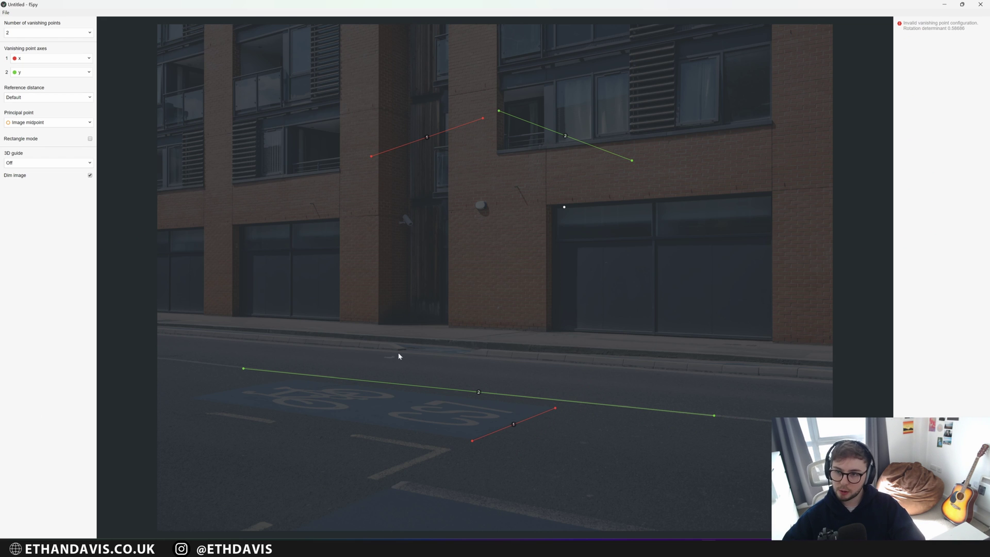
- Turn off image dimming and align the other y-axis line with the building's window ledges and the x-axis line with the cycle marking's far edge
left_click(90, 175)
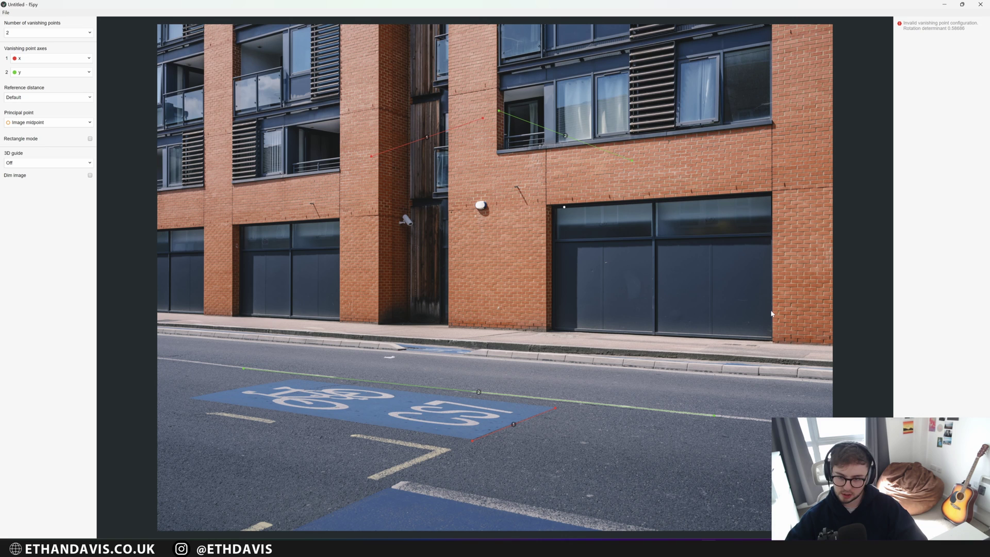
left_click_drag(499, 111, 233, 187)
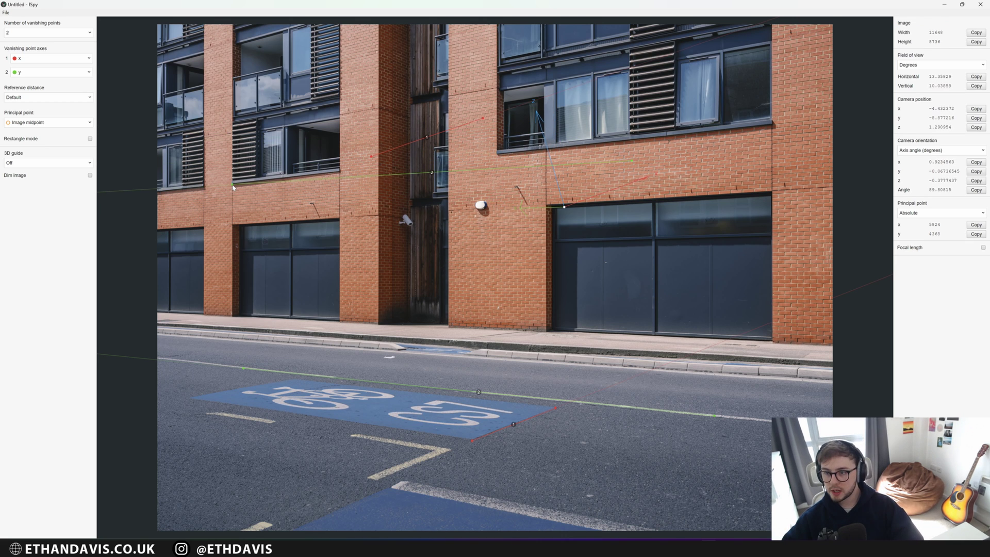
left_click_drag(632, 160, 772, 126)
left_click_drag(372, 157, 192, 396)
left_click_drag(484, 122, 295, 378)
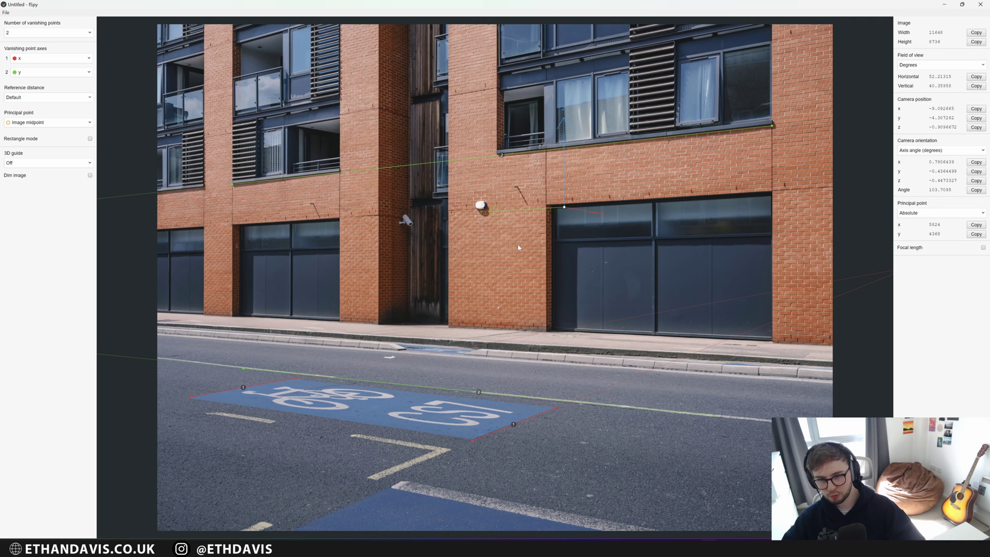
- Show the xy grid floor as 3D guide and place the origin on the road at the upper edge of the blue cycle marking
left_click_drag(561, 209, 446, 329)
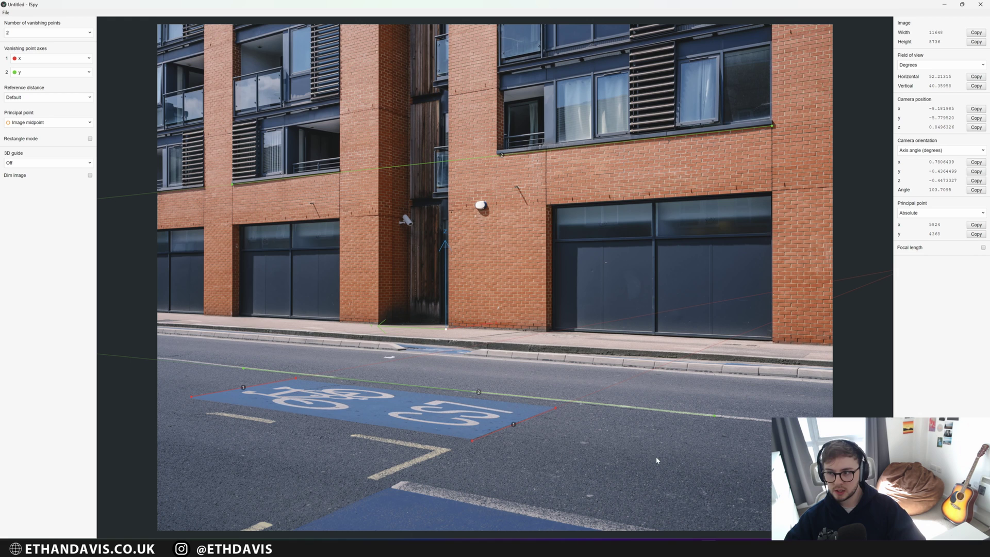
left_click(66, 163)
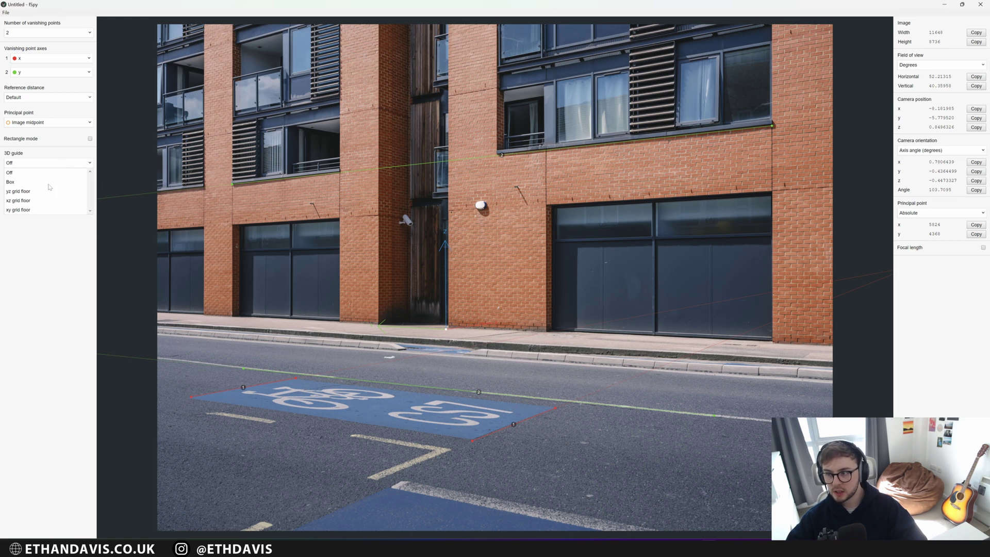
left_click(54, 213)
left_click_drag(446, 332, 448, 397)
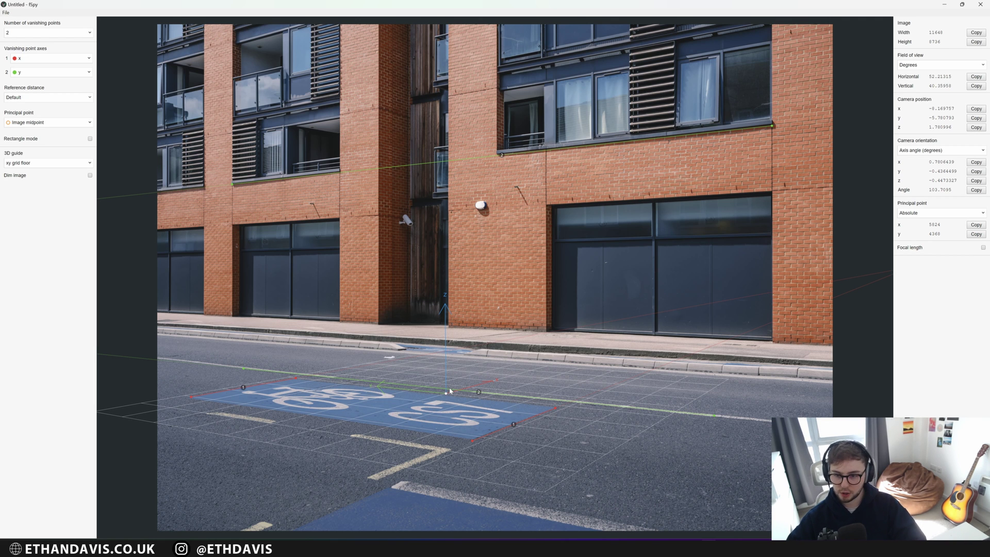
left_click_drag(446, 396, 443, 397)
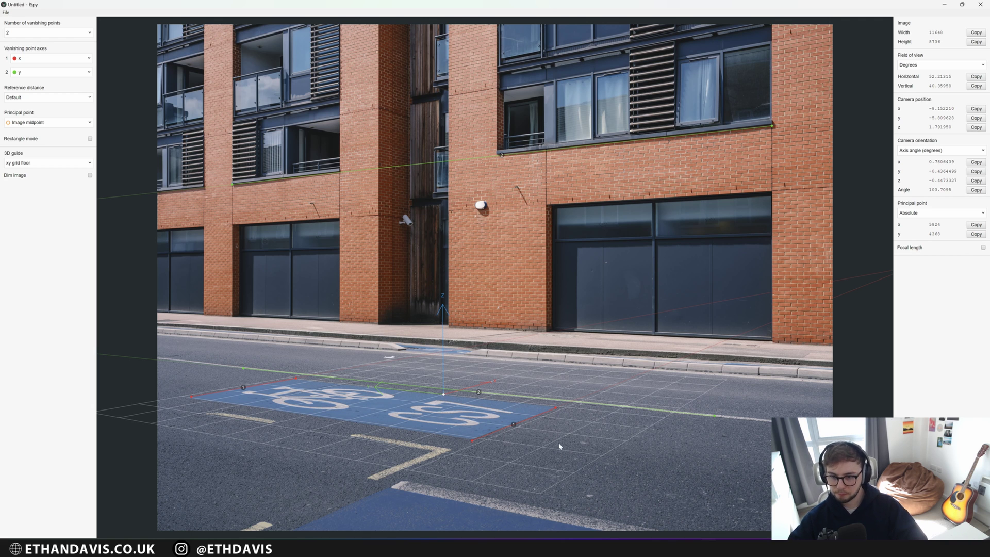
- Save the project as Fspy_Camera in the ASSETS folder
left_click(6, 12)
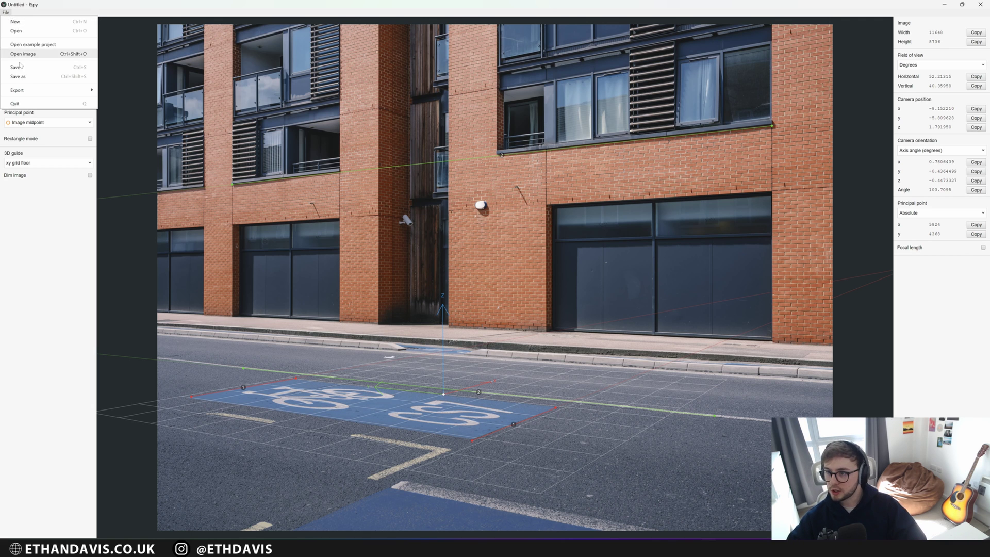
left_click(21, 94)
type("Fspy_Camera")
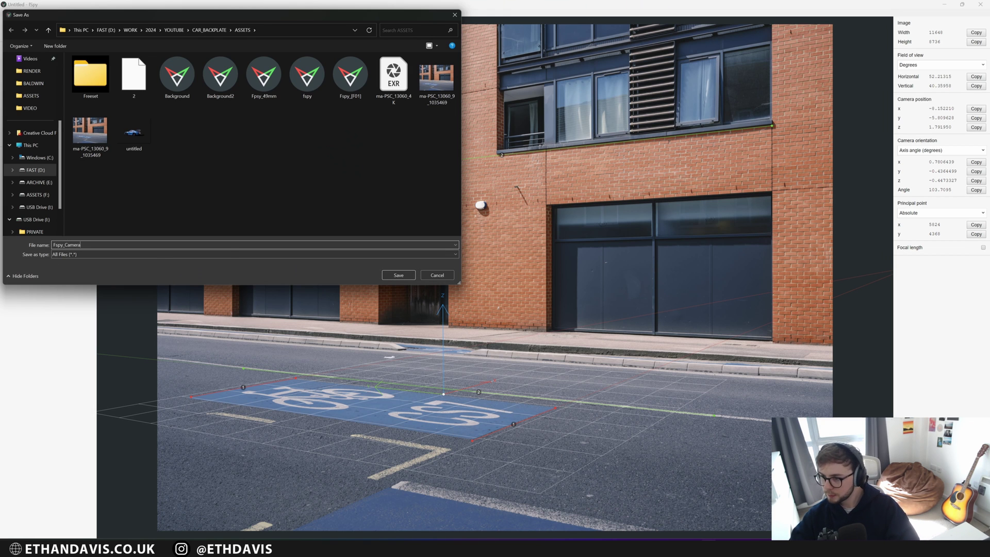
key("Return")
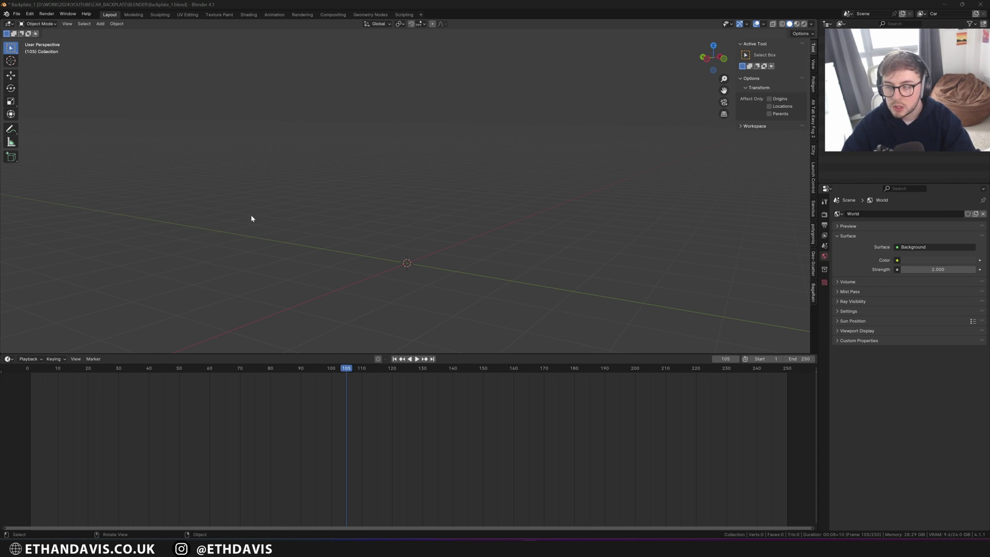
- Switch to Blender and check the Import fSpy project add-on in the preferences
left_click(30, 14)
left_click(44, 110)
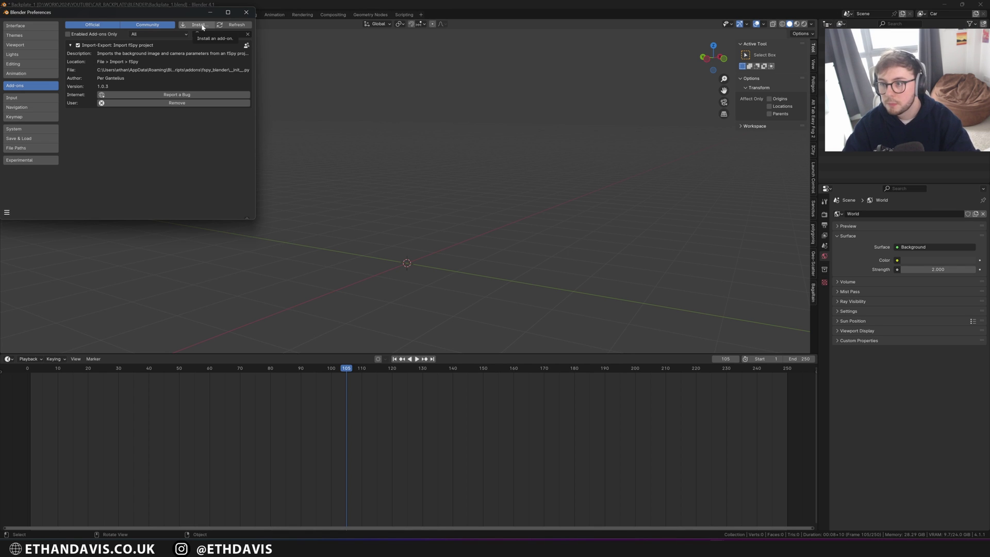
left_click(244, 14)
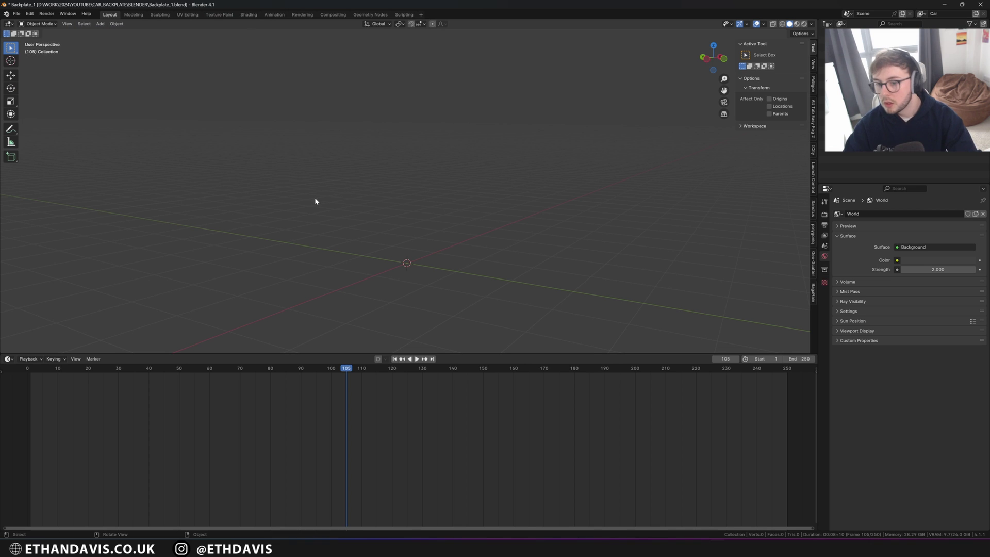
- Import the Fspy_[F01].fspy project and look through its camera at the backplate
left_click(17, 14)
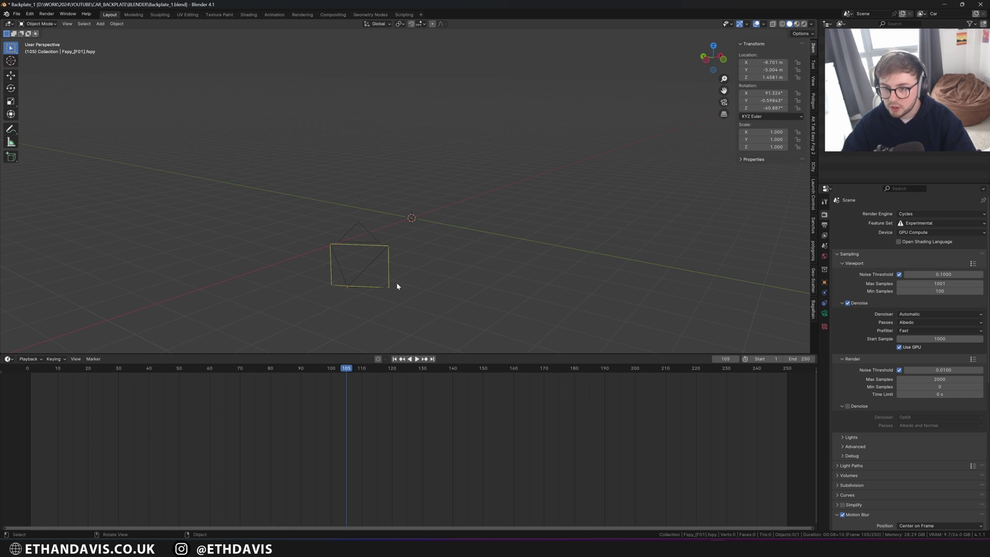
key("ctrl+KP_0")
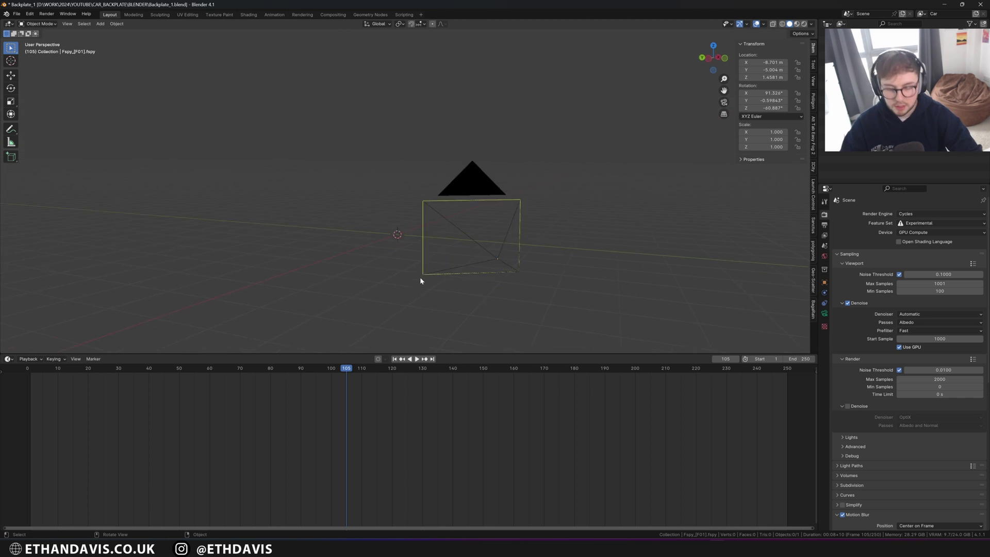
scroll(443, 221, "up", 2, "shift")
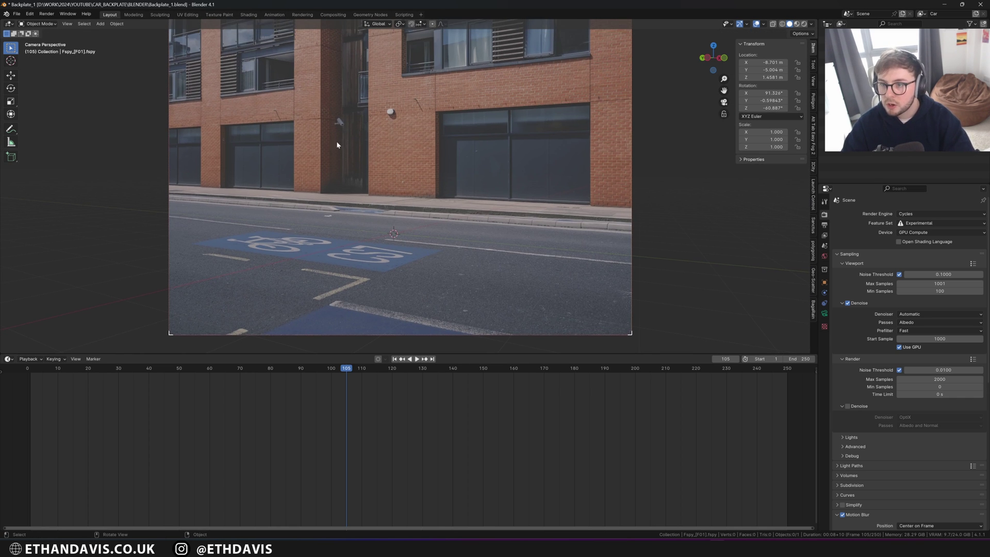
scroll(390, 198, "down", 2)
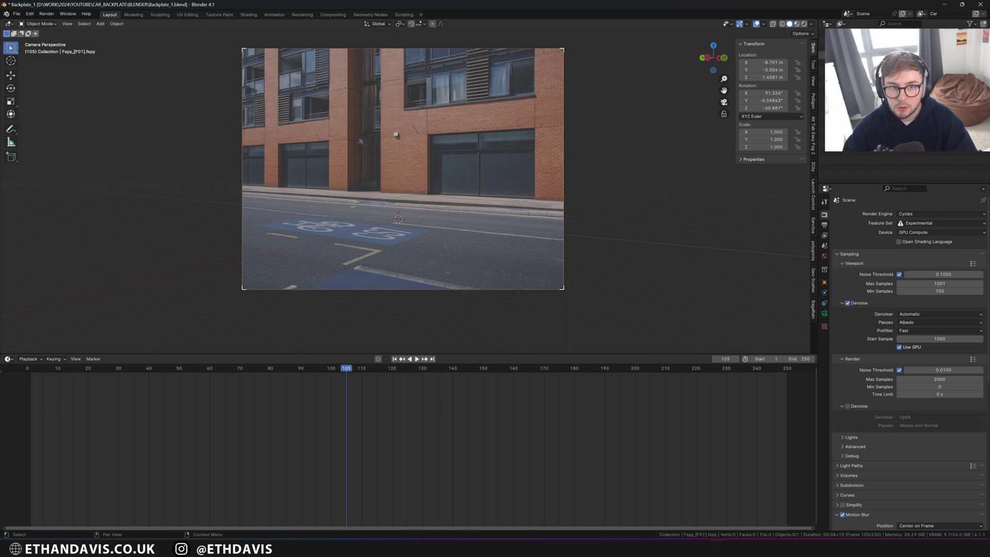
- Set the opacity of the fSpy camera's background image to 1.000
left_click(871, 61)
left_click(824, 313)
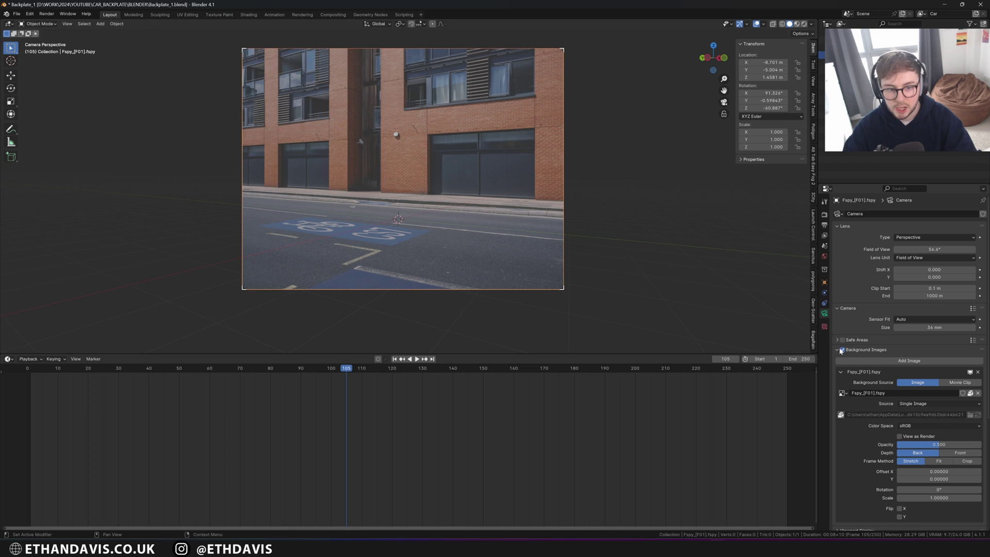
scroll(845, 359, "down", 2)
left_click_drag(928, 414, 981, 413)
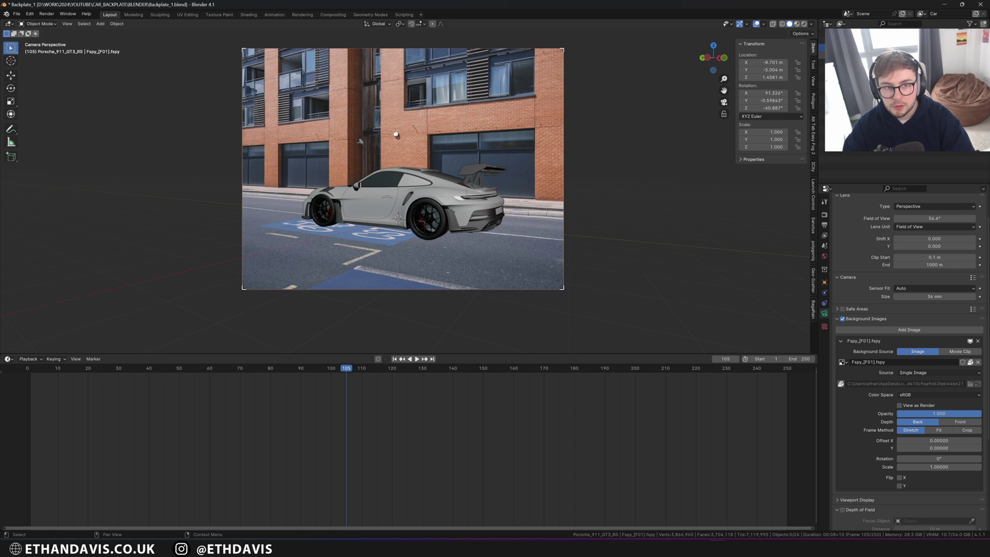
- Try moving the Porsche about 3.05 m in X and -0.54 m in Z in front view, and undo the move after checking the camera view
left_click(876, 103)
middle_click_drag(616, 216, 574, 215)
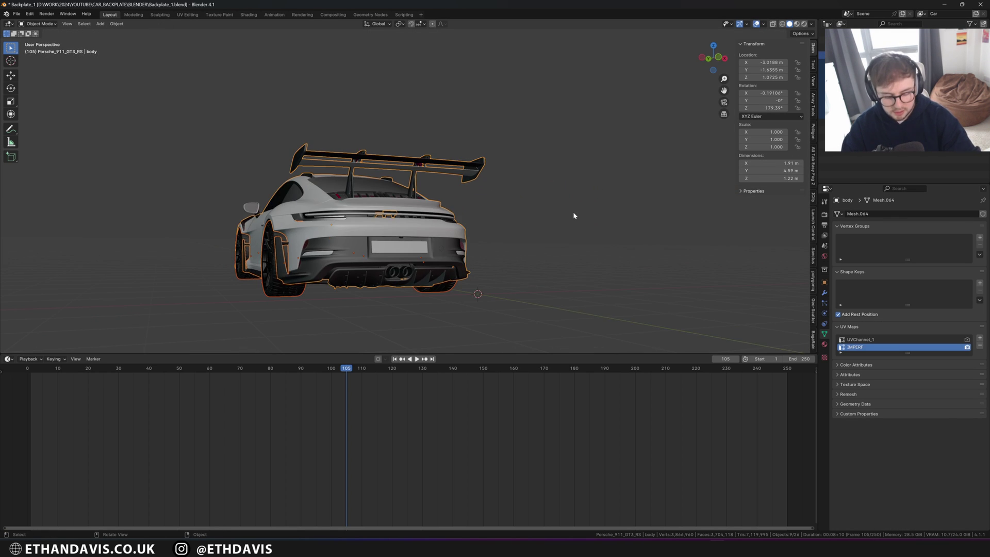
key("KP_3")
key("KP_1")
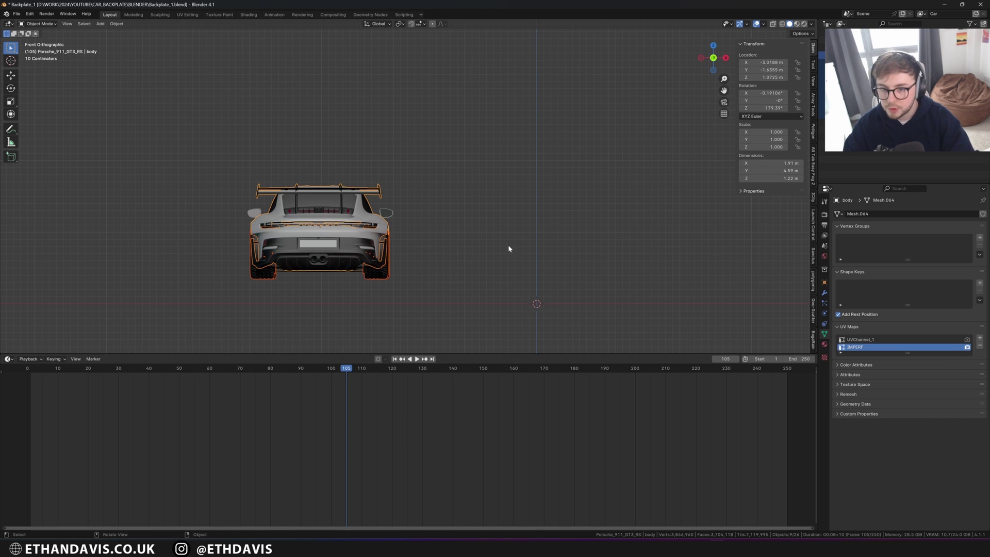
scroll(550, 253, "down", 2)
key("g")
left_click(557, 249)
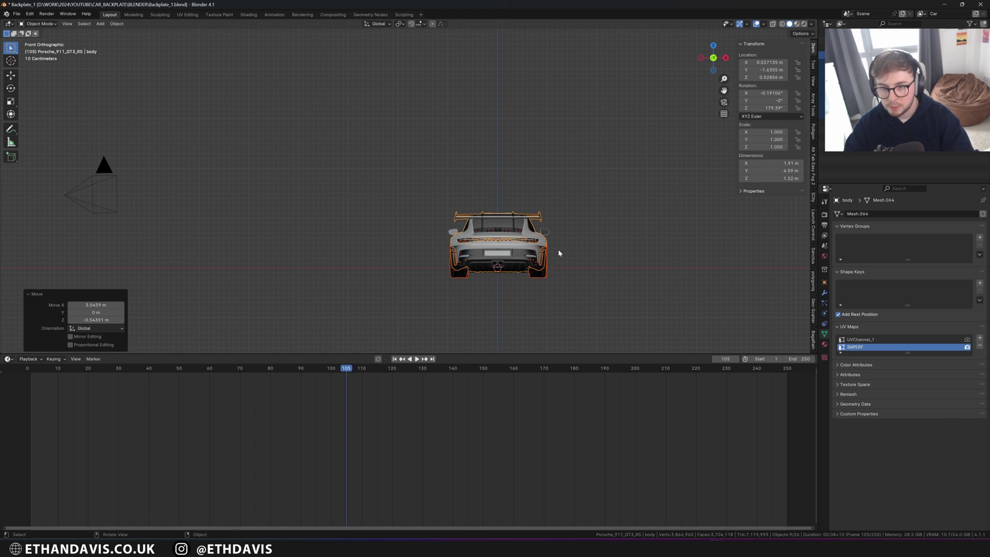
key("KP_0")
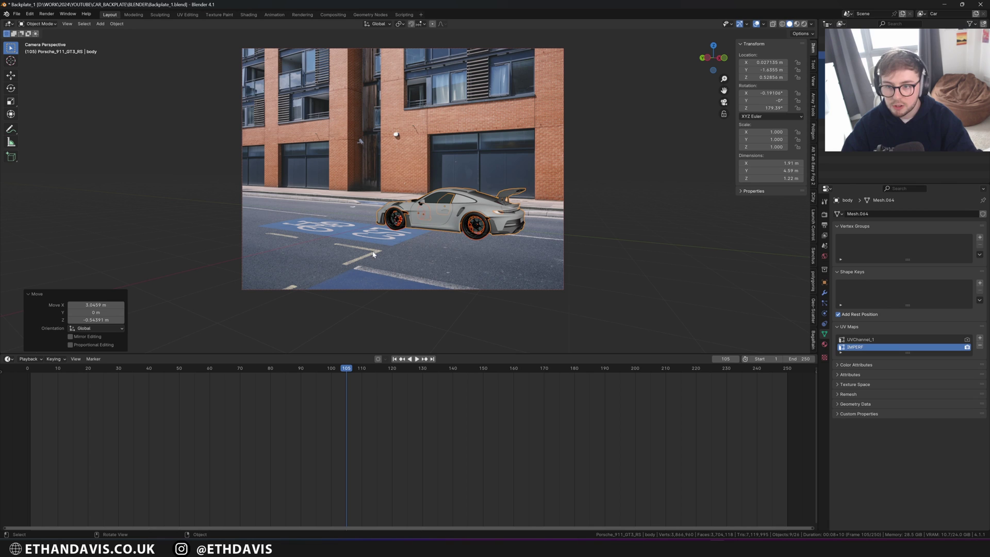
key("ctrl+z")
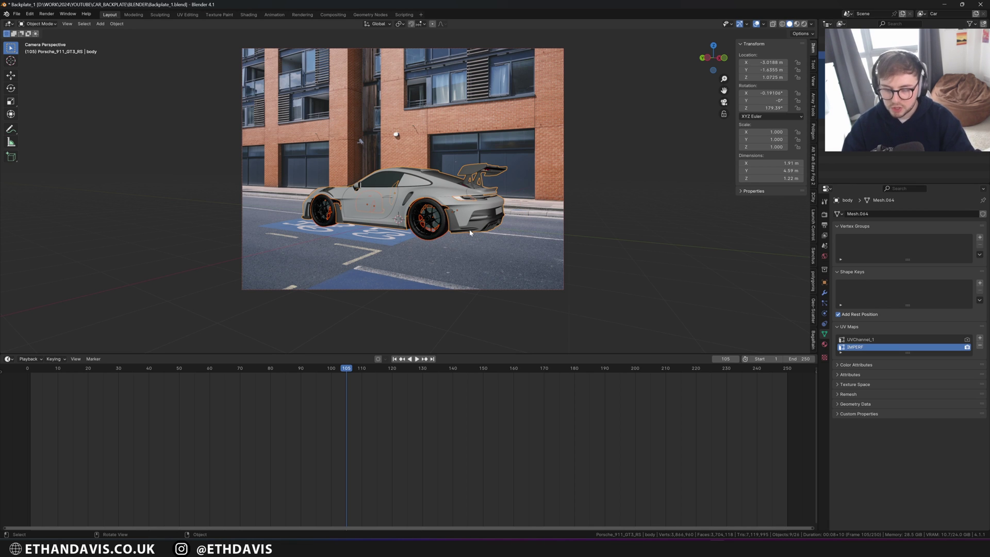
- Try moving the Porsche along X by about 1.61 m and then about -3.07 m, and undo both moves
key("g")
key("x")
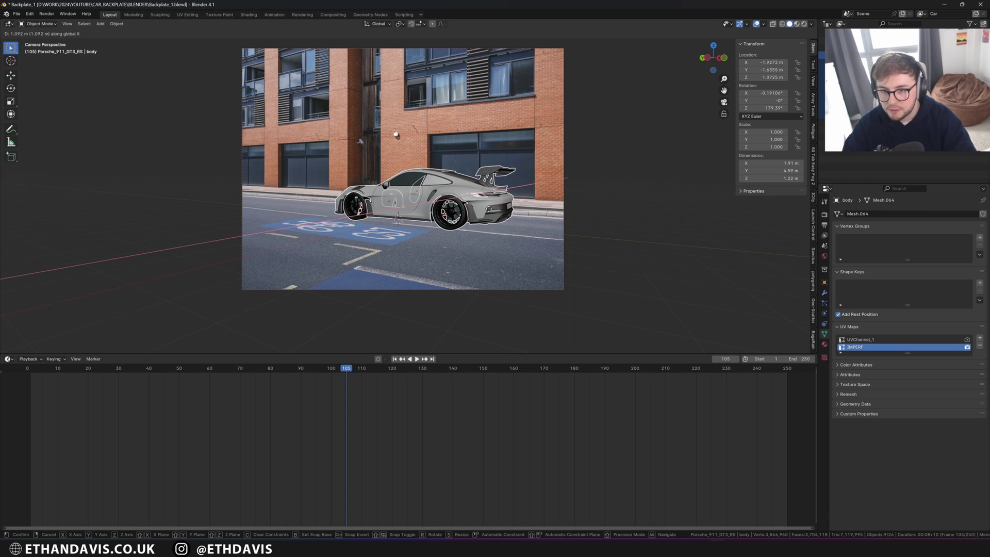
key("Return")
key("g")
key("x")
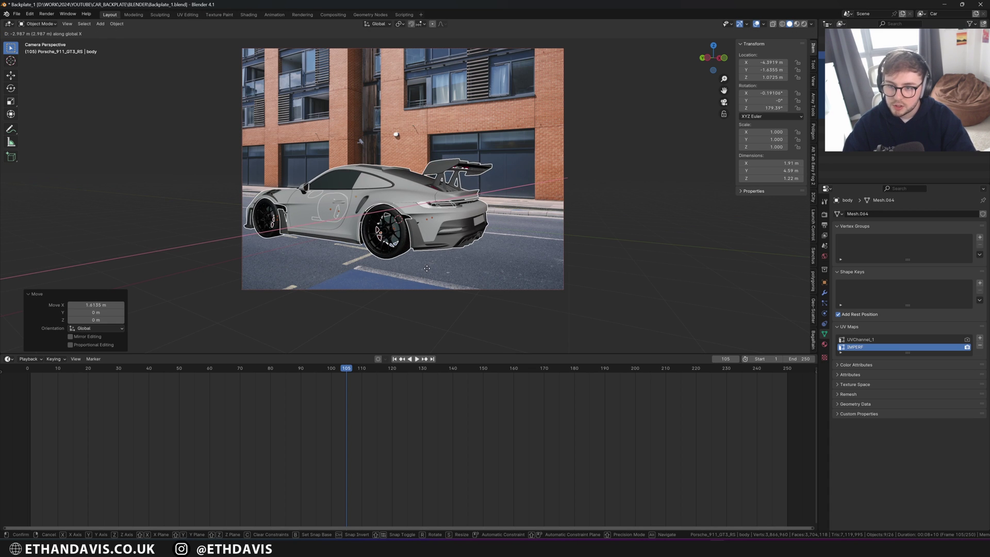
key("Return")
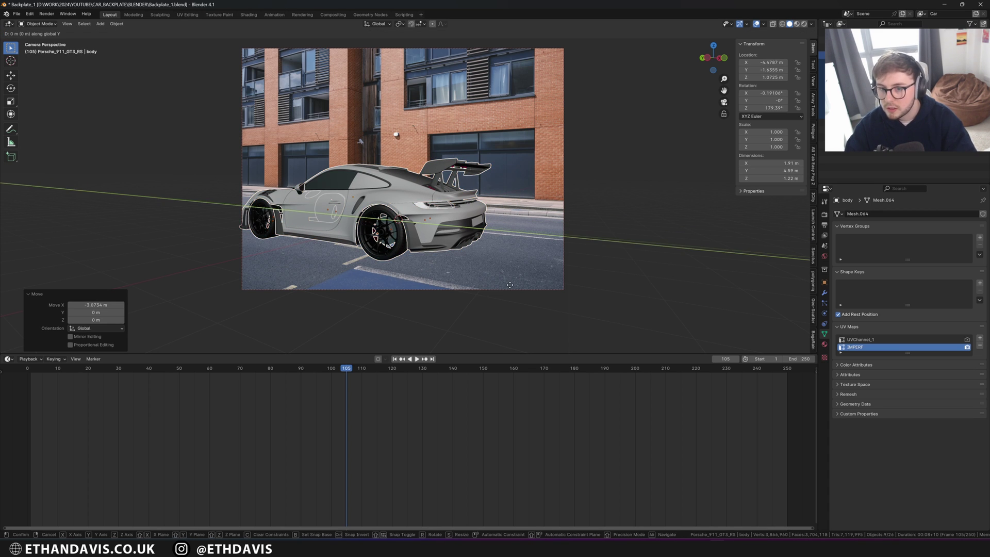
key("ctrl+z")
key("ctrl+z")
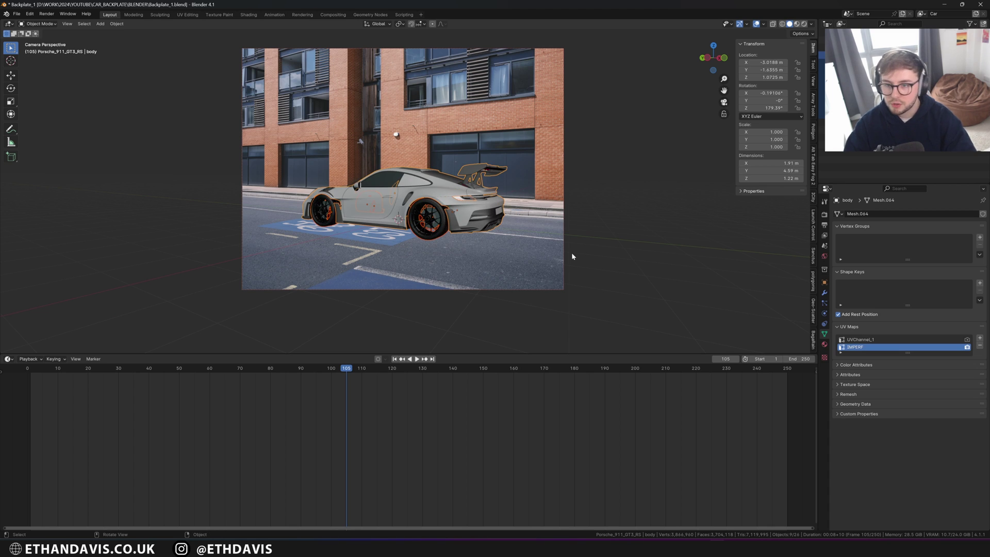
- Display the viewport in Rendered shading and turn the timeline area into a shader editor showing the World nodes
key("z")
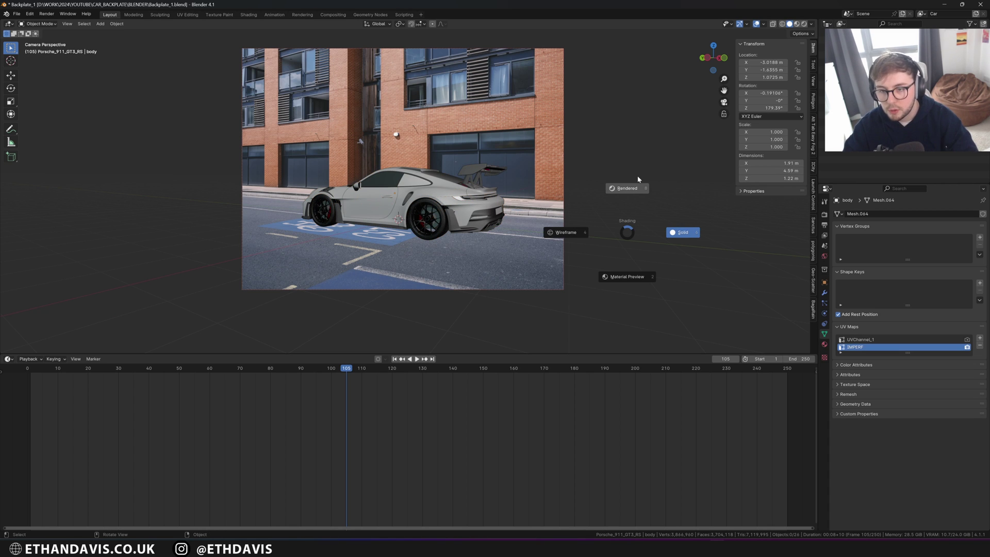
left_click(638, 178)
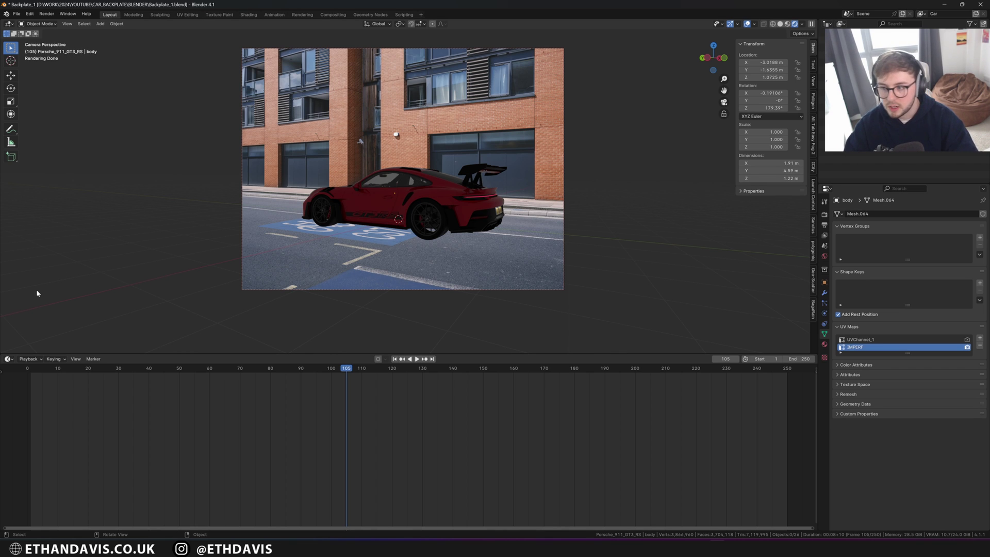
left_click(8, 359)
left_click(31, 431)
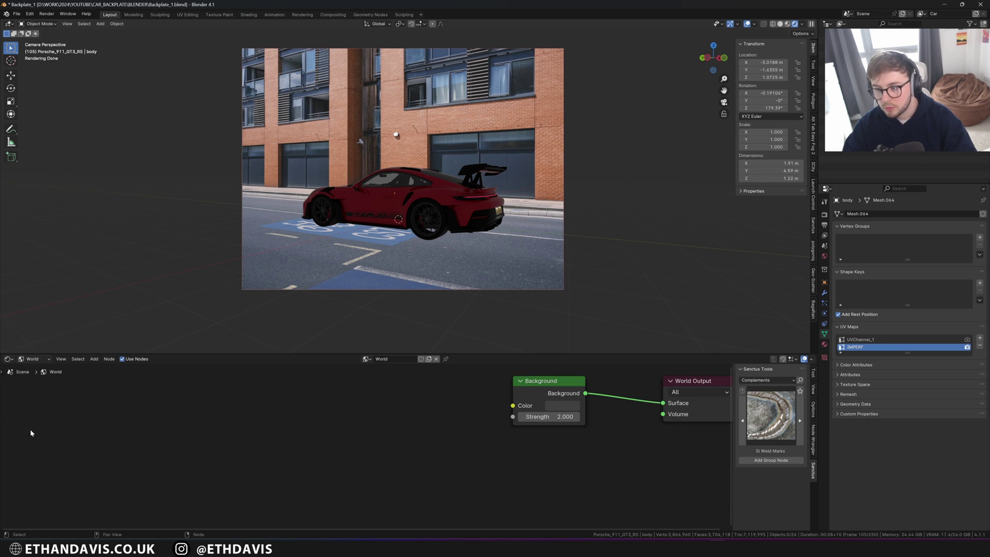
key("Home")
- Add an Environment Texture node with ma-PSC_13060_4K.exr feeding the world Background color, at a Background strength of 13.800
key("shift+a")
left_click(232, 411)
key("Return")
left_click(257, 411)
left_click(353, 435)
scroll(282, 330, "down", 3)
left_click(276, 214)
double_click(474, 205)
left_click_drag(378, 422, 565, 446)
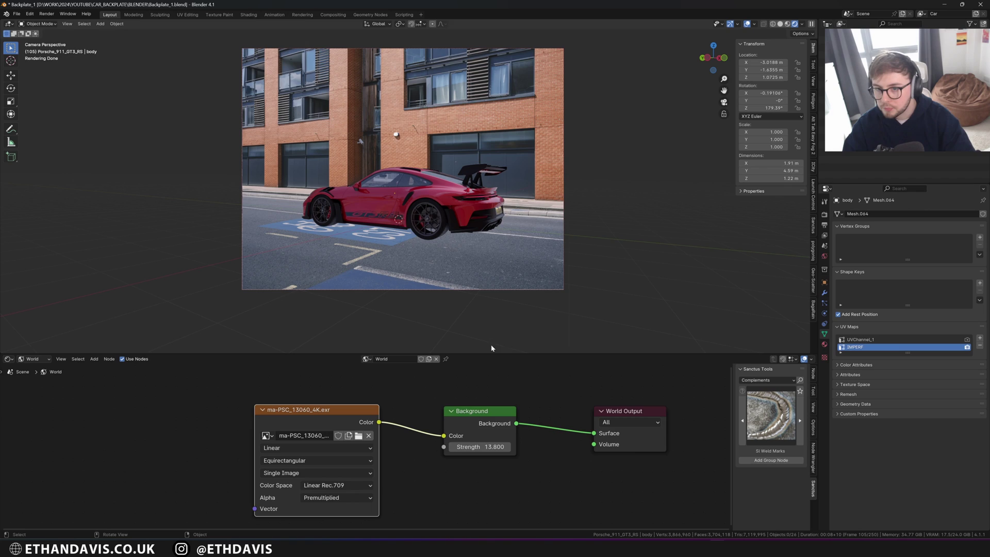
- Examine the HDRI surroundings from around the Porsche and the lighting on its rear end through the camera
middle_click_drag(398, 467, 419, 449)
middle_click_drag(433, 289, 532, 295)
scroll(455, 257, "down", 5)
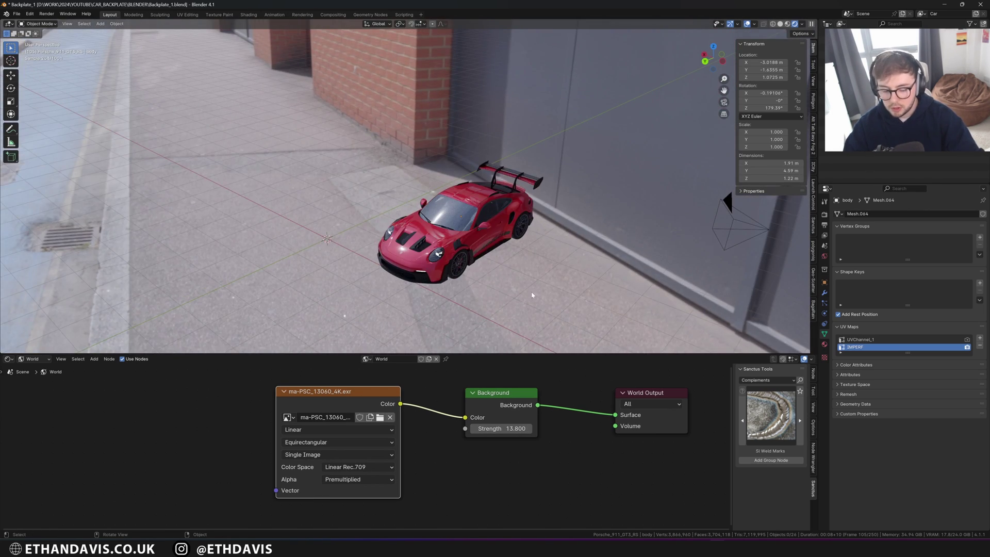
key("KP_0")
middle_click_drag(536, 189, 500, 150)
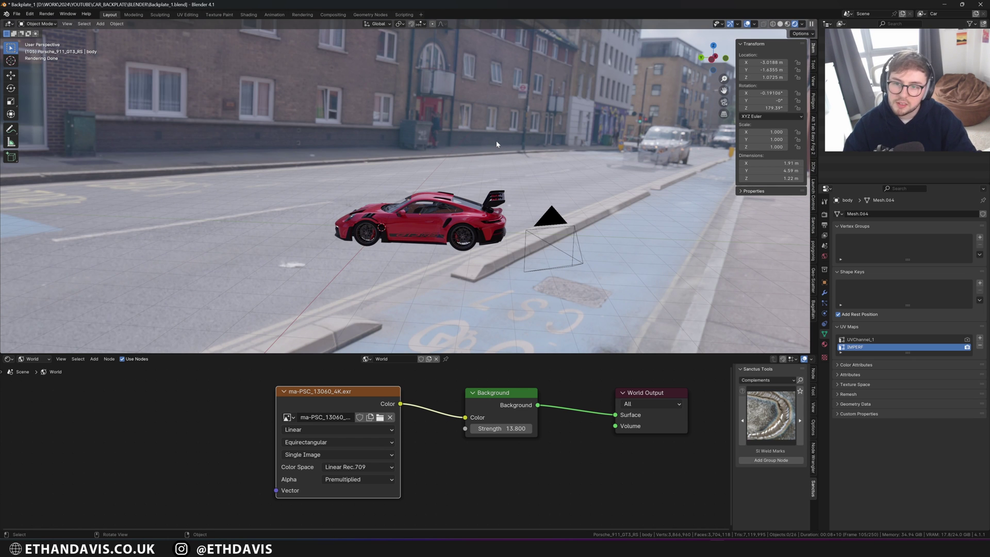
middle_click_drag(504, 150, 342, 132)
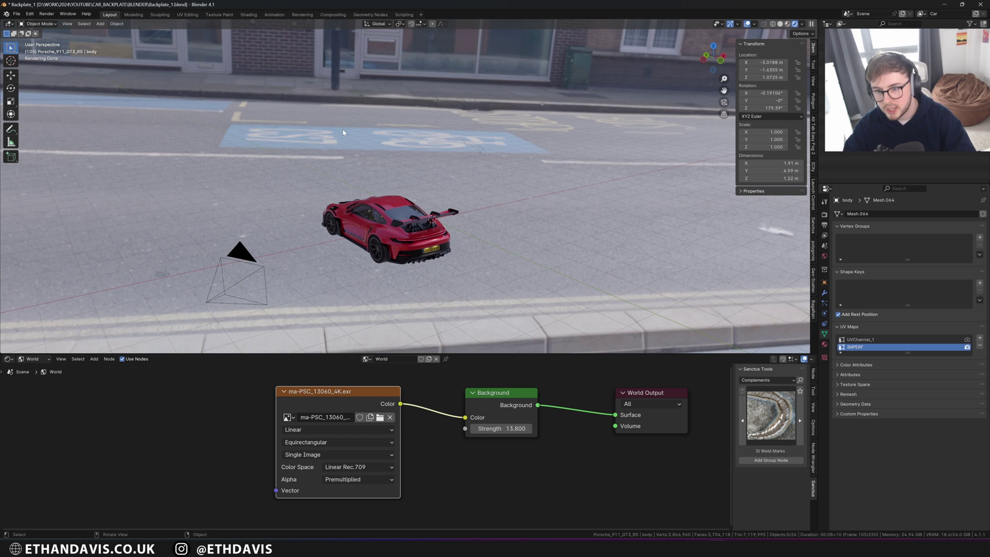
middle_click_drag(344, 154, 412, 164)
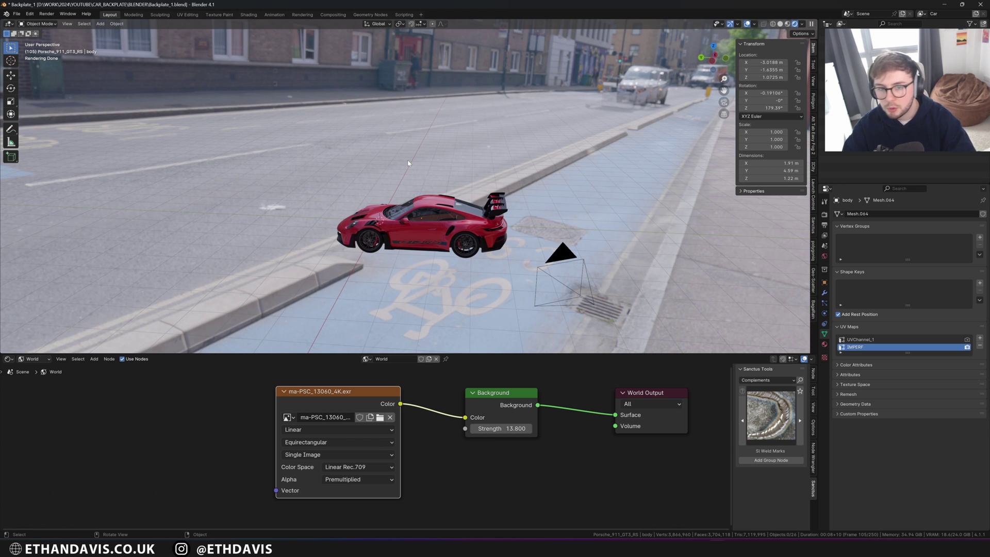
middle_click_drag(408, 163, 430, 202)
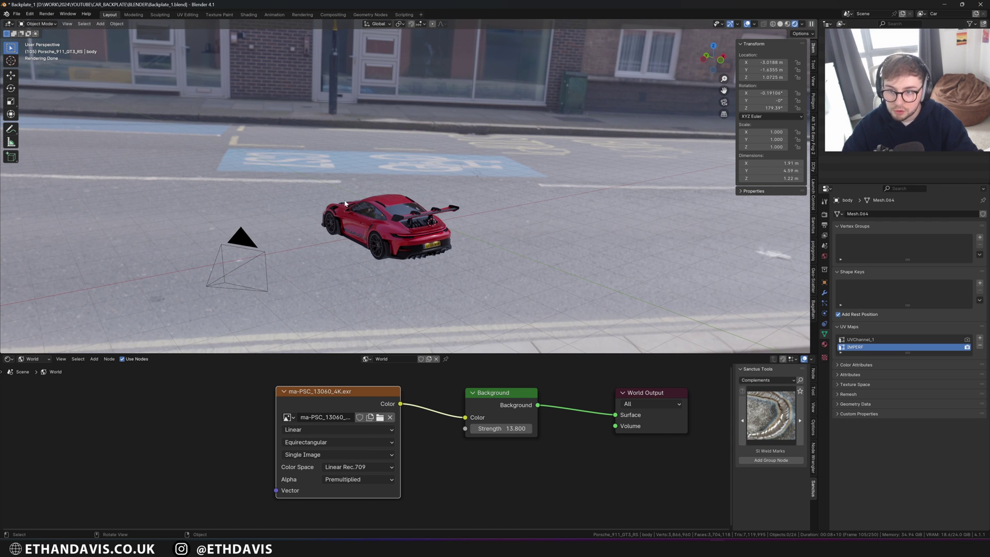
key("KP_0")
scroll(381, 206, "up", 4)
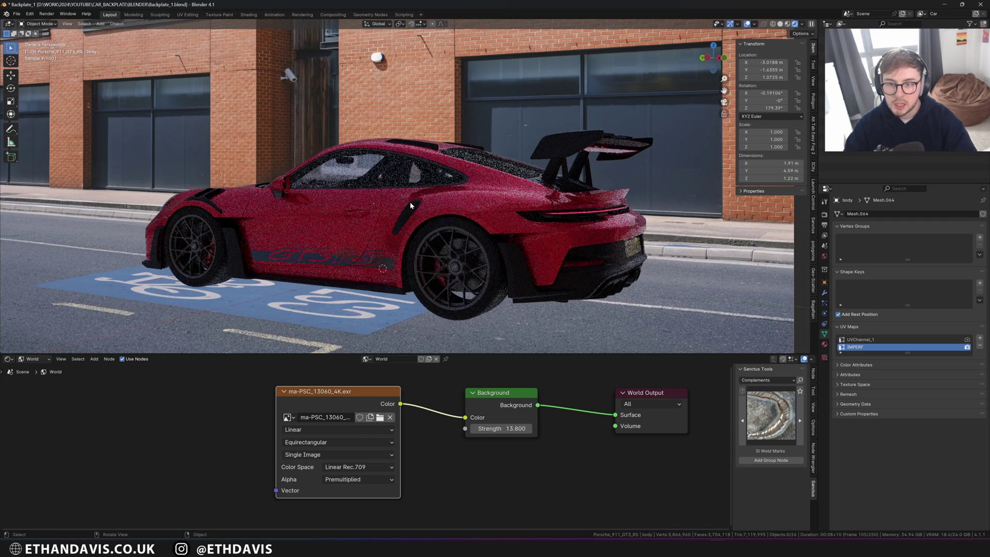
middle_click_drag(583, 228, 407, 203, "shift")
scroll(412, 204, "up", 8)
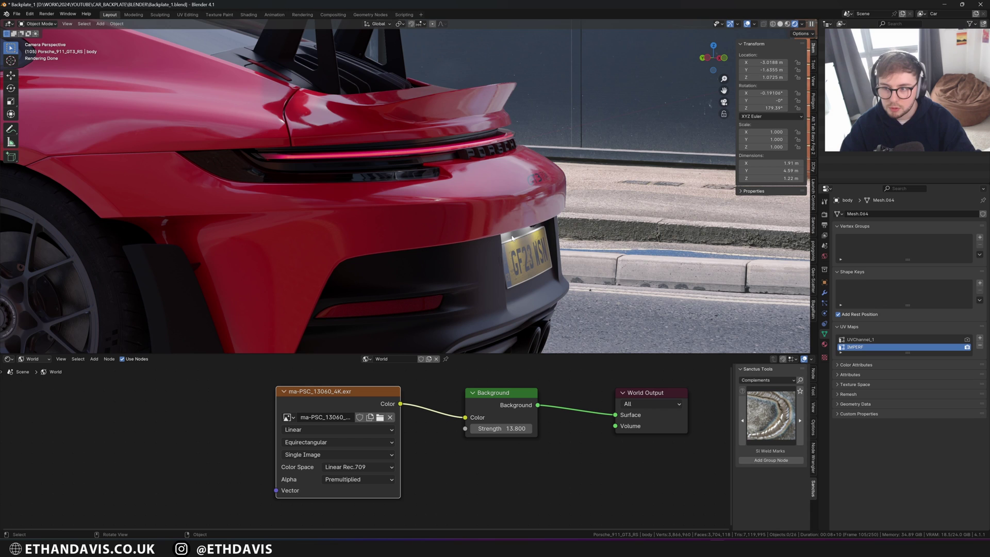
- Add linked Texture Coordinate and Mapping nodes in front of the ma-PSC_13060_4K.exr environment texture
middle_click_drag(512, 238, 486, 202)
scroll(486, 202, "down", 5)
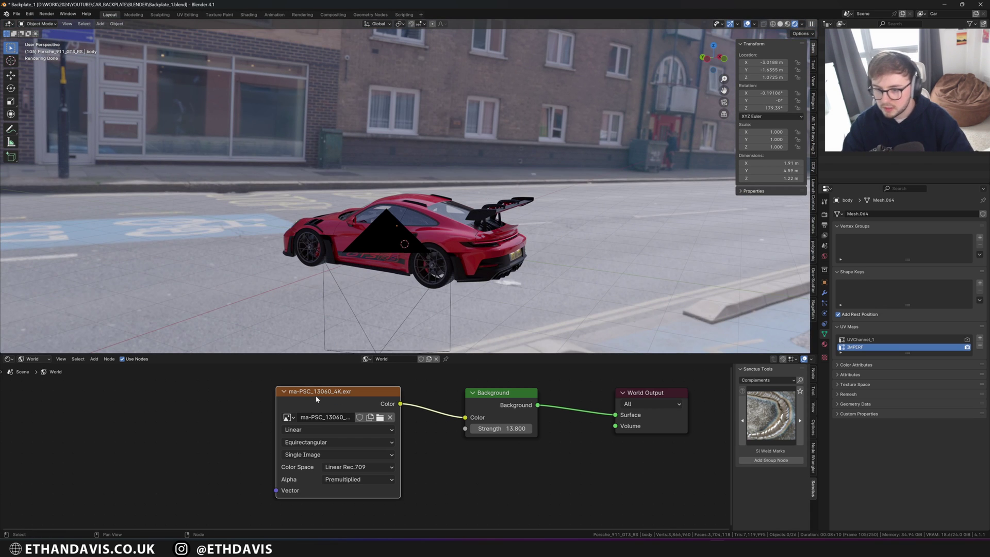
key("ctrl+t")
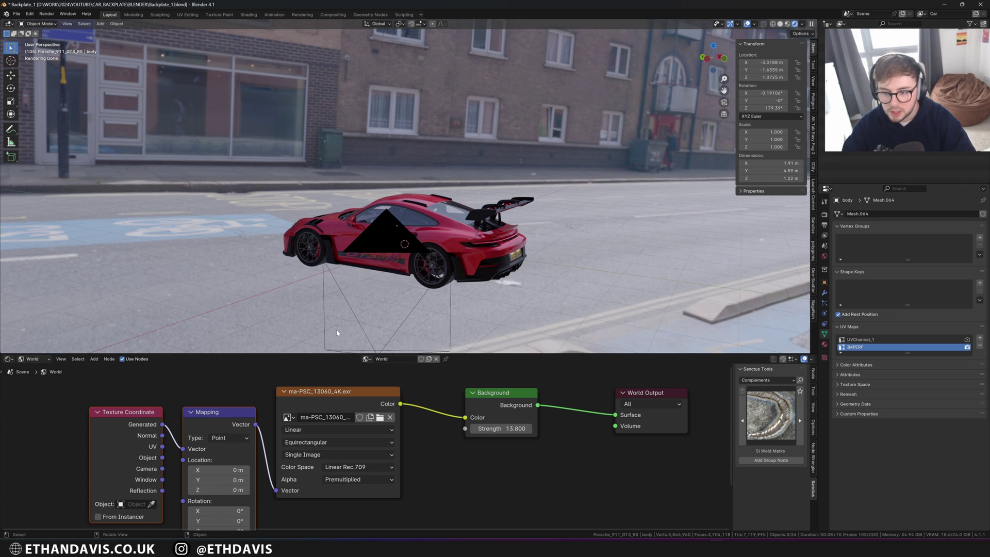
- Set the Mapping node's Z rotation to -113° and check the car's lighting through the camera
middle_click_drag(432, 482, 453, 467)
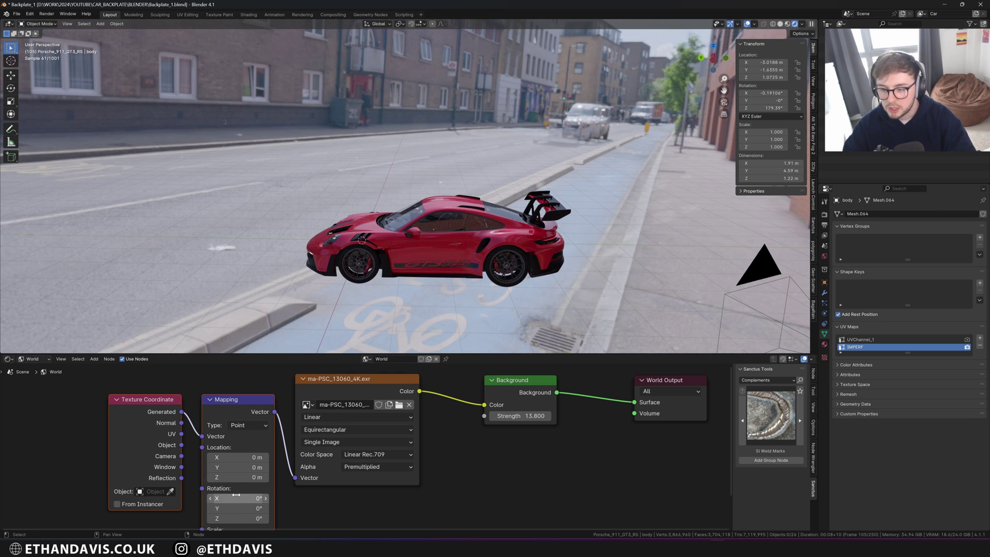
left_click_drag(234, 518, 168, 518)
scroll(444, 267, "down", 4)
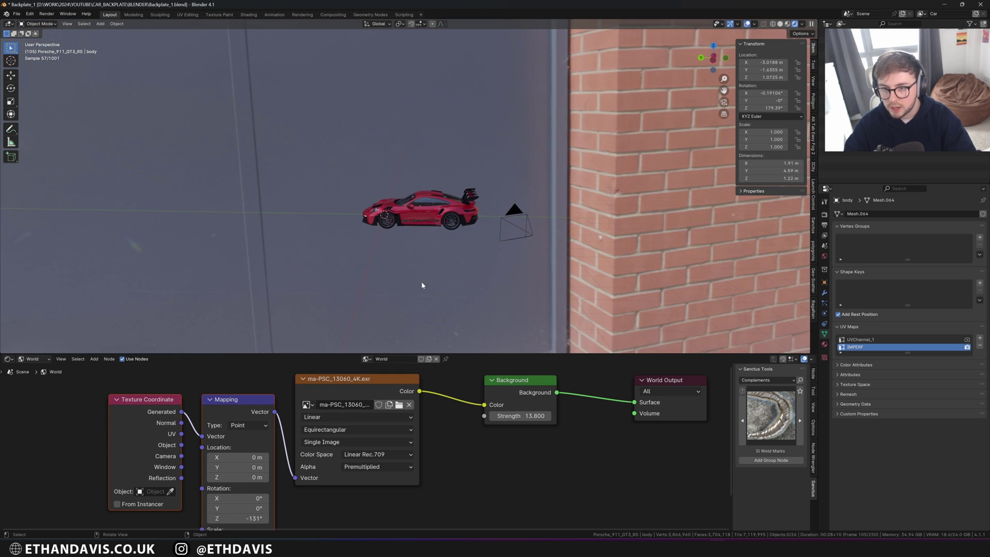
left_click_drag(237, 518, 260, 518)
key("KP_0")
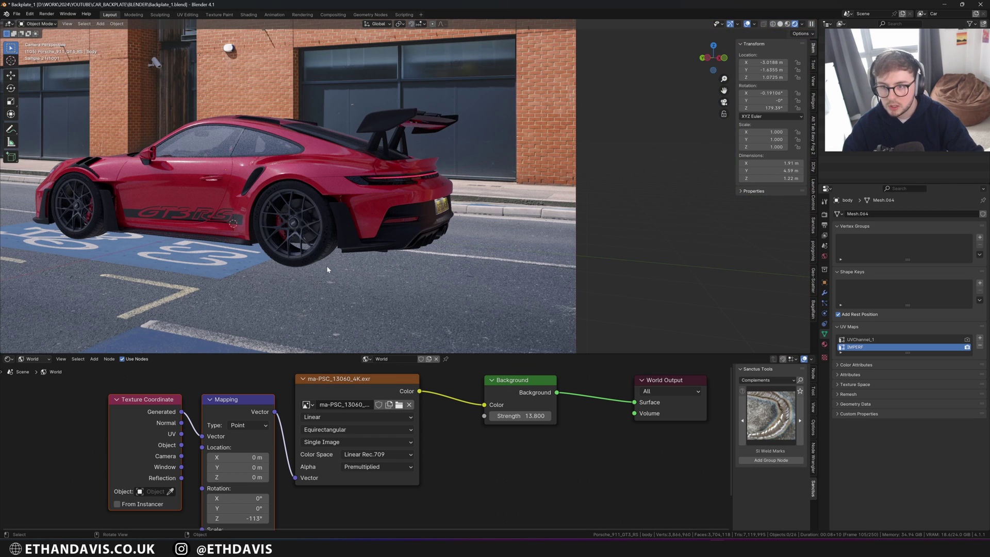
scroll(327, 266, "down", 4)
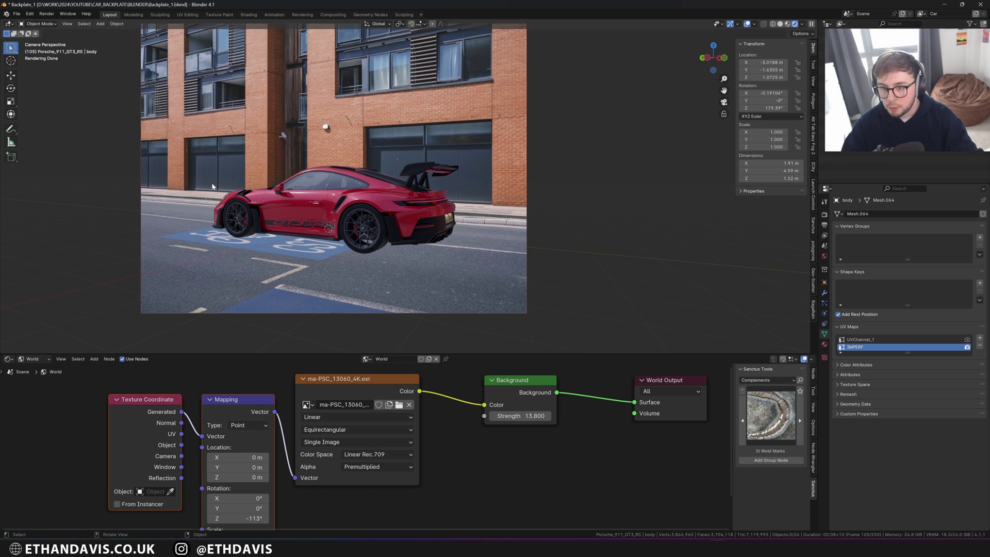
- Add a mesh plane under the car and scale its geometry in Edit Mode to about 12.8 m square
key("shift+a")
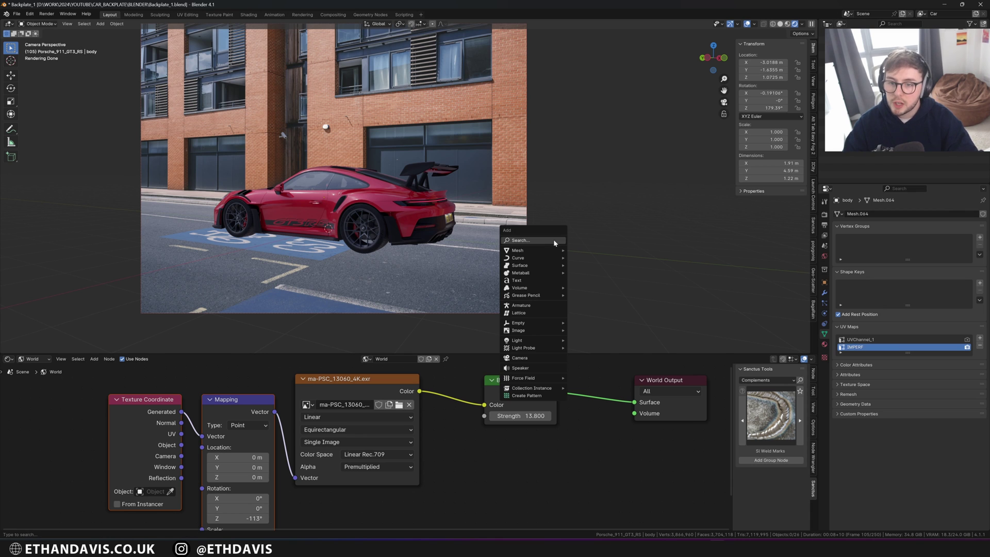
left_click(584, 250)
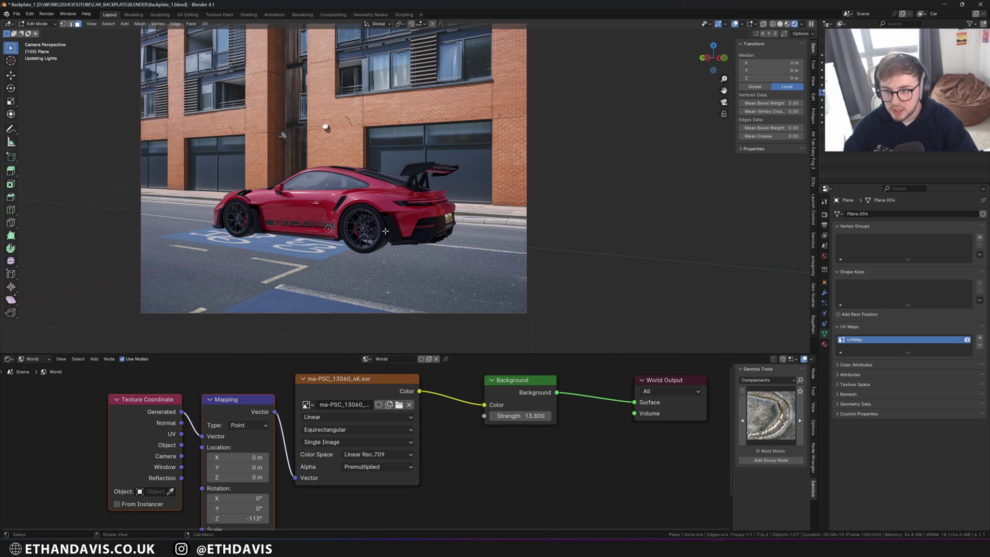
key("Tab")
key("s")
left_click(693, 246)
key("Tab")
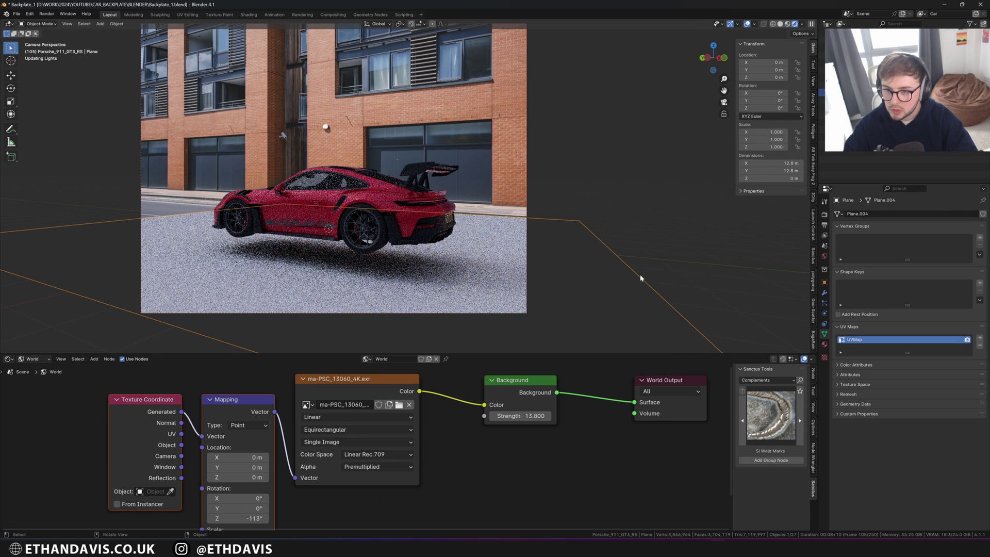
- Raise the ground plane about 0.375 m along Z towards the car's tyres
scroll(348, 301, "up", 2)
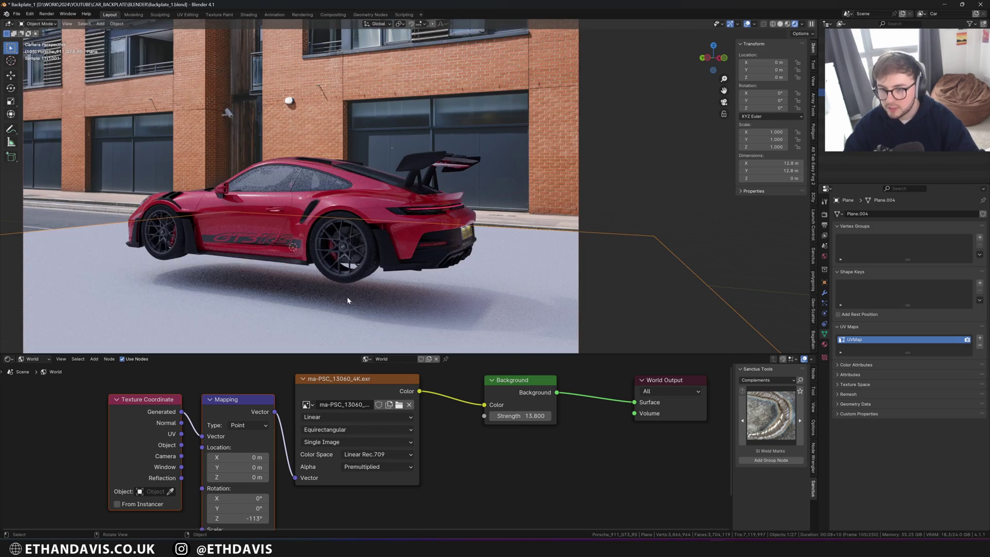
key("g")
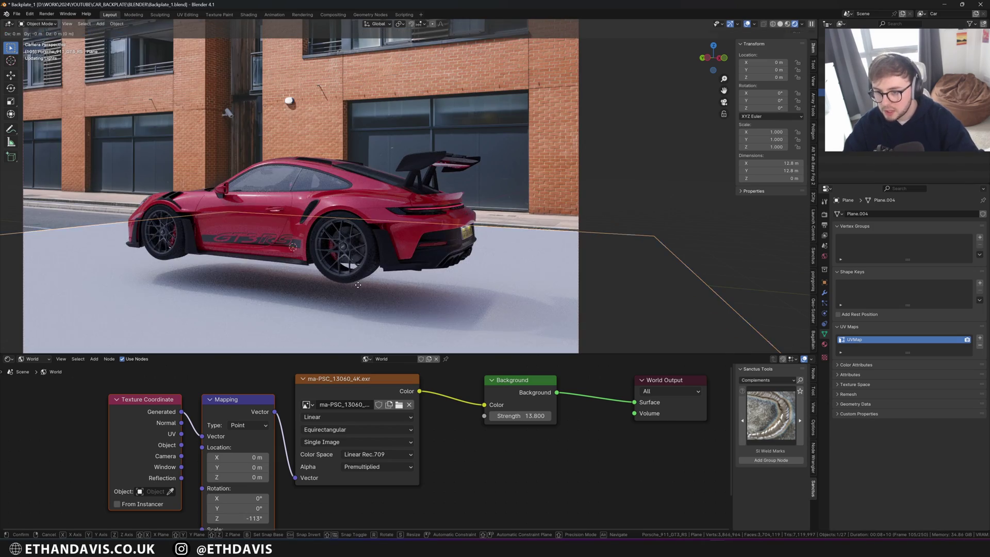
key("z")
left_click(363, 269)
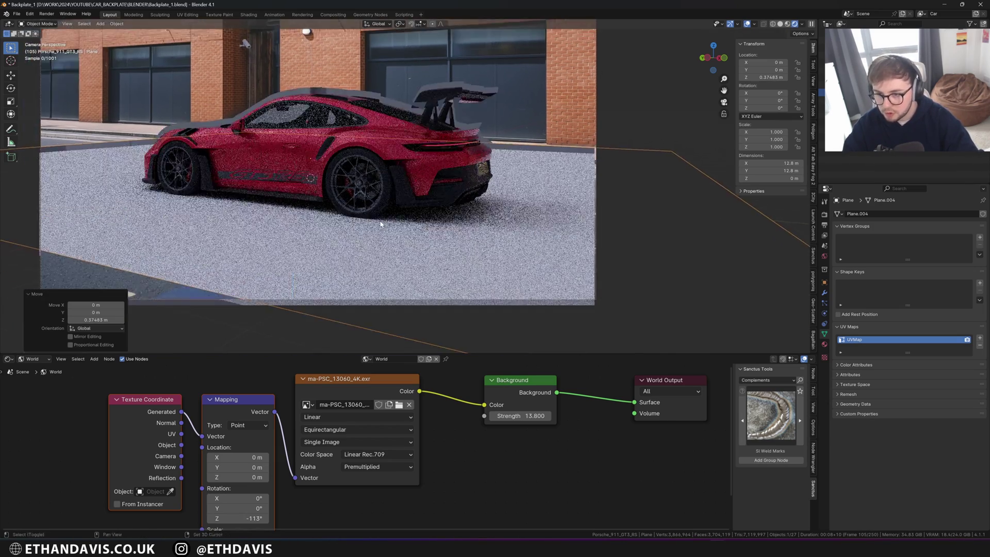
- Lower the ground plane about 0.008 m along Z to meet the bottom of the rear tyre
scroll(316, 290, "up", 5)
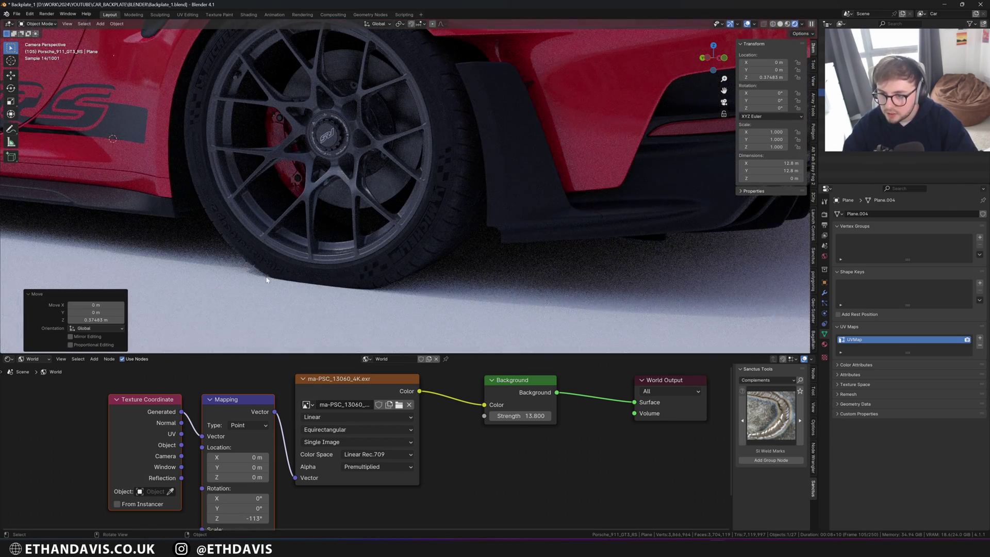
key("g")
key("z")
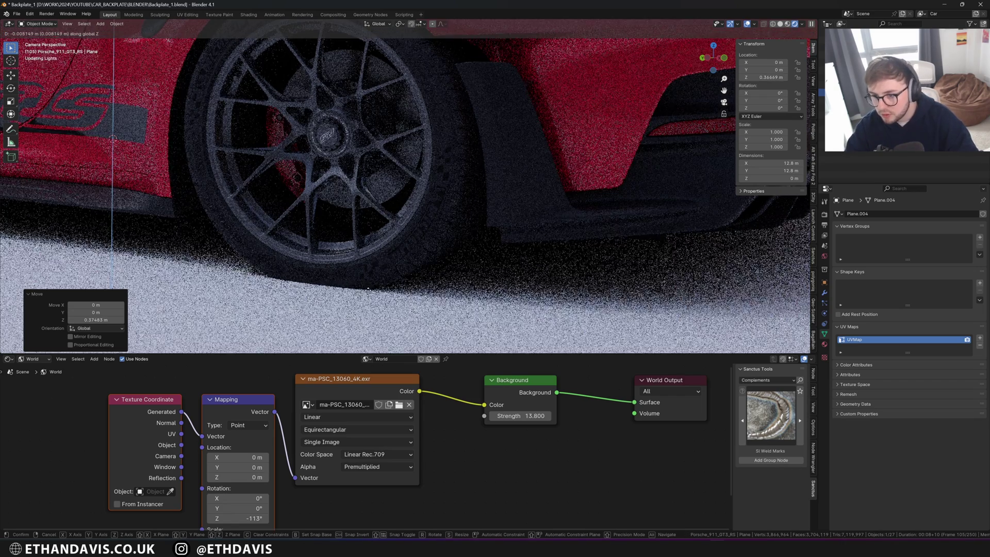
left_click(368, 293)
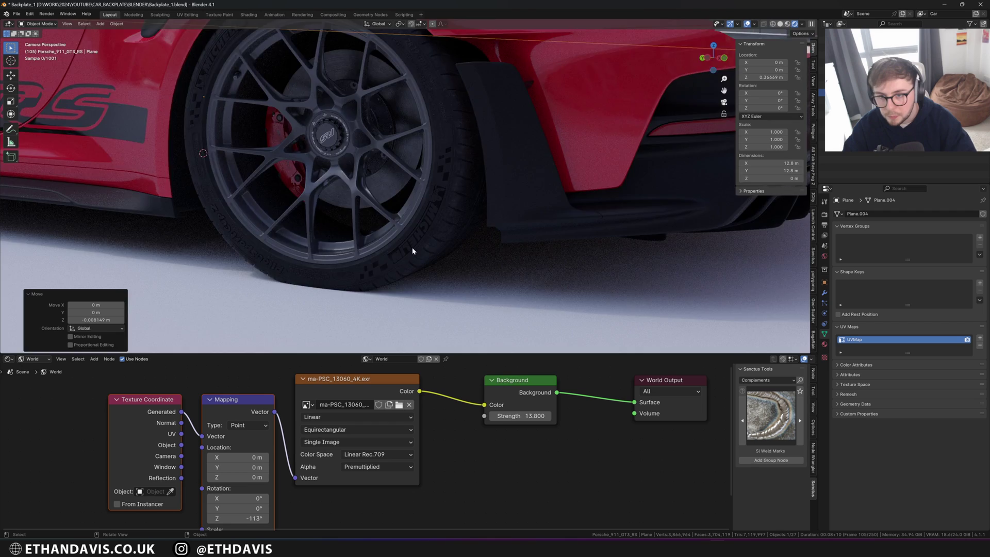
scroll(412, 250, "down", 6)
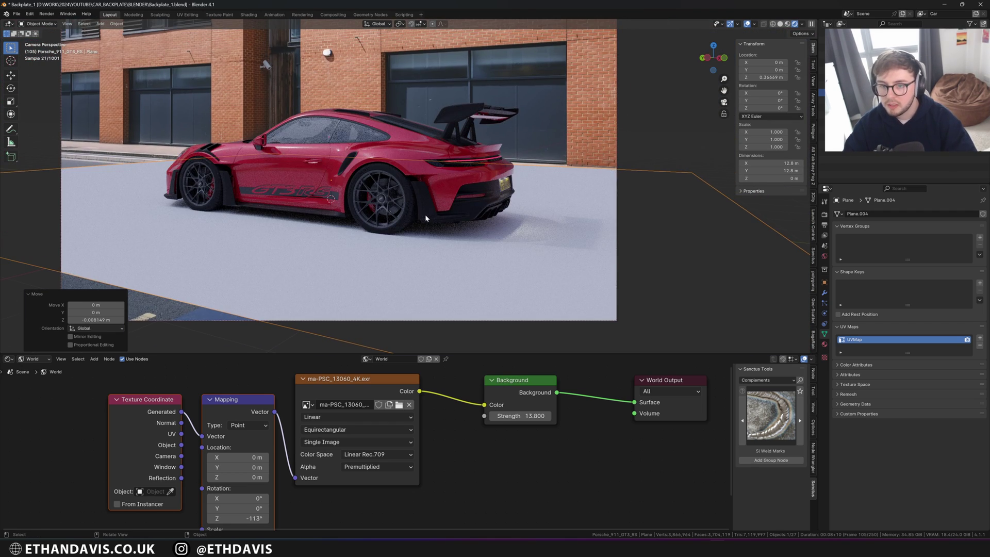
- Create a new material for the ground plane and sample its base color from the road in the backplate
scroll(773, 346, "down", 2)
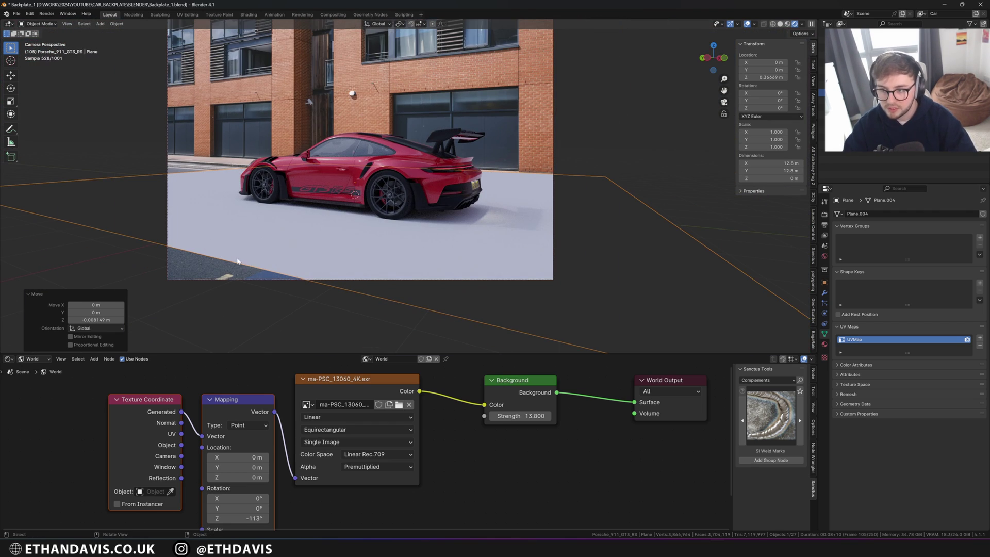
left_click(825, 344)
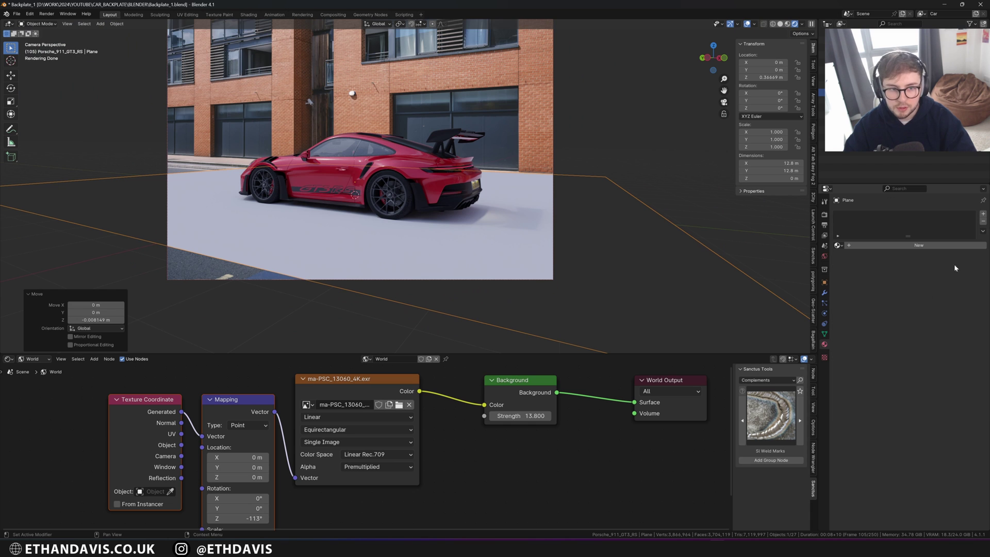
left_click(938, 360)
left_click(968, 352)
left_click(226, 258)
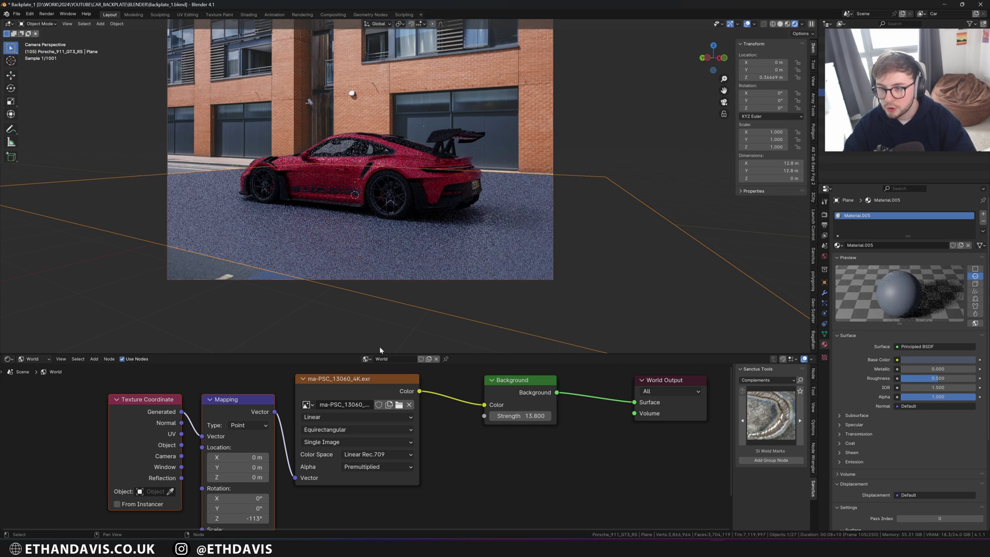
- Darken the ground material's base color and set its roughness to 1.000
left_click(954, 360)
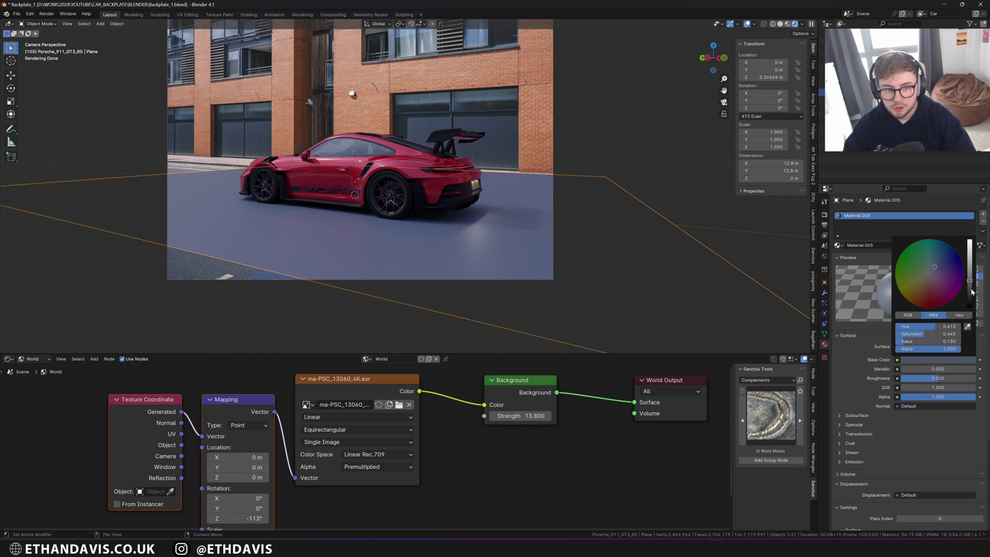
scroll(926, 289, "down", 1)
left_click_drag(938, 378, 977, 379)
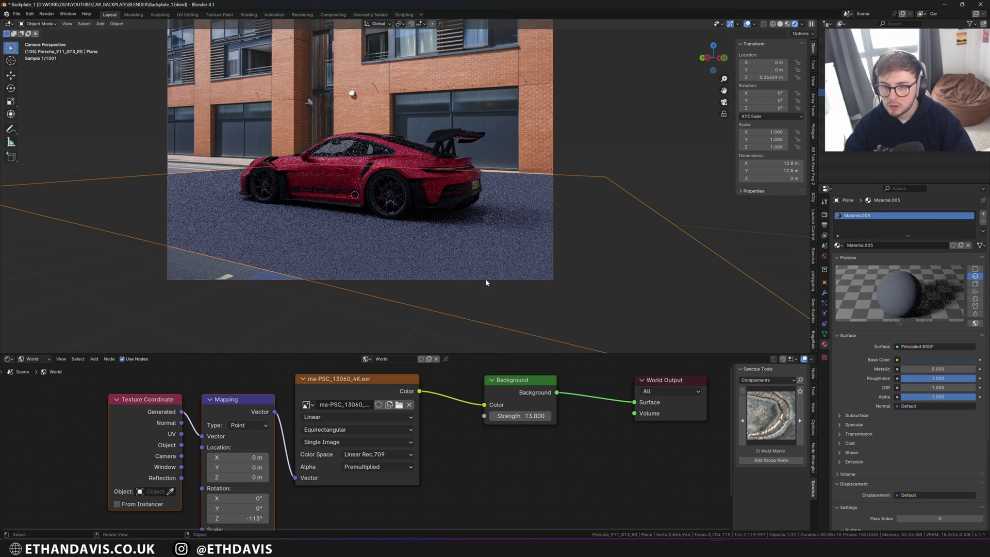
left_click(957, 359)
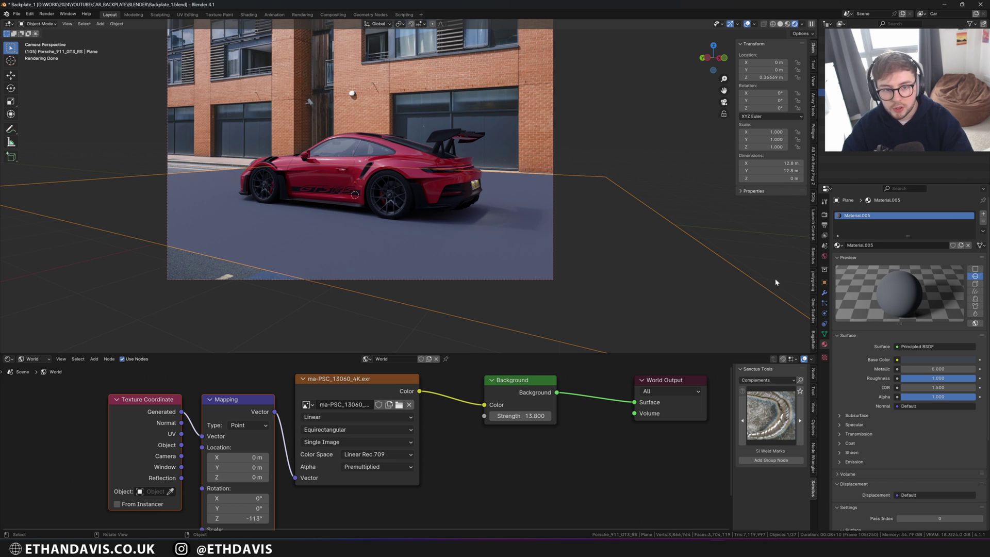
- Make the ground plane a shadow catcher and inspect the scene from above and through the camera
left_click(824, 282)
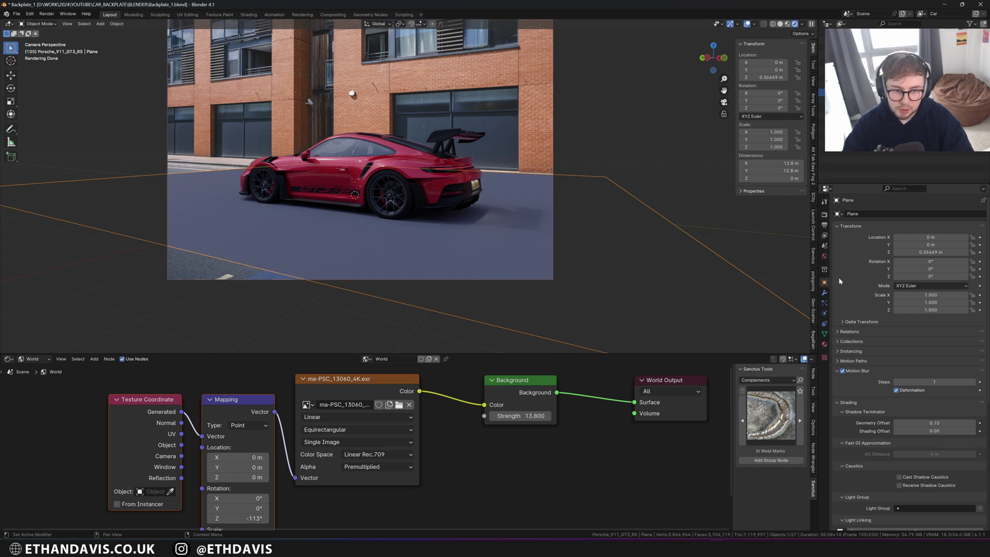
scroll(844, 313, "down", 3)
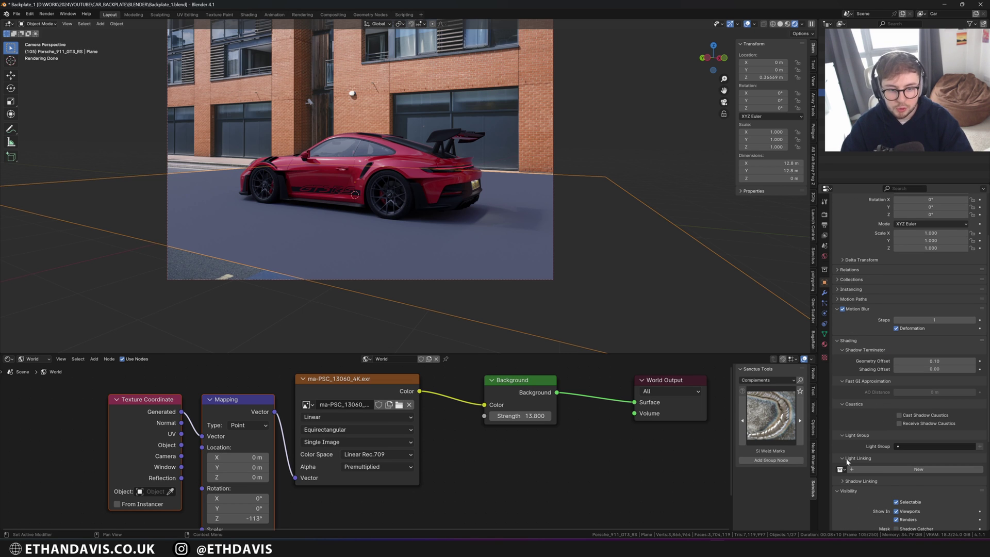
scroll(837, 491, "down", 2)
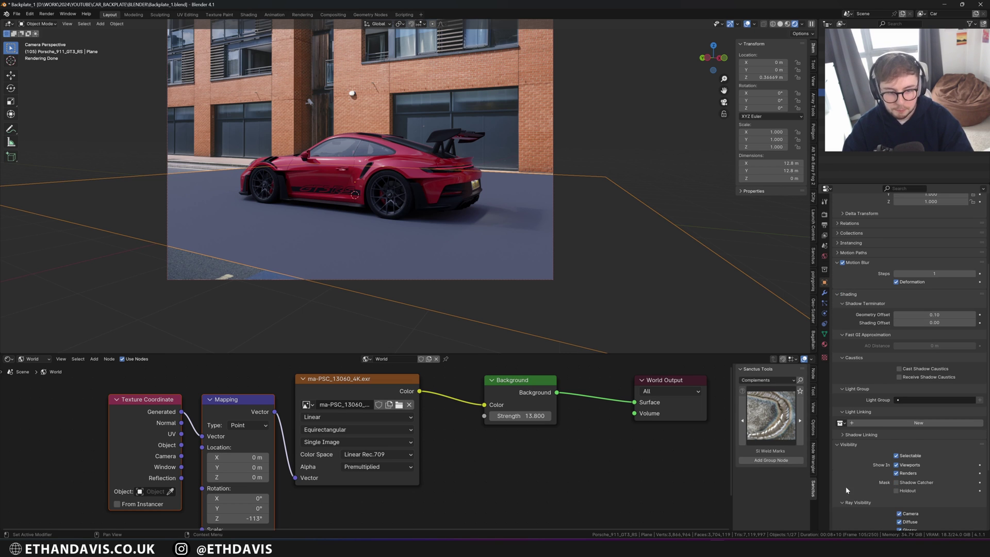
left_click(901, 485)
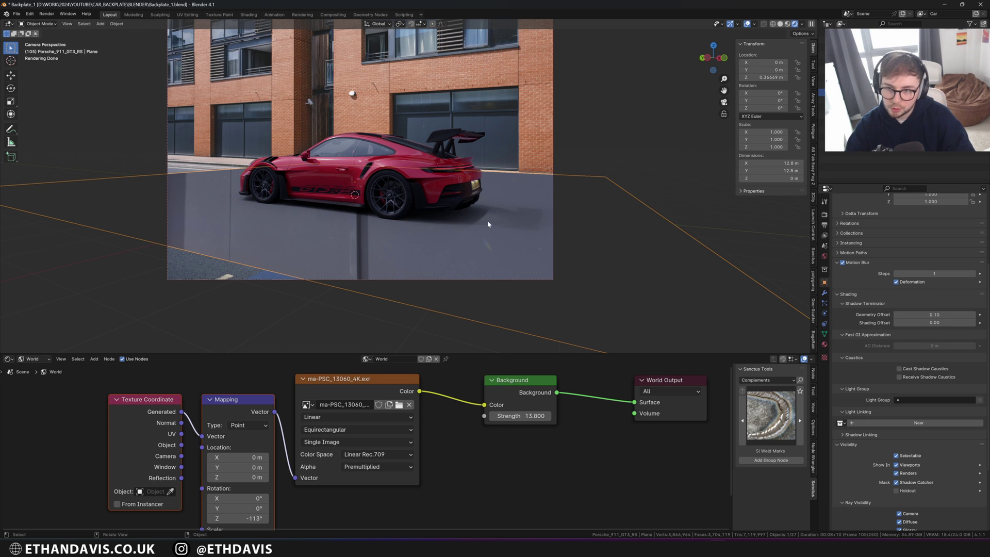
middle_click_drag(372, 254, 388, 148)
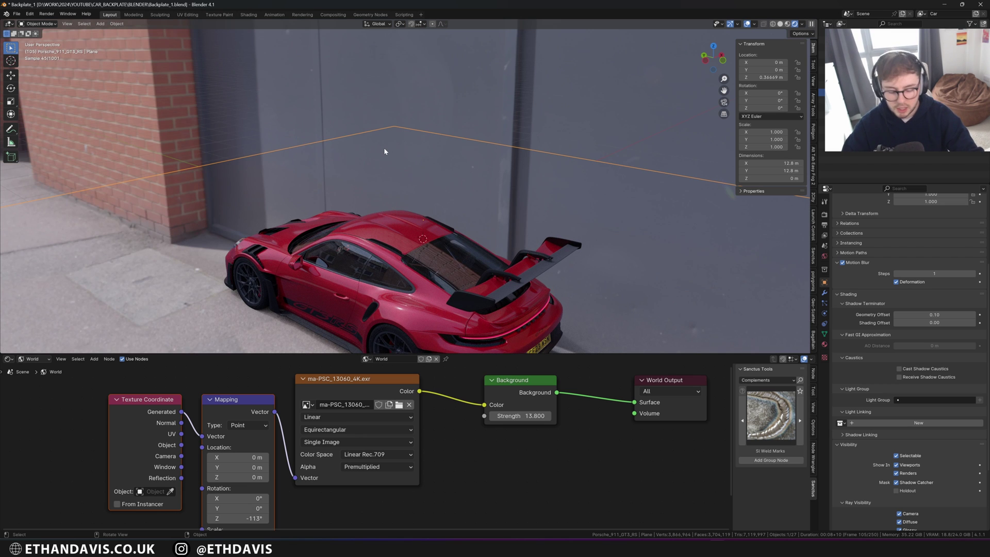
key("KP_0")
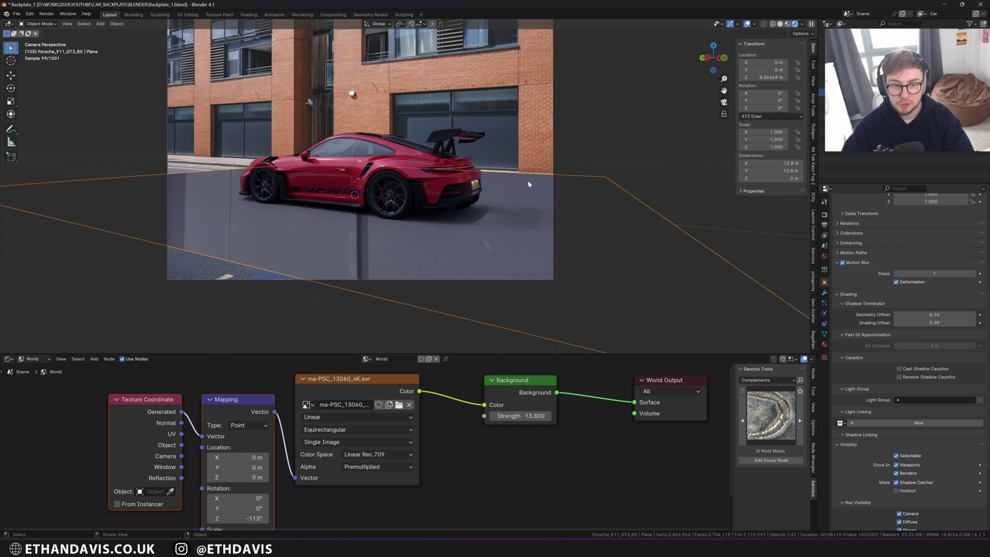
- Enable a transparent film for the render and check the car's shadow on the road behind the rear bumper
left_click(824, 215)
scroll(836, 330, "down", 2)
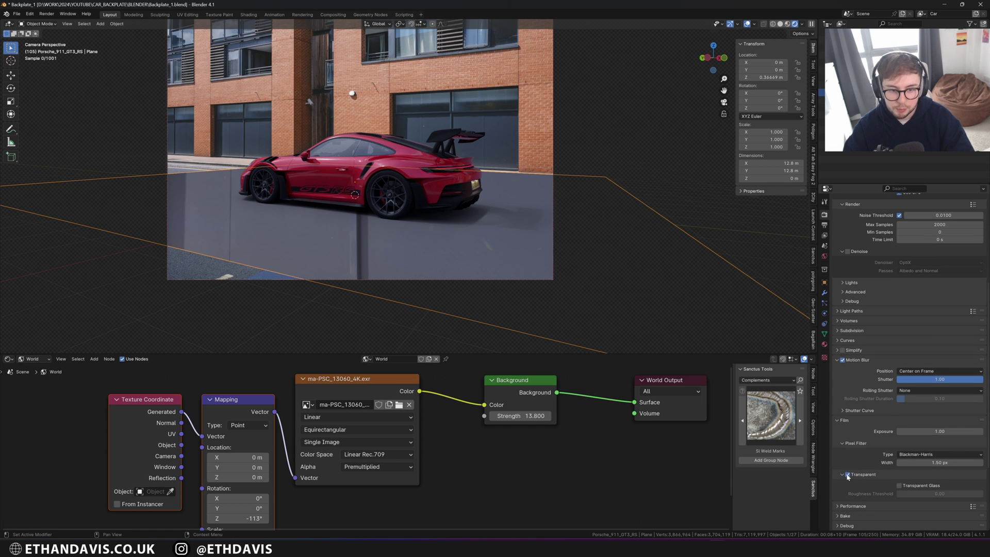
left_click(847, 474)
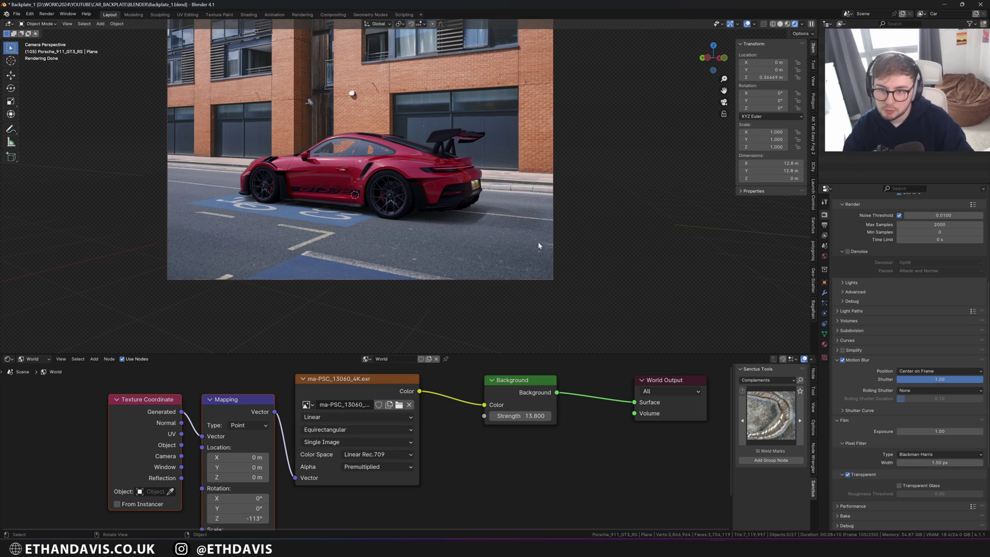
scroll(509, 234, "up", 6)
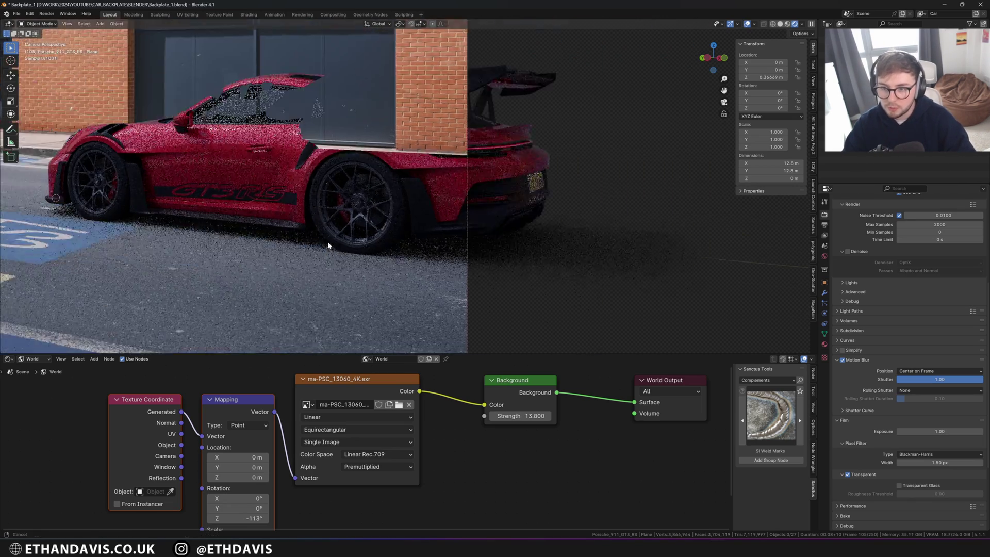
middle_click_drag(508, 234, 317, 168, "shift")
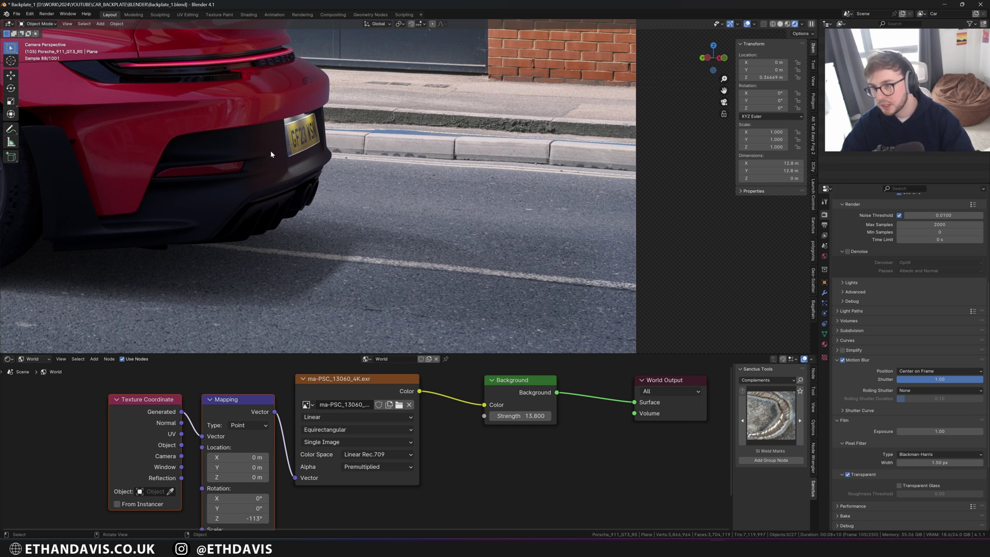
- Create a light linking collection for the licence plate lights and exclude the ground plane from their light
middle_click_drag(305, 165, 505, 247)
scroll(515, 236, "up", 2)
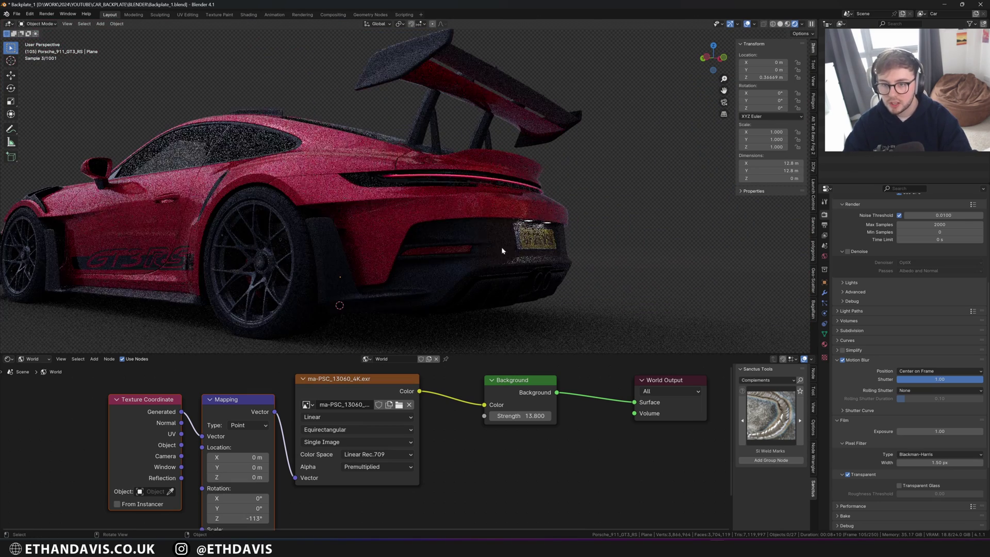
left_click(528, 223)
left_click(529, 223)
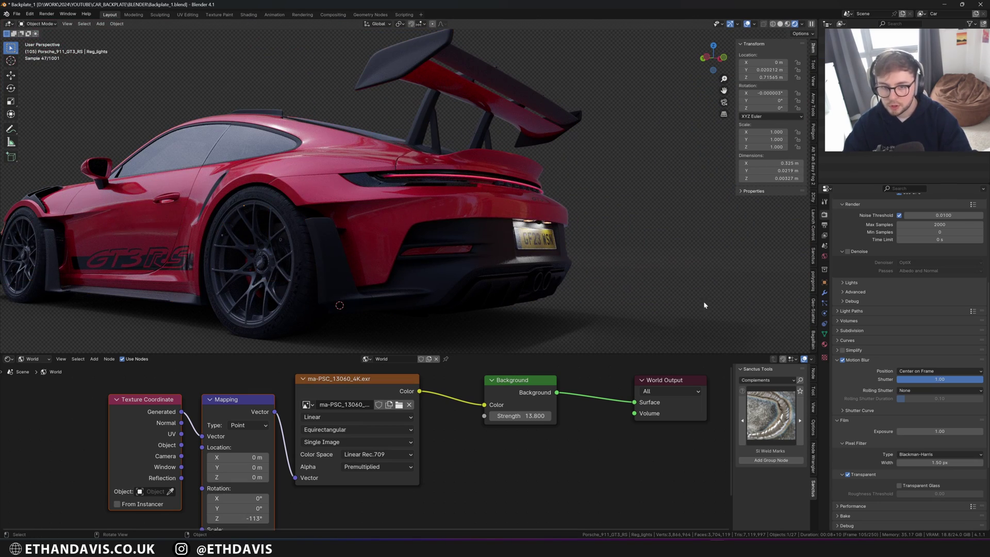
left_click(823, 282)
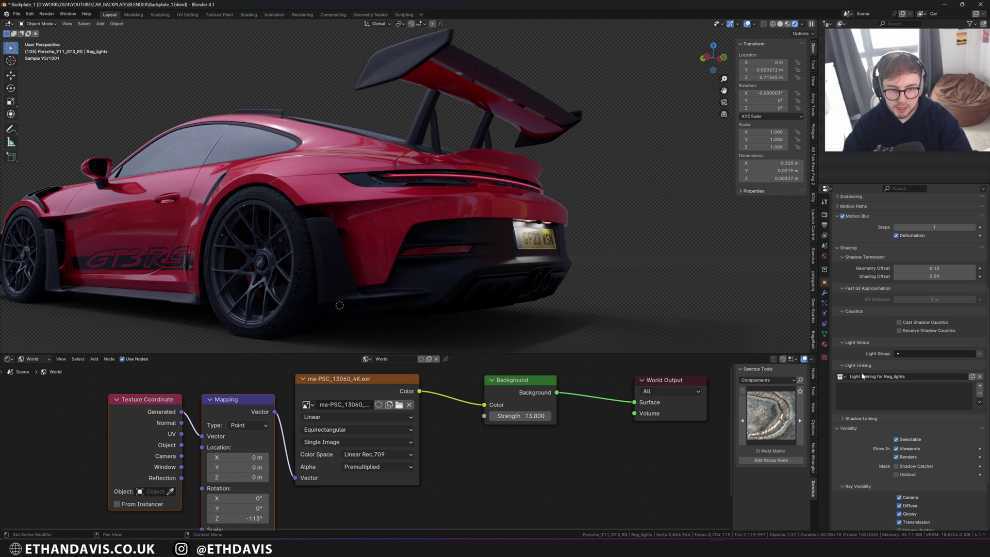
left_click_drag(822, 92, 871, 391)
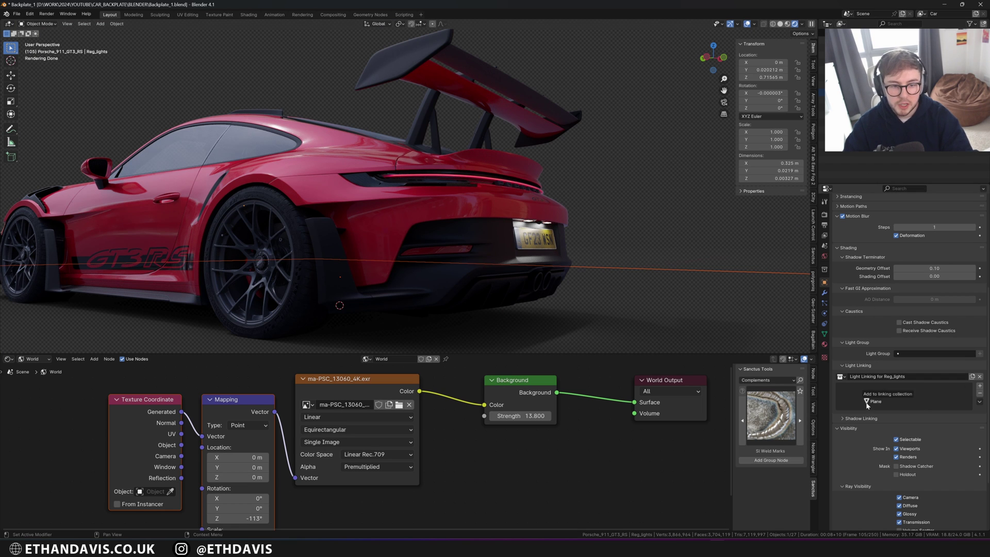
key("KP_0")
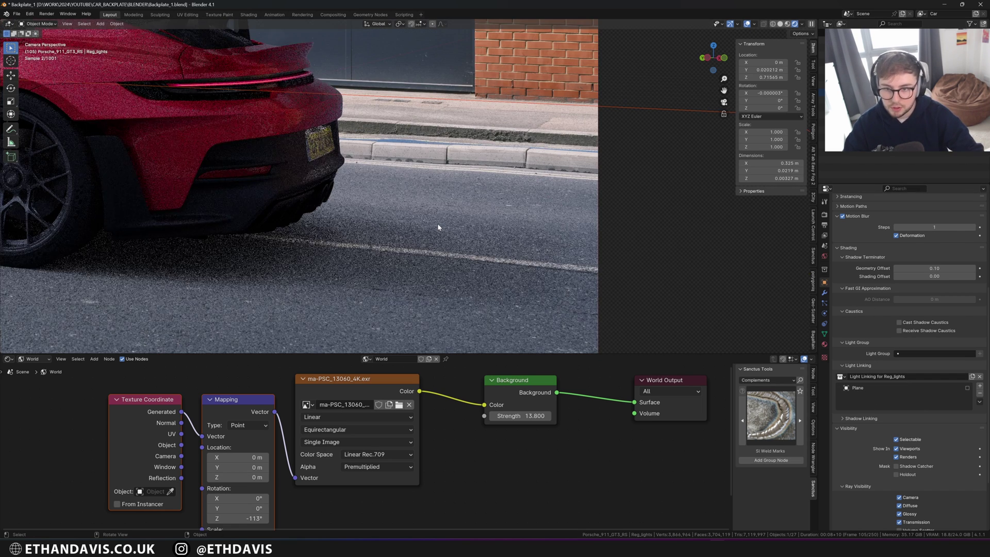
- Set the world Background strength to 19.500 while viewing the whole car in the backplate
scroll(410, 283, "down", 4)
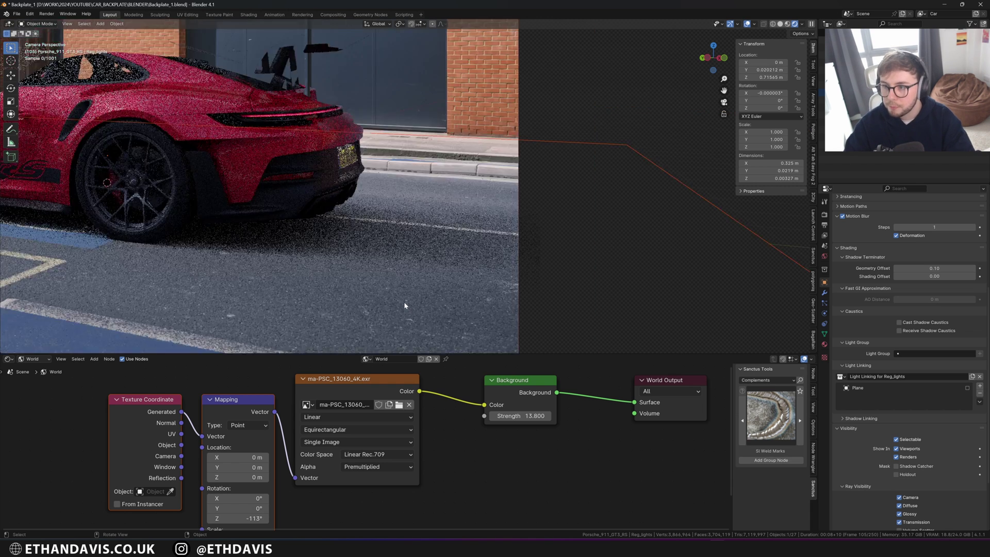
middle_click_drag(391, 263, 485, 270, "shift")
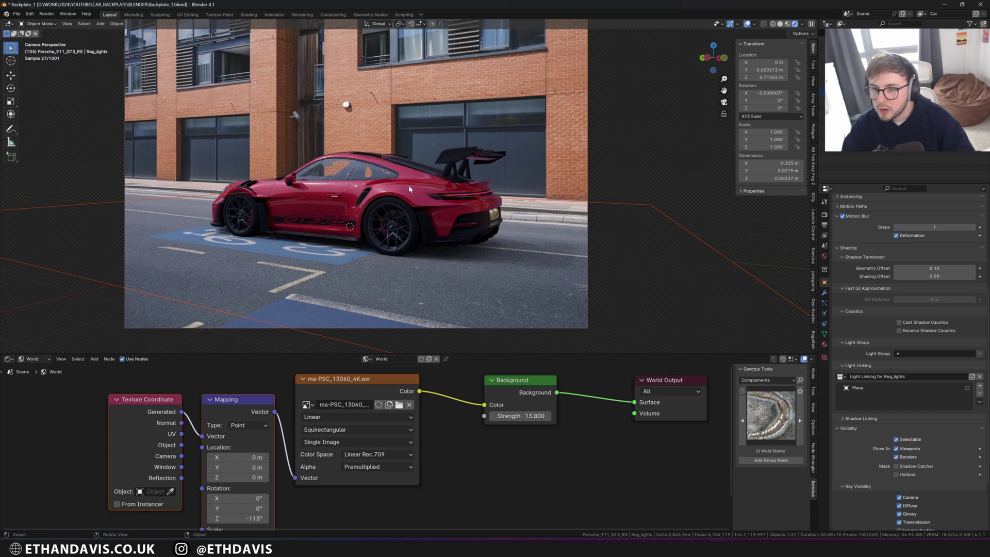
left_click_drag(513, 415, 534, 415)
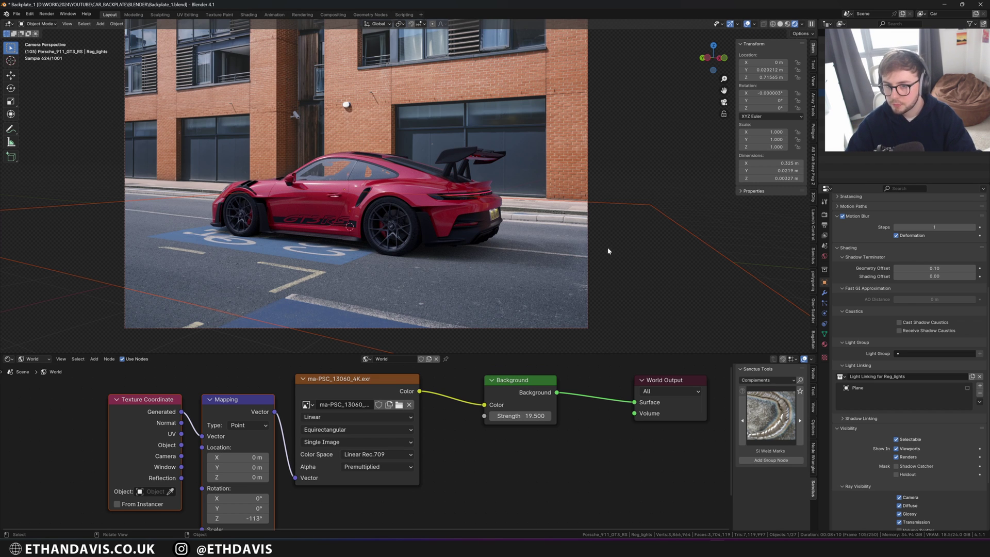
left_click(647, 179)
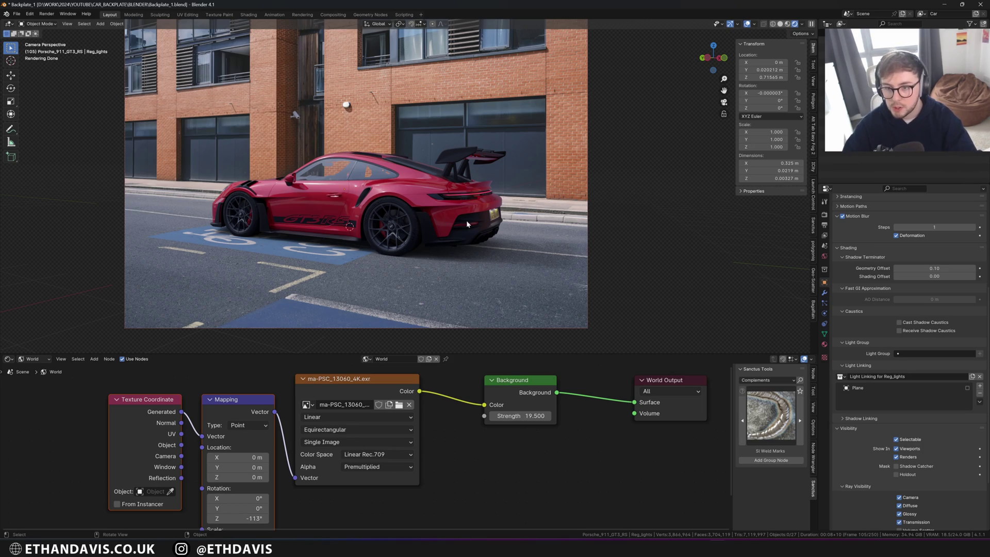
- Select the car's visible rear wheel and switch the node editor area to the Timeline
scroll(487, 204, "up", 10)
scroll(373, 193, "up", 4)
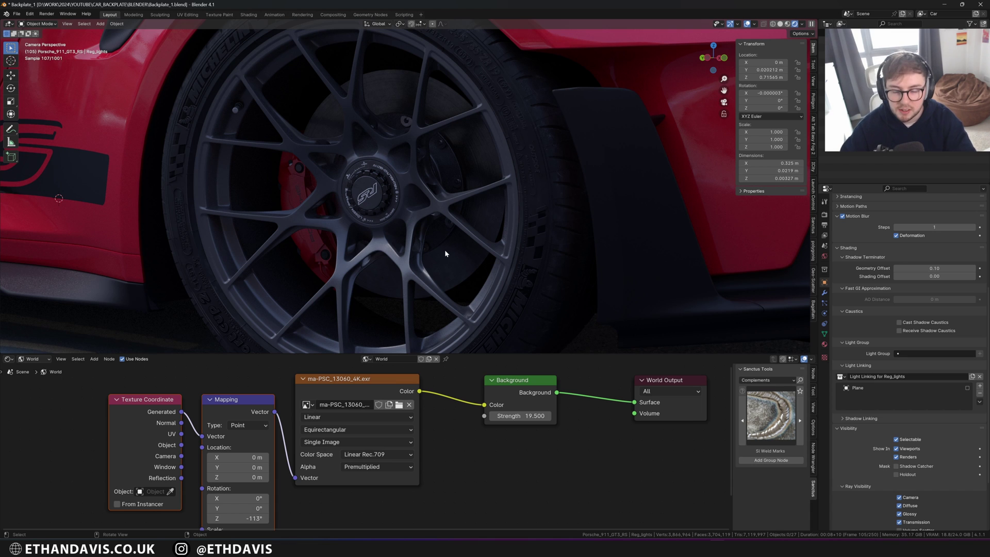
left_click(562, 266)
left_click(8, 359)
left_click(122, 390)
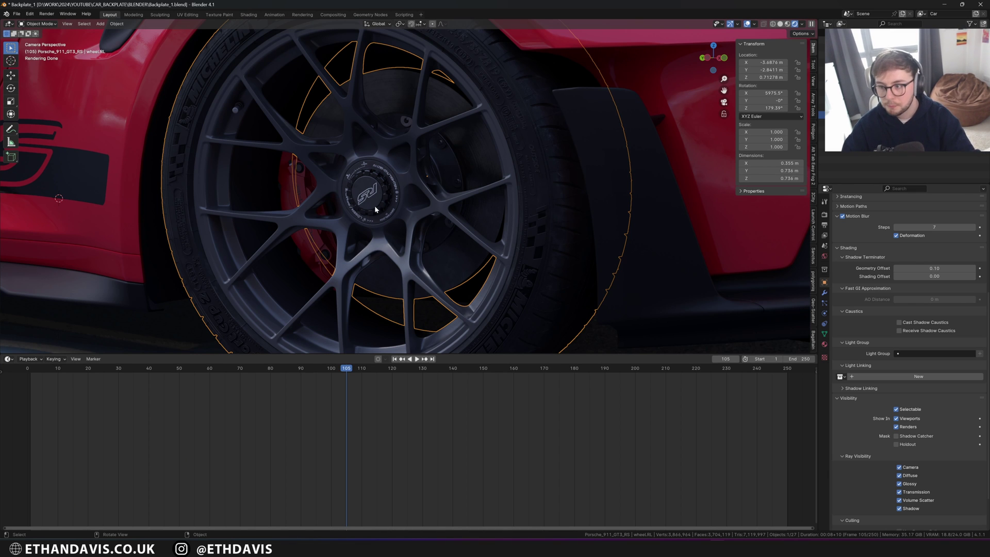
- Insert a single keyframe on the rear wheel's X rotation at frame 1
key("shift+Left")
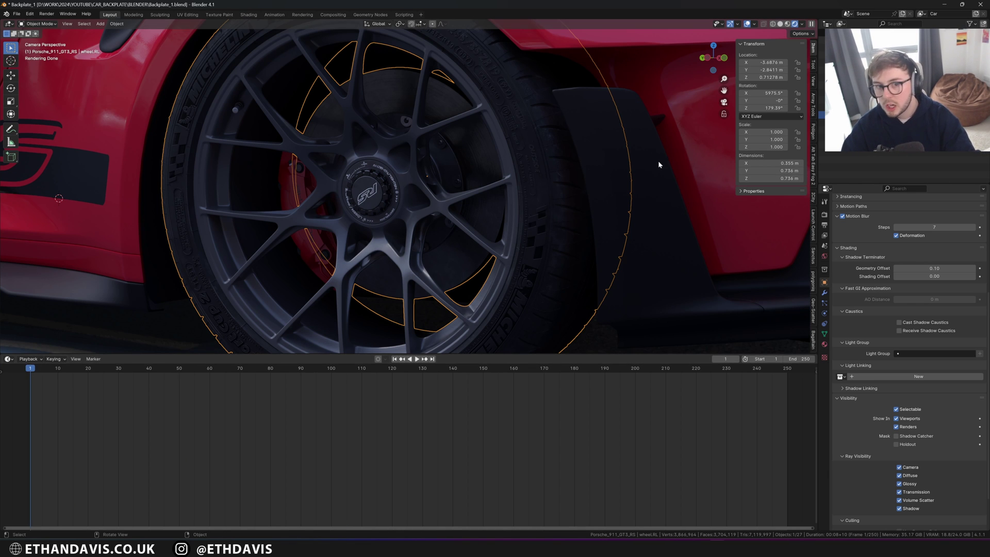
right_click(750, 132)
key("Escape")
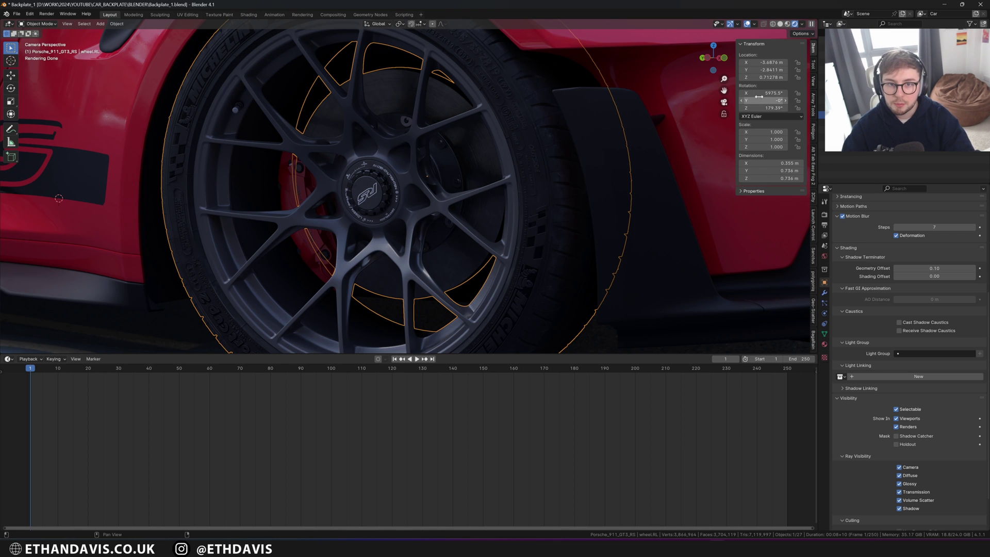
right_click(760, 94)
left_click(758, 98)
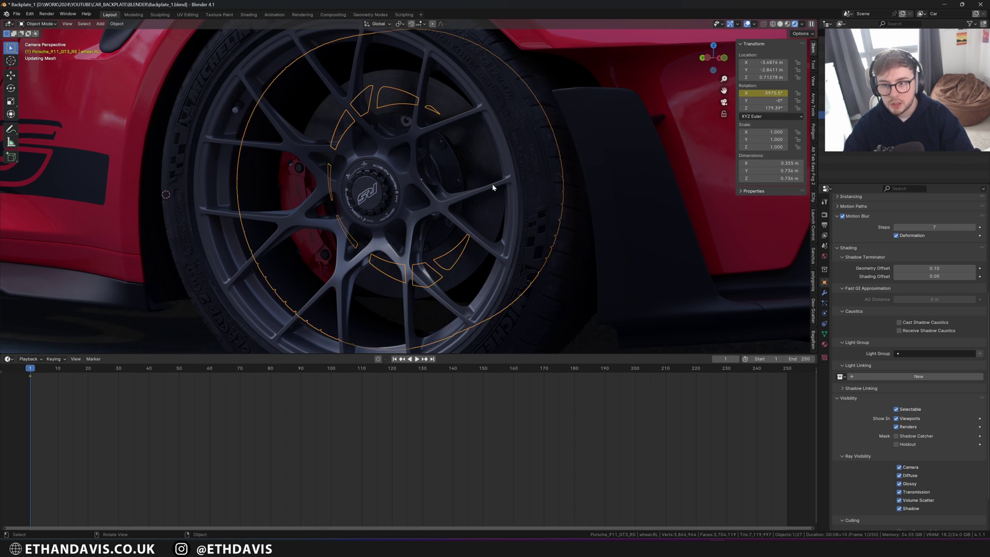
scroll(493, 187, "down", 3)
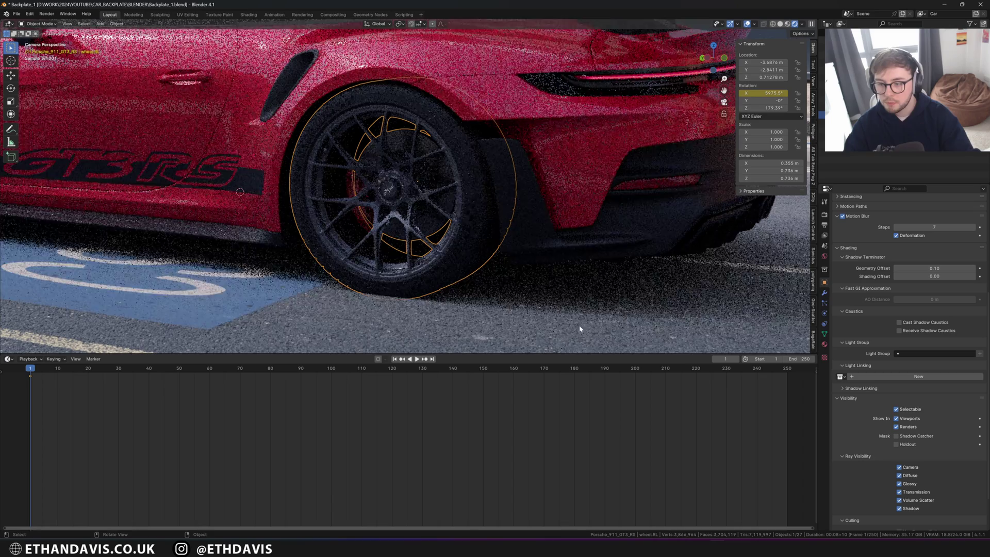
- Go to frame 250 and double the rear wheel's X rotation by multiplying it by 2
key("shift+Right")
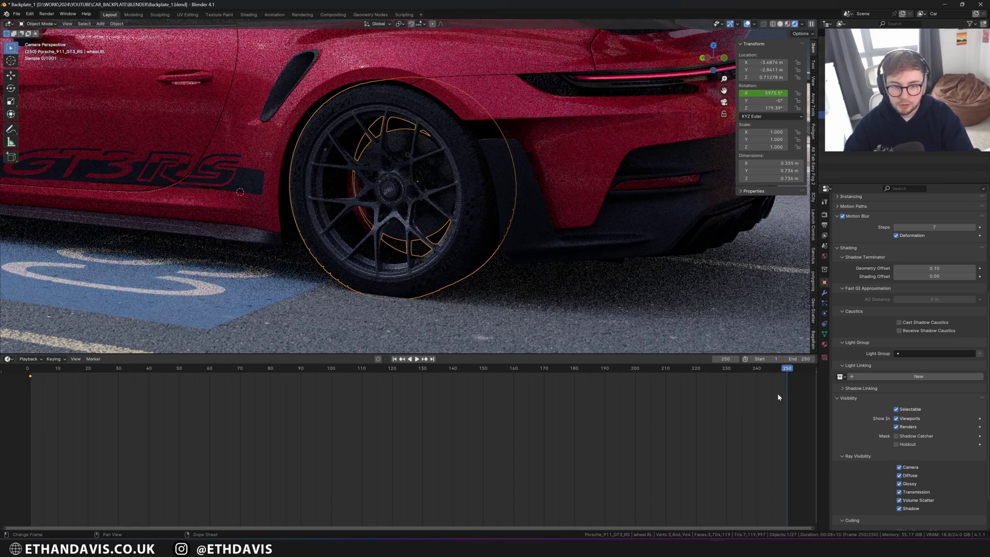
double_click(763, 92)
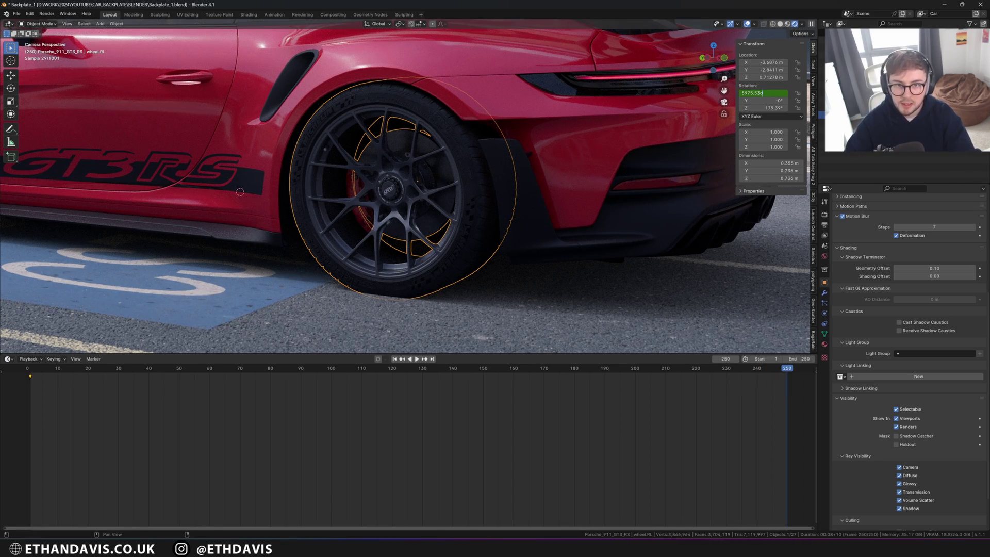
type("*")
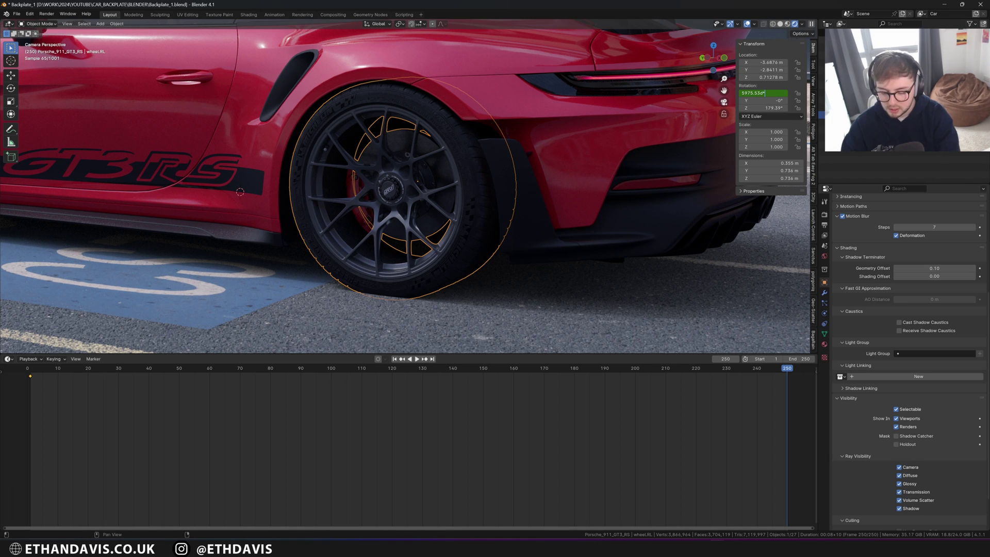
type("2")
key("Return")
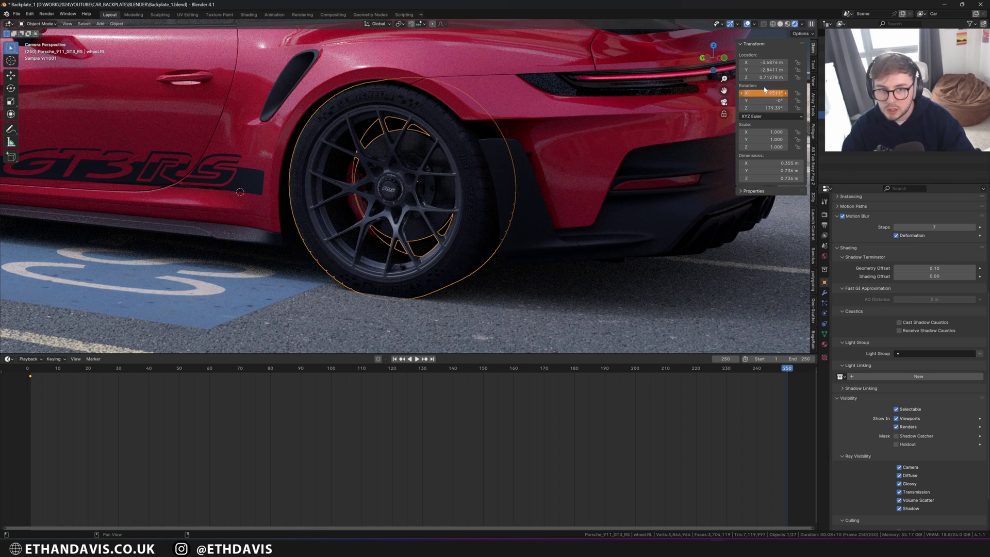
- Insert a single keyframe on the rear wheel's X rotation at frame 250 and scrub the timeline to frame 123
right_click(754, 94)
left_click(753, 95)
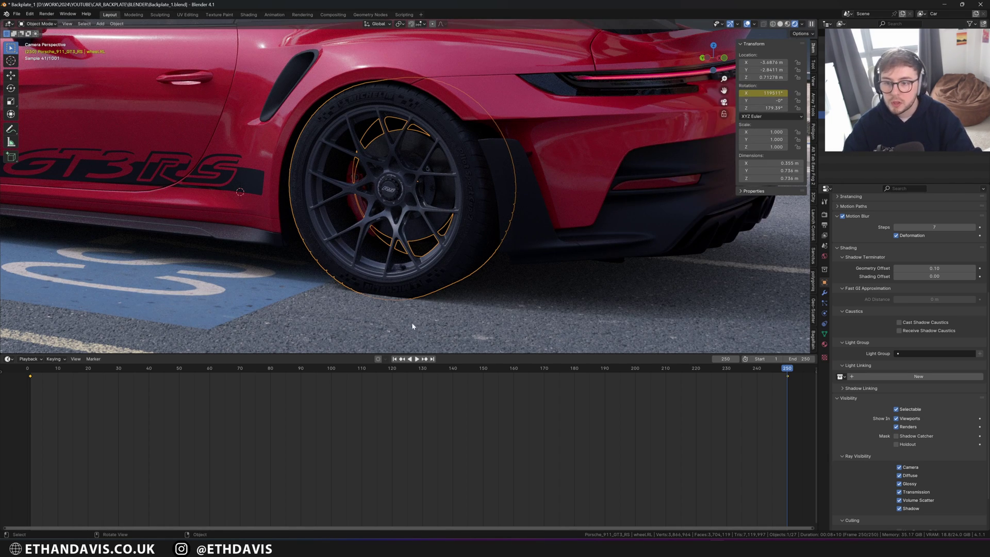
left_click(292, 375)
left_click_drag(301, 377, 401, 368)
- Lower the shadow-catching ground plane about 0.01 m along Z so it meets the rear tyre
left_click(440, 298)
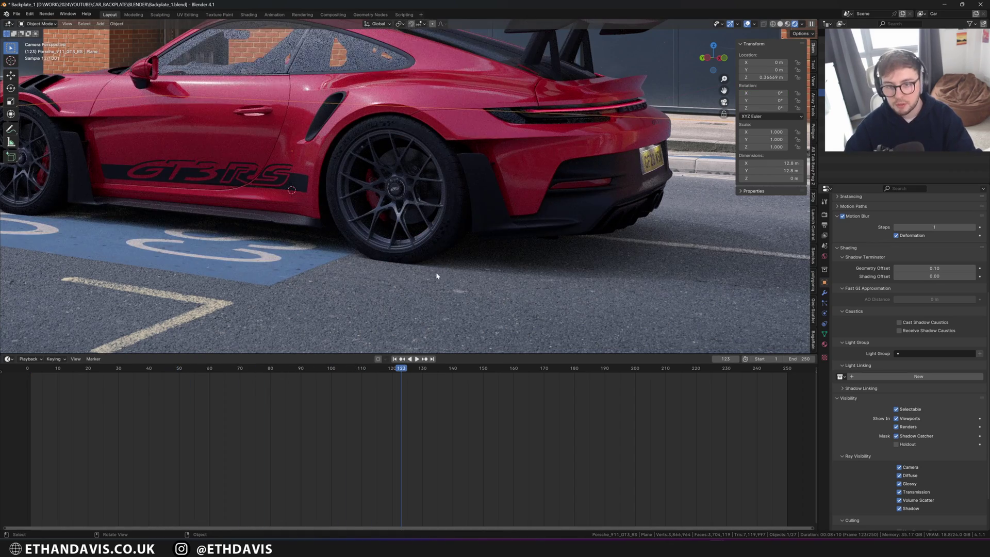
scroll(448, 233, "up", 5)
key("g")
key("z")
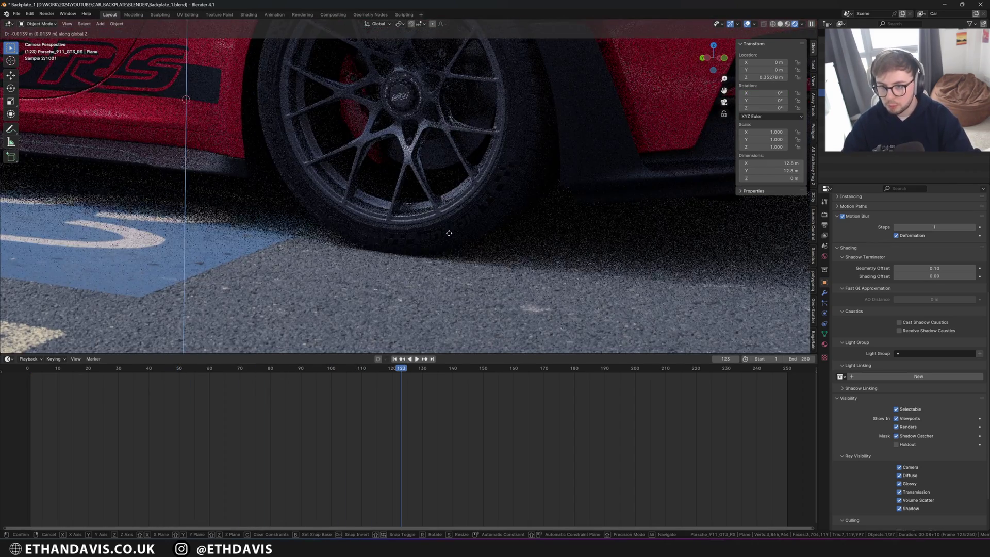
left_click(449, 232)
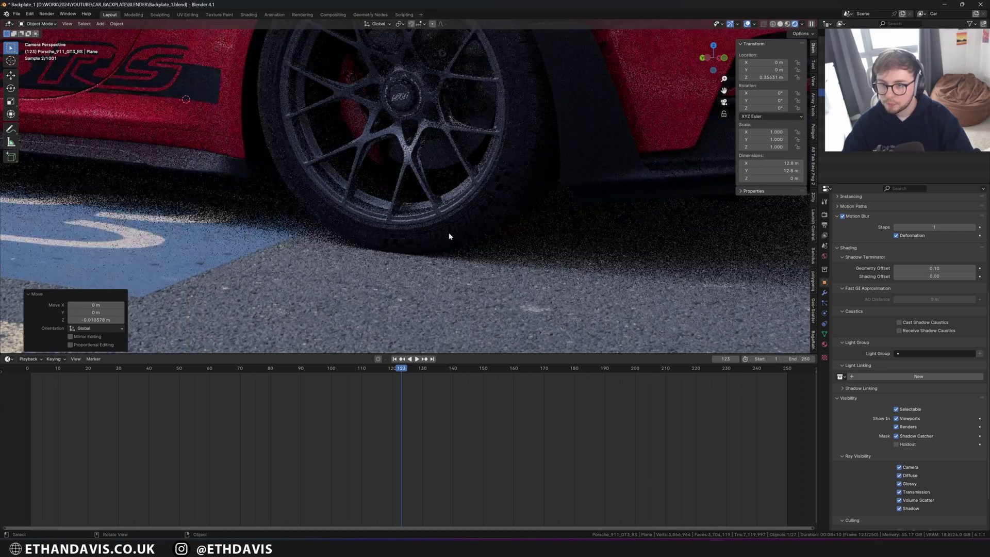
- Link the rear wheel's animation data to the visible front wheel and play the animation to frame 147
scroll(450, 234, "down", 5)
middle_click_drag(164, 163, 229, 169, "shift")
left_click(230, 169)
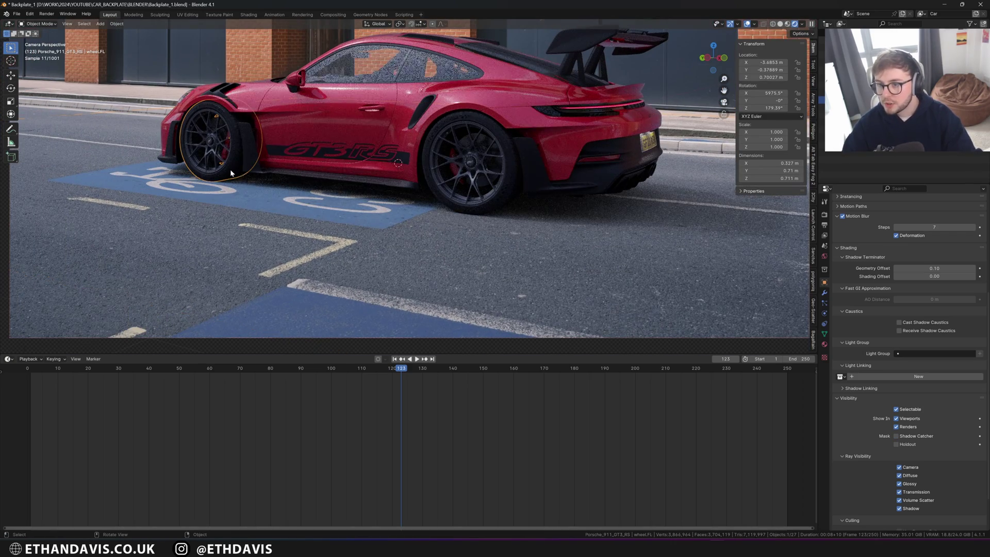
left_click(434, 189, "shift")
key("ctrl+l")
left_click(434, 188)
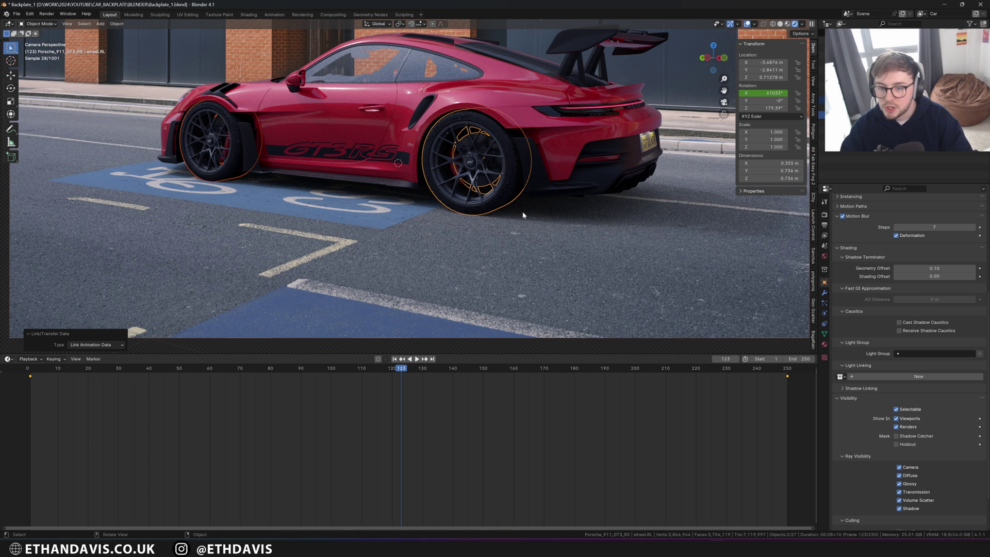
key("space")
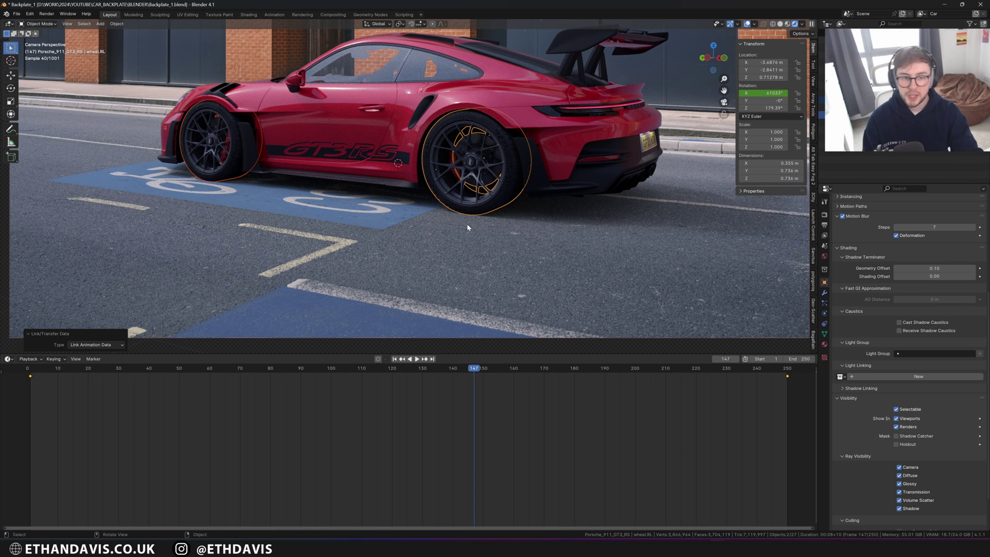
- Check the object motion blur steps and X rotation on the rear and front wheels
scroll(810, 273, "up", 3)
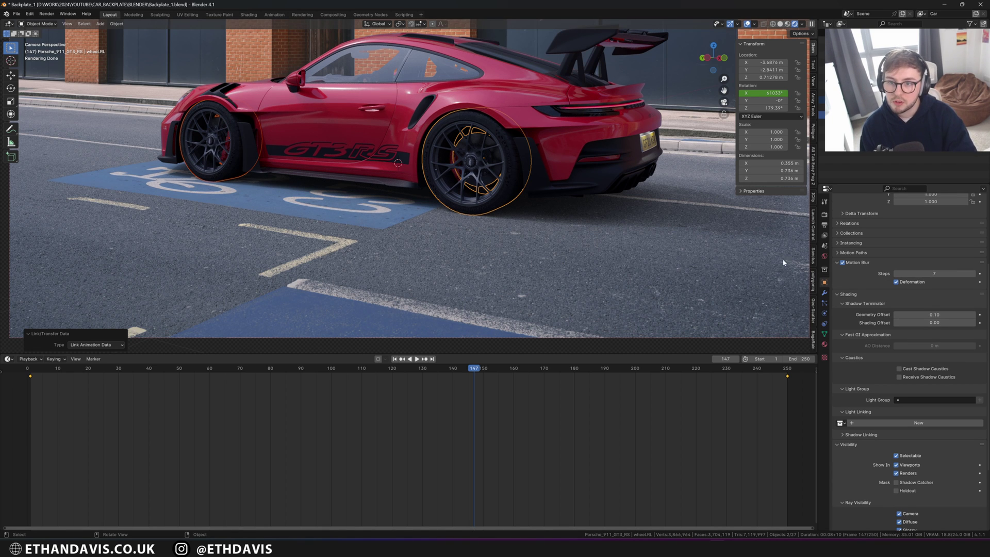
left_click(517, 200)
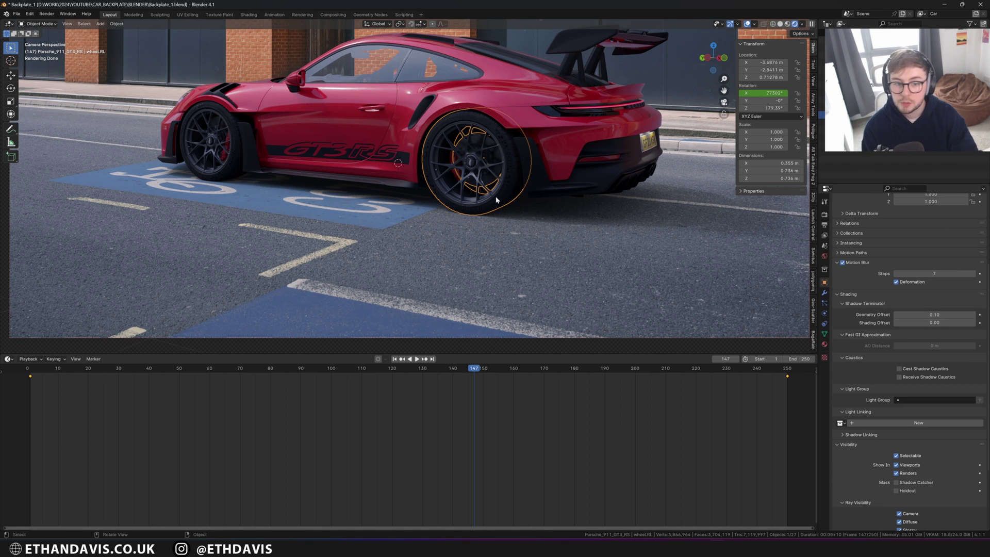
scroll(884, 317, "up", 2)
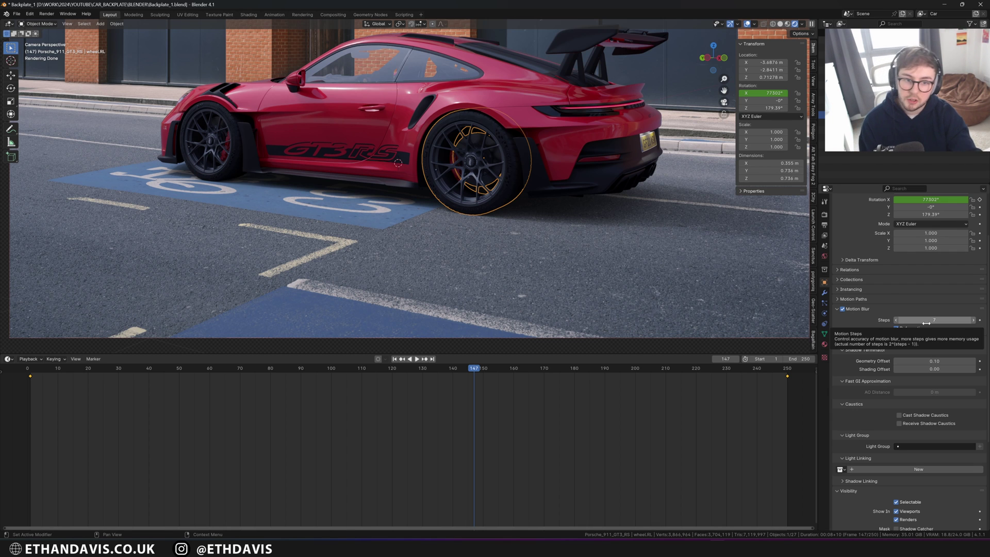
left_click(223, 159)
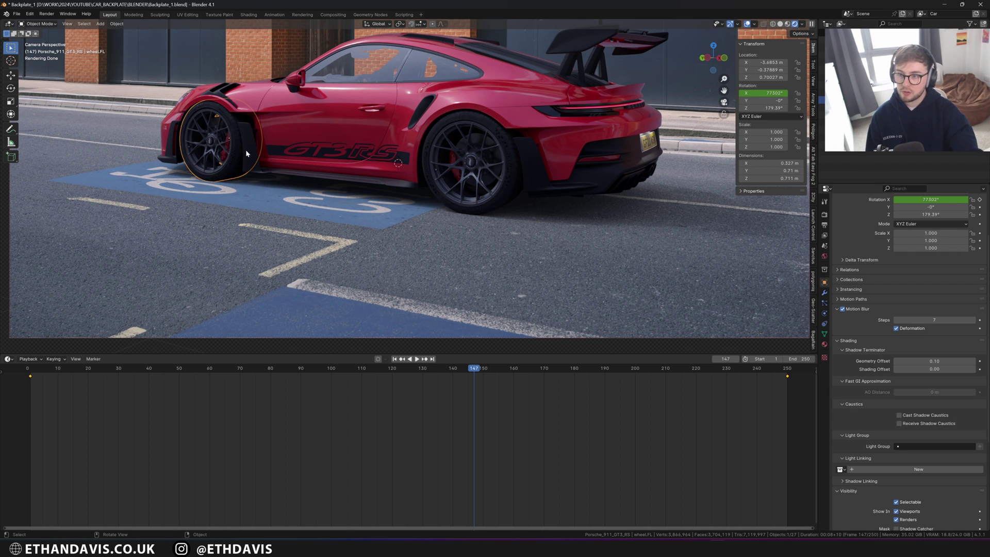
left_click(480, 200)
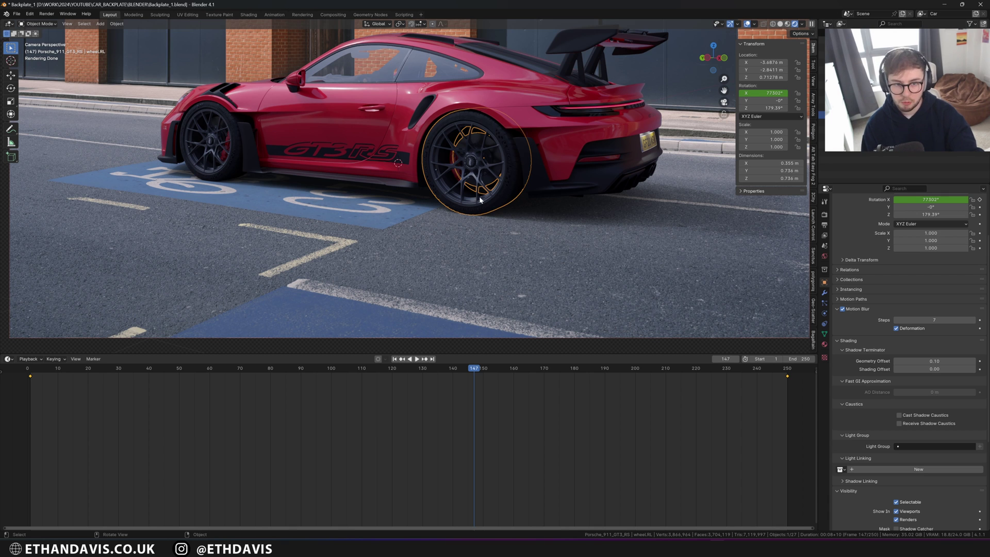
- Review the scene's Cycles sampling settings and output resolution with the full car framed in the backplate
scroll(471, 147, "down", 3)
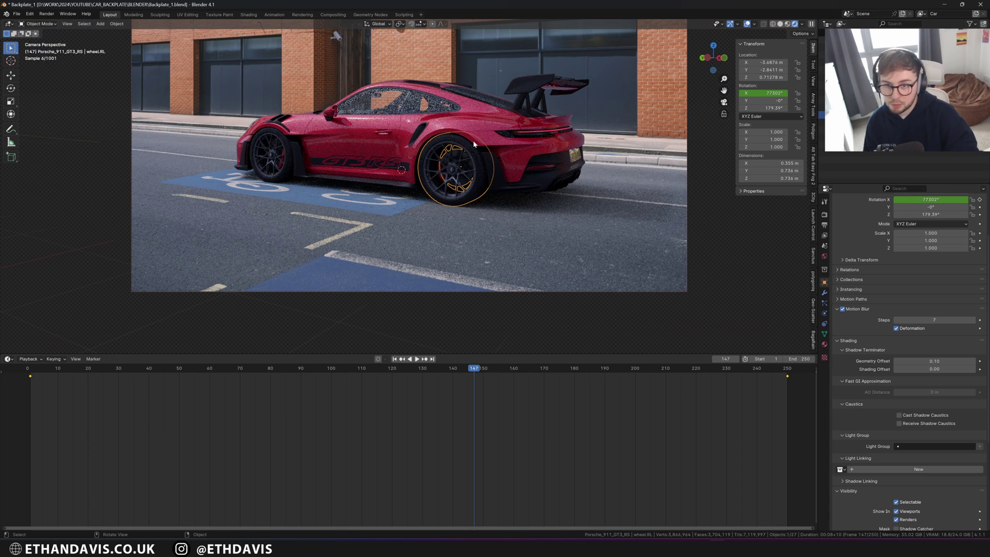
middle_click_drag(539, 149, 524, 174, "shift")
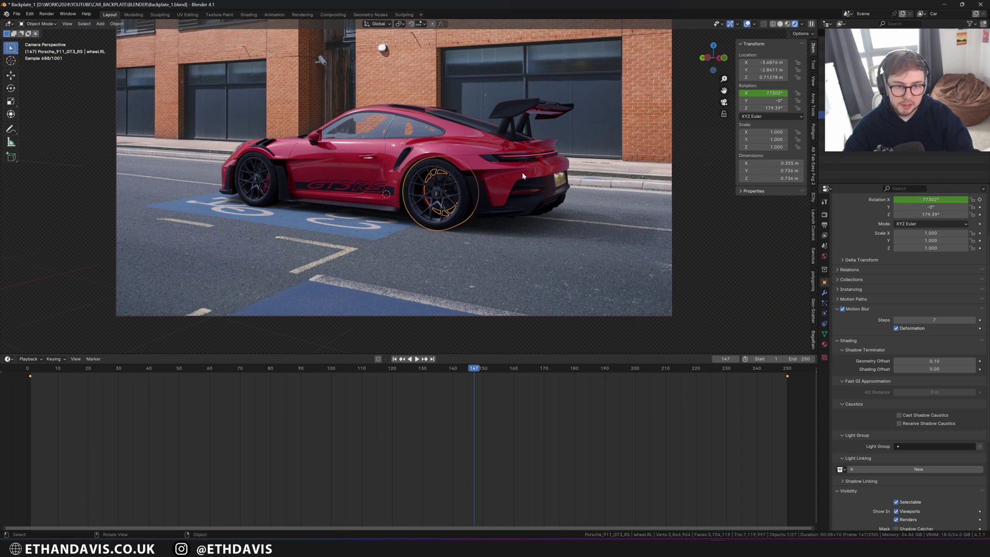
left_click(824, 214)
scroll(831, 228, "up", 3)
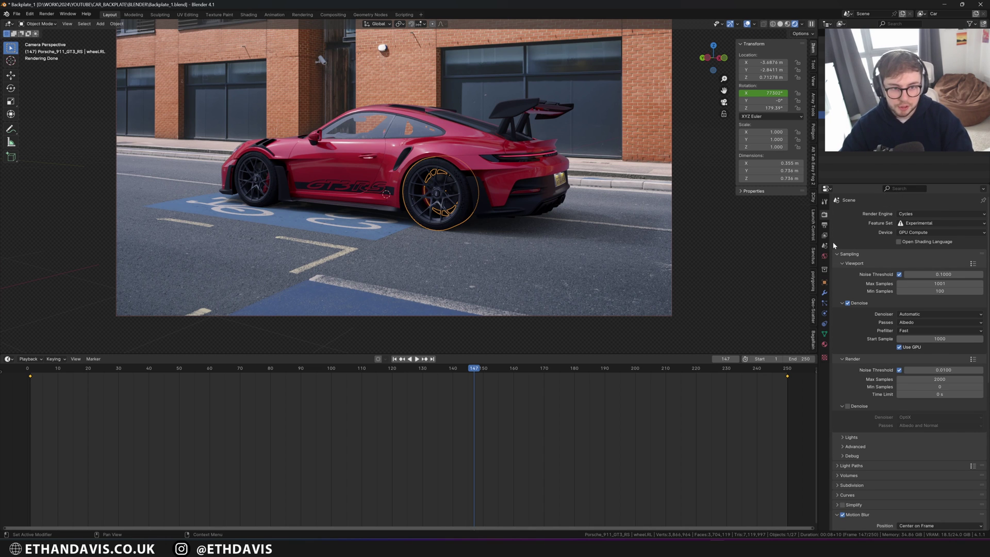
left_click(824, 226)
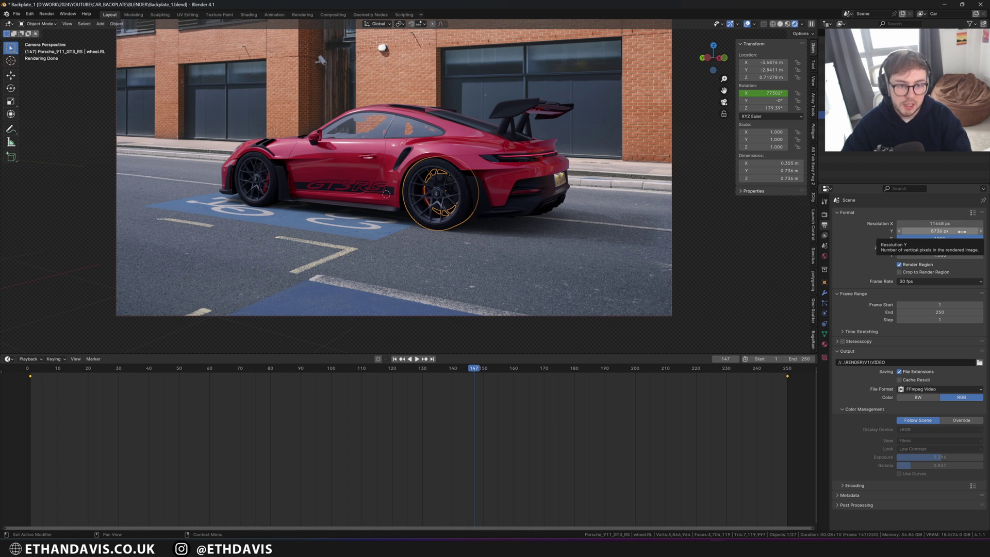
left_click(825, 215)
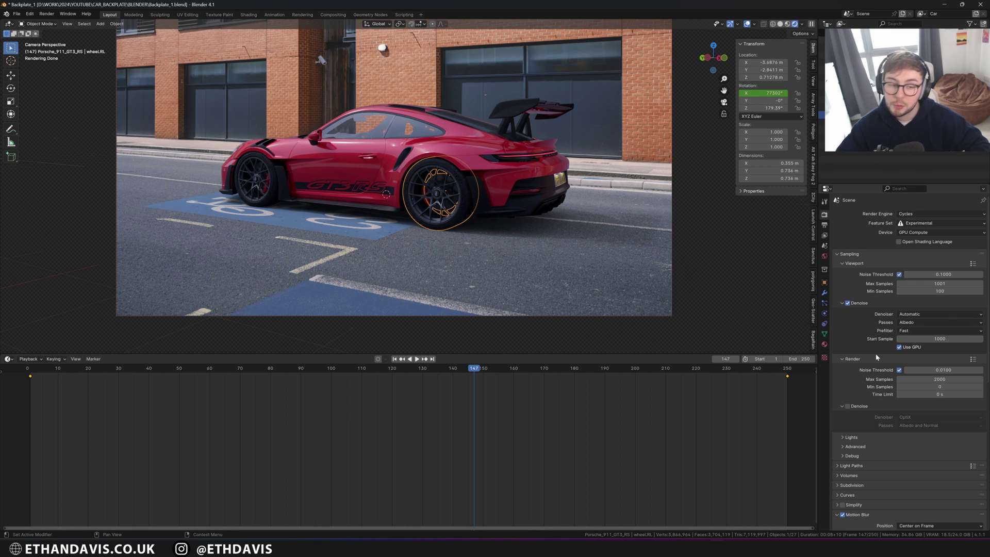
- Open the compositing node tree and move the Render Layers node level with the File Output node's Car input
left_click(333, 15)
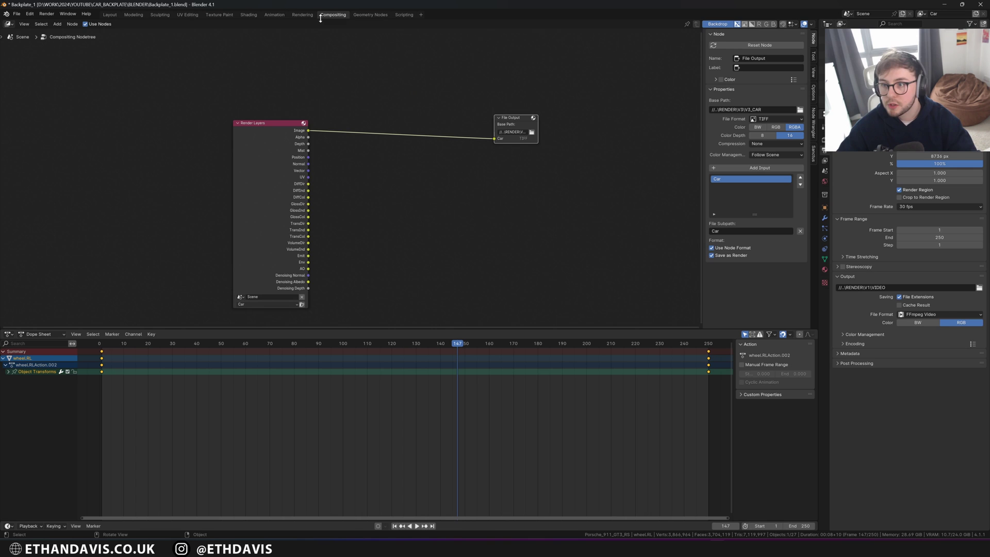
left_click_drag(268, 137, 284, 147)
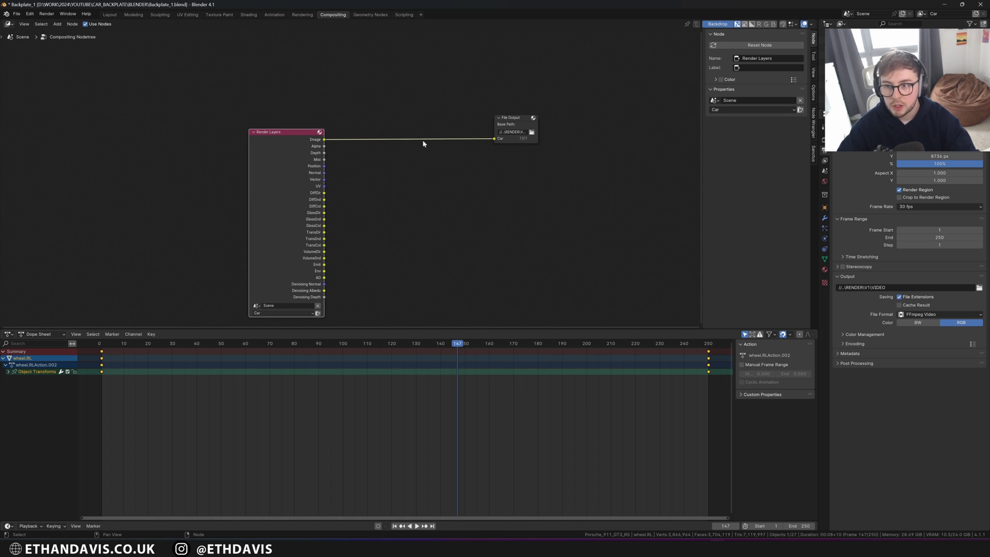
left_click_drag(494, 143, 493, 145)
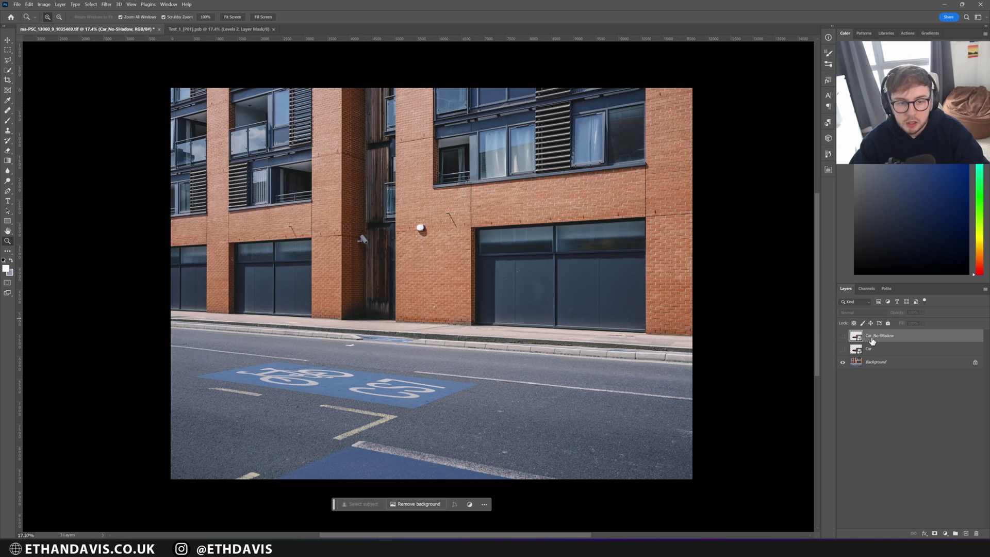
- Switch to Photoshop, make the Car layer visible over the backplate and compare it with the Car_No-Shadow layer
left_click(843, 349)
left_click(887, 351)
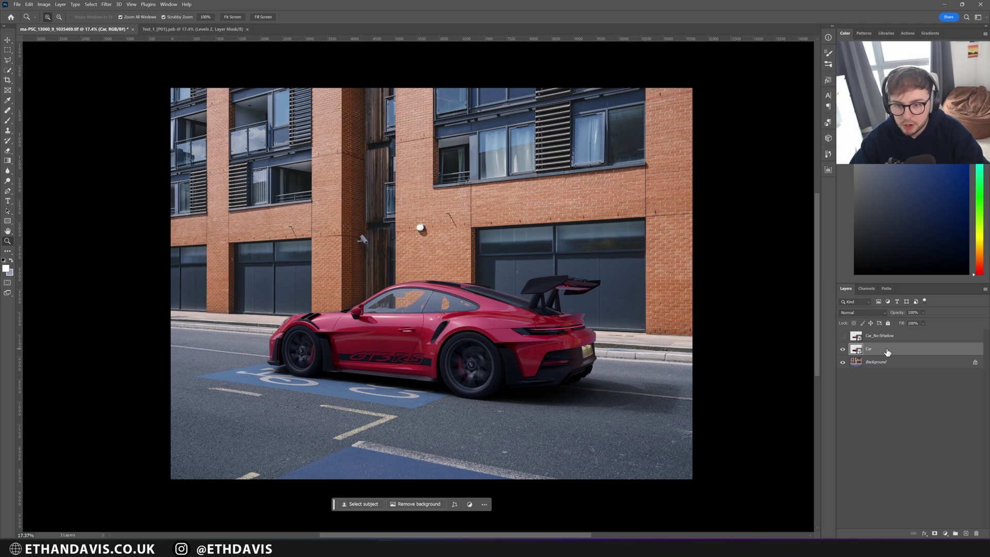
left_click(843, 335)
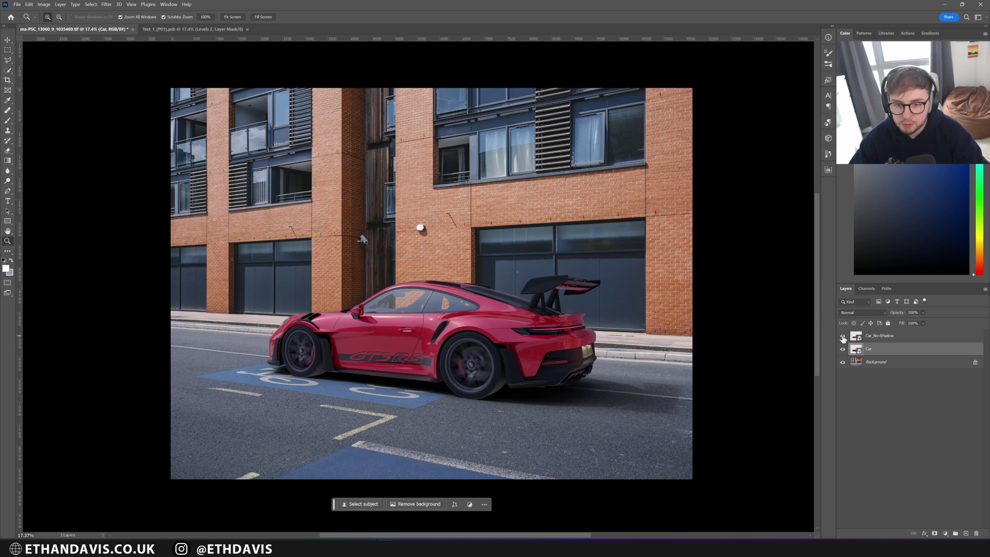
left_click(842, 349)
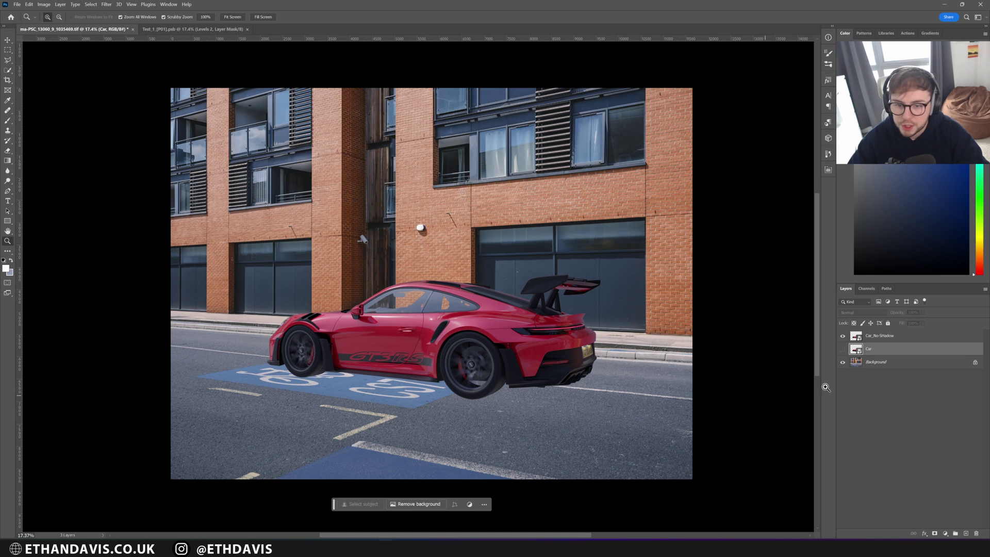
left_click(842, 349)
left_click(842, 336)
left_click(842, 336)
left_click(843, 335)
left_click(842, 335)
left_click(842, 335)
left_click(842, 336)
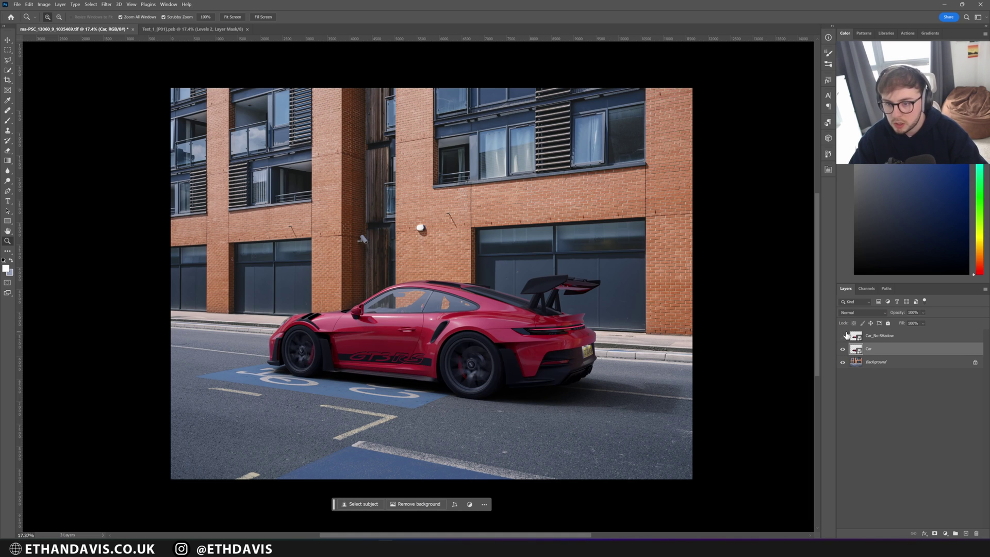
- Show the Car_No-Shadow layer and add a layer mask to it, inverted to black
left_click_drag(587, 343, 594, 344)
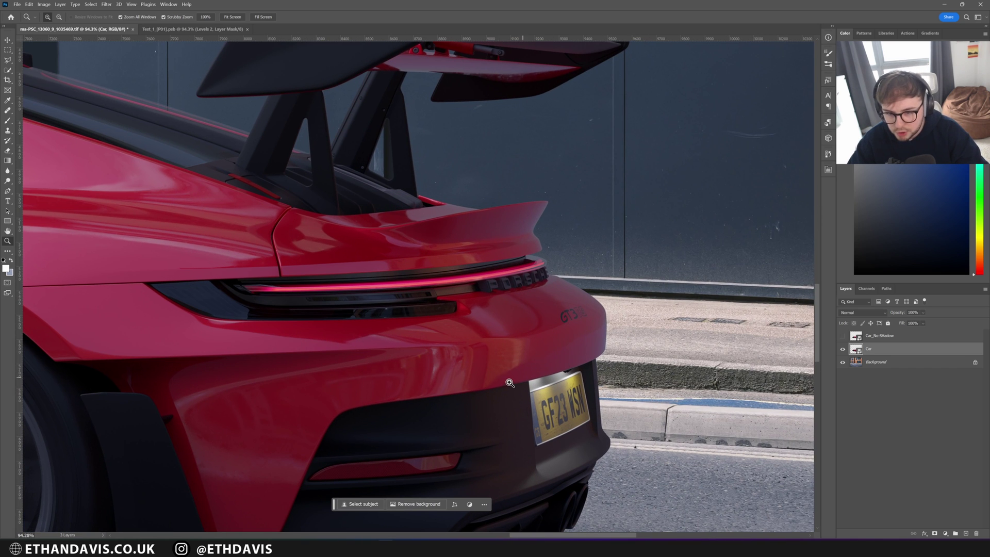
left_click(896, 336)
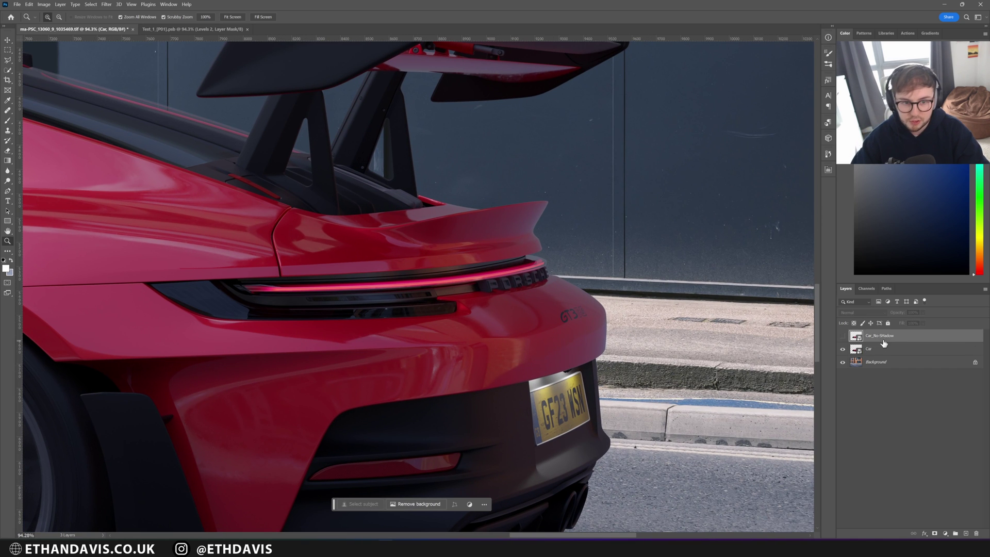
left_click(843, 335)
left_click(934, 533)
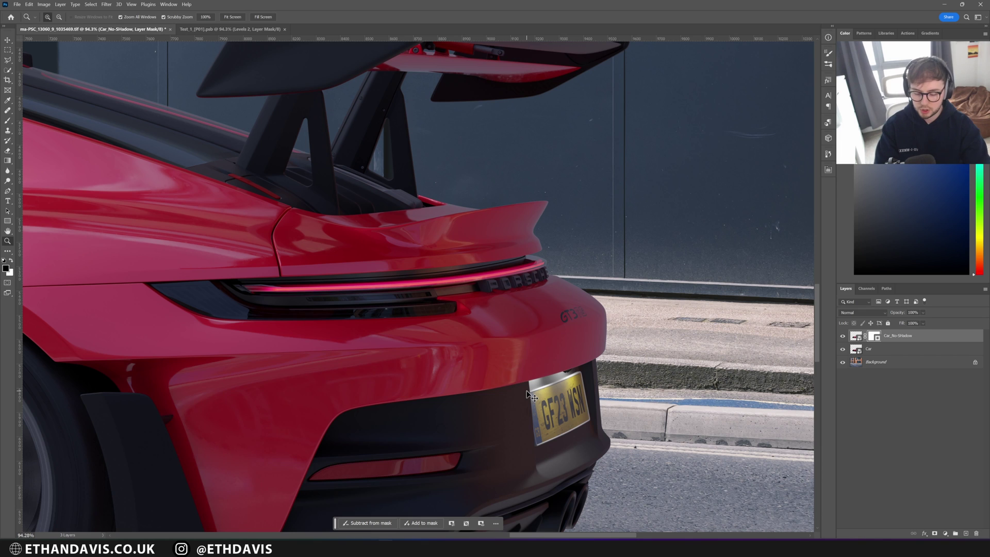
key("ctrl+i")
- Paint white into the Car_No-Shadow mask over the rear bumper and ducktail spoiler, reducing the brush opacity to 40%
key("b")
mouse_move(497, 357)
right_mouse_down("alt")
mouse_move(515, 357)
mouse_move(463, 359)
right_mouse_up("alt")
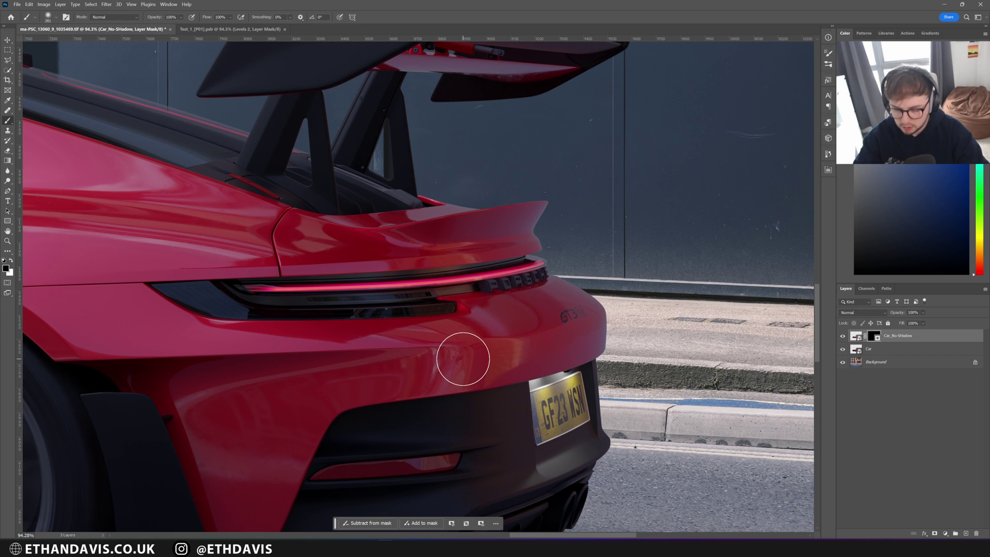
right_click_drag(545, 376, 513, 371, "alt")
key("x")
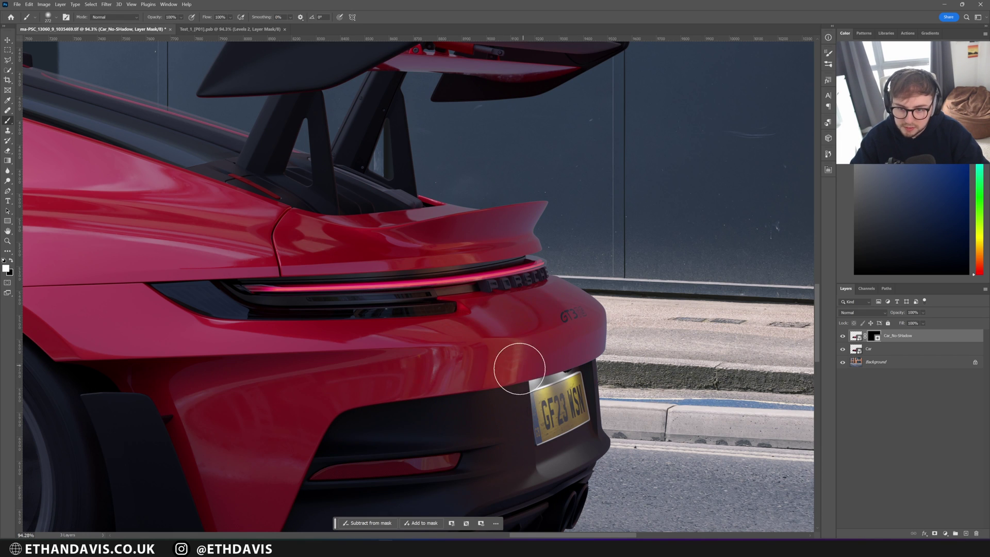
right_click_drag(586, 331, 552, 376, "alt")
key("x")
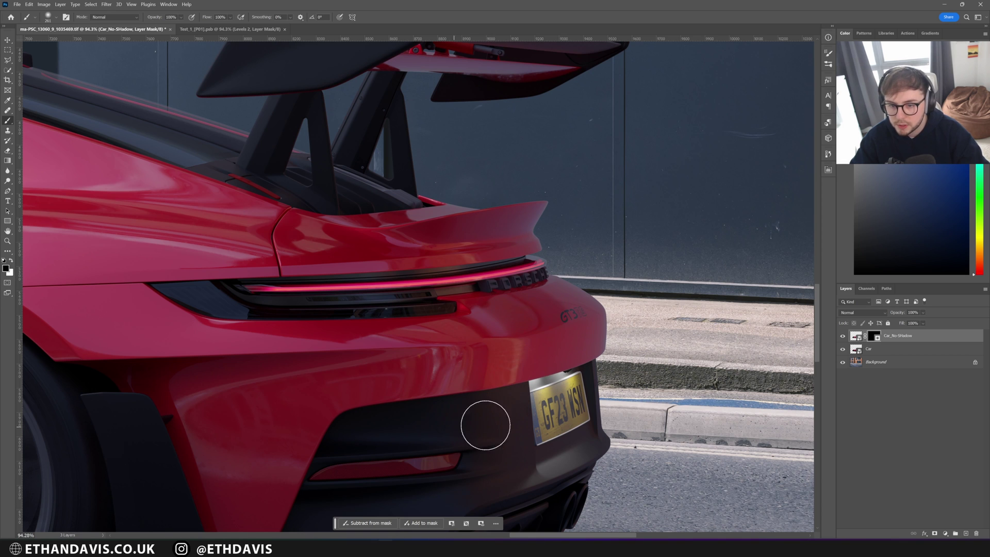
key("x")
left_click_drag(453, 242, 484, 234)
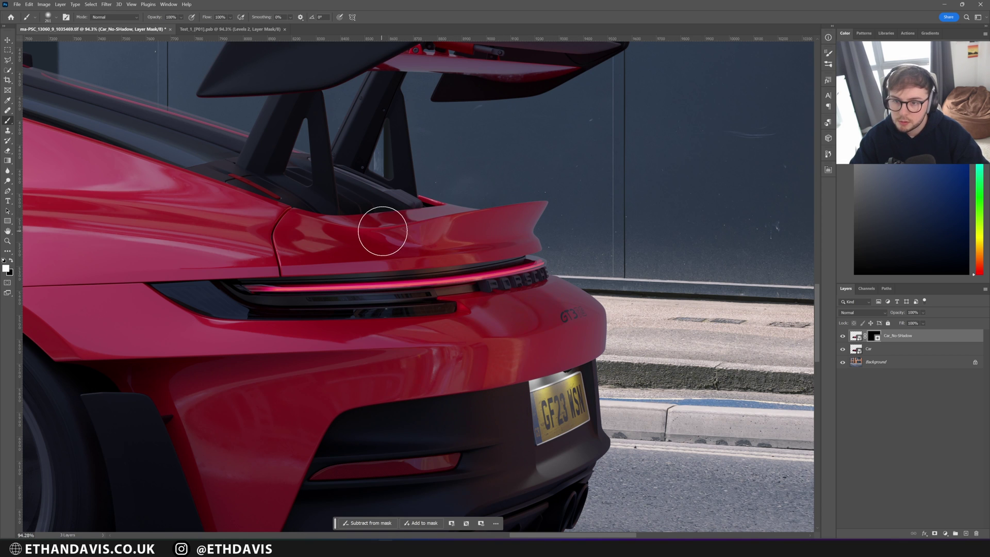
key("4")
right_click_drag(418, 240, 380, 234, "alt")
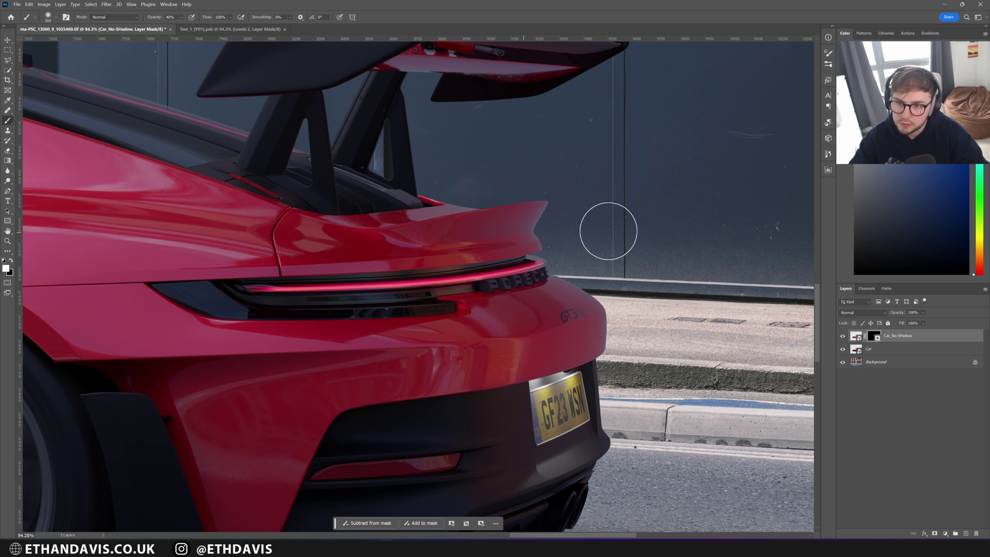
- Compare the whole car with the Car_No-Shadow mask enabled and disabled
key("z")
left_click_drag(696, 248, 630, 249)
key("b")
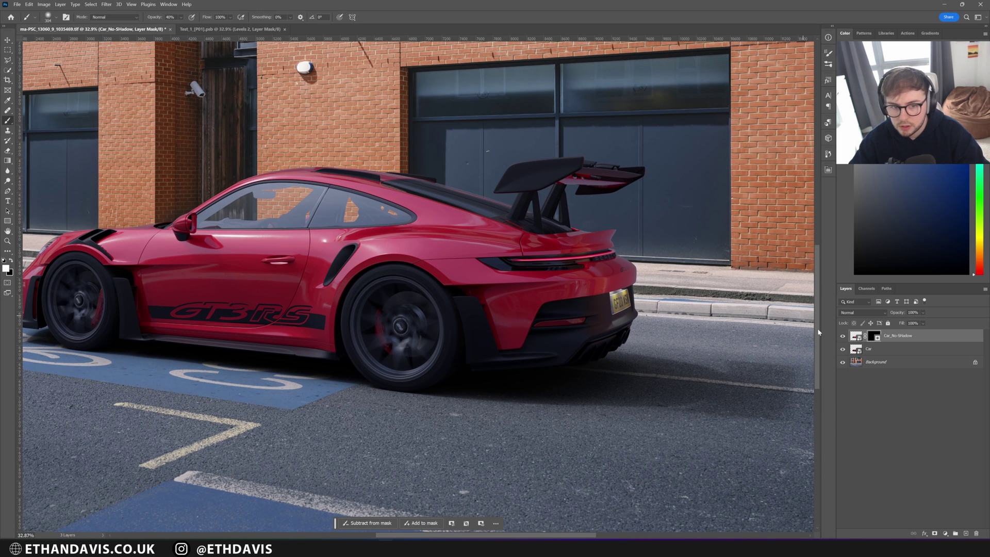
left_click(844, 338)
left_click(876, 340, "shift")
left_click(875, 339, "shift")
left_click(875, 340, "shift")
left_click(873, 340, "shift")
left_click(873, 340, "shift")
left_click(873, 339, "shift")
left_click(874, 338, "shift")
left_click(875, 338, "shift")
- Check the car's front bumper, splitter and front wheel up close, comparing them with the whole image
left_click_drag(128, 289, 505, 330)
key("z")
left_click_drag(407, 309, 422, 315)
key("b")
right_click_drag(391, 330, 374, 361, "alt")
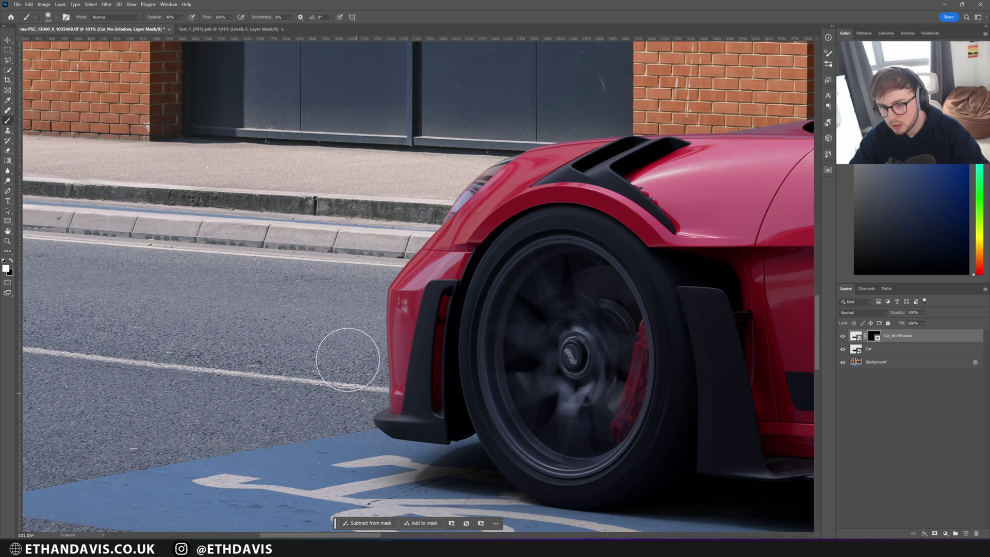
key("x")
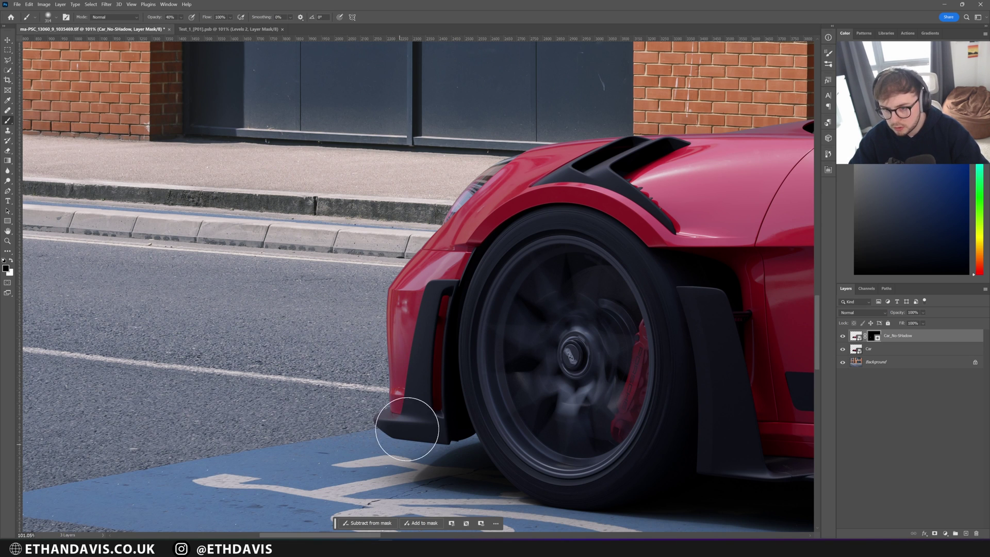
key("z")
left_click_drag(482, 293, 360, 286)
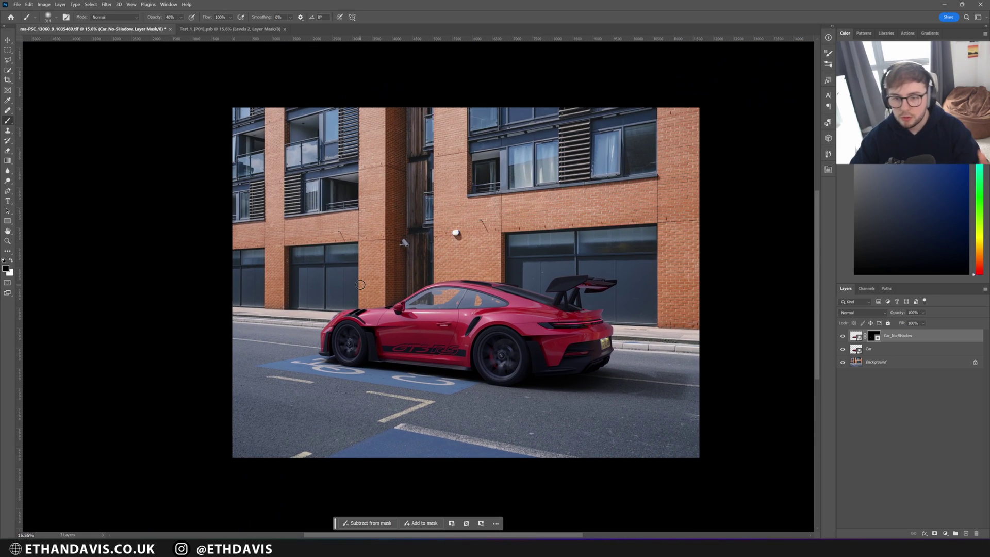
- Merge the Car layer and the masked Car_No-Shadow layer into one layer
left_click(932, 349)
right_click(936, 348)
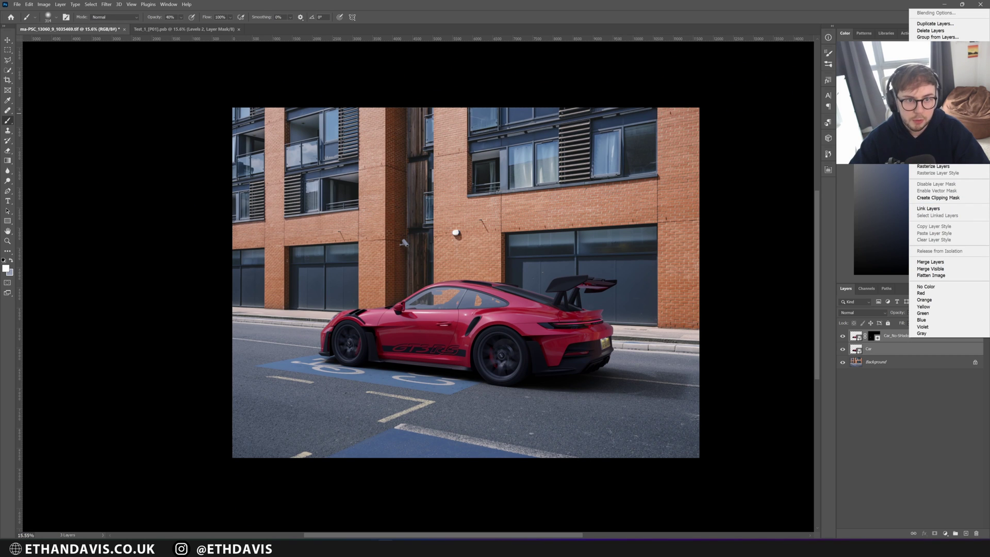
left_click(930, 262)
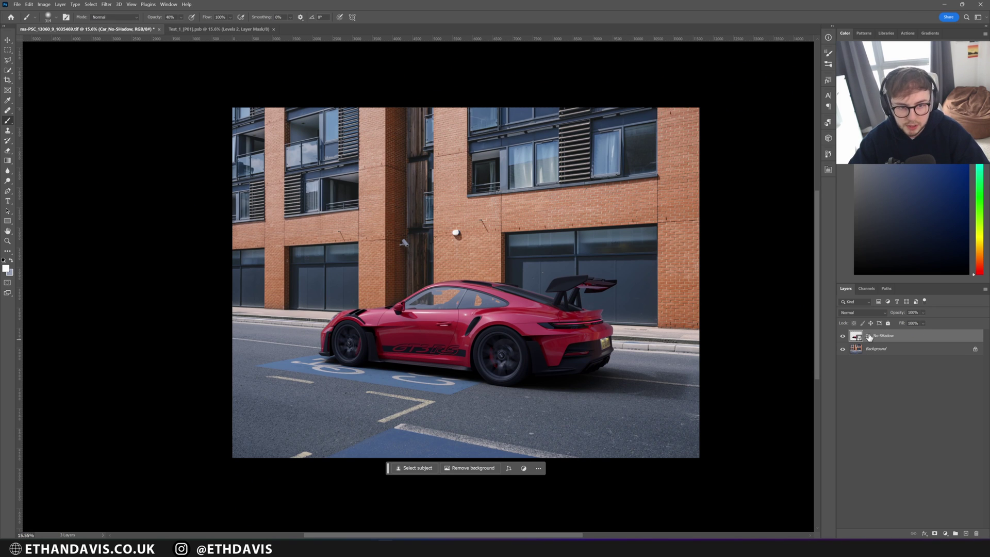
- Hide the merged car layer, unlock the Background layer, and make the car visible again
left_click(842, 336)
left_click(975, 351)
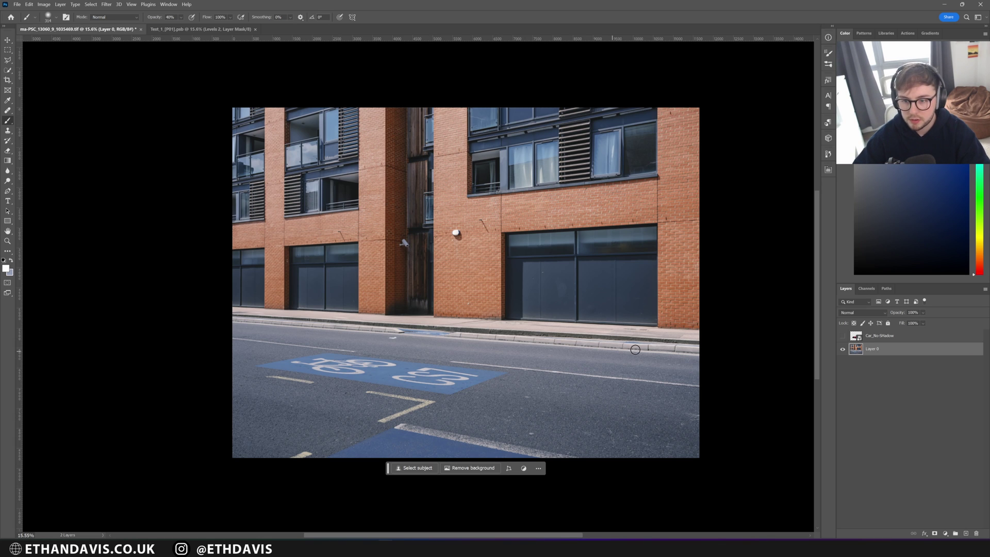
left_click(854, 338)
left_click(842, 336)
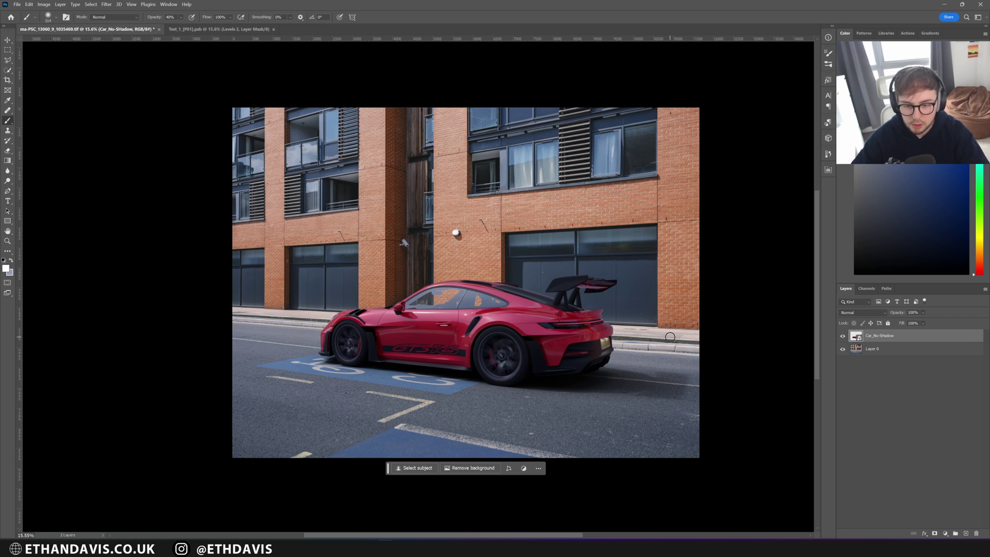
key("c")
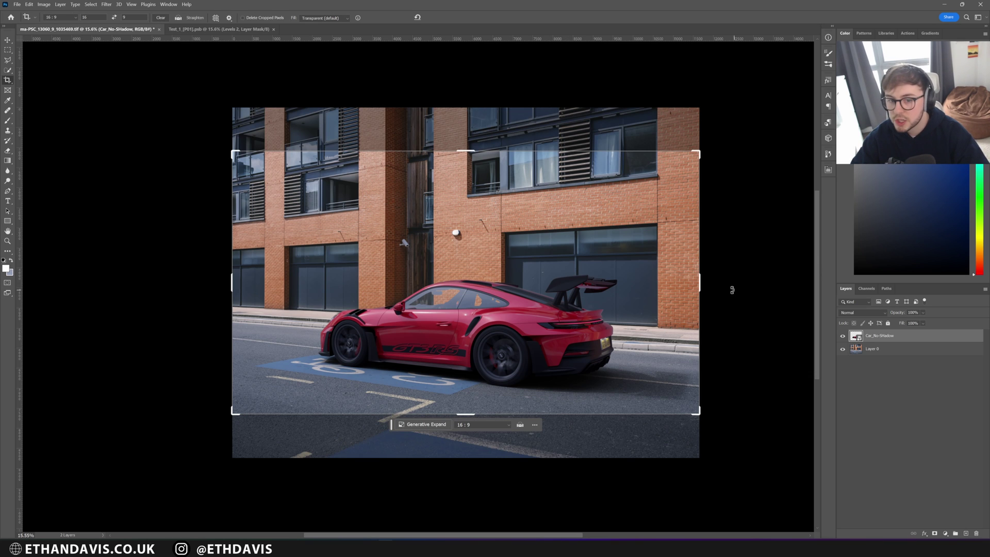
left_click_drag(474, 411, 476, 439)
left_click_drag(464, 132, 465, 107)
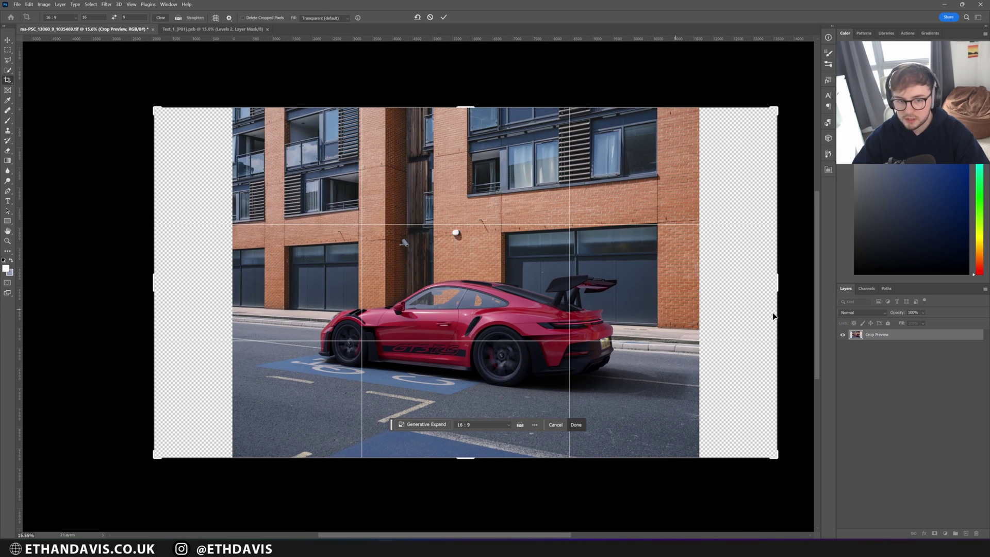
key("Escape")
- Widen the backplate to a 16:9 frame at full image height and fill the empty sides using Generative Expand without a prompt
left_click_drag(449, 415, 458, 438)
left_click_drag(474, 126, 474, 106)
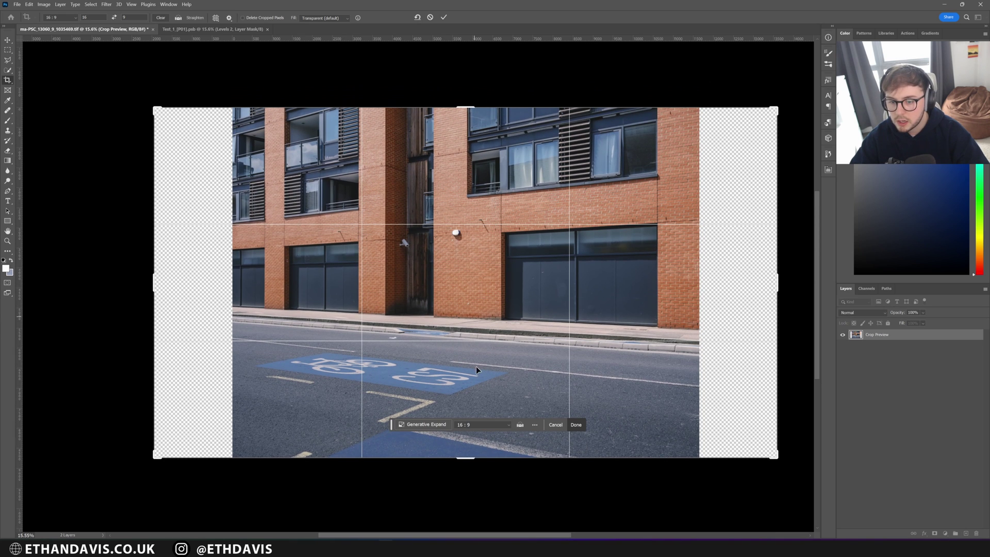
left_click(426, 424)
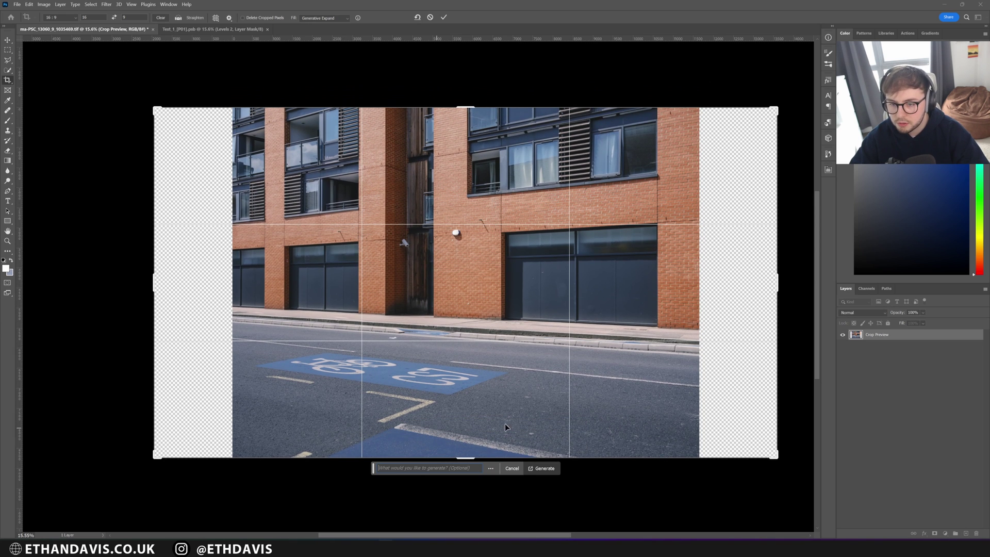
left_click(544, 468)
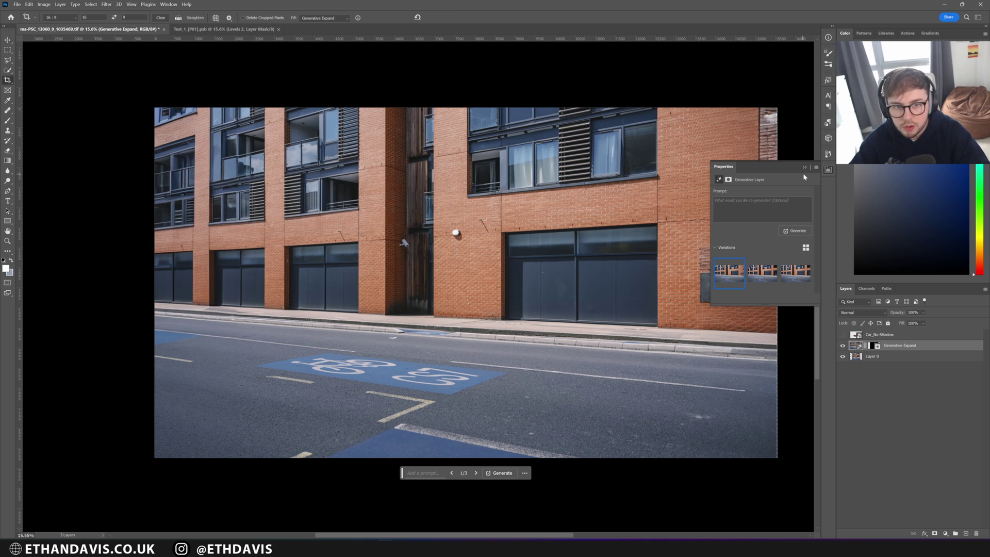
left_click(803, 168)
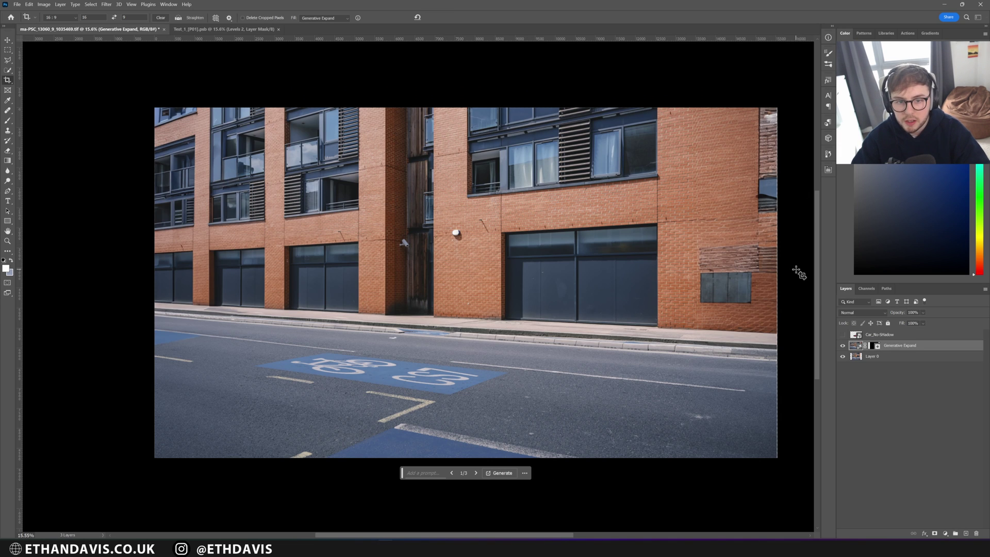
- Inspect the generated building extension and switch the Generative Expand layer to its third variation
key("z")
left_click_drag(753, 261, 783, 245)
key("ctrl+0")
key("c")
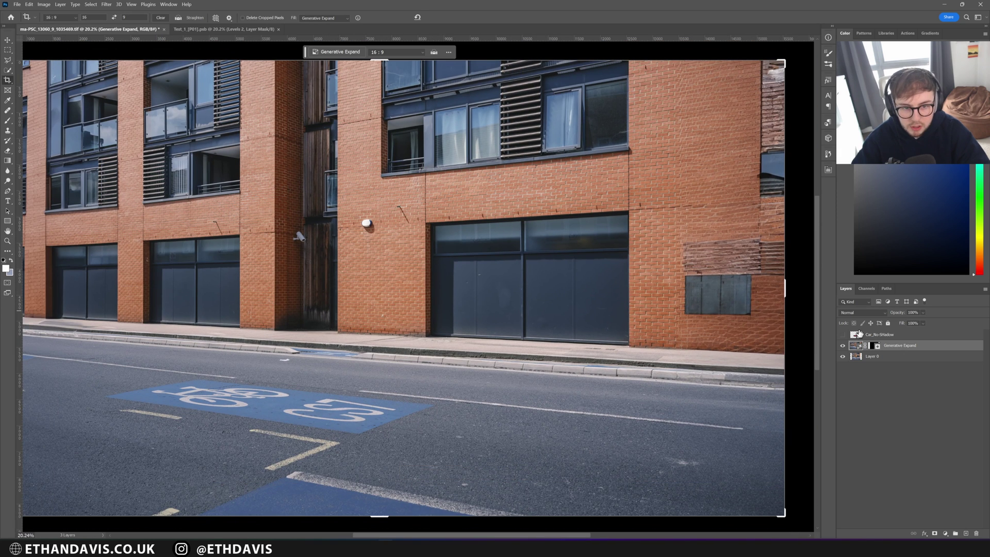
left_click(871, 346)
left_click(855, 348)
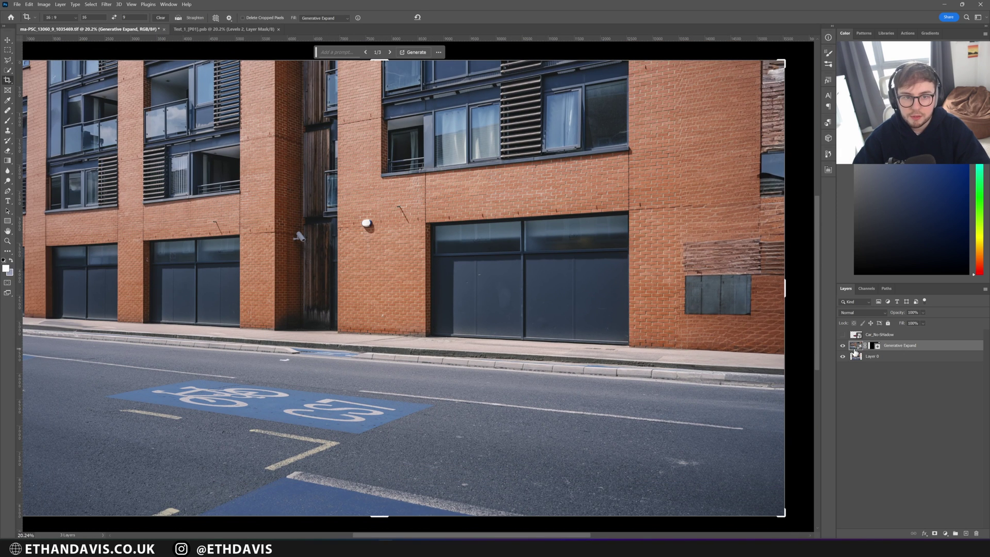
left_click(827, 169)
left_click_drag(732, 172, 343, 187)
left_click(368, 294)
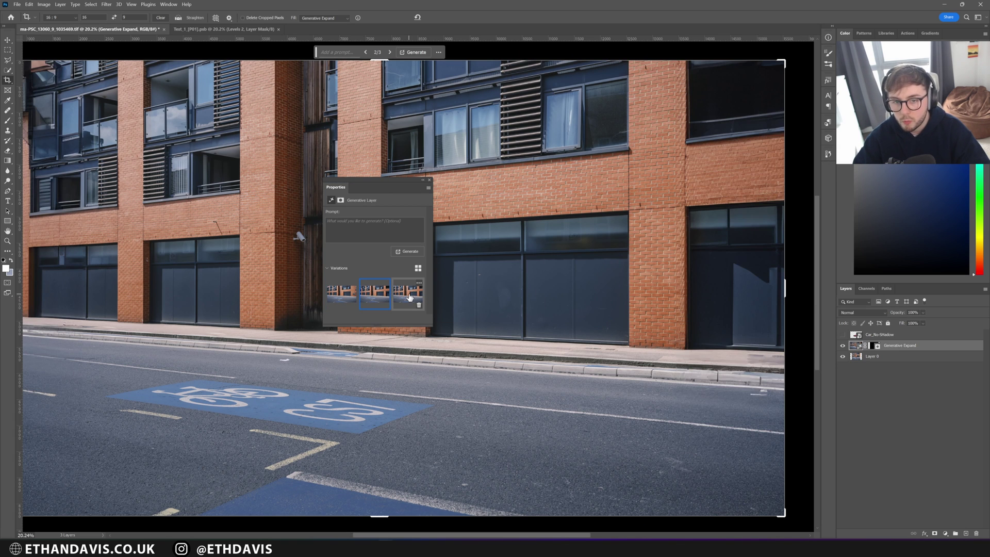
left_click(409, 296)
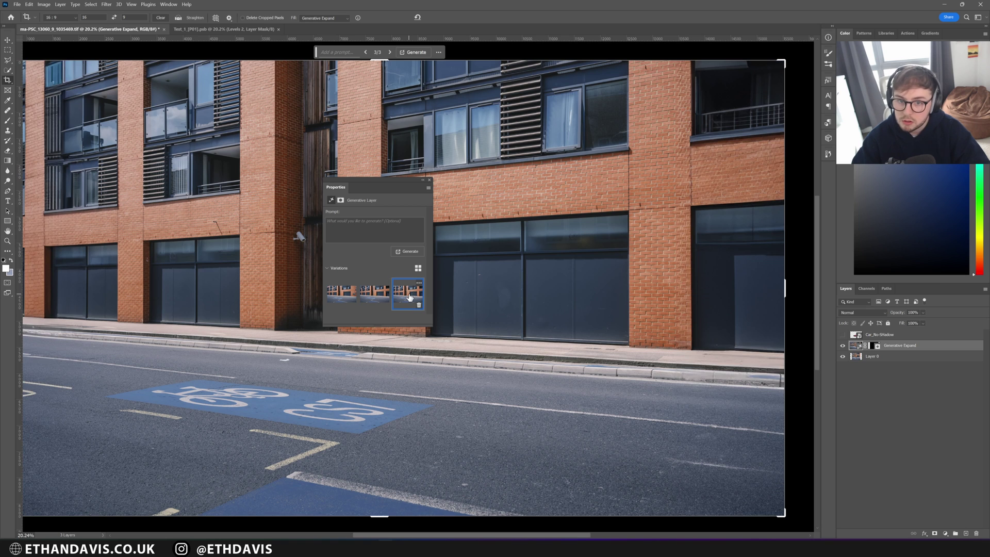
- Compare the second and third Generative Expand variations across the whole backplate, ending on the third
key("z")
left_click(521, 272, "alt")
key("c")
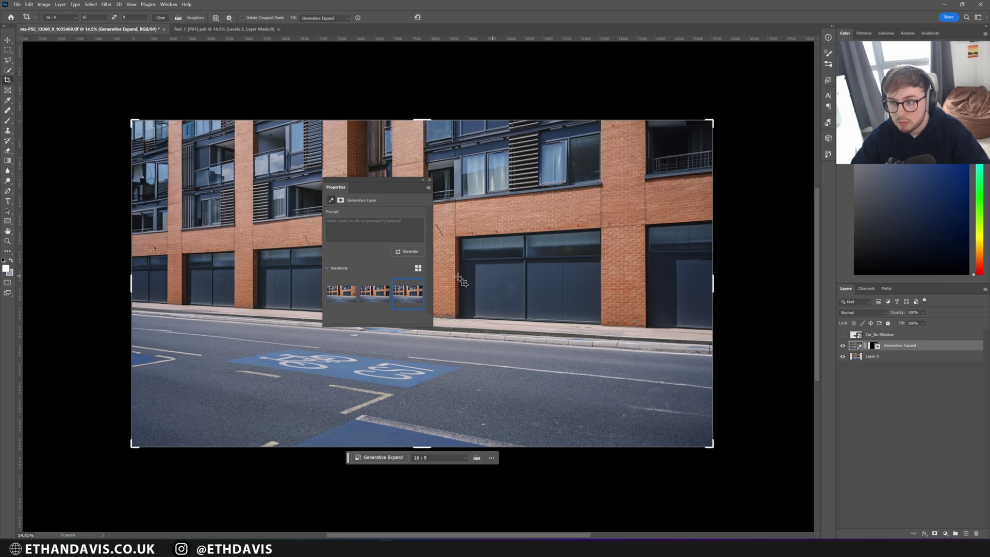
left_click(379, 296)
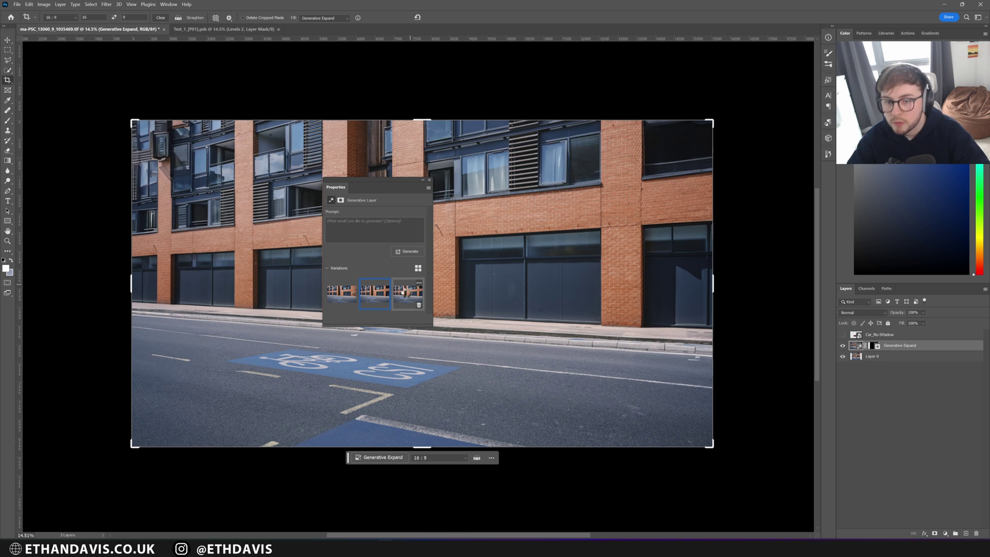
left_click(407, 292)
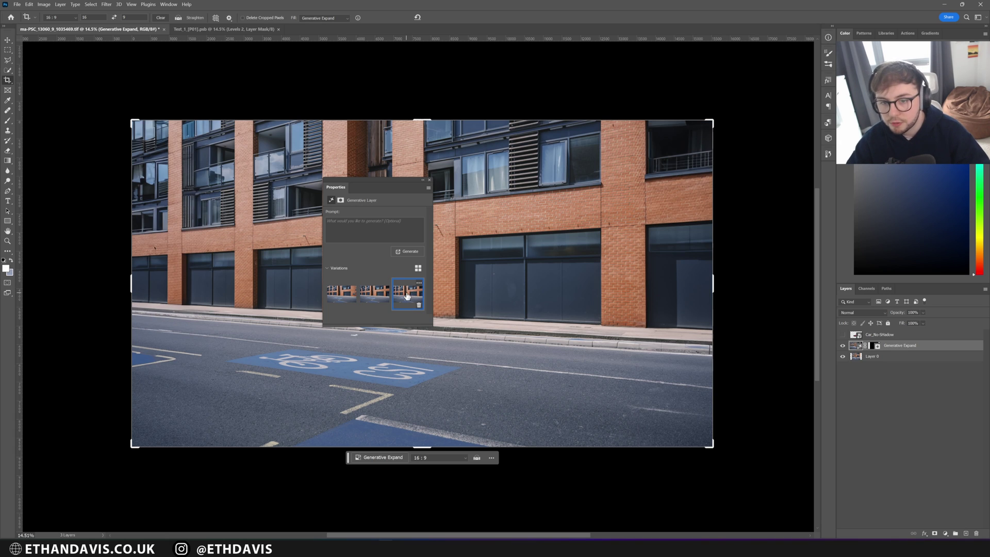
left_click(422, 180)
- Merge the Generative Expand layer with Layer 0 into a single backplate layer
key("z")
mouse_move(150, 141)
left_mouse_down()
mouse_move(179, 135)
mouse_move(157, 142)
left_mouse_up()
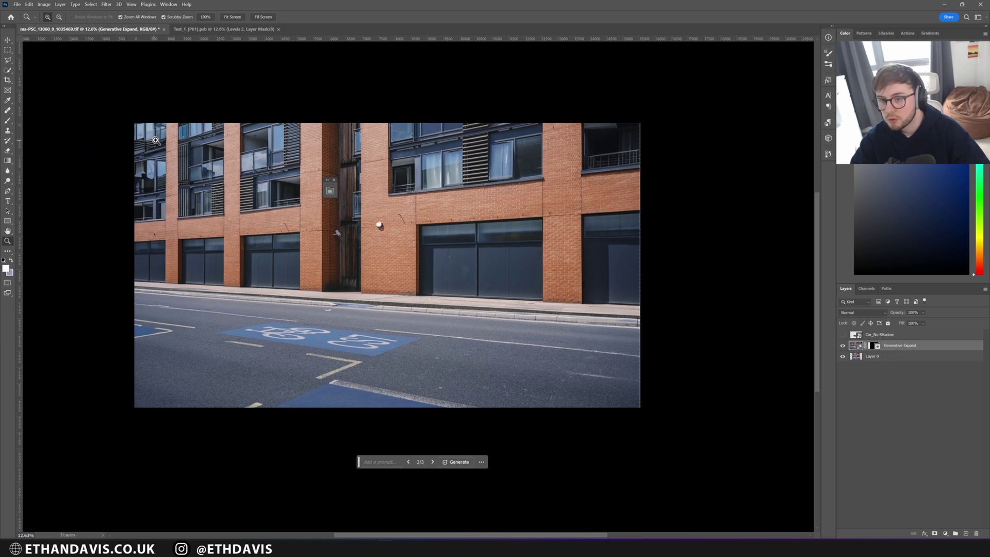
right_click(904, 358)
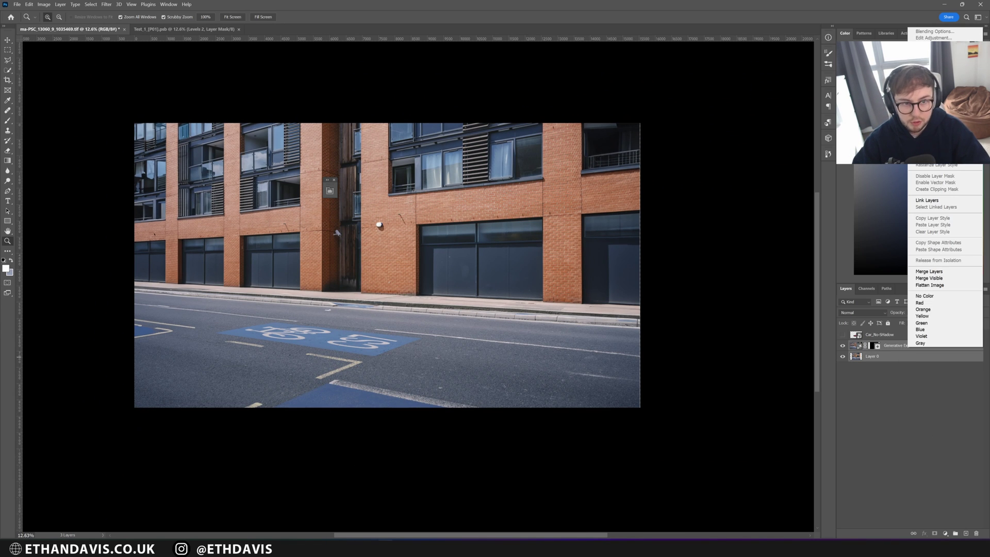
left_click(928, 271)
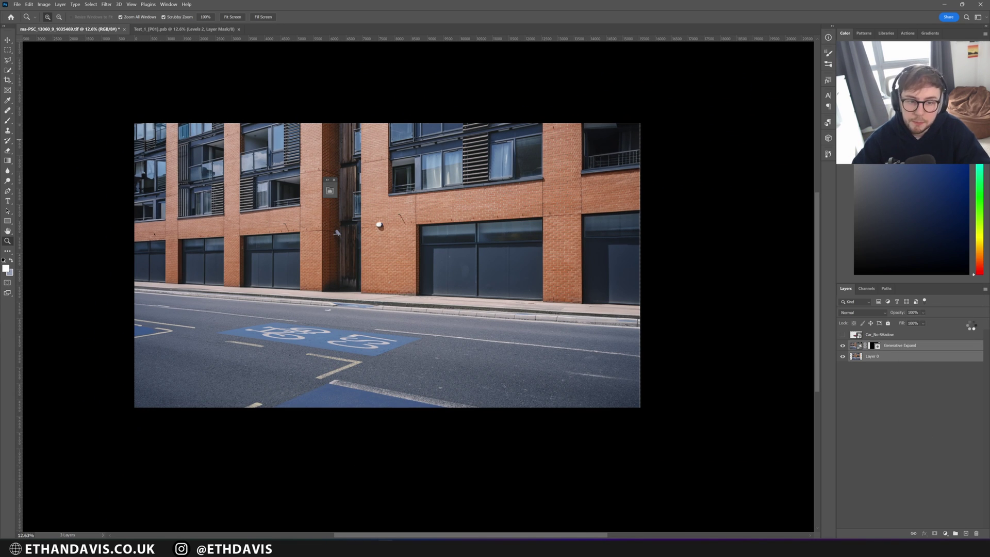
- Start a Path Blur on the backplate and stretch its path along the base of the building, from left to right
left_click(107, 4)
mouse_move(175, 104)
left_click(215, 125)
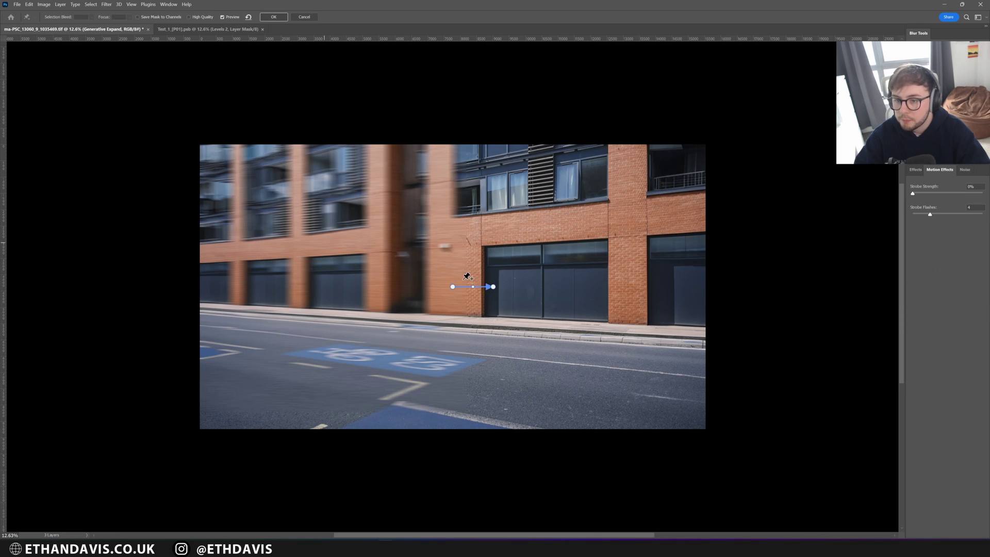
left_click_drag(453, 286, 232, 304)
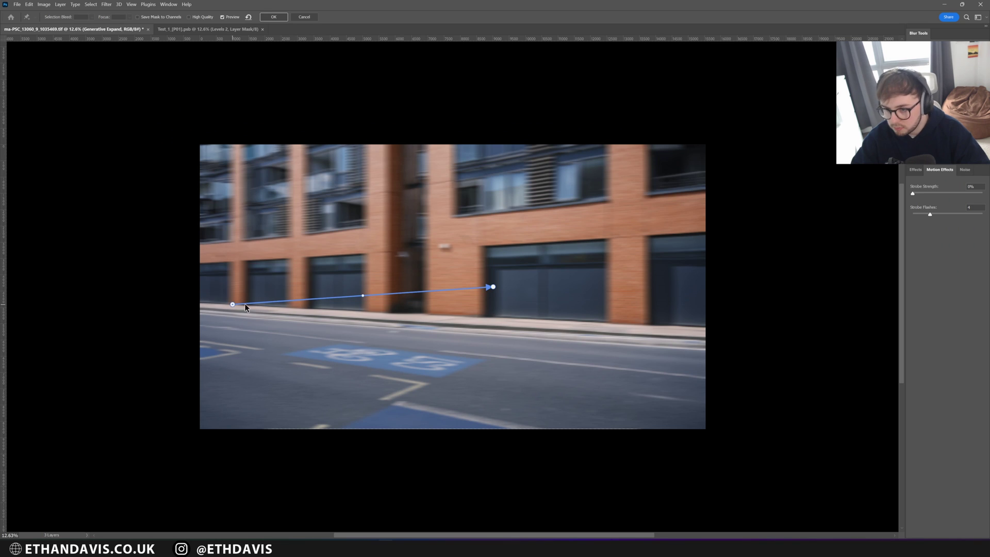
left_click_drag(492, 286, 625, 322)
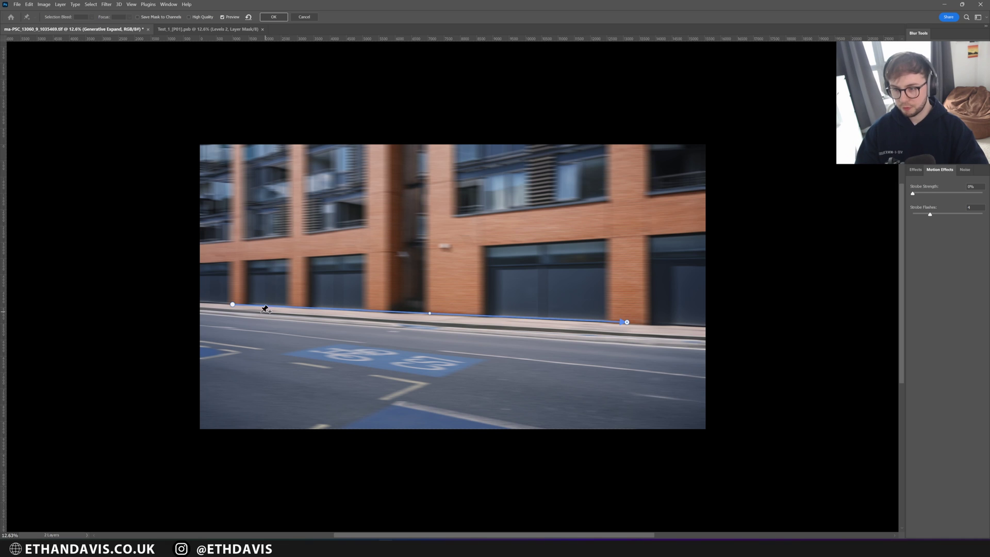
- Reverse the blur path so it runs from right to left along the pavement's edge
left_click_drag(232, 304, 348, 343)
left_click_drag(420, 351, 244, 304)
left_click_drag(422, 354, 645, 322)
mouse_move(245, 304)
left_mouse_down()
mouse_move(243, 349)
mouse_move(244, 304)
left_mouse_up()
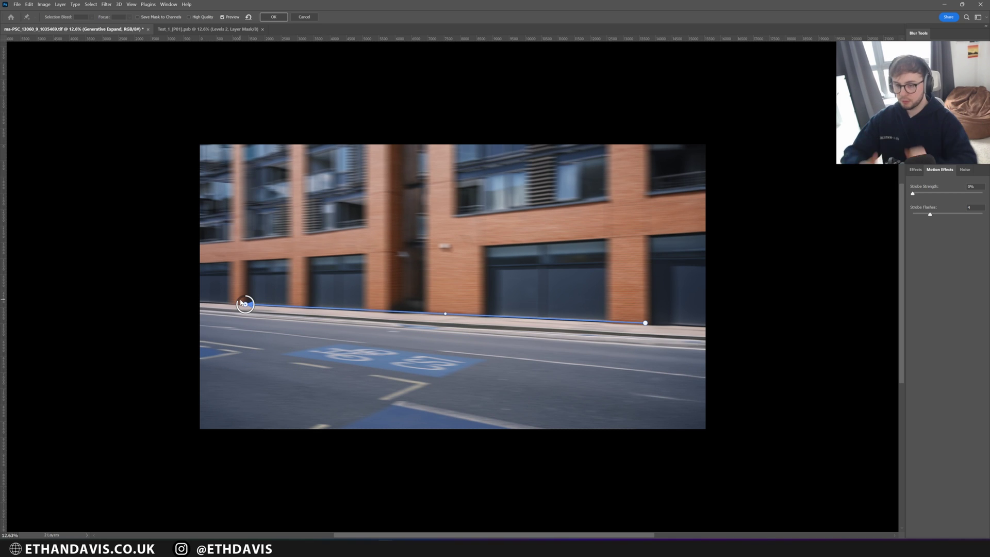
- Tilt the blur path with its left end lower and right end higher, and apply the Path Blur with High Quality enabled
left_click_drag(249, 304, 245, 324)
left_click_drag(645, 323, 648, 299)
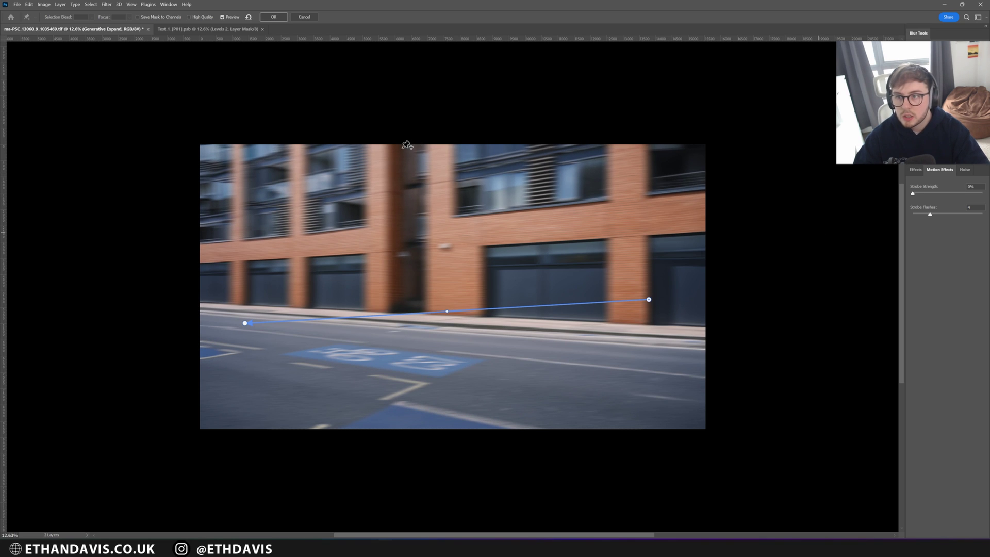
left_click(649, 299)
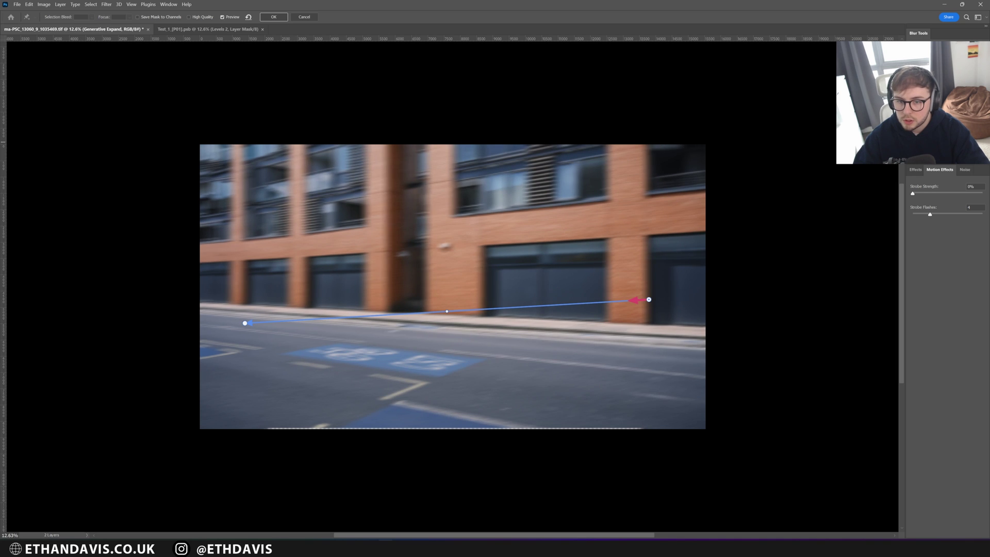
left_click(245, 323)
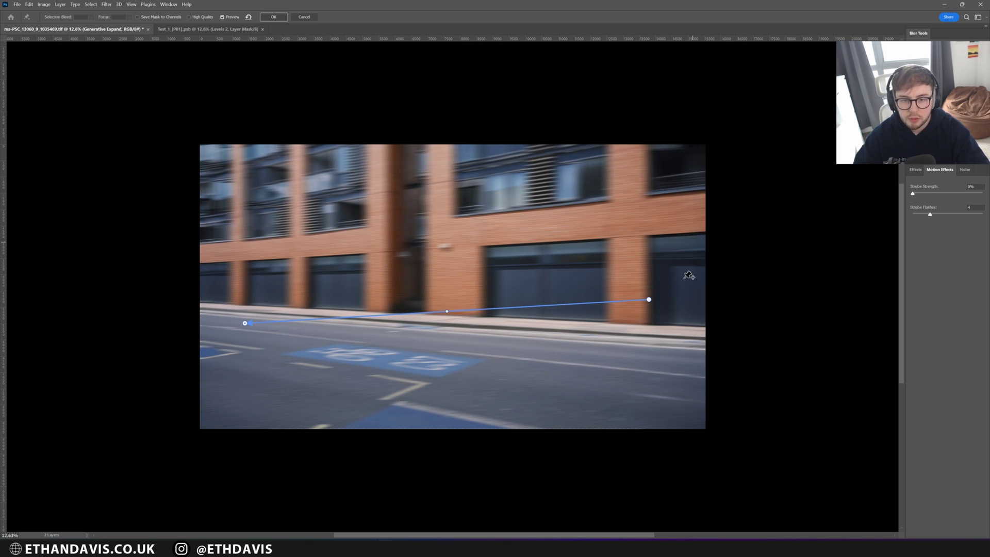
left_click_drag(235, 323, 250, 323)
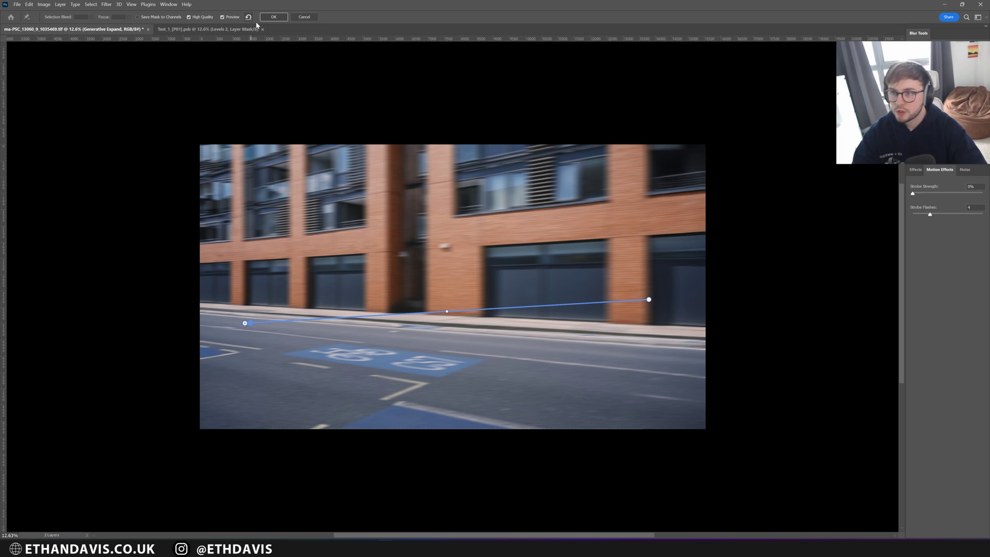
left_click(273, 17)
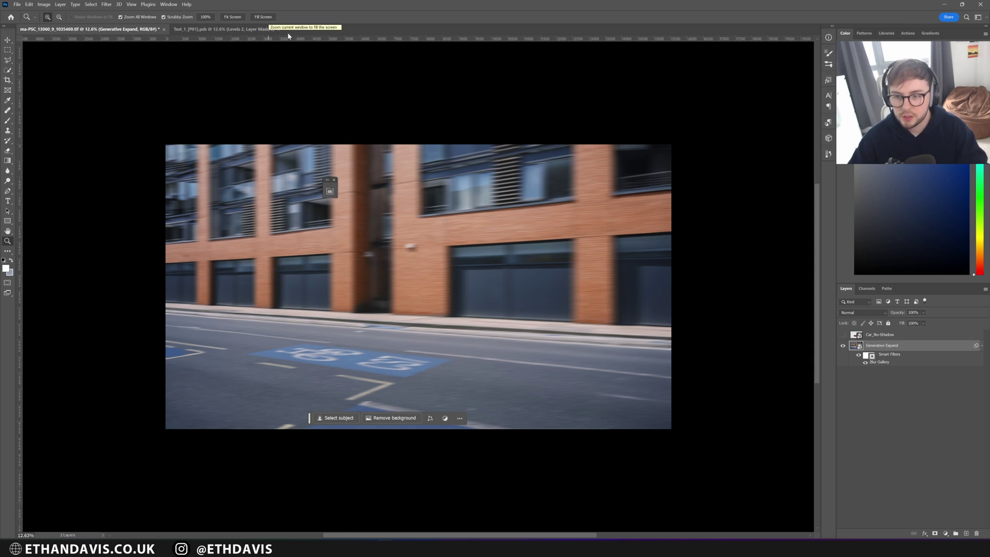
- Show the Car_No-Shadow layer over the blurred backplate and examine the shadow on the road behind the rear bumper
left_click(861, 335)
left_click(842, 334)
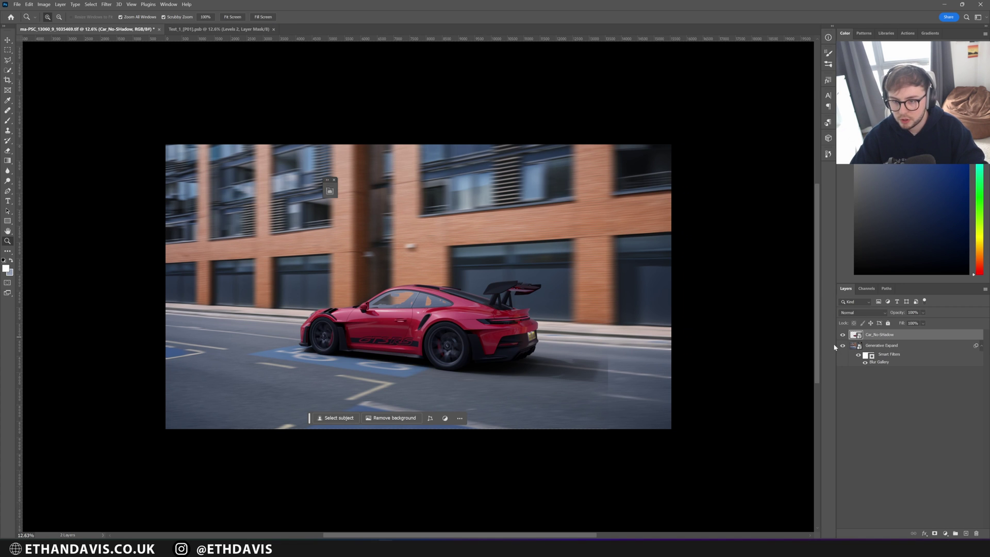
left_click_drag(629, 386, 594, 312)
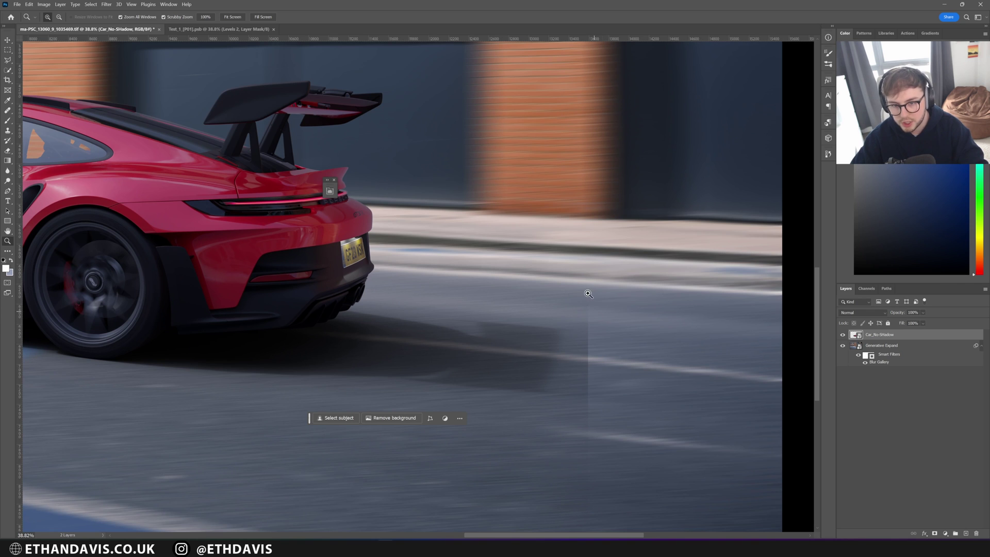
left_click_drag(591, 415, 585, 442)
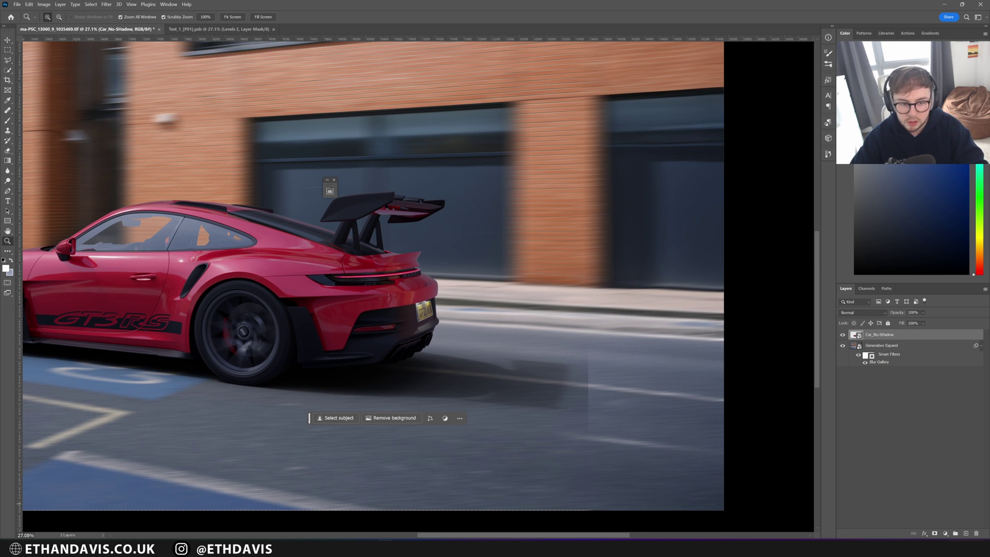
- Add a layer mask to Car_No-Shadow and soften the hard right edge of the car's shadow with a black brush at 40% opacity
left_click(934, 534)
key("b")
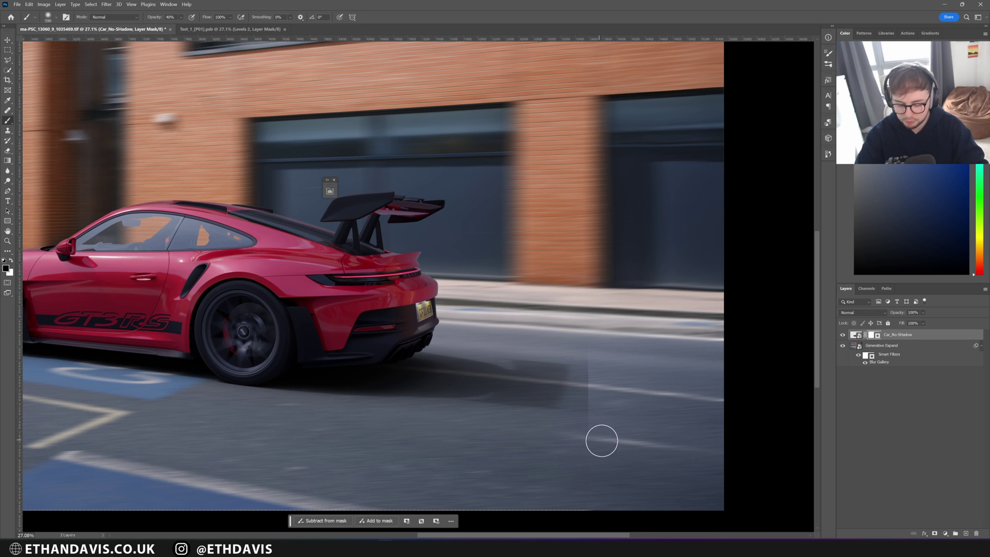
key("0")
key("bracketright")
key("4")
key("bracketright")
mouse_move(603, 431)
left_mouse_down()
mouse_move(614, 342)
mouse_move(607, 393)
left_mouse_up()
key("bracketright")
key("bracketright")
key("bracketright")
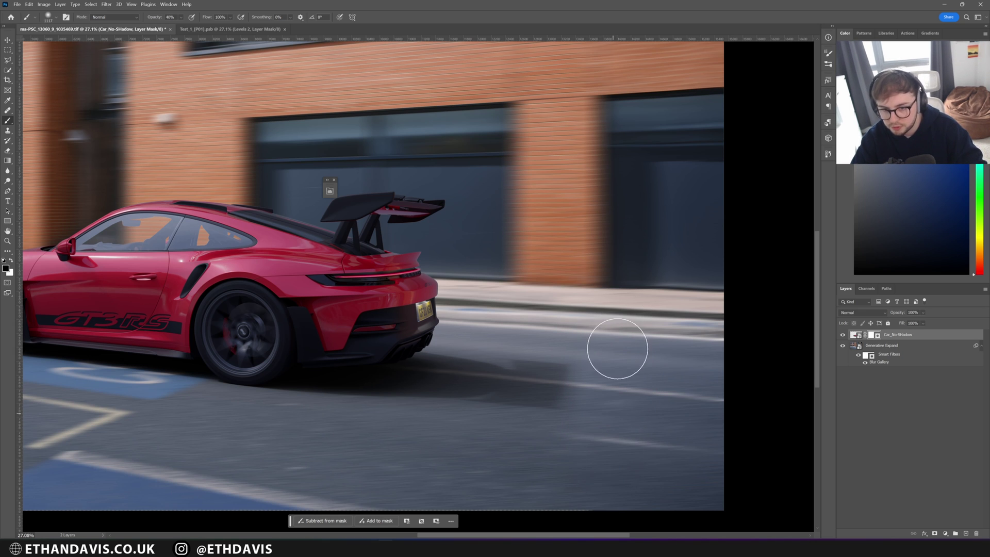
- Scale the Car_No-Shadow layer up very slightly with Free Transform
key("z")
scroll(626, 371, "down", 5, "alt")
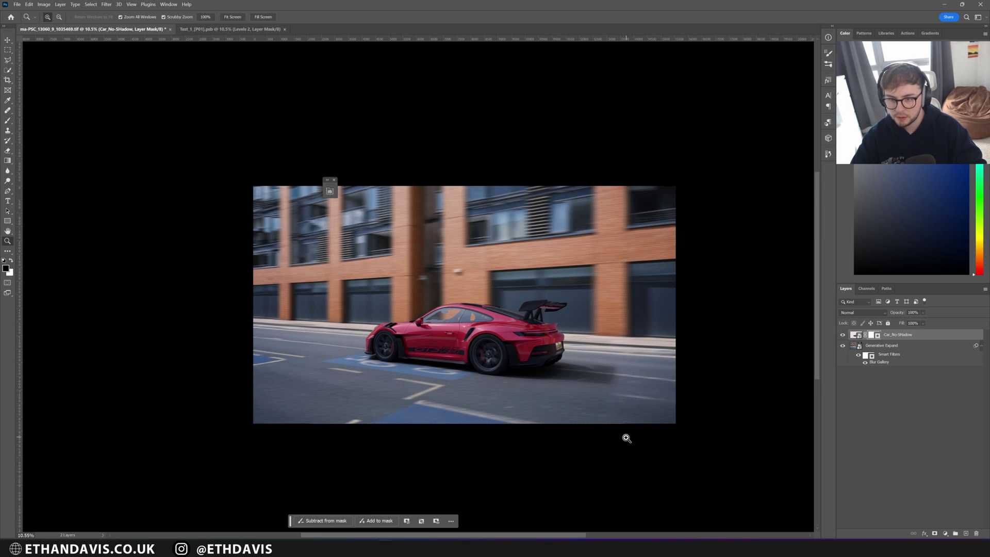
key("b")
scroll(504, 380, "up", 3, "alt")
scroll(510, 379, "down", 1, "alt")
left_click_drag(511, 379, 508, 408)
left_click(855, 336)
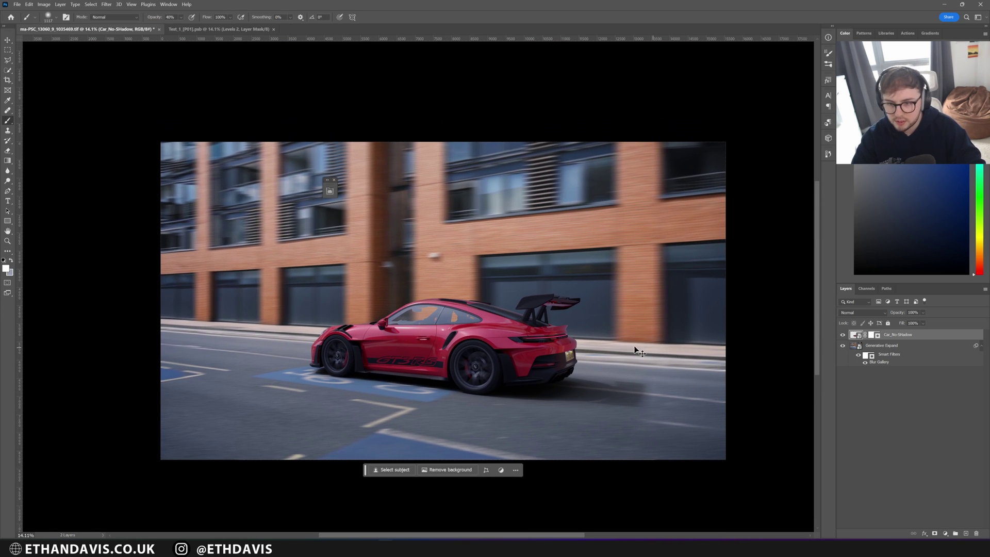
key("ctrl+t")
scroll(472, 339, "down", 1, "alt")
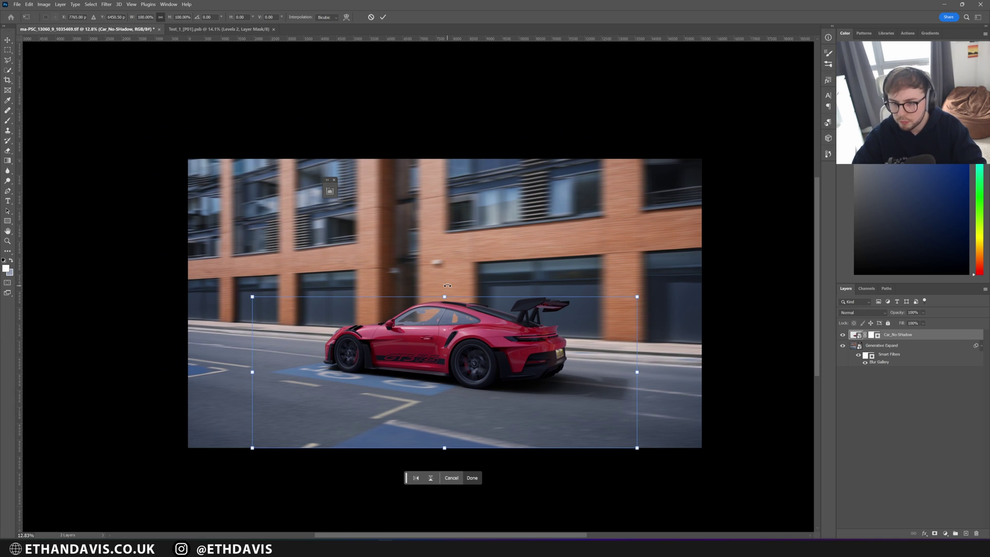
scroll(451, 299, "up", 2, "alt")
left_click_drag(442, 298, 442, 295)
key("Return")
- Open the Car_No-Shadow smart object's contents, delete the empty top layer and add a new empty layer beneath the other layers
key("b")
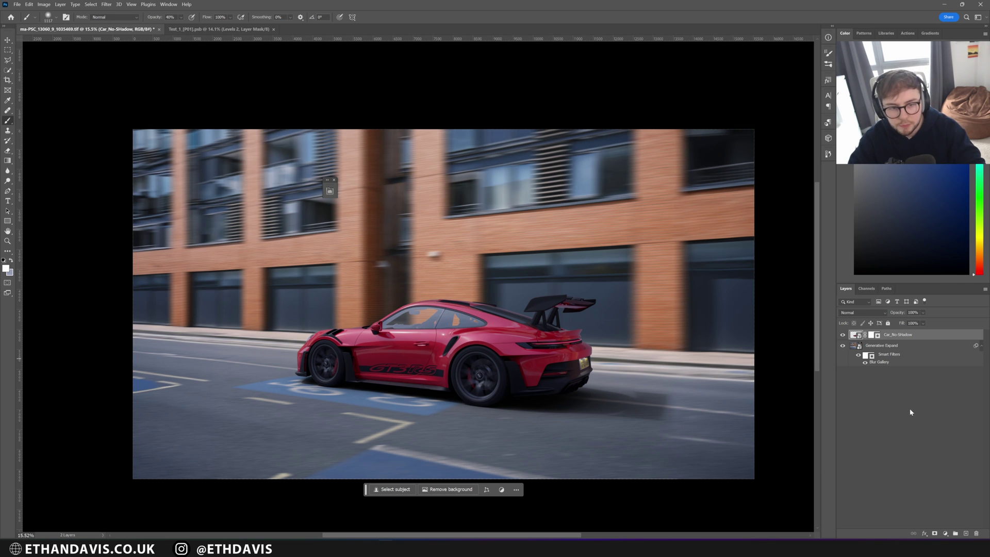
scroll(387, 328, "up", 10, "alt")
right_click_drag(387, 328, 312, 333, "alt")
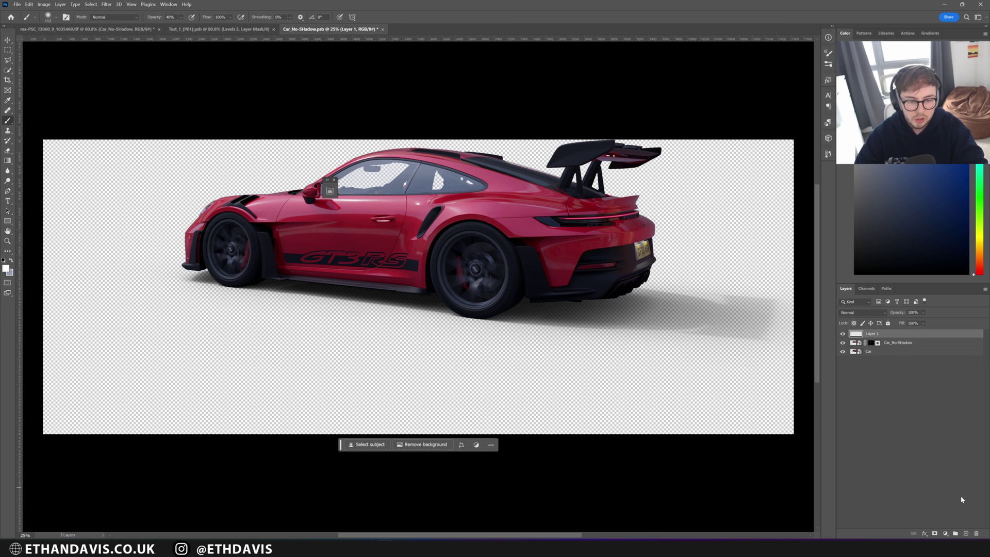
key("Delete")
left_click(965, 533)
key("ctrl+bracketleft")
- Fill the transparent gaps in the car's side windows by brushing a grey-blue sampled from the glass at 100% opacity on the bottom layer
key("z")
left_click_drag(335, 144, 367, 139)
key("b")
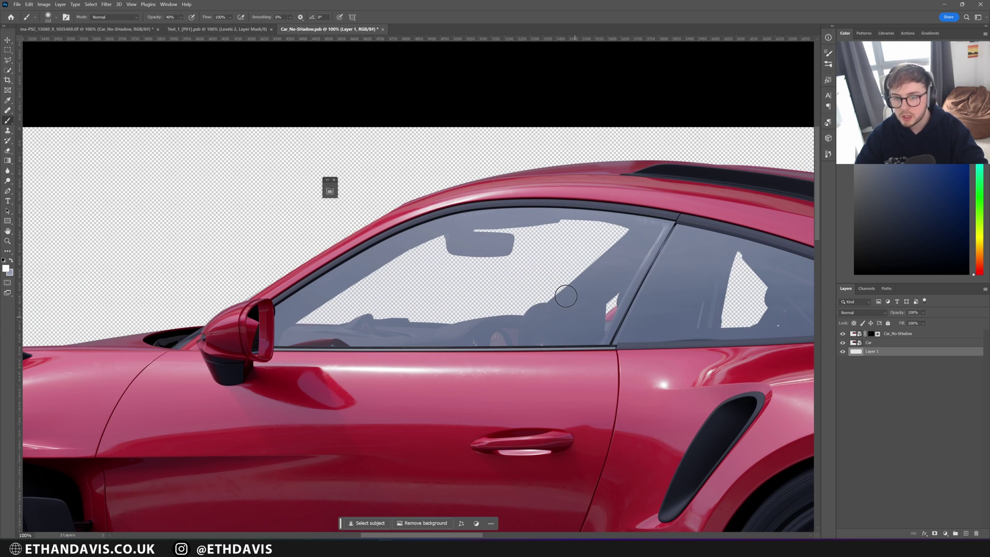
left_click(593, 292, "alt")
key("bracketright")
key("bracketright")
key("bracketright")
key("bracketright")
mouse_move(562, 247)
left_mouse_down()
mouse_move(499, 310)
mouse_move(539, 296)
mouse_move(570, 259)
mouse_move(614, 234)
mouse_move(515, 230)
mouse_move(320, 302)
mouse_move(349, 314)
mouse_move(501, 304)
mouse_move(436, 272)
left_mouse_up()
key("0")
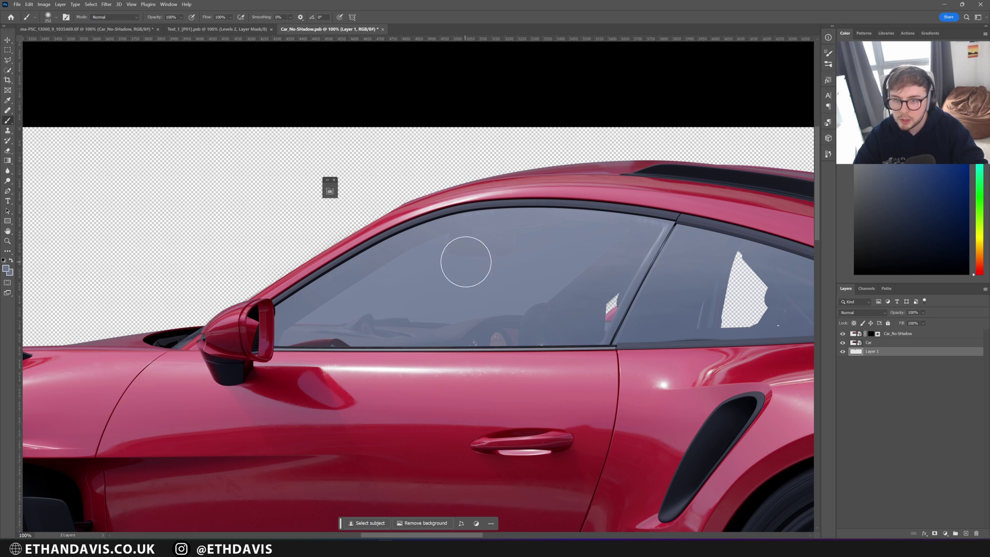
mouse_move(594, 276)
left_mouse_down("ctrl")
mouse_move(569, 276)
mouse_move(592, 276)
mouse_move(588, 325)
mouse_move(586, 283)
left_mouse_up("ctrl")
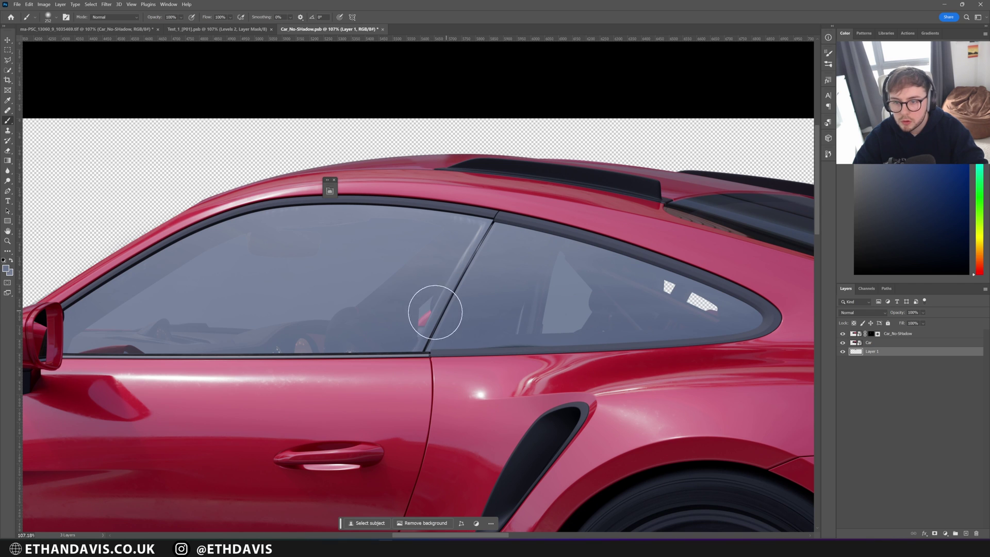
- Save the Car_No-Shadow smart object and return to the street backplate composite
key("z")
left_click_drag(662, 289, 367, 289)
left_click_drag(493, 299, 469, 294)
key("b")
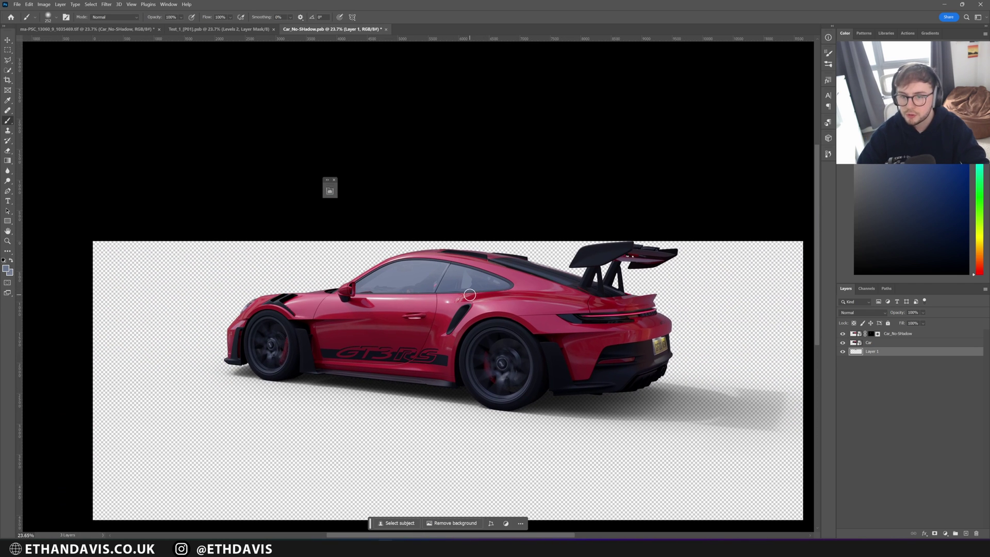
key("ctrl+s")
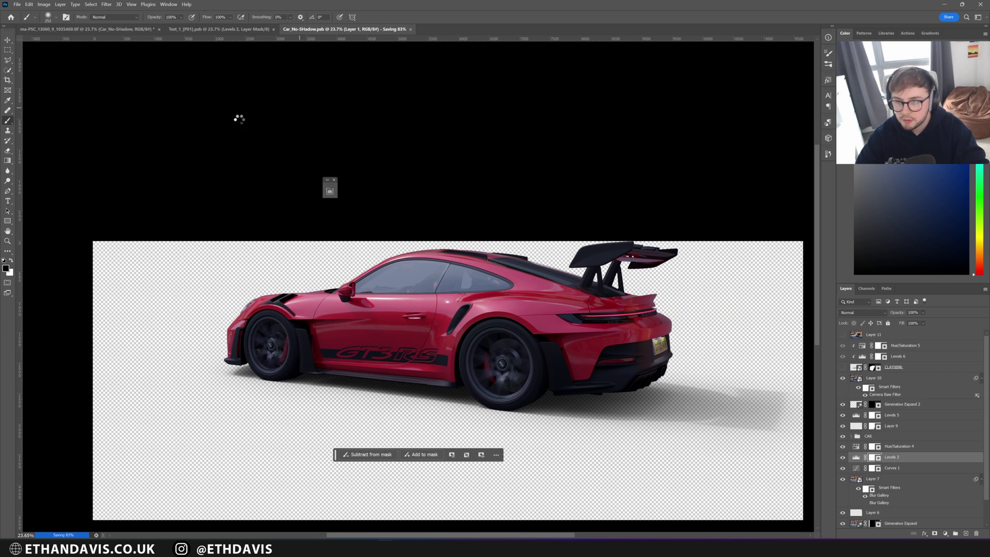
left_click(90, 30)
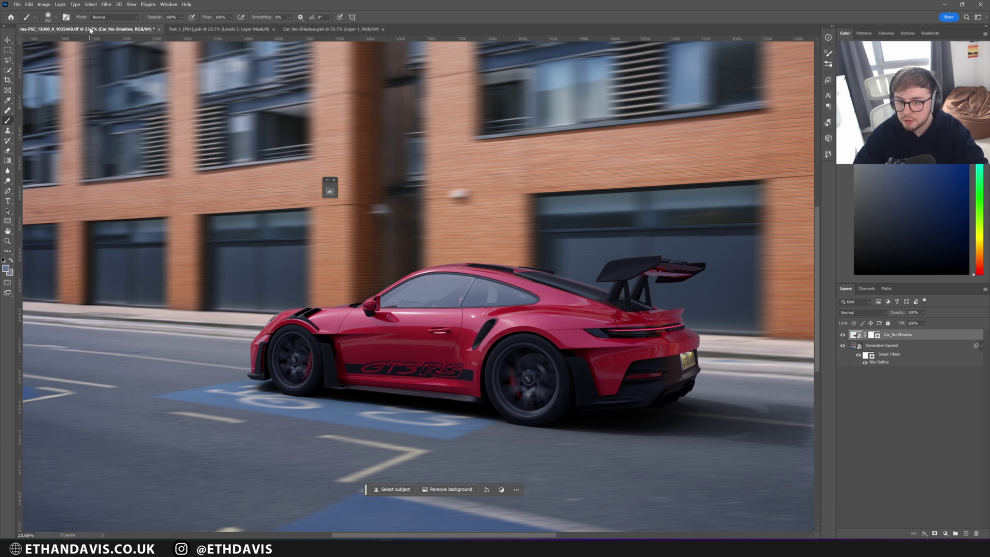
- Examine the filled windows, the road shadow, the rear wheel and the side sill of the car in the composite
scroll(493, 314, "down", 4, "alt")
scroll(493, 314, "up", 2, "alt")
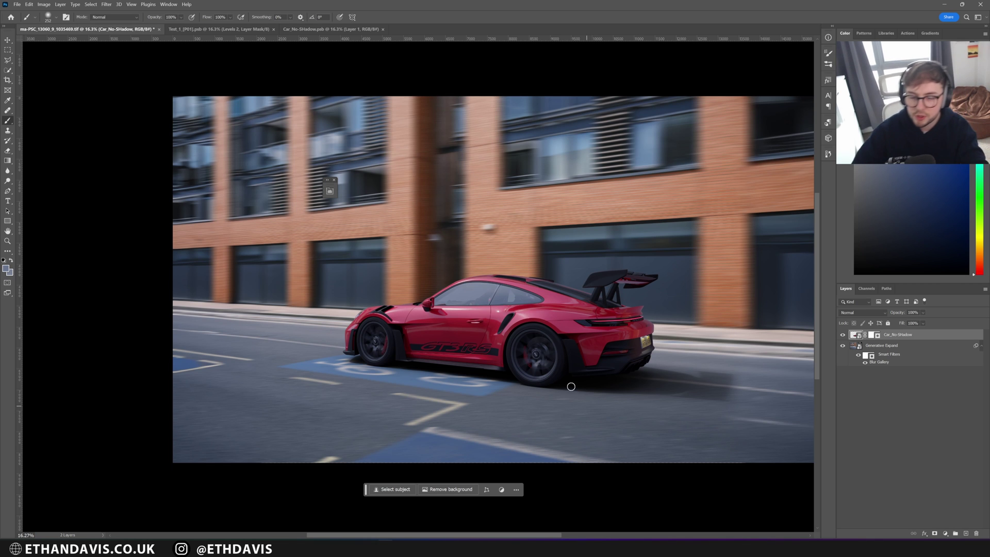
scroll(466, 302, "up", 4, "alt")
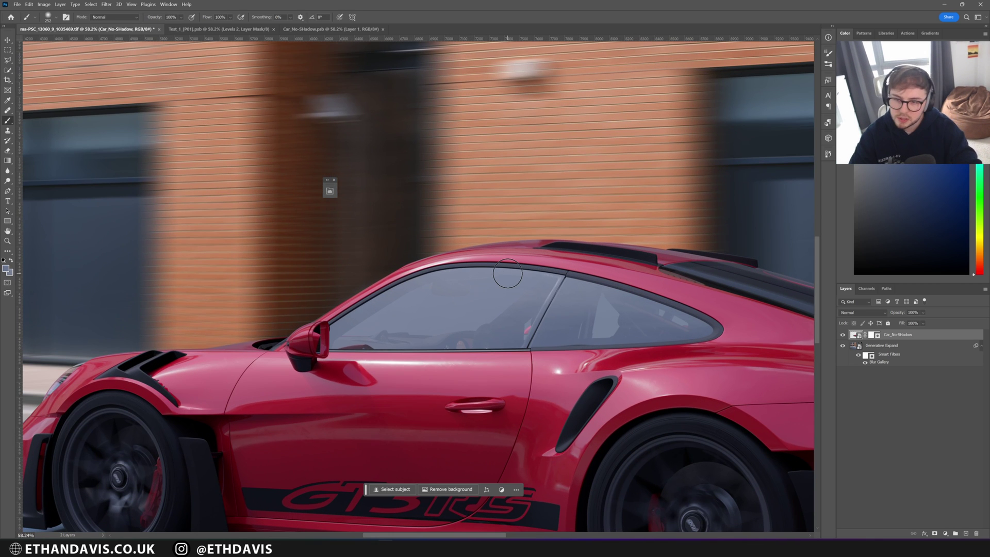
key("z")
scroll(509, 279, "down", 6, "alt")
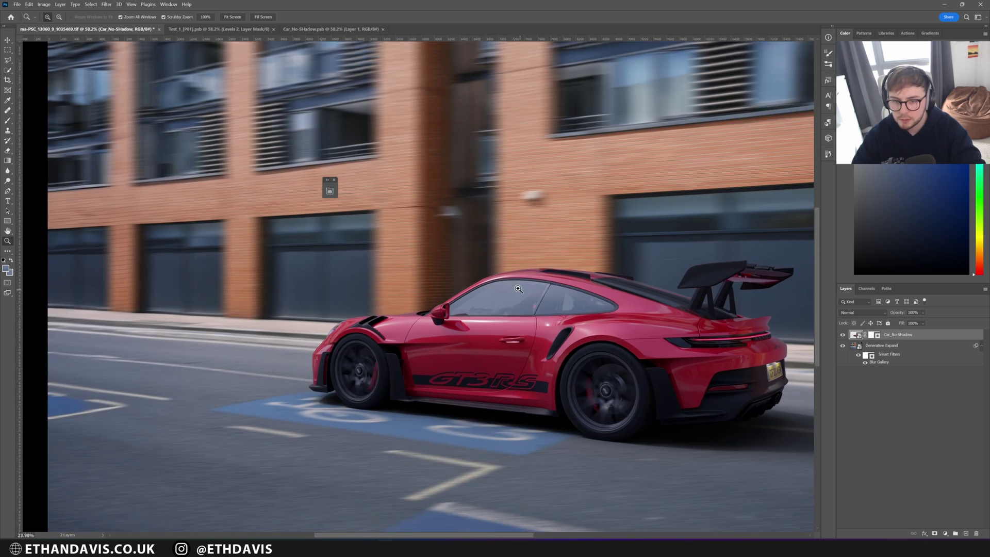
scroll(512, 286, "up", 2, "alt")
scroll(516, 291, "down", 1, "alt")
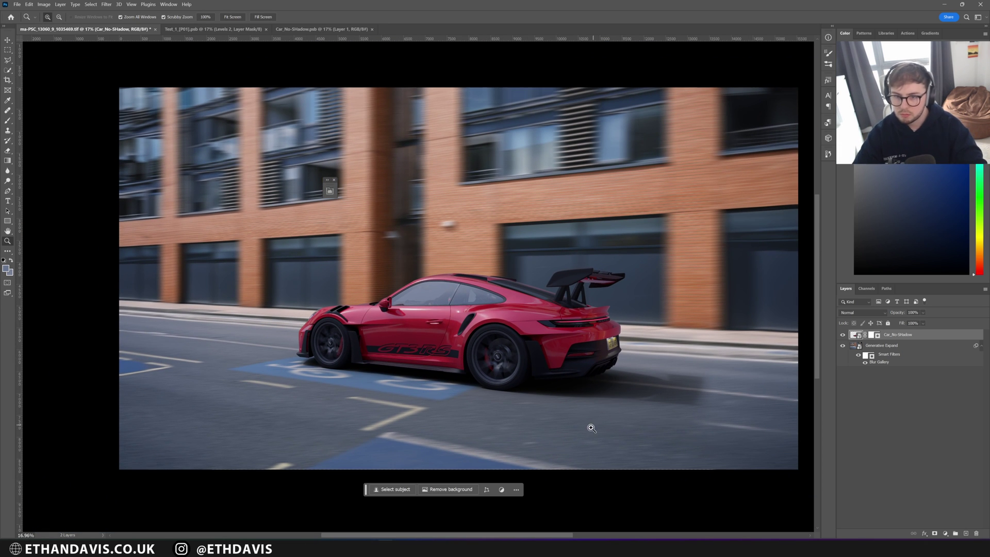
left_click_drag(578, 434, 556, 438)
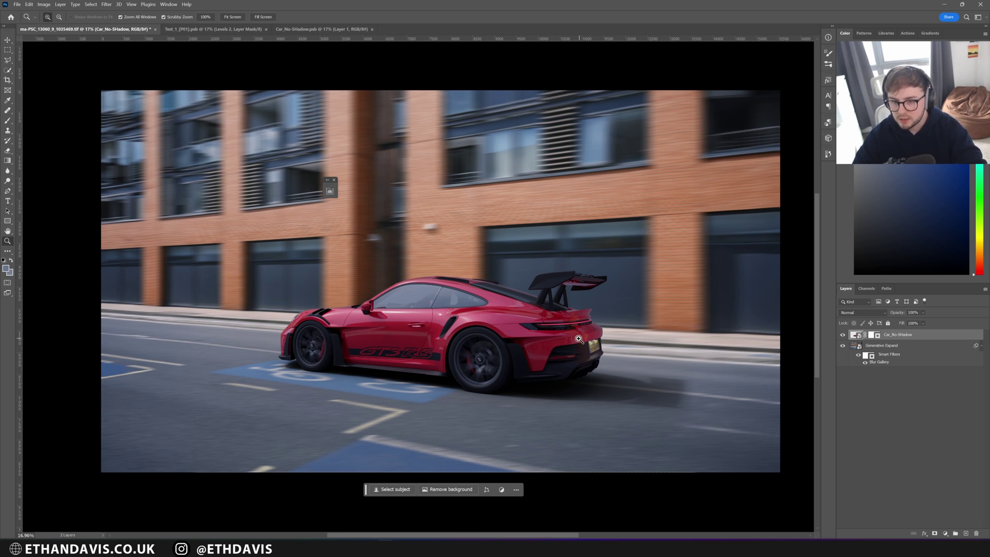
left_click_drag(525, 356, 521, 300)
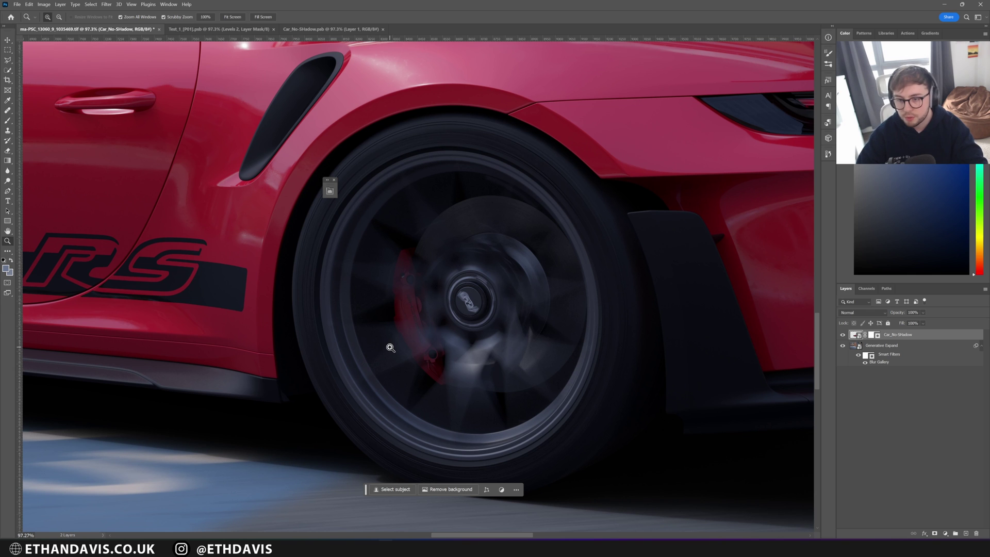
scroll(403, 388, "left", 15)
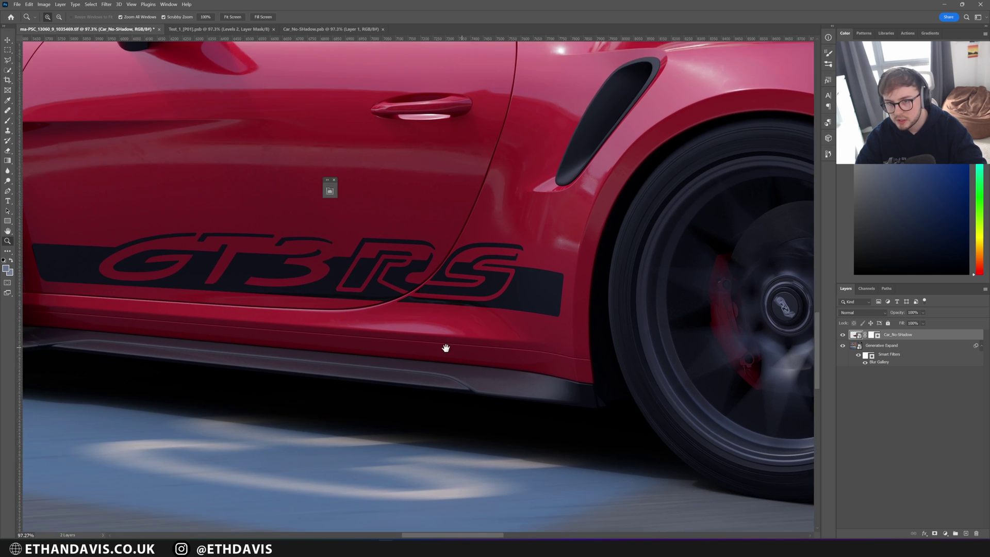
scroll(511, 341, "right", 10)
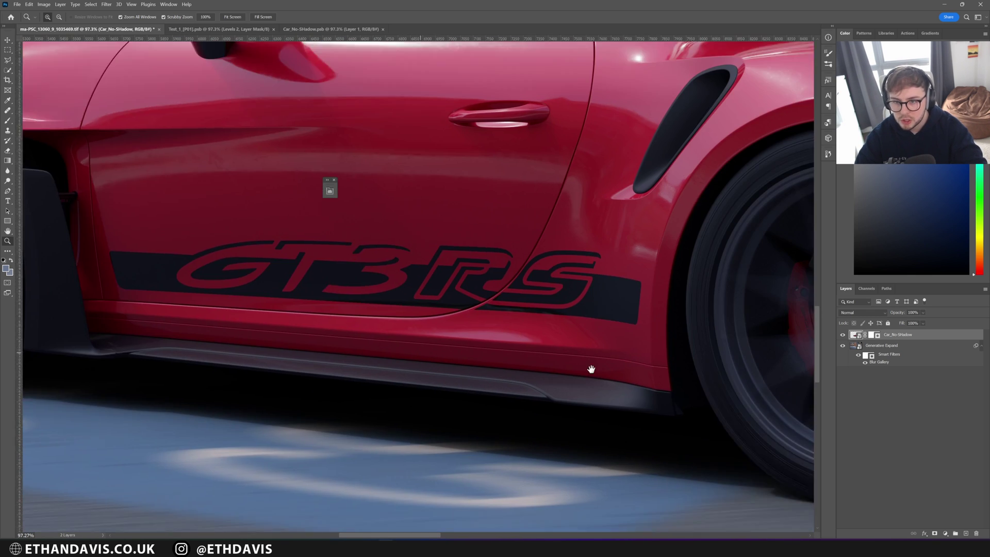
scroll(453, 393, "down", 3, "alt")
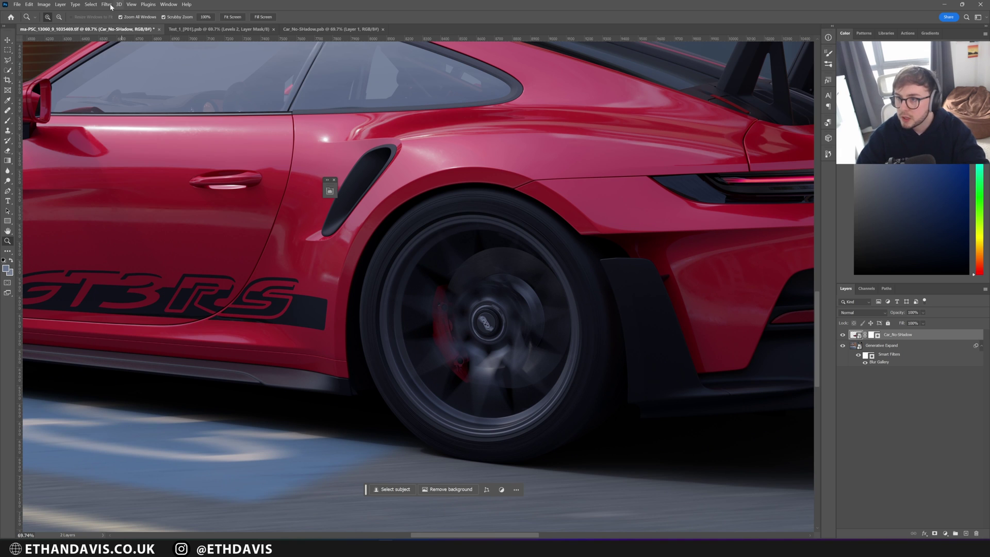
left_click(107, 4)
mouse_move(170, 104)
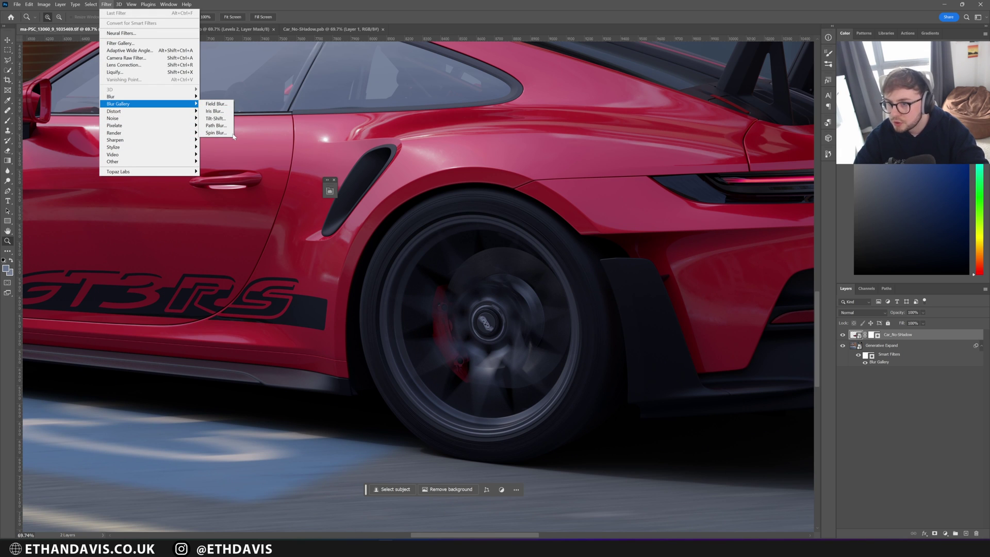
left_click(217, 132)
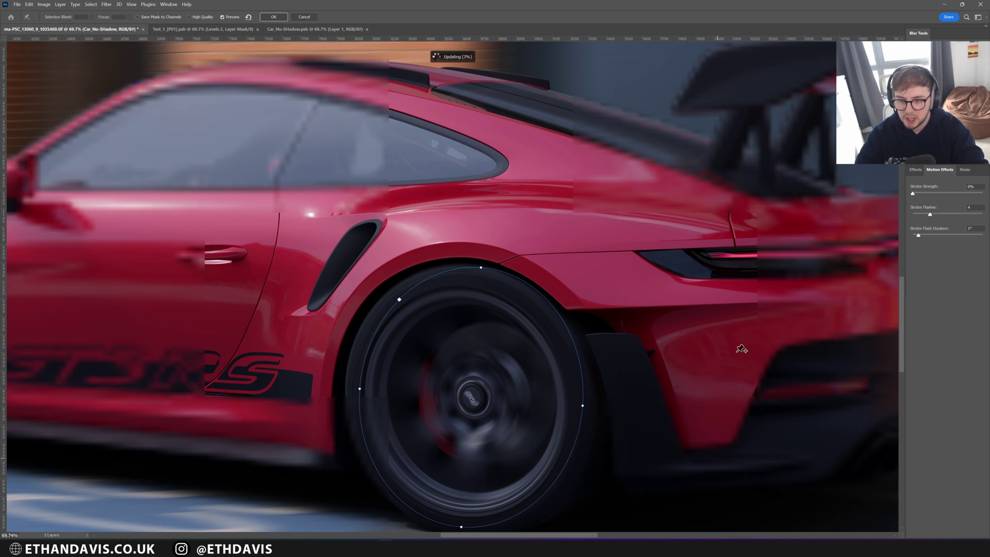
left_click(304, 17)
- Start a Path Blur on the car layer and stretch its path from the front wing to just behind the rear bumper
left_click_drag(520, 407, 501, 394)
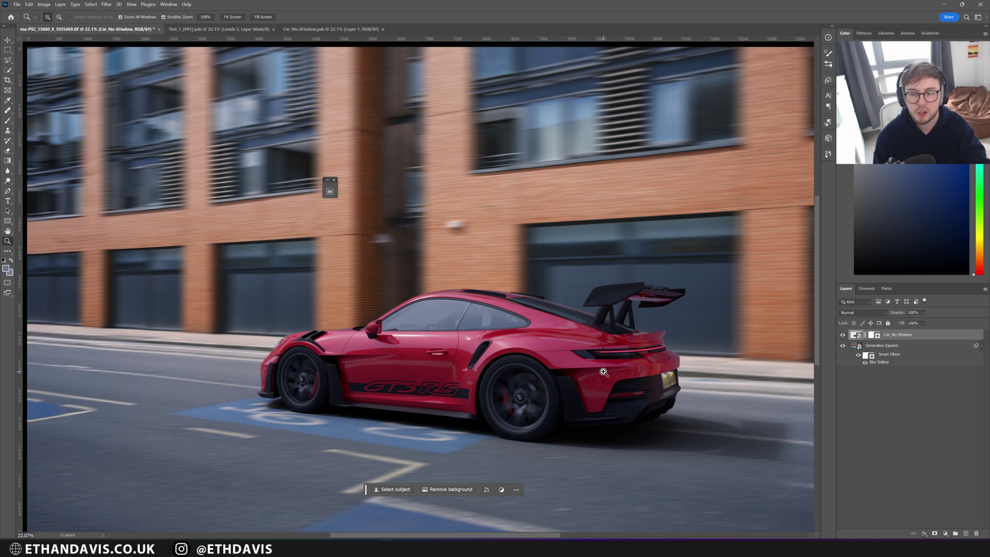
left_click_drag(596, 337, 599, 345)
left_click(106, 4)
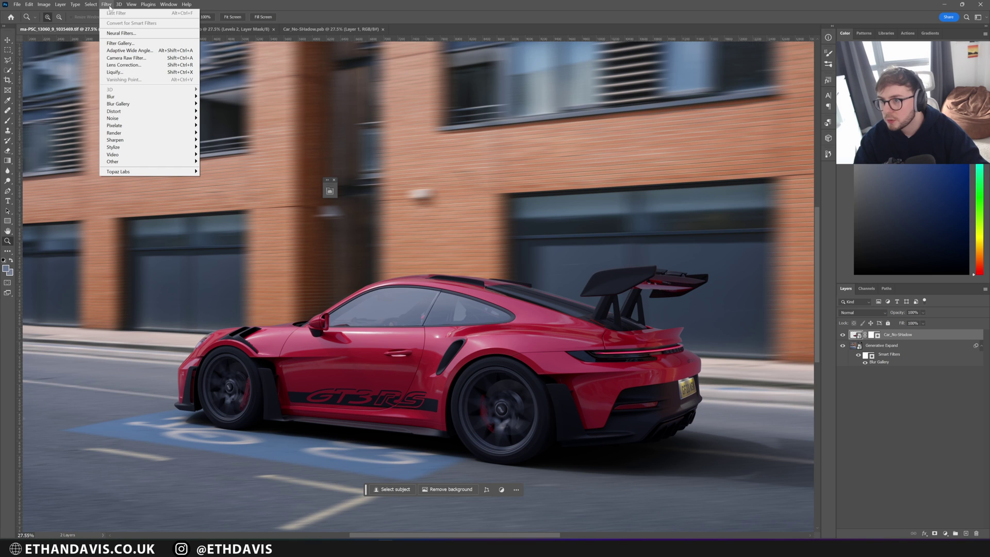
mouse_move(115, 106)
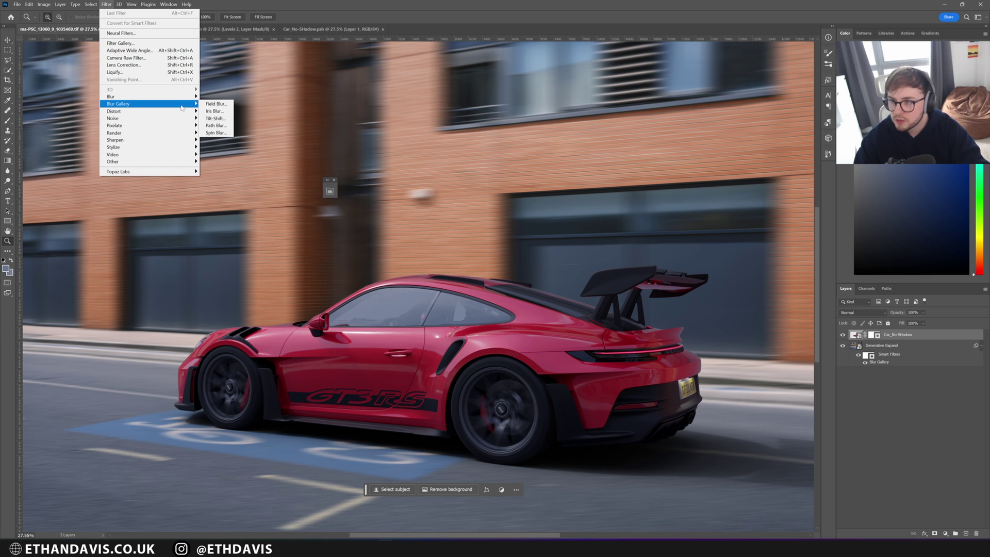
left_click(216, 126)
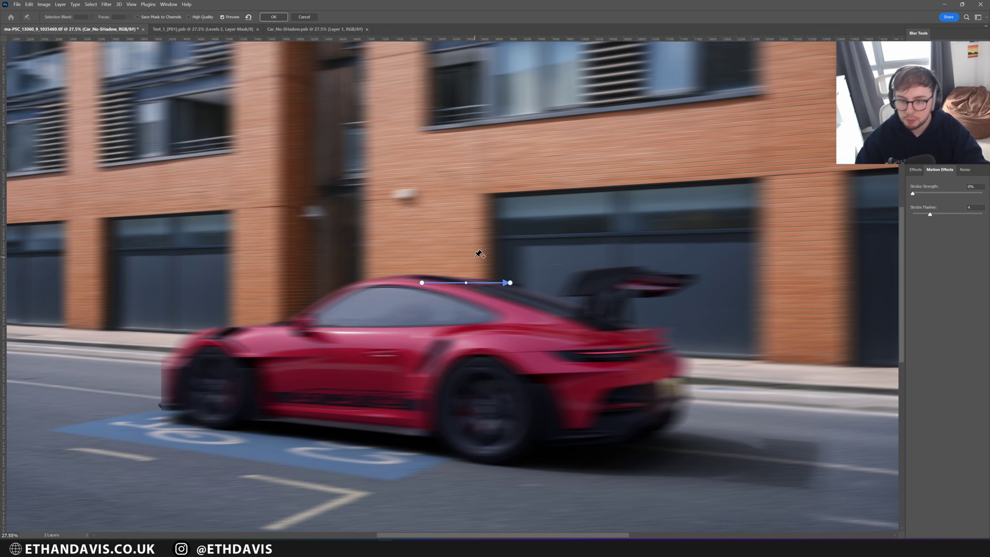
scroll(448, 336, "down", 2, "alt")
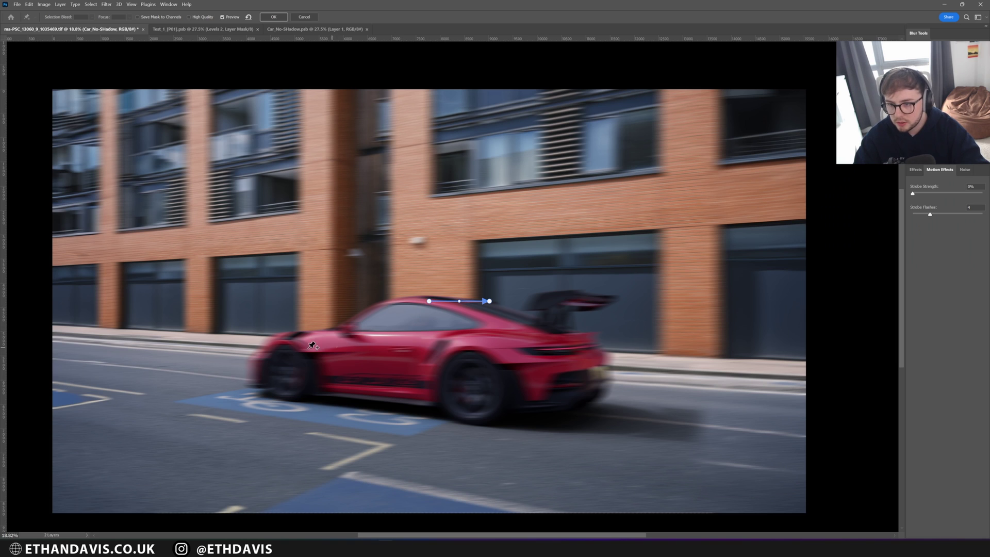
left_click_drag(429, 301, 276, 346)
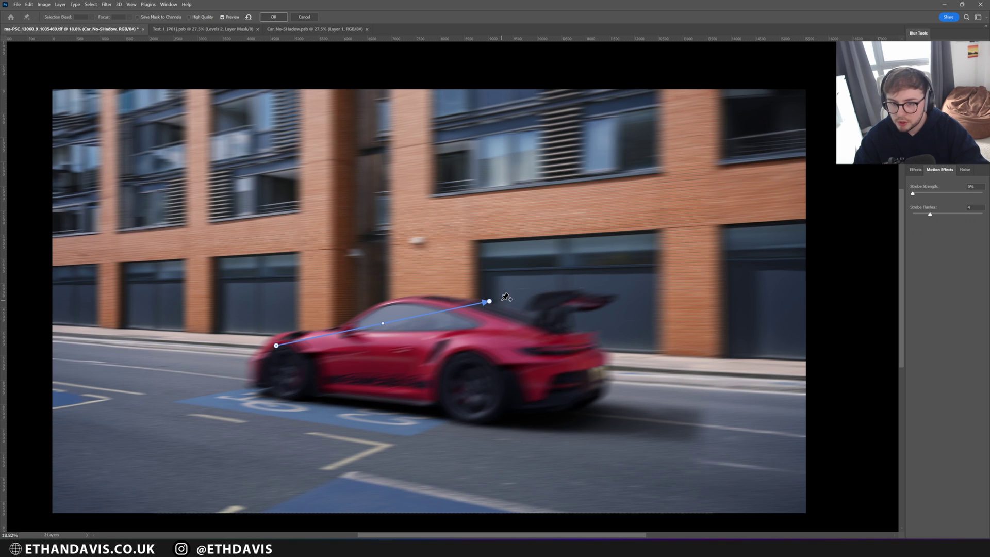
left_click_drag(488, 301, 658, 354)
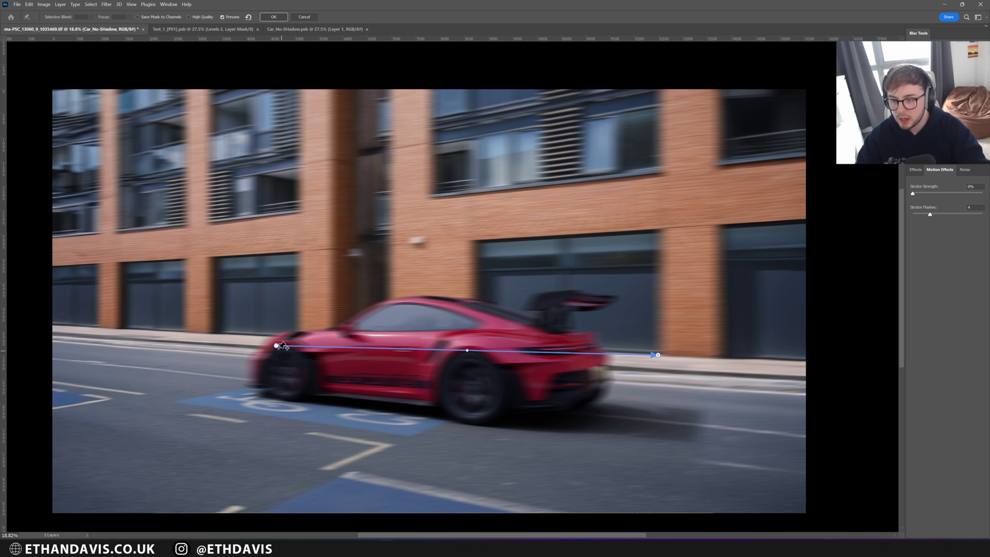
- Tilt the car's blur path by lowering its left end ahead of the front bumper and raising its right end behind the wing
left_click_drag(276, 347, 231, 362)
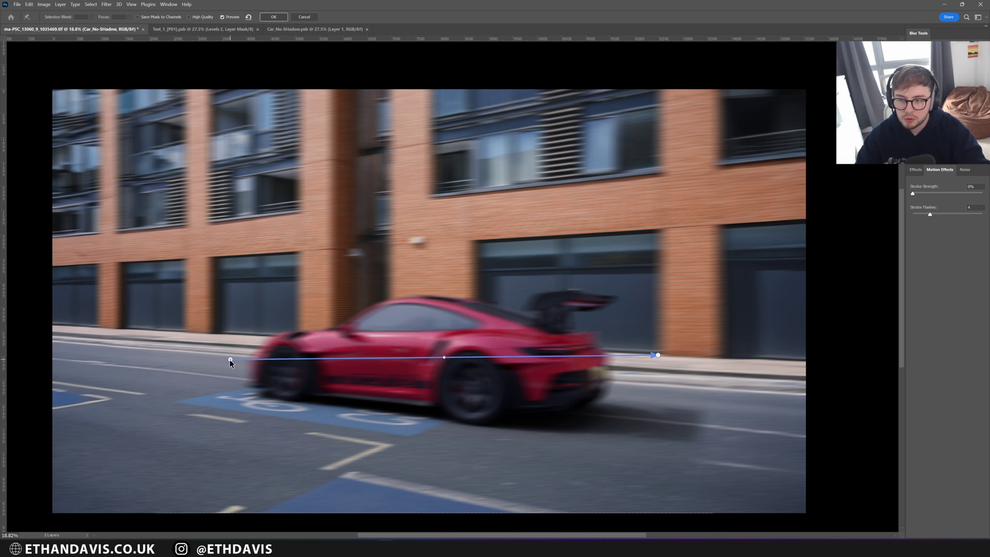
left_click_drag(659, 338, 660, 335)
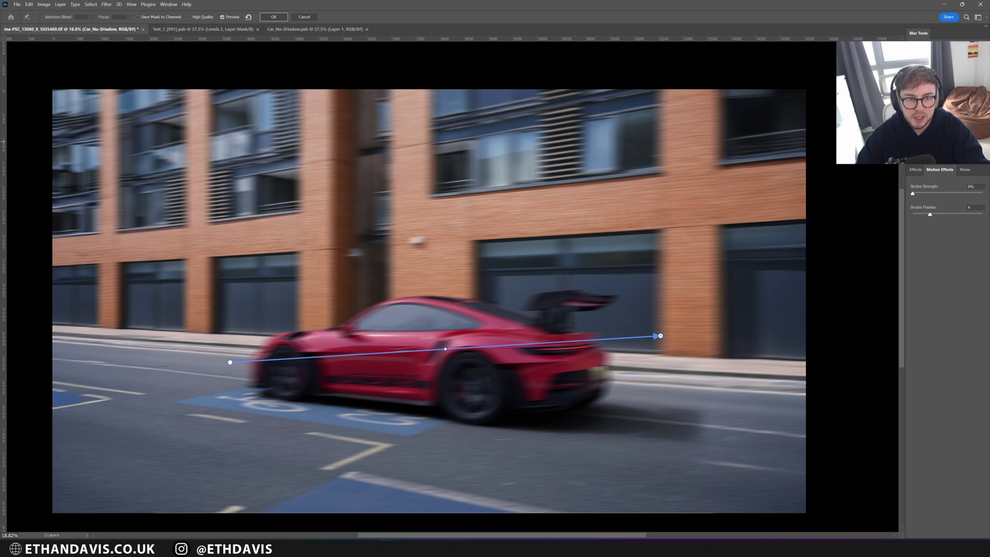
left_click(230, 362)
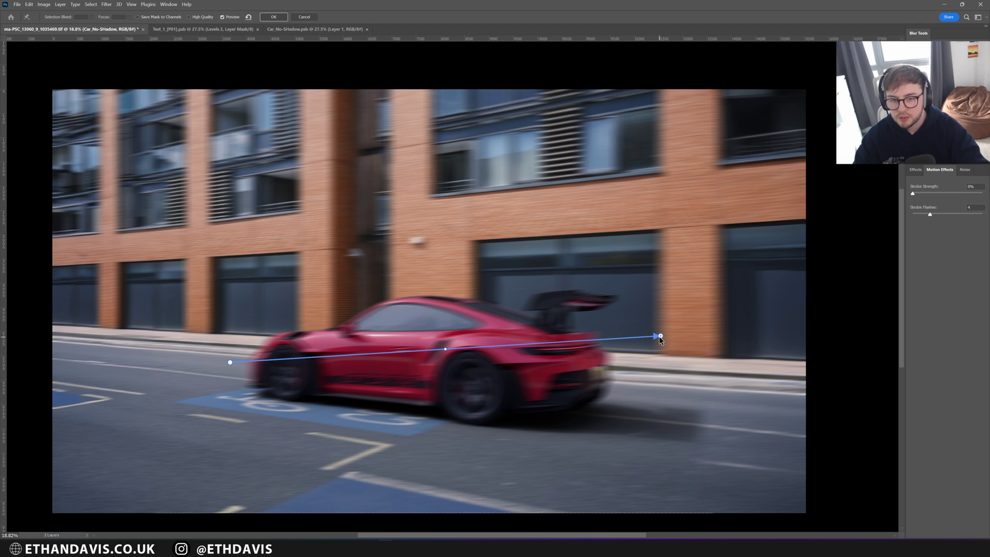
left_click(660, 336)
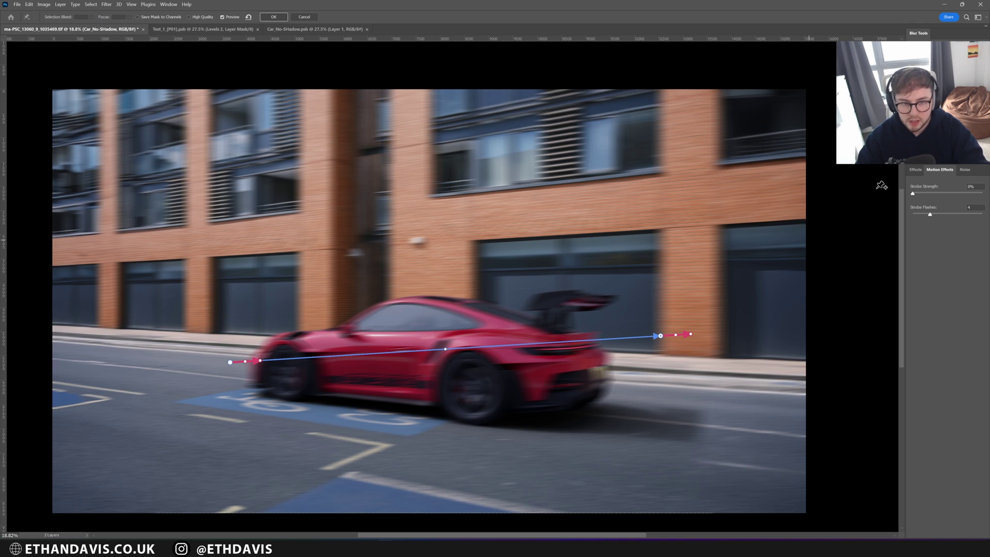
- Reduce the blur speed at the path's front end point and pull that end back onto the car's door
left_click_drag(672, 335, 684, 334)
left_click(230, 362)
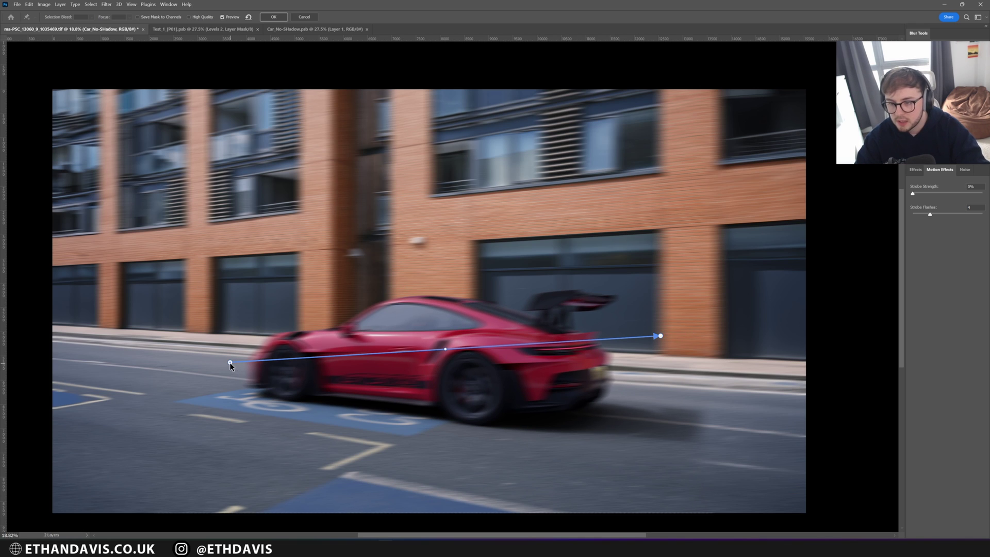
left_click(230, 362)
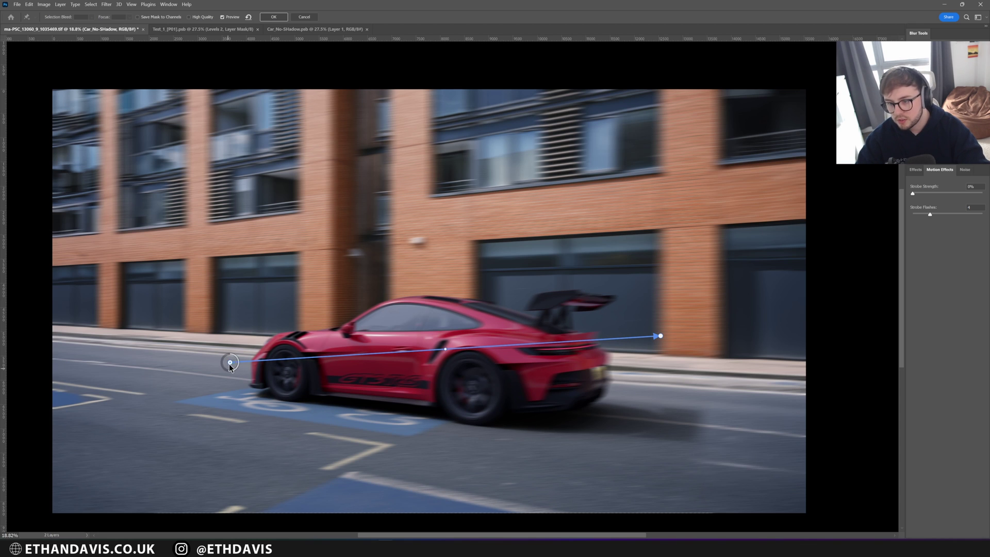
left_click_drag(230, 363, 345, 365)
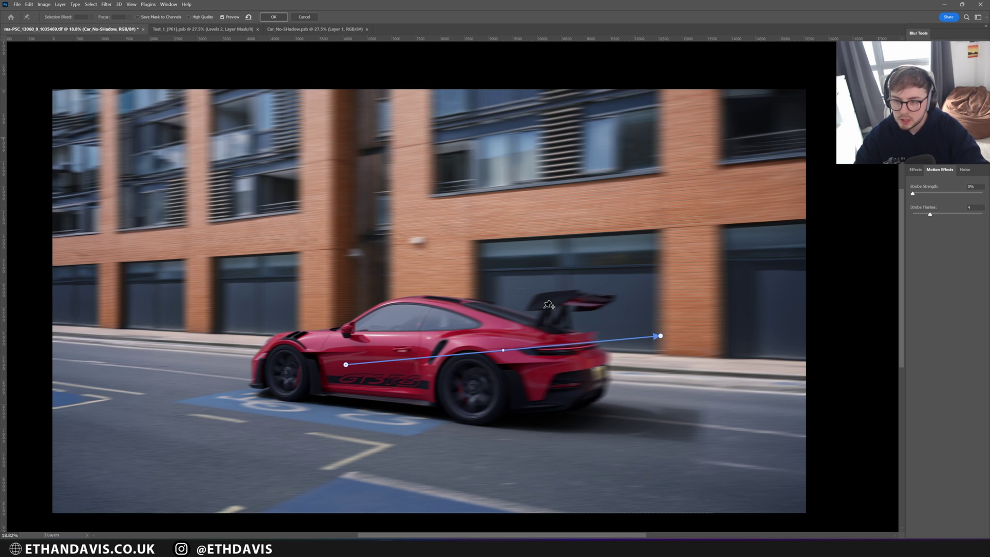
- Shorten the blur path further by moving its front end to the rear part of the door, above the side lettering
left_click(222, 17)
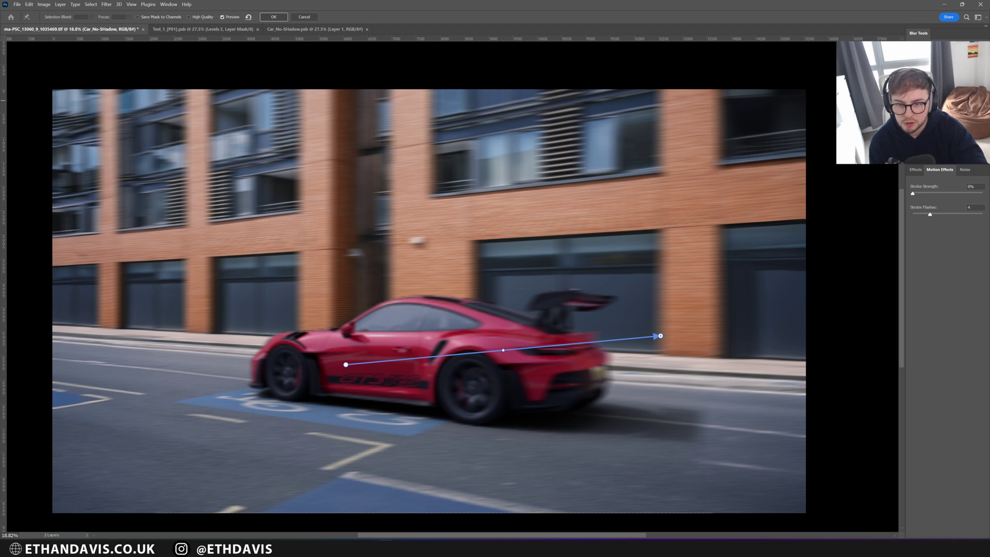
left_click_drag(346, 366, 400, 372)
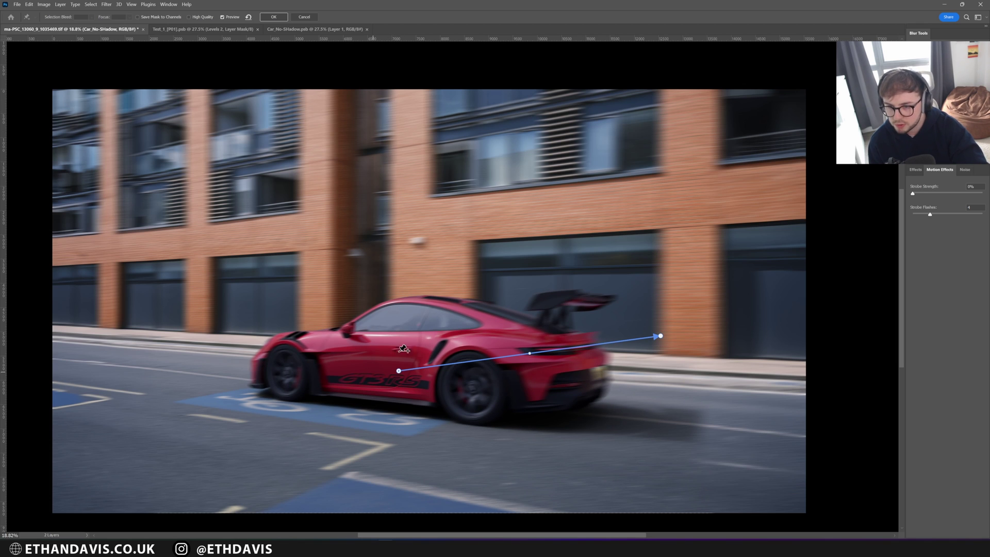
left_click_drag(912, 140, 920, 137)
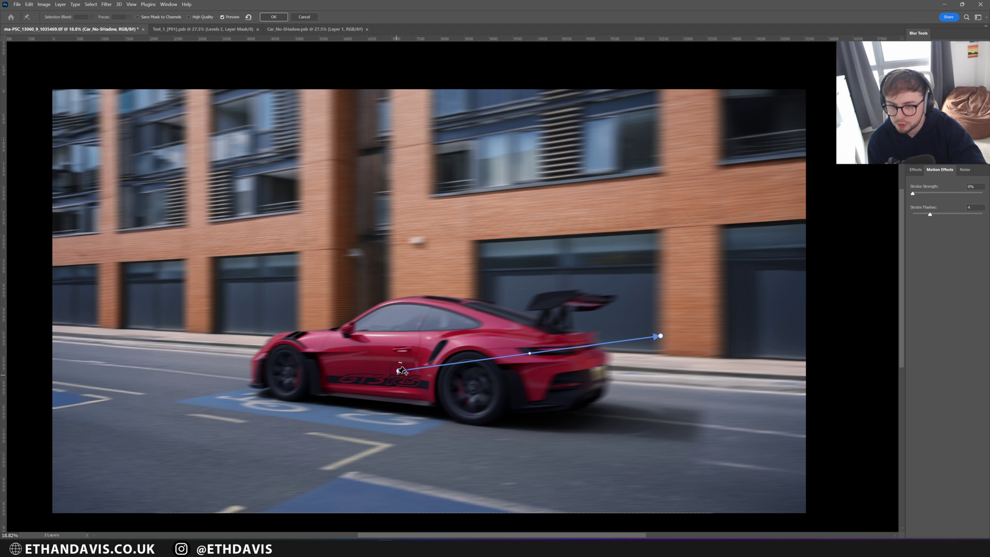
left_click(398, 370)
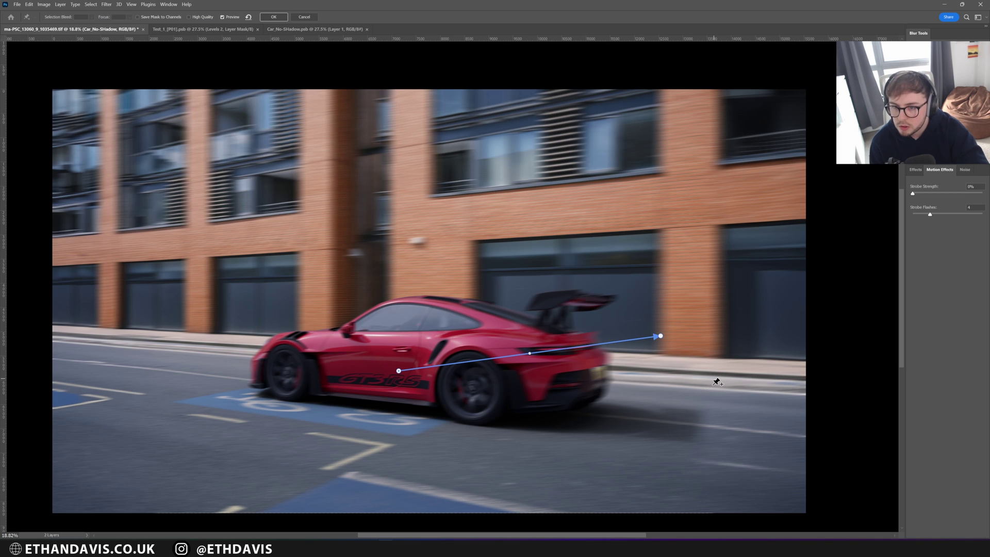
- Turn on High Quality, apply the path blur to the car layer and inspect the car's rear up close
left_click(660, 335)
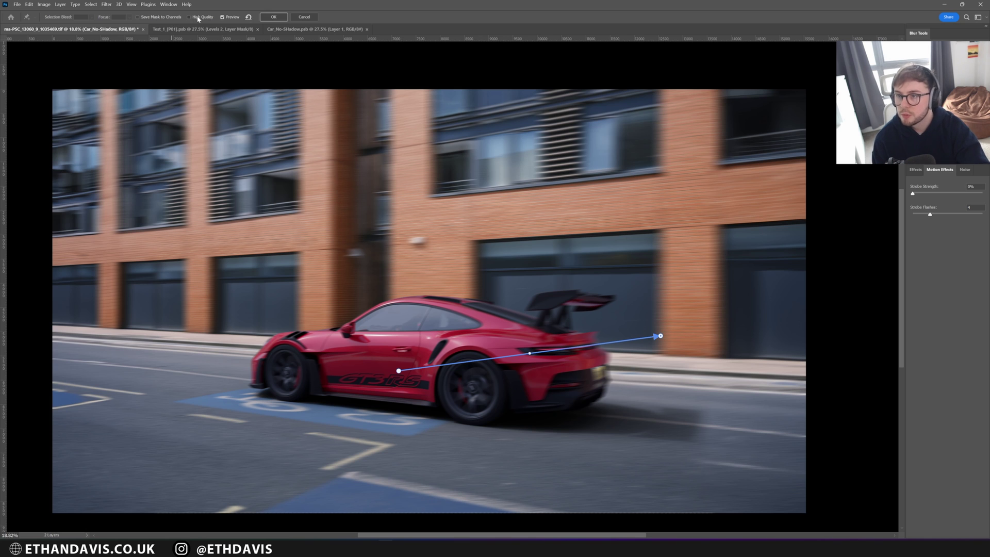
left_click(273, 17)
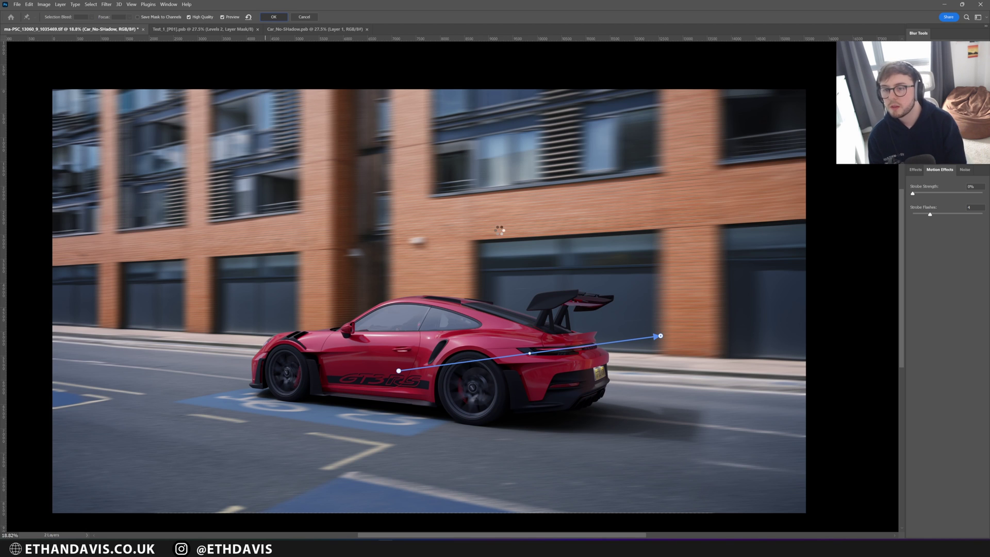
scroll(501, 290, "up", 5, "alt")
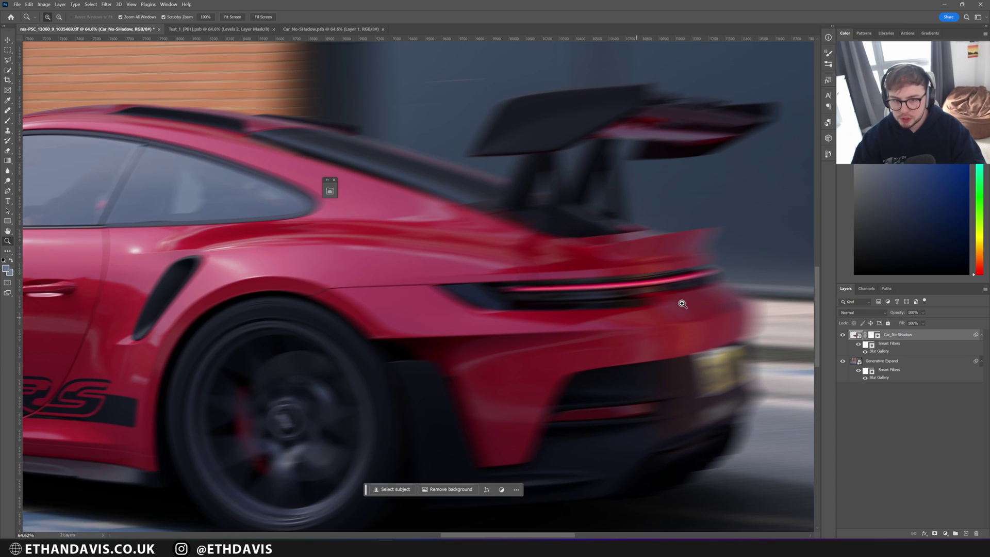
- Enlarge the Car_No-Shadow layer very slightly about its centre with Free Transform and apply the transformation
scroll(502, 290, "down", 6, "alt")
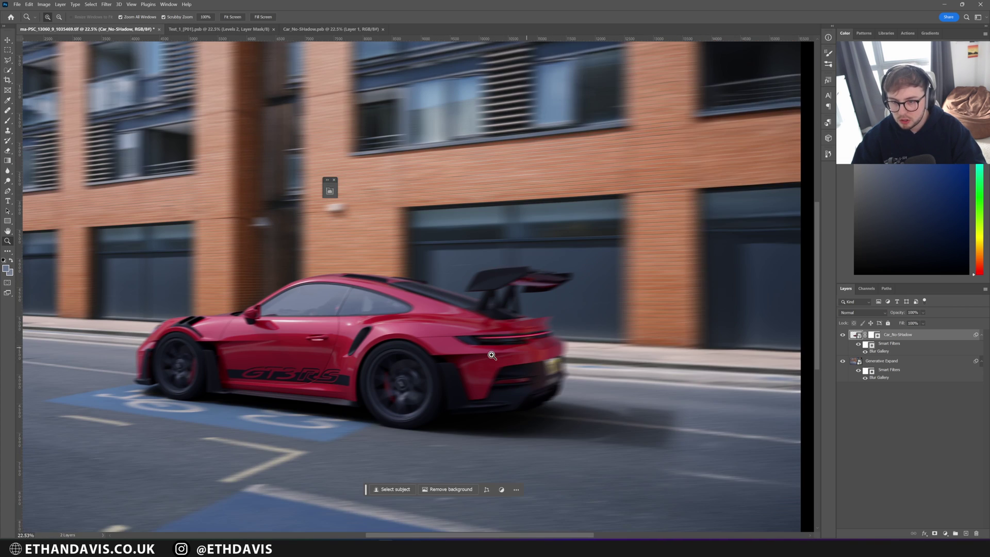
scroll(480, 349, "up", 6, "alt")
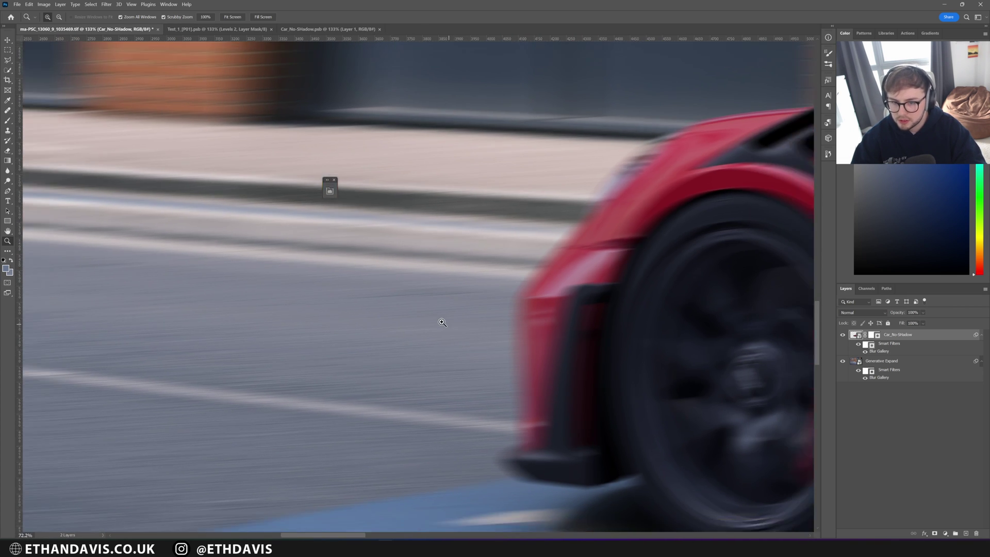
scroll(419, 322, "down", 8, "alt")
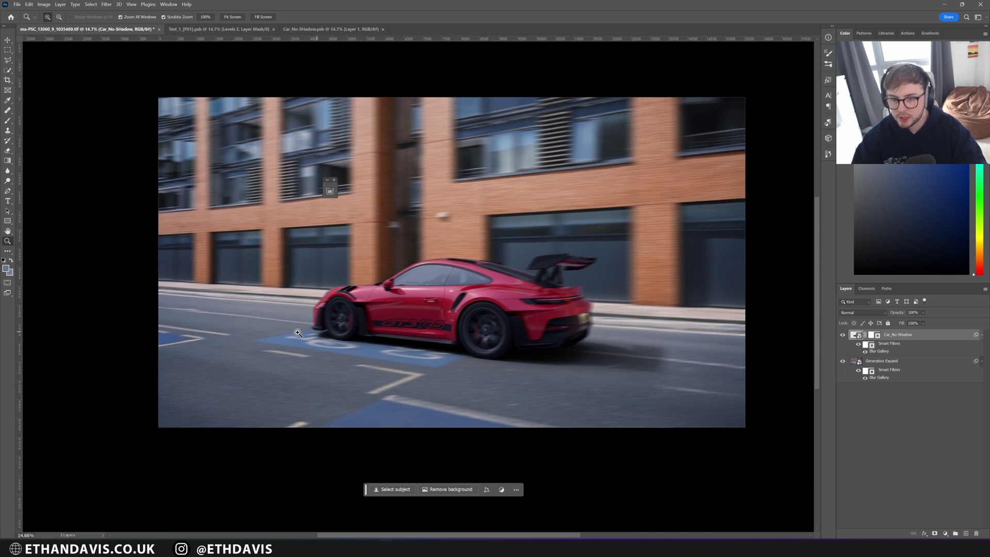
scroll(557, 328, "up", 1, "alt")
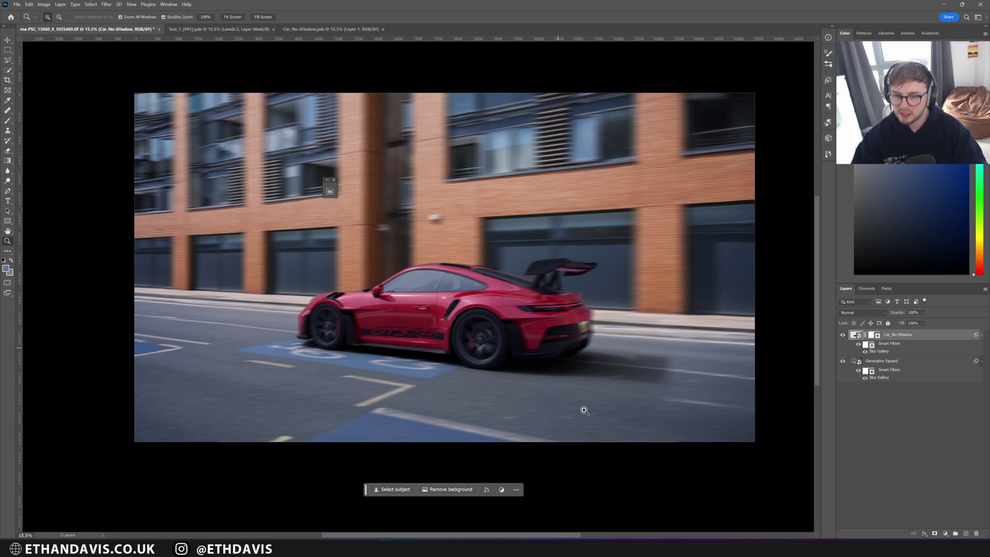
key("ctrl+t")
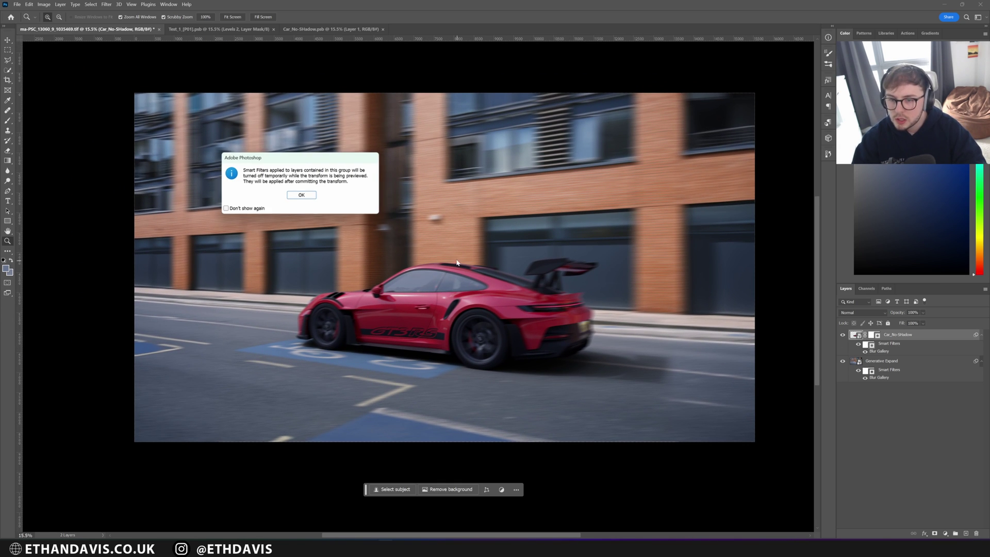
left_click(302, 195)
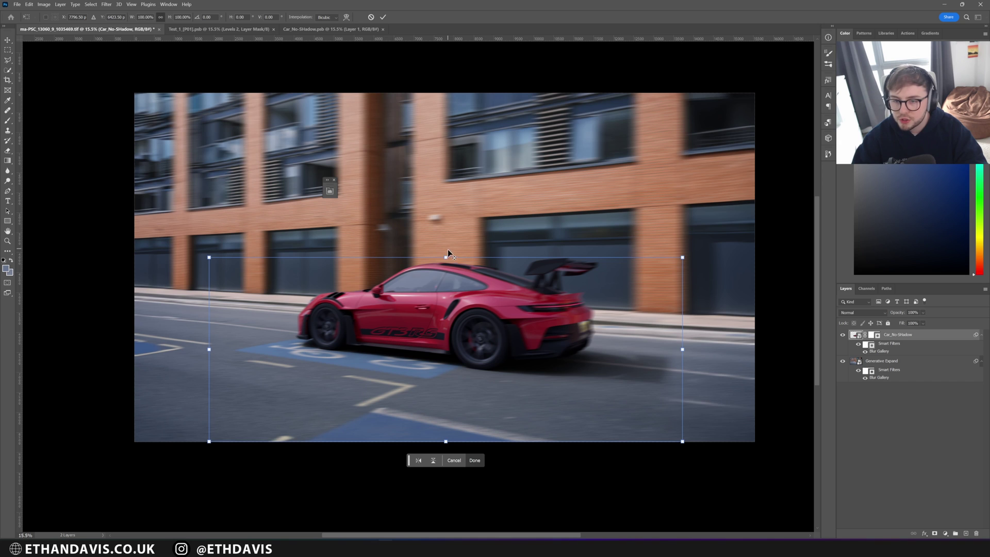
left_click_drag(447, 256, 446, 255, "alt")
key("Return")
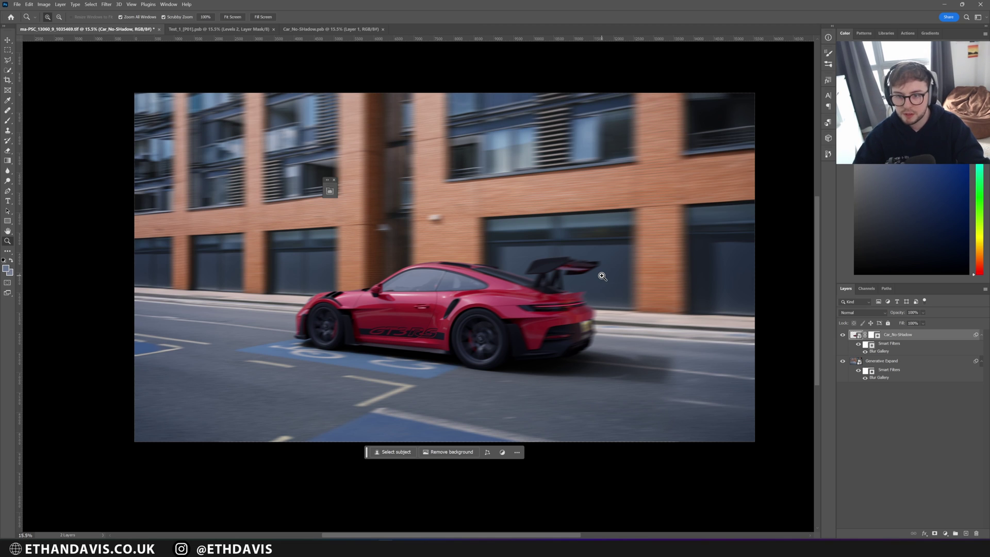
- Add a Black & White adjustment layer above the car layer, move its properties clear of the car, and show the Info readout
left_click(945, 533)
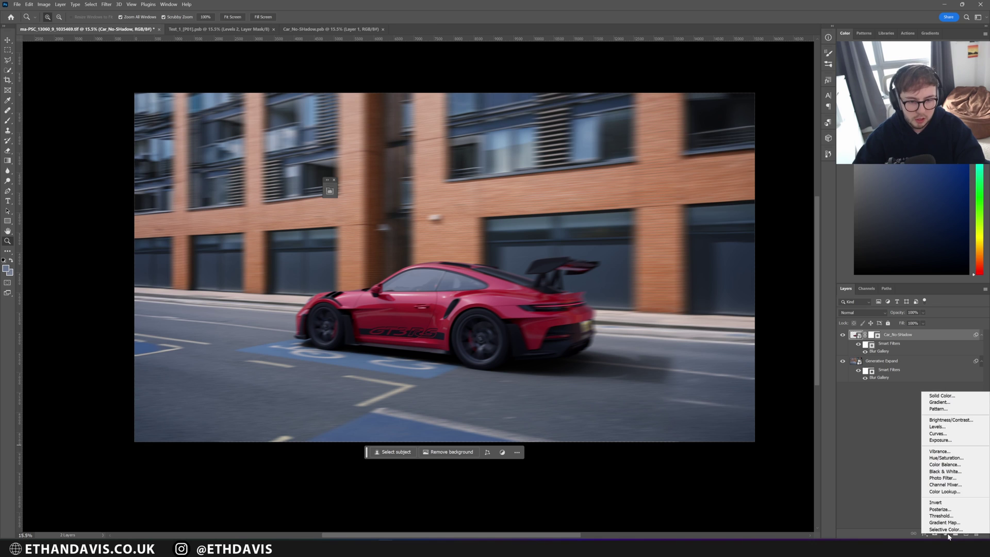
left_click(959, 473)
left_click_drag(165, 219, 107, 219)
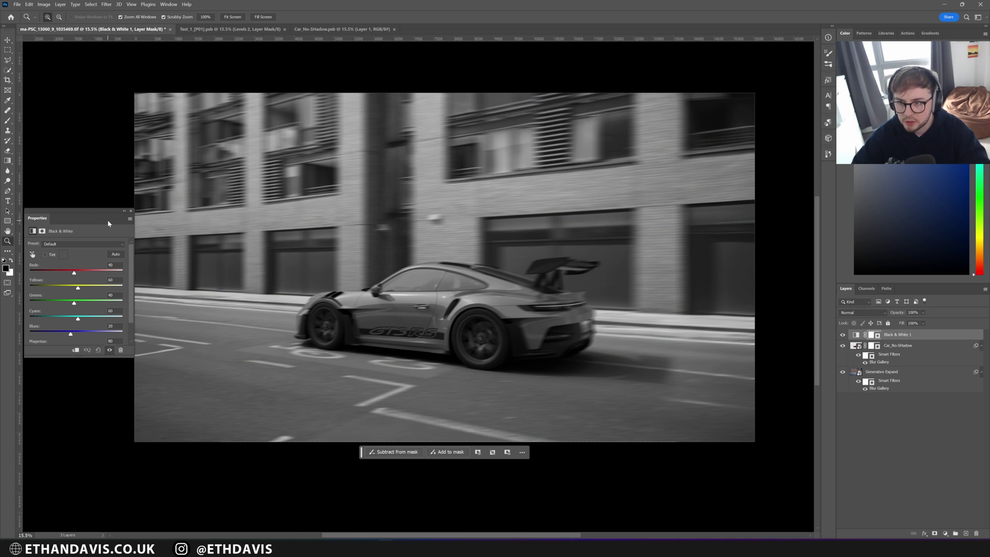
left_click(829, 38)
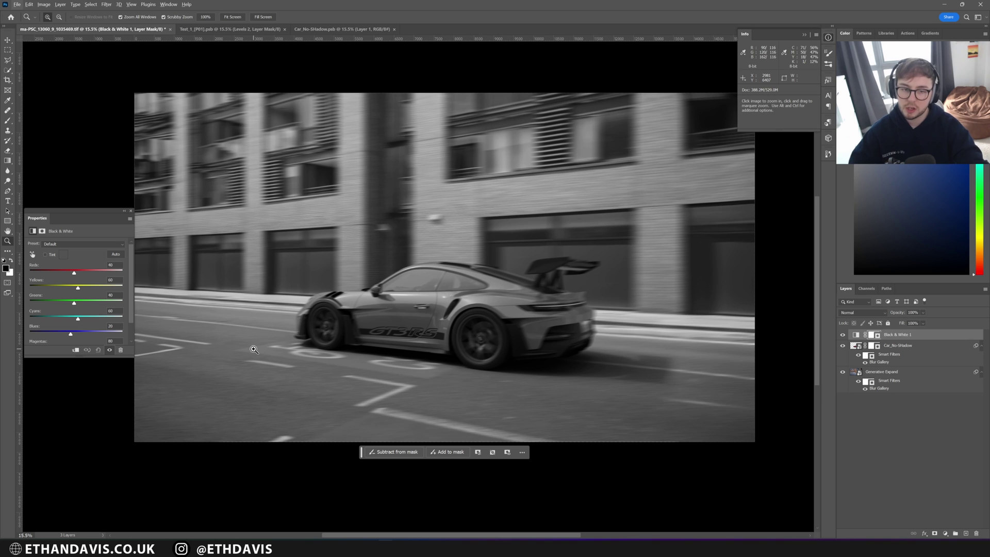
- Add a Curves adjustment directly above Generative Expand and move its black point inward slightly to deepen the background shadows
left_click(923, 385)
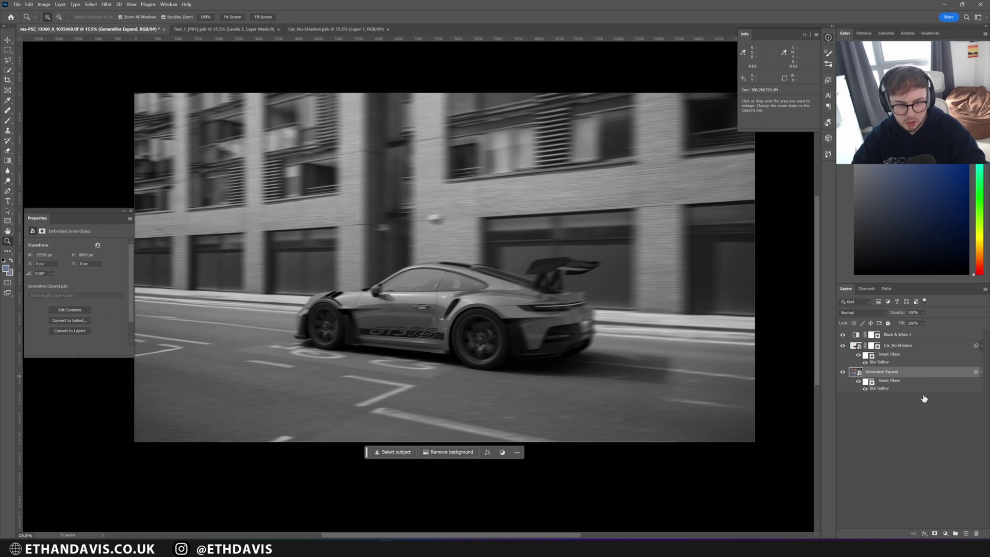
left_click(943, 532)
left_click(935, 432)
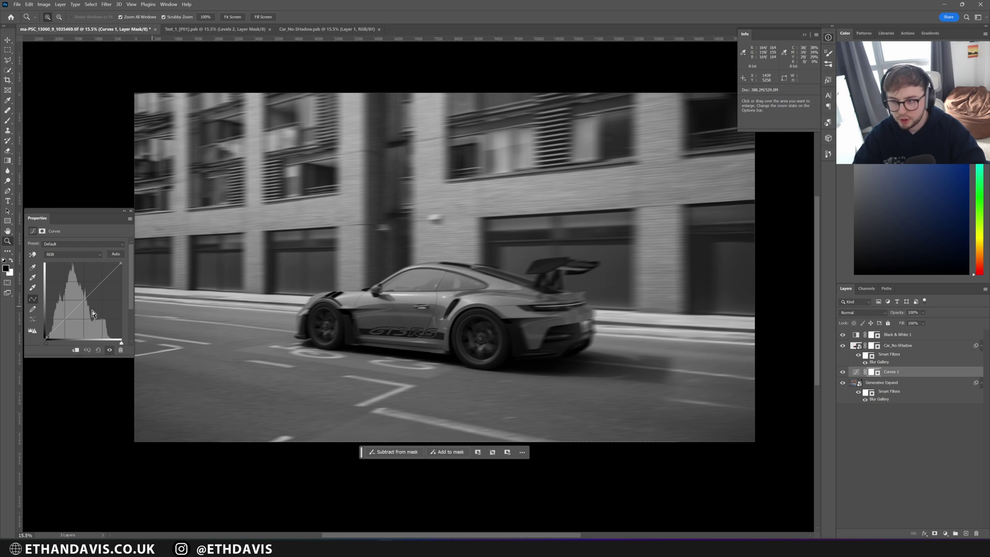
left_click_drag(47, 337, 53, 343)
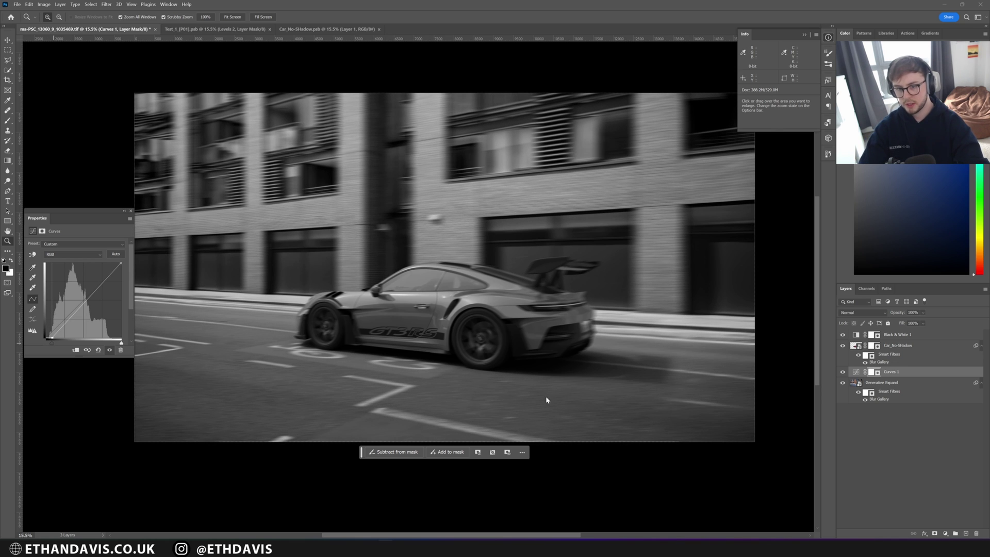
left_click(842, 372)
left_click(842, 372)
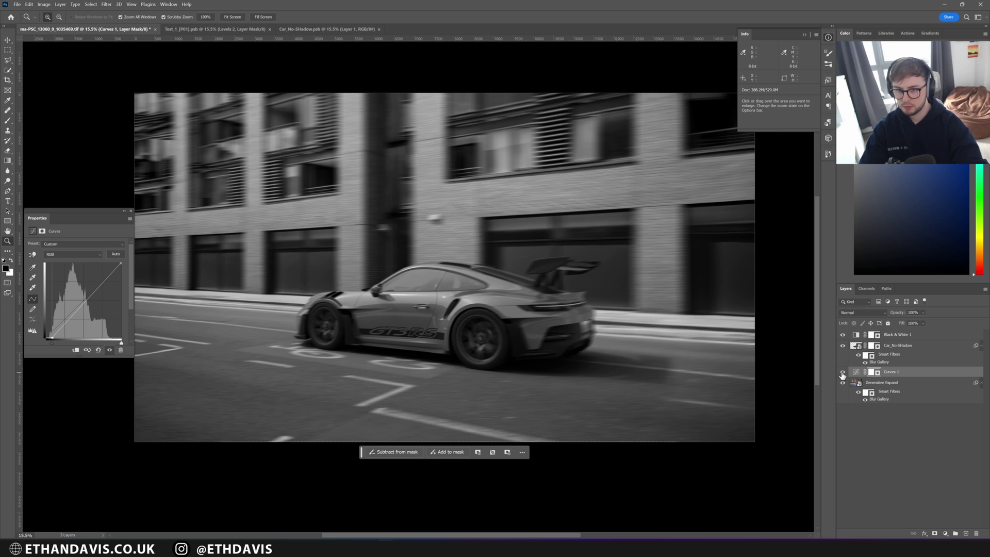
left_click(842, 372)
left_click(843, 372)
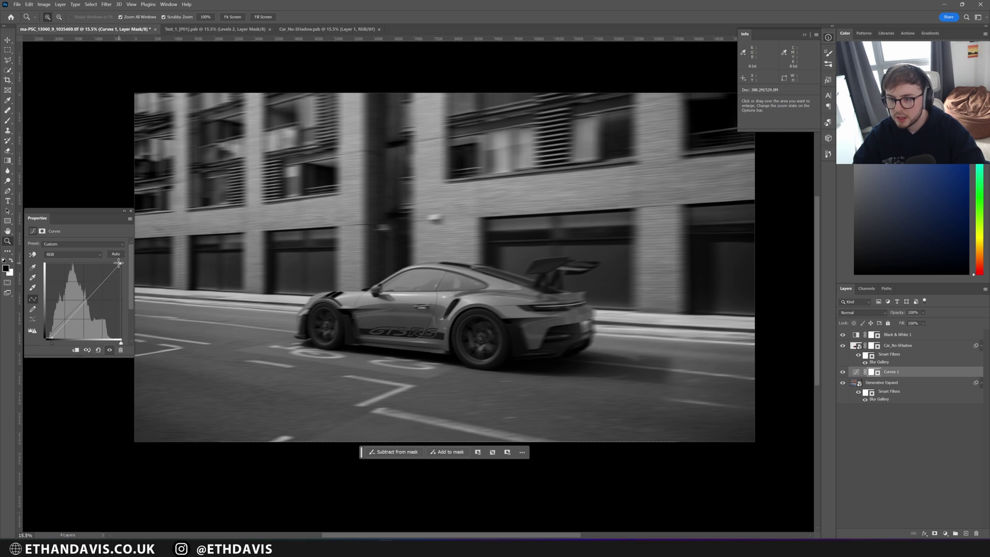
mouse_move(122, 263)
left_mouse_down()
mouse_move(127, 256)
mouse_move(128, 269)
mouse_move(131, 256)
mouse_move(131, 272)
mouse_move(132, 264)
left_mouse_up()
- Add a Curves adjustment clipped to Car_No-Shadow, raising its black point slightly and moving its white point slightly inward
left_click(894, 347)
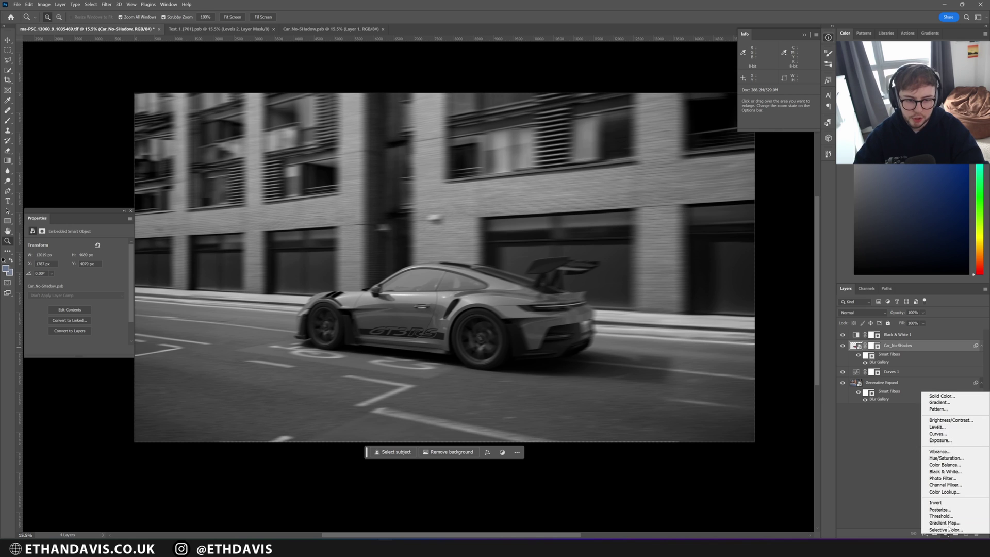
left_click(937, 434)
left_click_drag(44, 339, 46, 336)
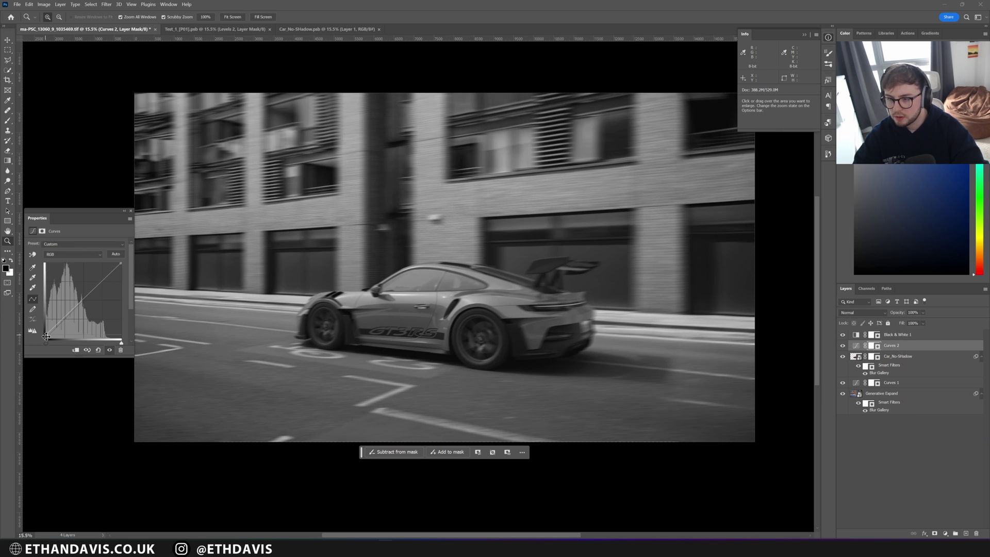
left_click(77, 350)
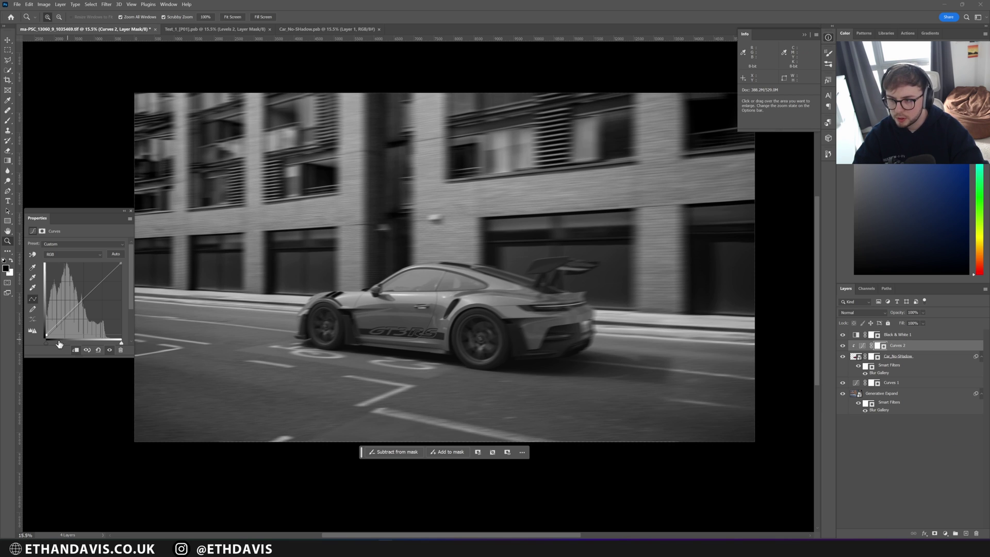
left_click_drag(47, 333, 46, 335)
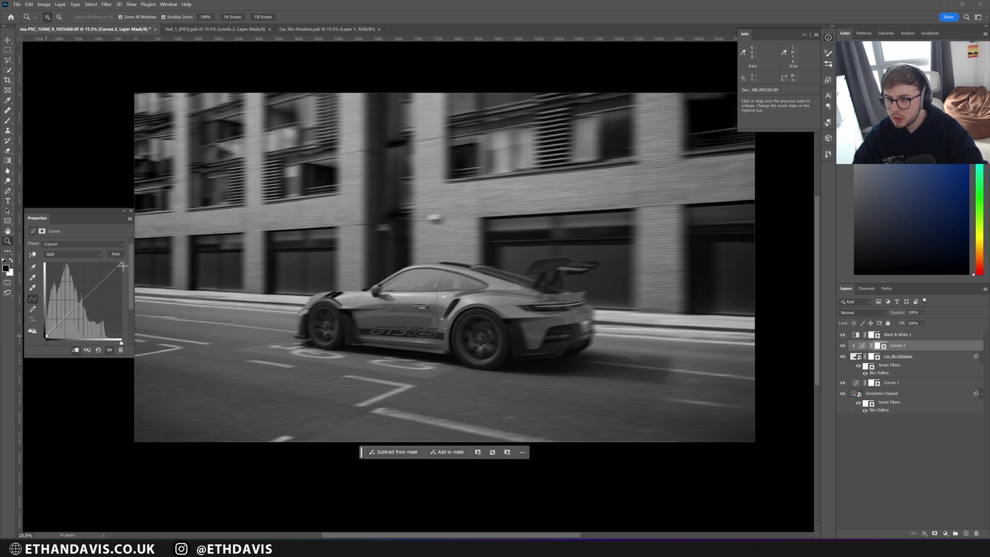
left_click_drag(119, 263, 119, 264)
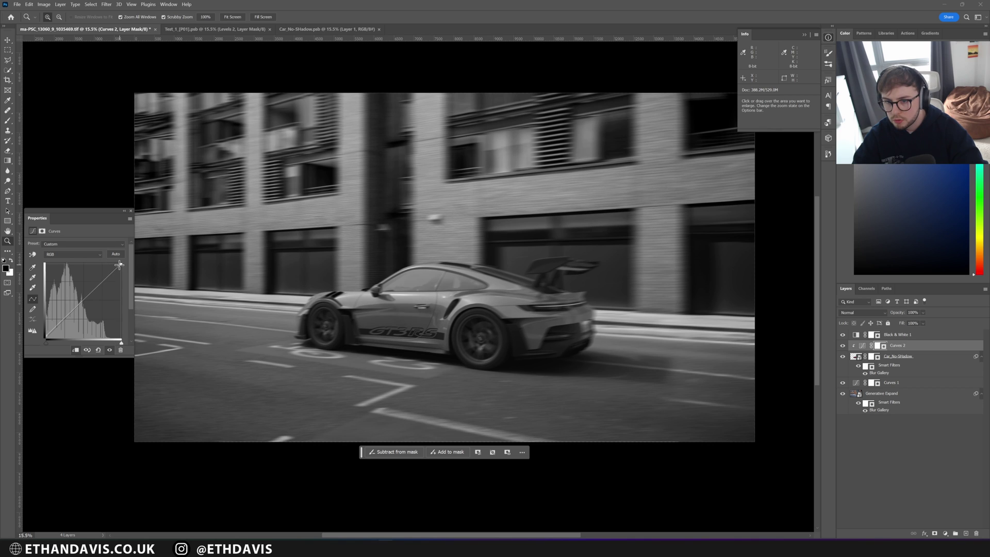
left_click(45, 336)
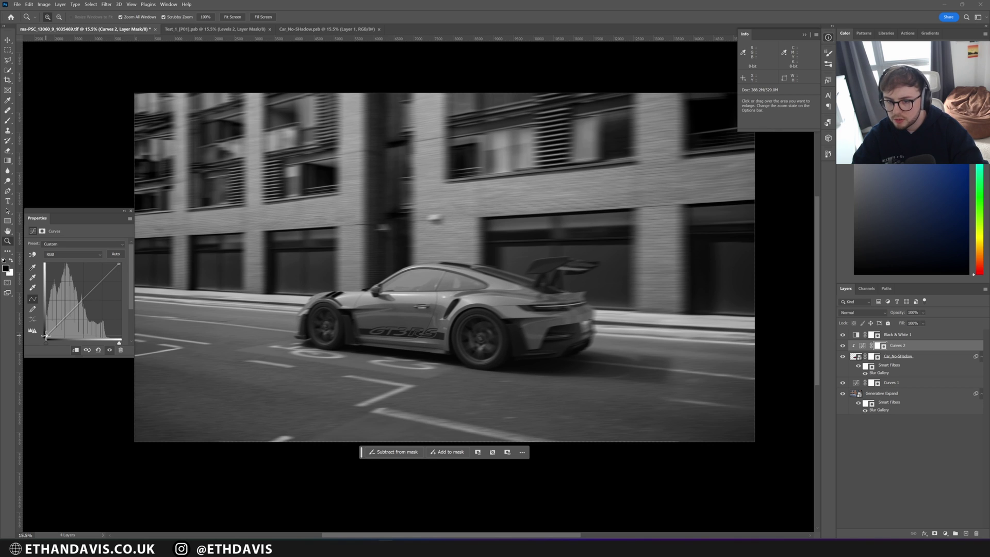
- Hide the Black & White 1 layer and compare the colour image with Curves 1 off and on
left_click(843, 335)
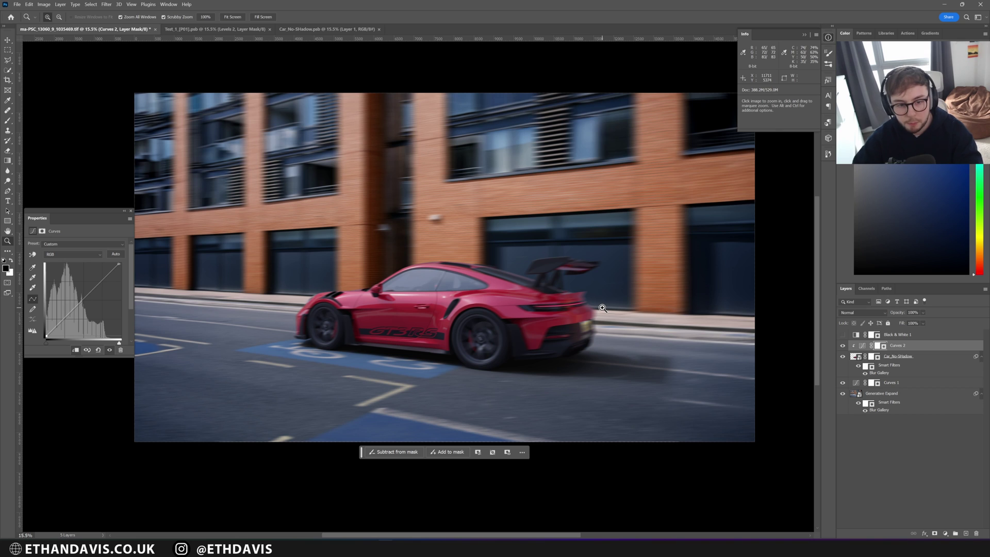
left_click(907, 383)
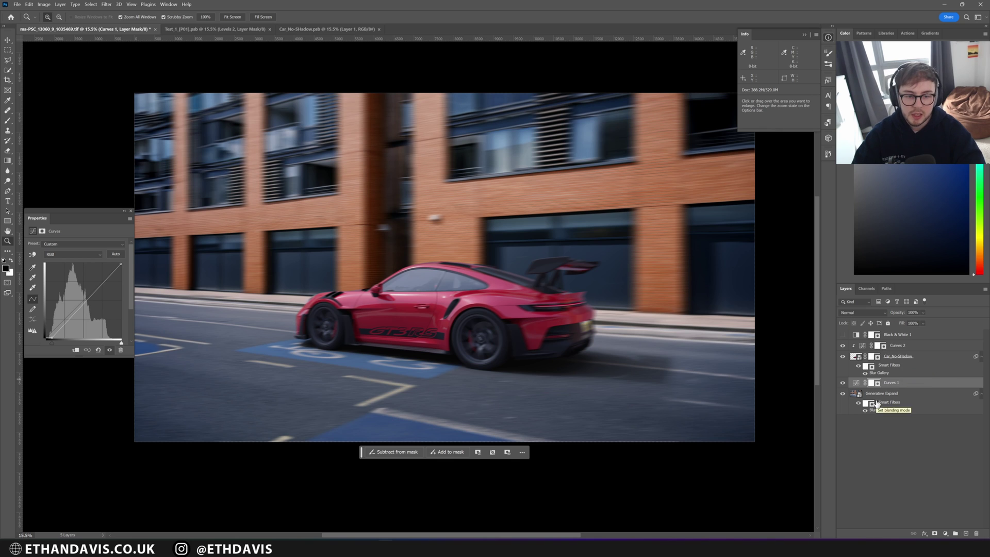
left_click(842, 383)
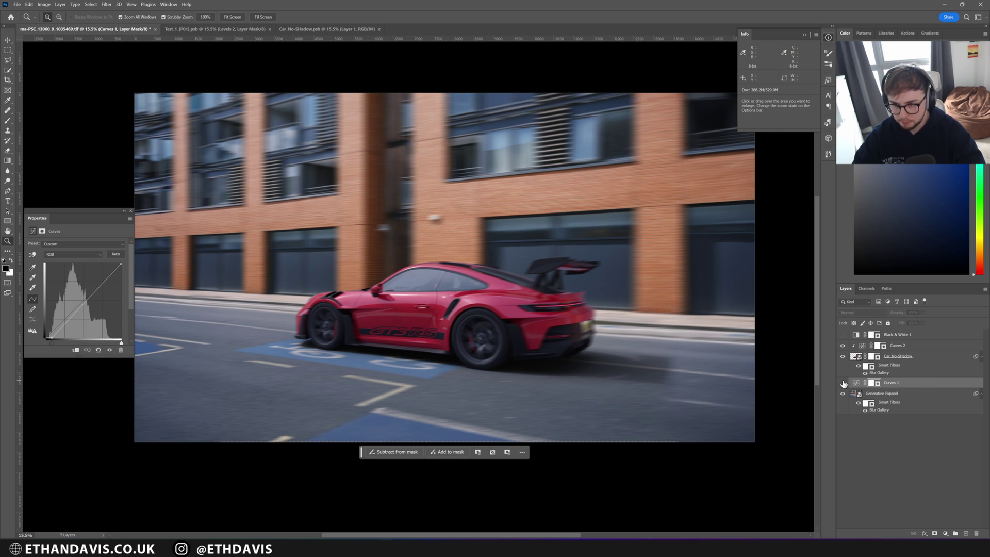
left_click(843, 382)
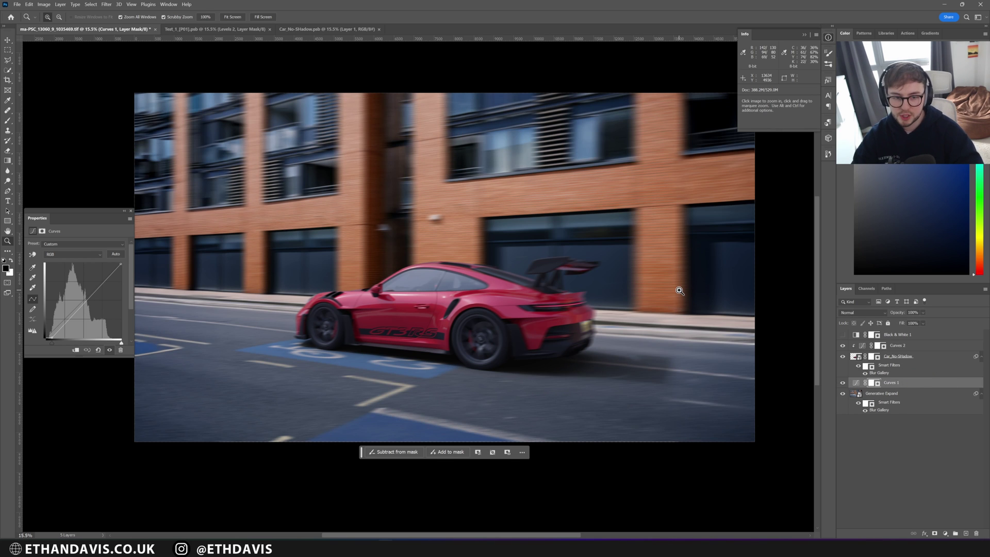
- Set the blending mode of the background's Curves 1 layer to Luminosity and compare it off and on
left_click(858, 313)
left_click(858, 313)
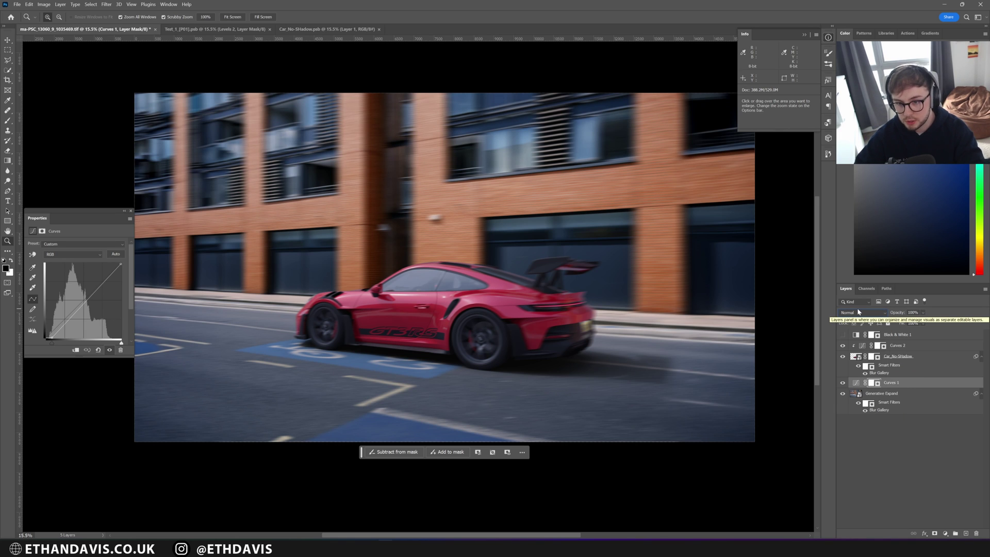
left_click(858, 312)
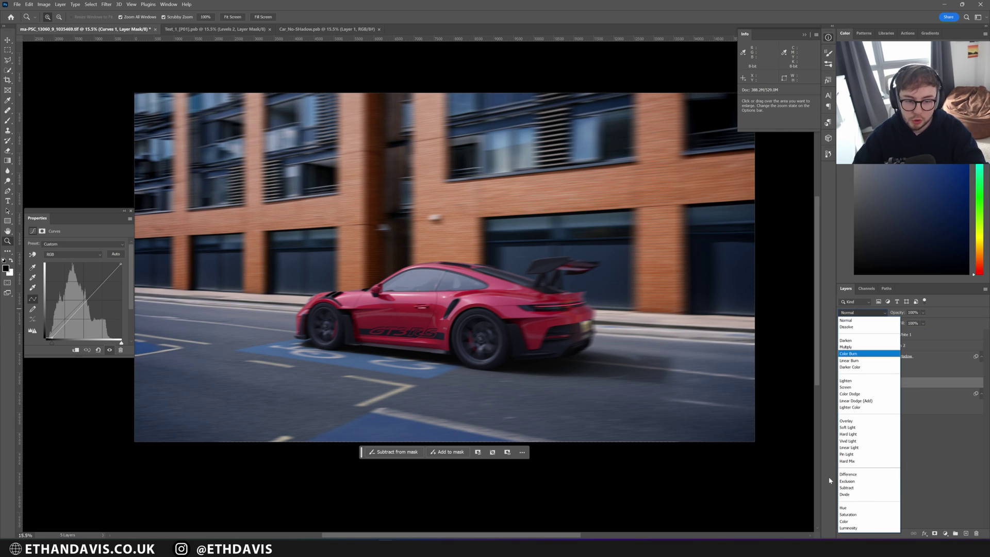
left_click(849, 528)
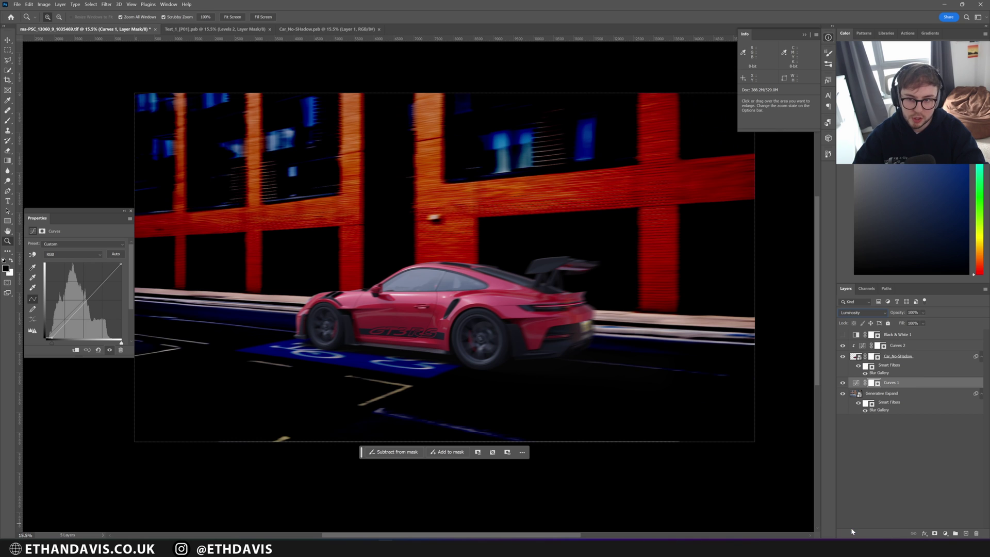
left_click(843, 382)
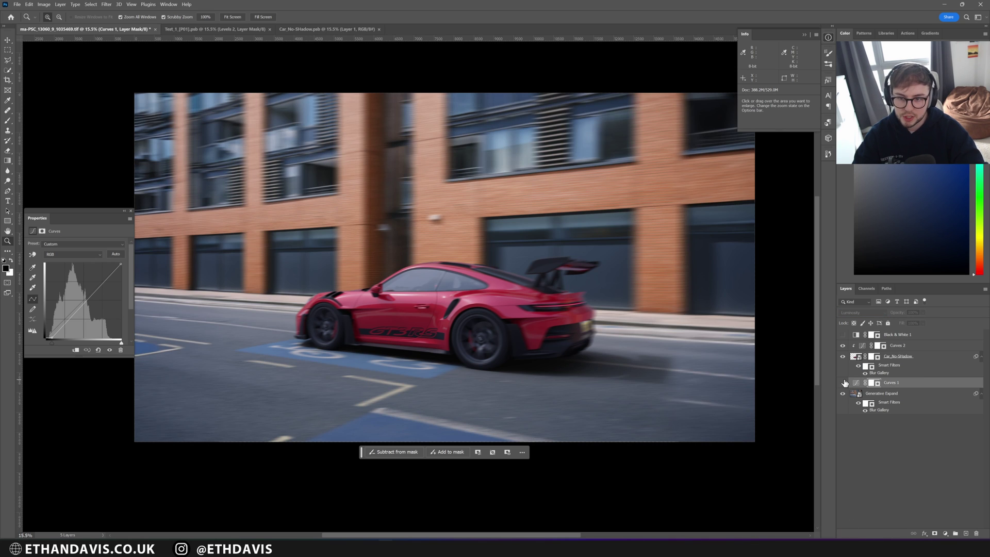
left_click(844, 382)
- Set the blending mode of the car's clipped Curves 2 layer to Luminosity
left_click(869, 346)
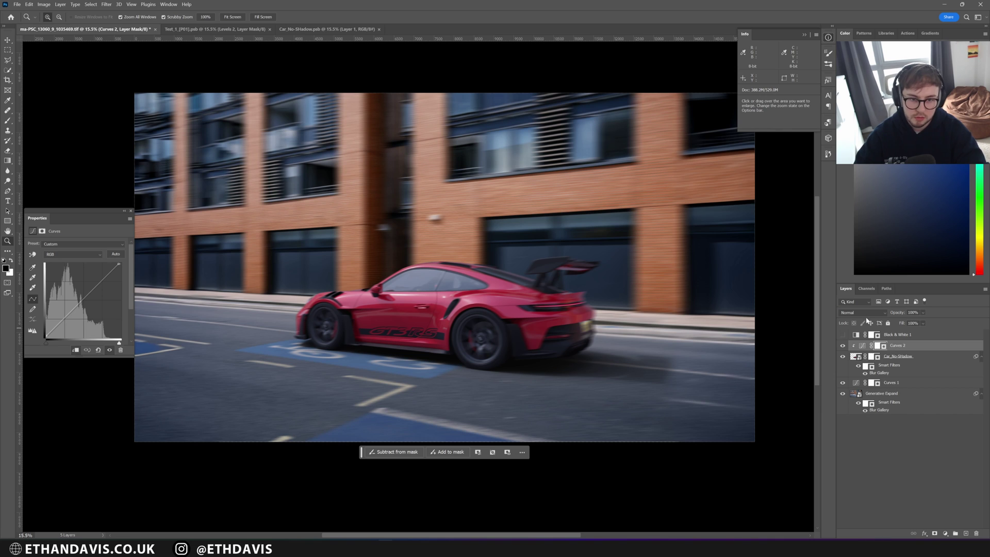
left_click(864, 312)
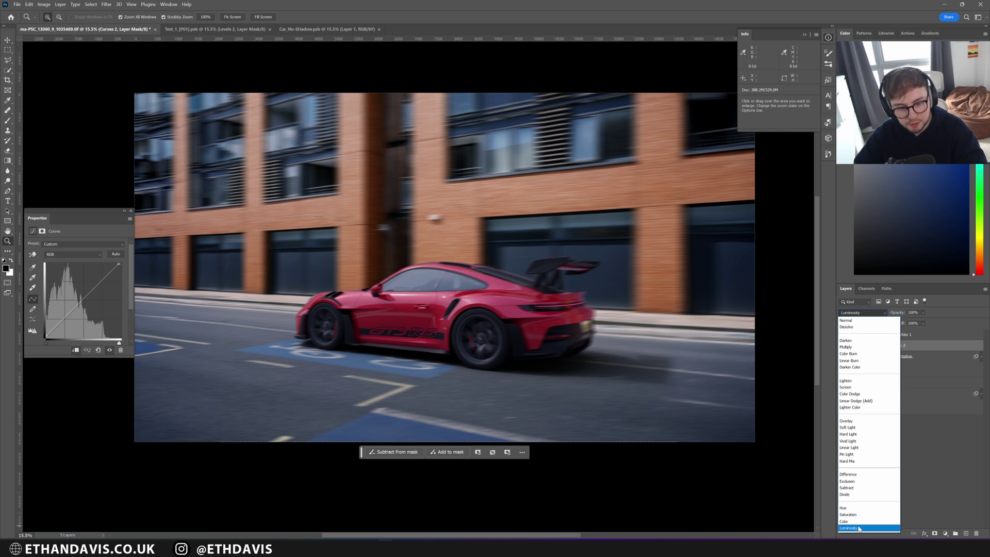
key("Return")
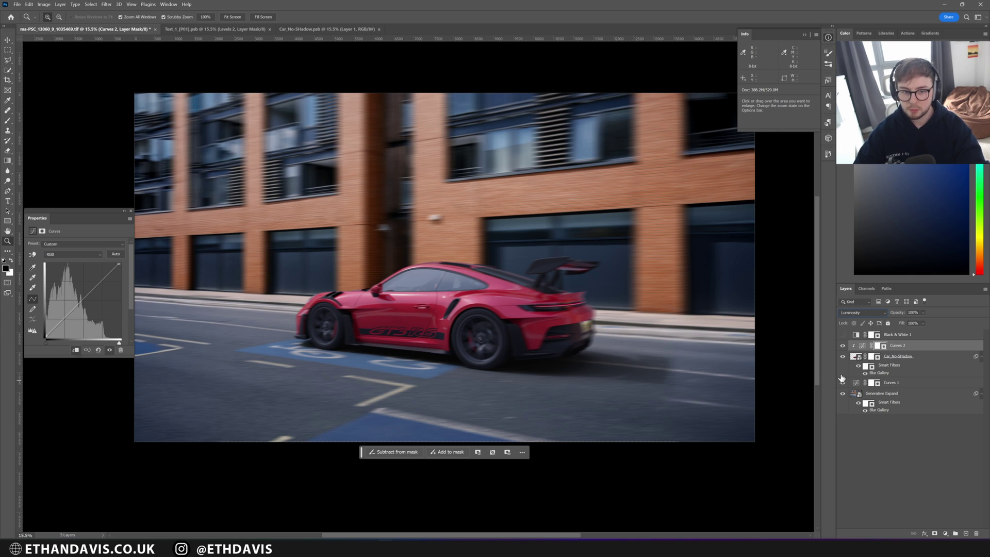
- Compare the image with and without both Curves adjustments, leaving both layers visible
left_click(842, 346)
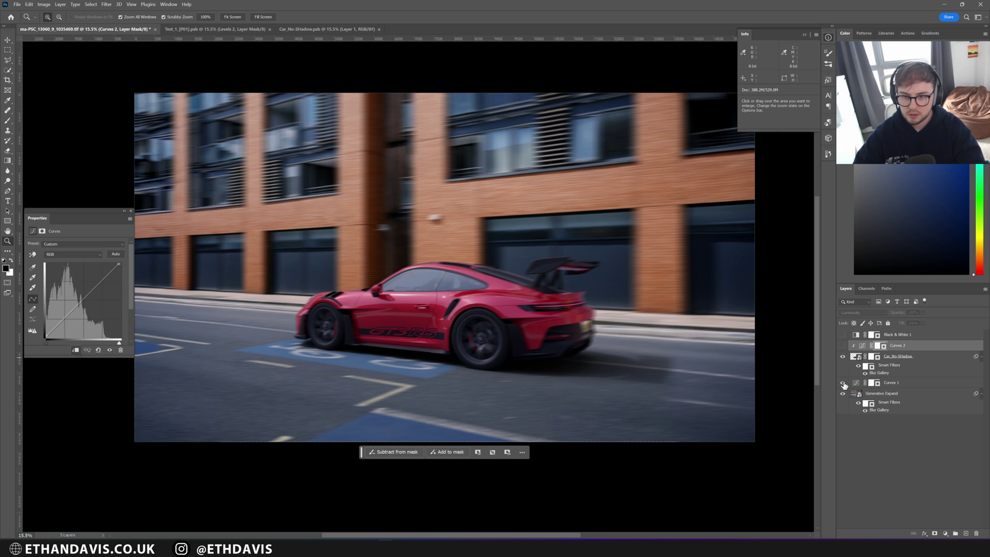
left_click(842, 383)
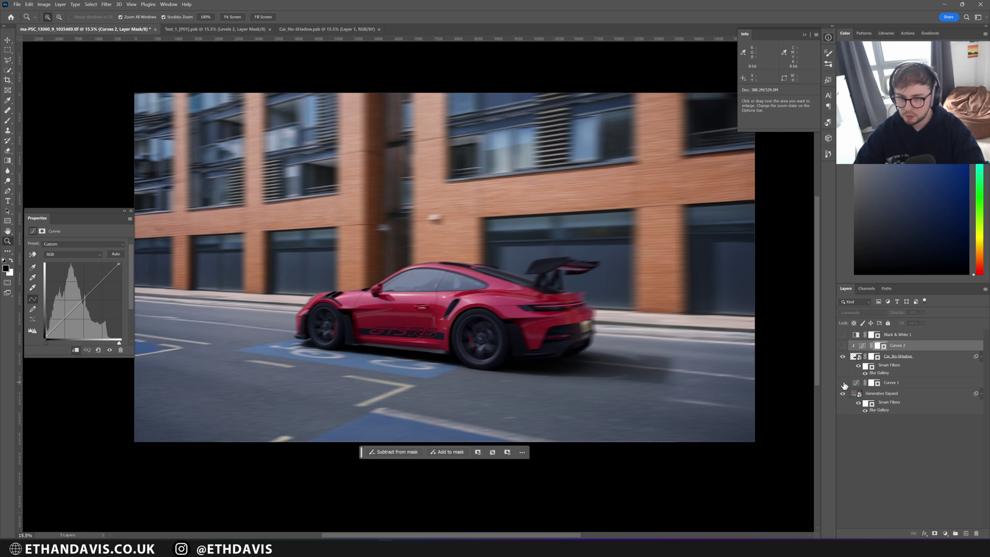
left_click(842, 383)
left_click(842, 345)
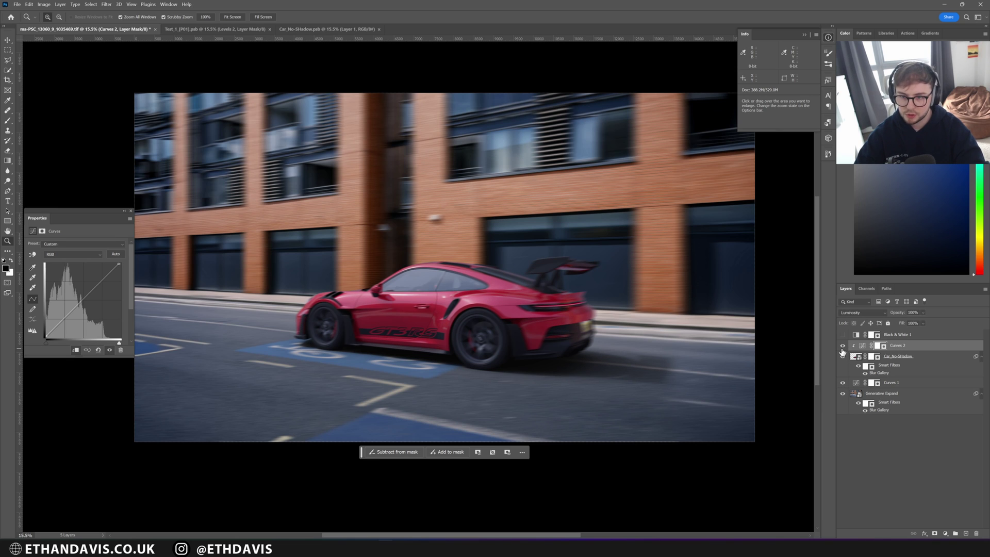
left_click(861, 346)
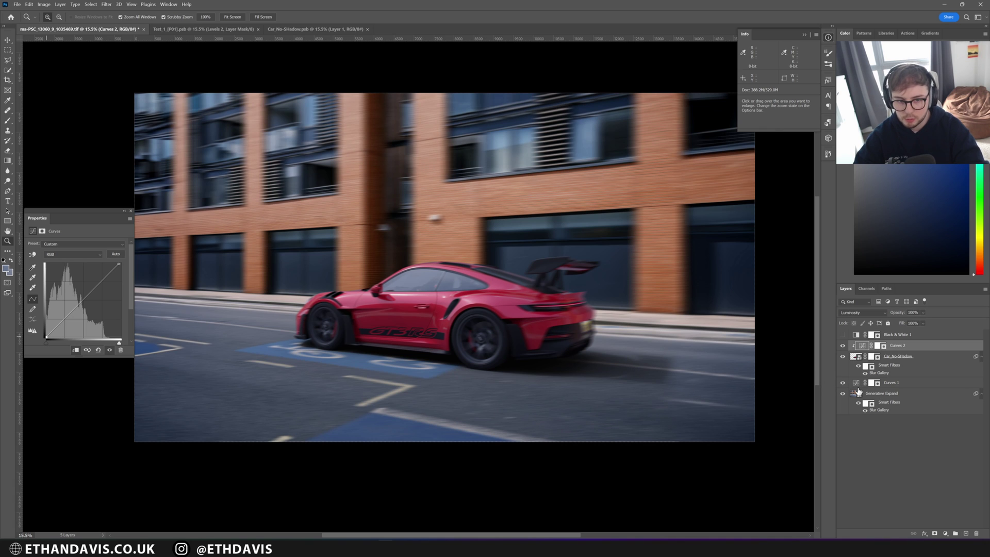
double_click(923, 383)
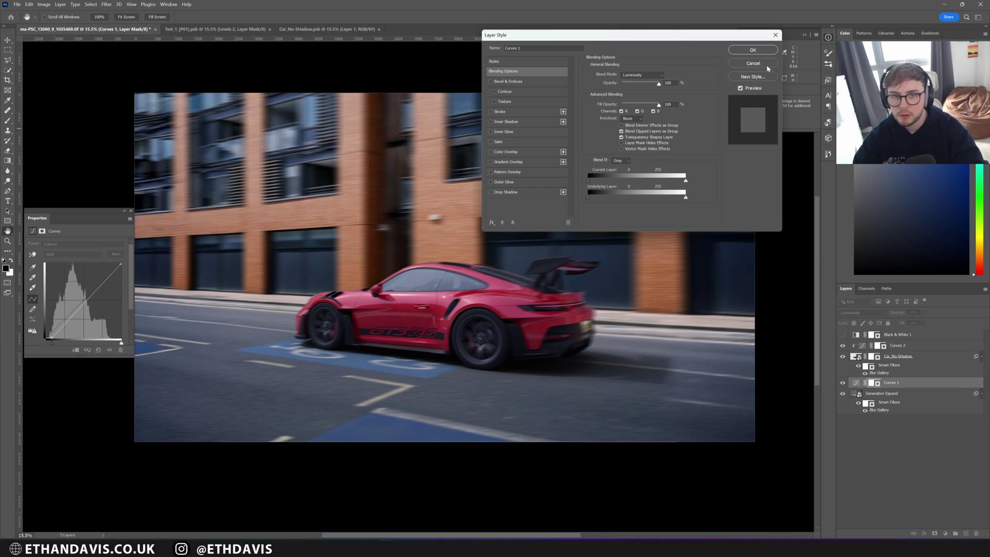
key("Escape")
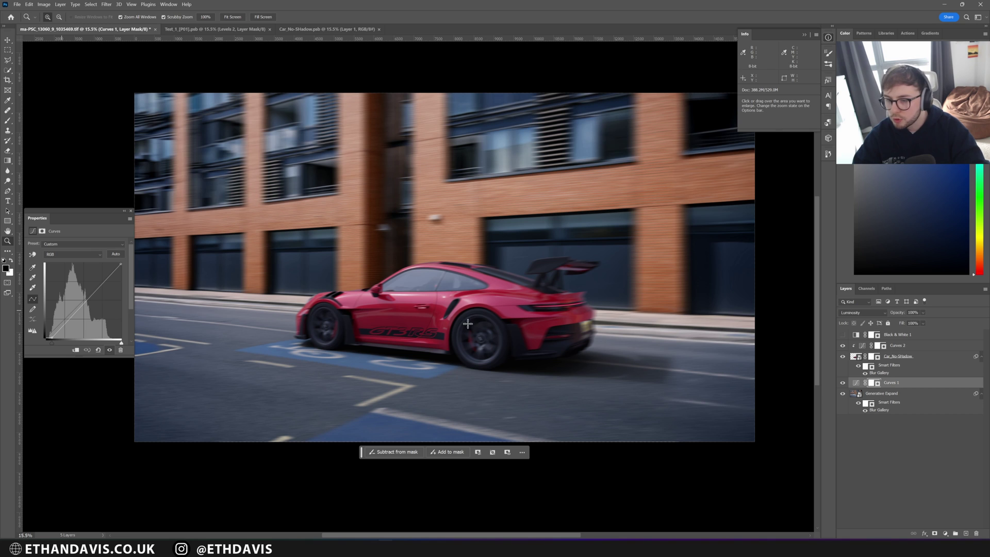
left_click_drag(49, 337, 50, 337)
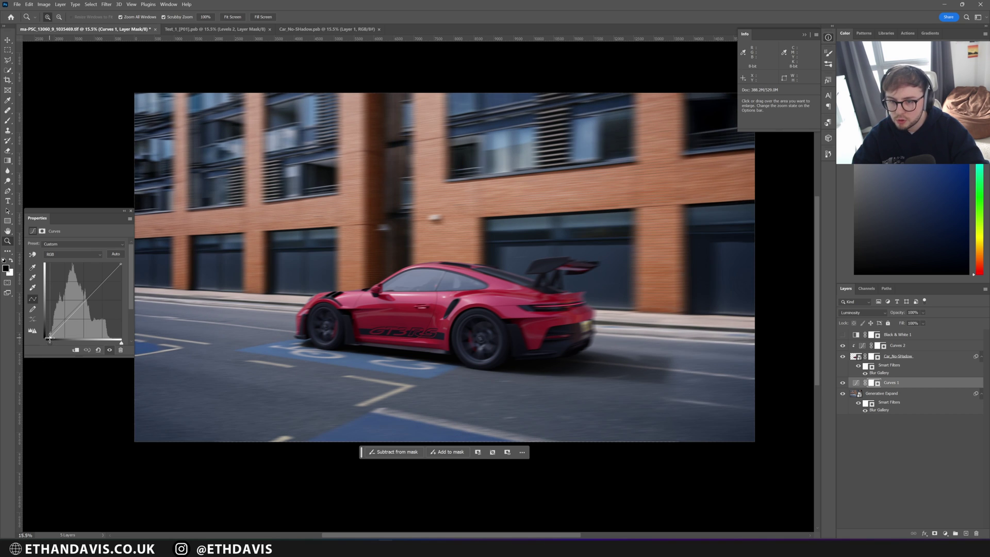
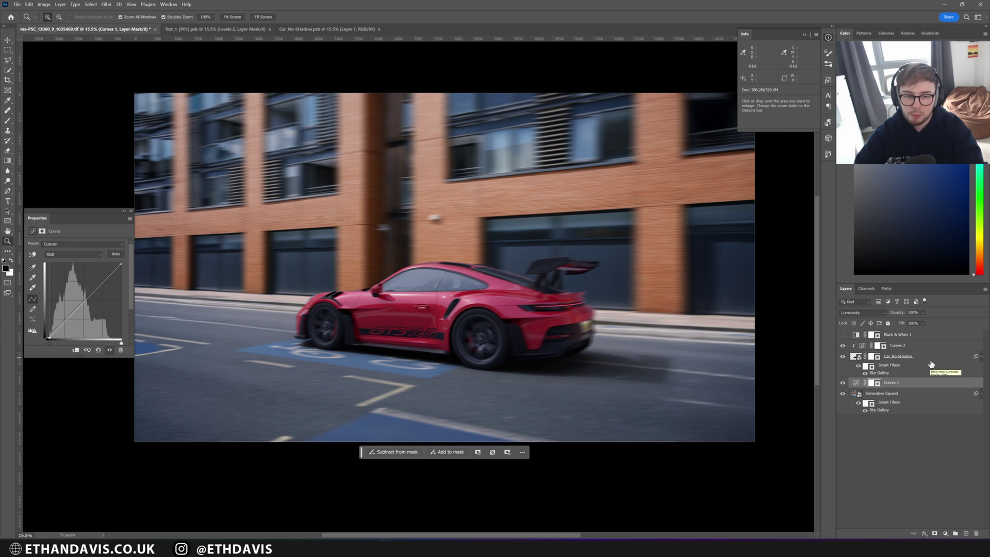
- Add a Hue/Saturation adjustment clipped to the Car_No-Shadow layer and set its Reds hue to -145
left_click(901, 357)
left_click(945, 534)
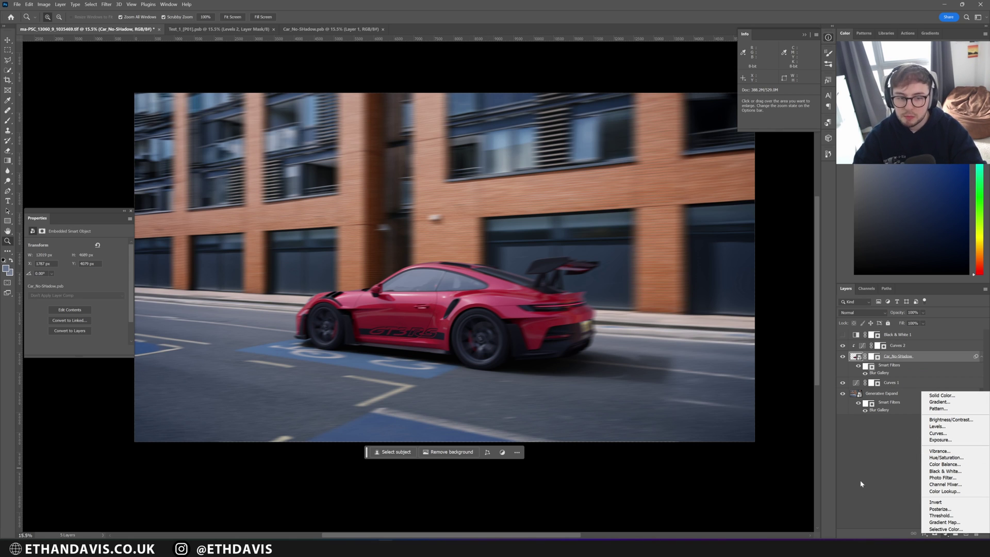
left_click(946, 457)
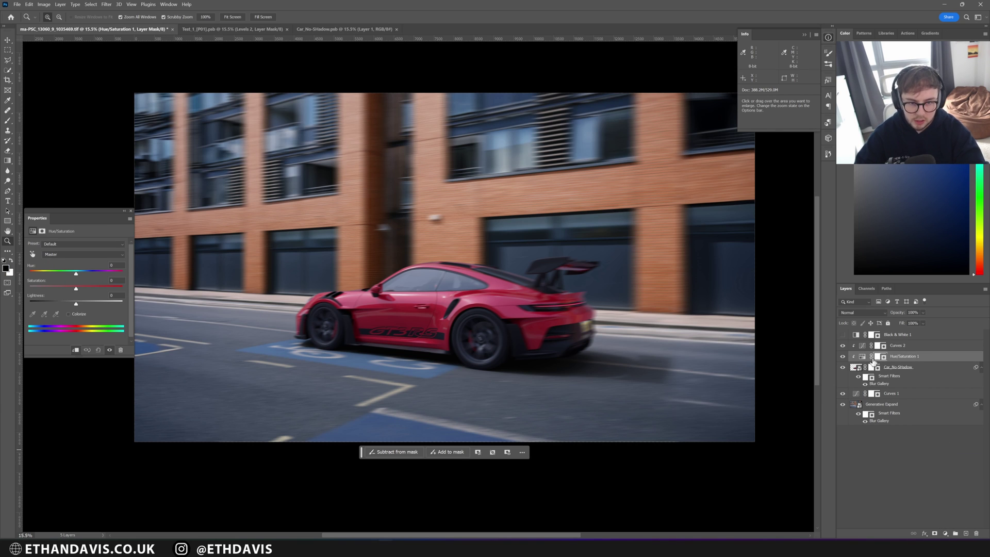
left_click(76, 256)
left_click(53, 263)
left_click_drag(76, 275, 40, 281)
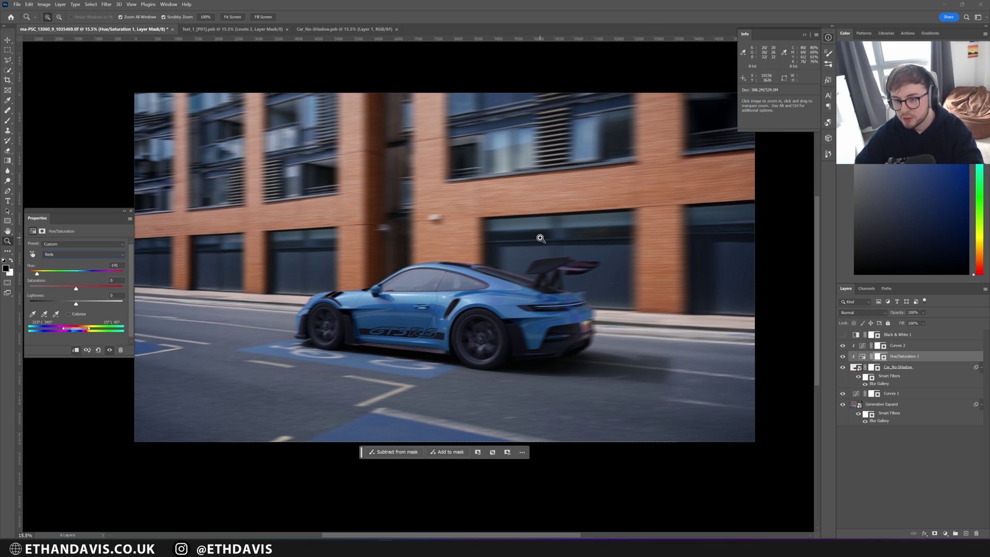
- Reduce the Reds saturation to -27, comparing the car with the Hue/Saturation layer off and on
left_click_drag(559, 310, 577, 295)
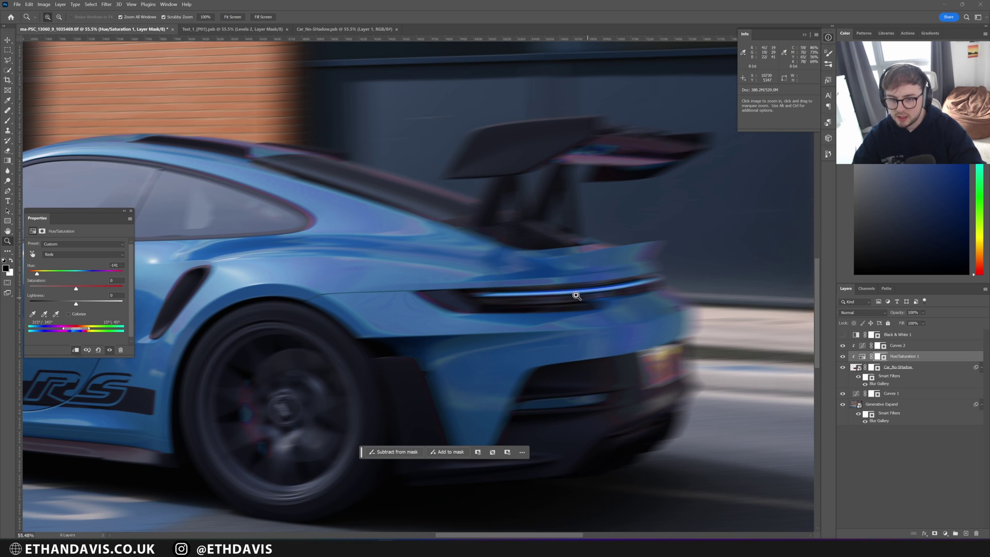
left_click_drag(580, 376, 548, 365)
left_click_drag(466, 365, 475, 359)
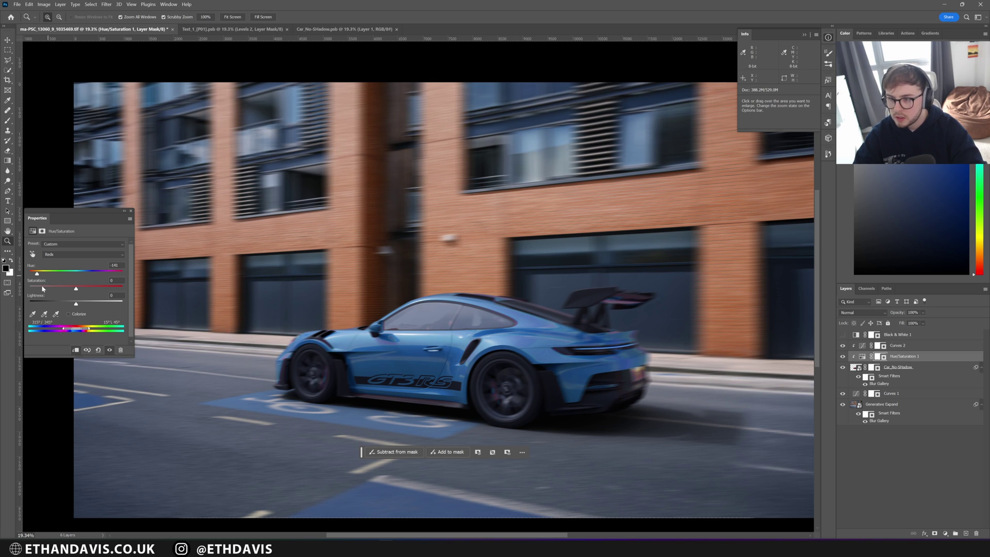
left_click_drag(70, 290, 65, 293)
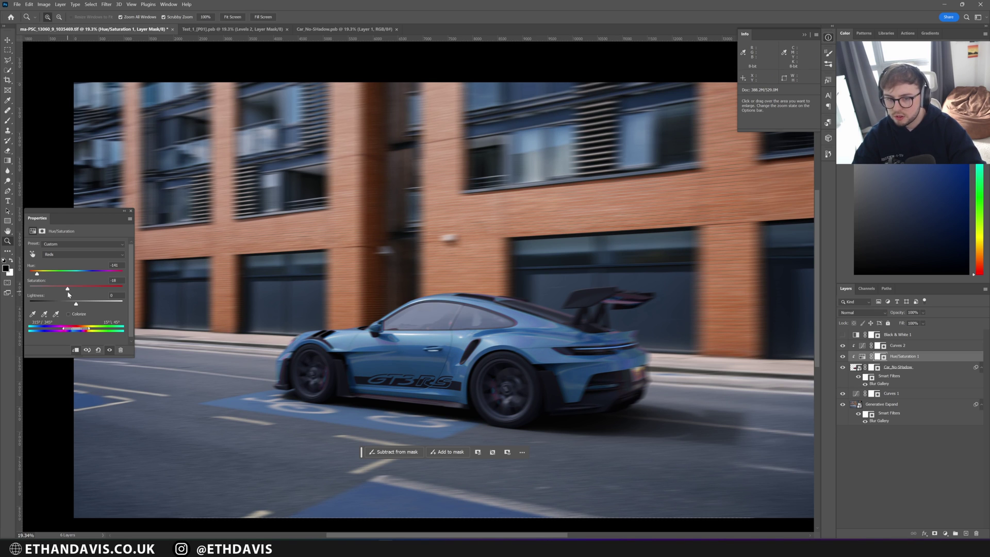
left_click_drag(65, 292, 67, 292)
left_click(842, 356)
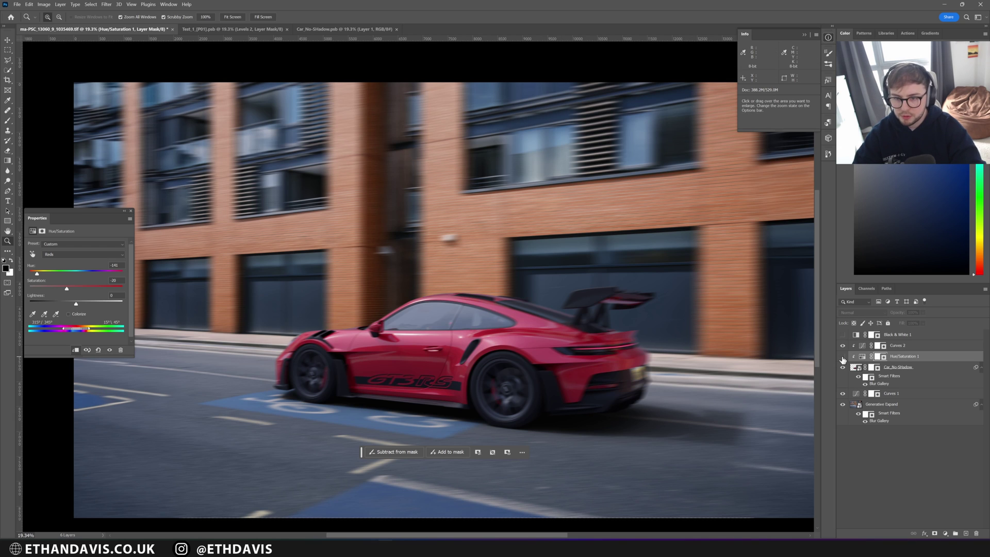
left_click(842, 356)
left_click(842, 356)
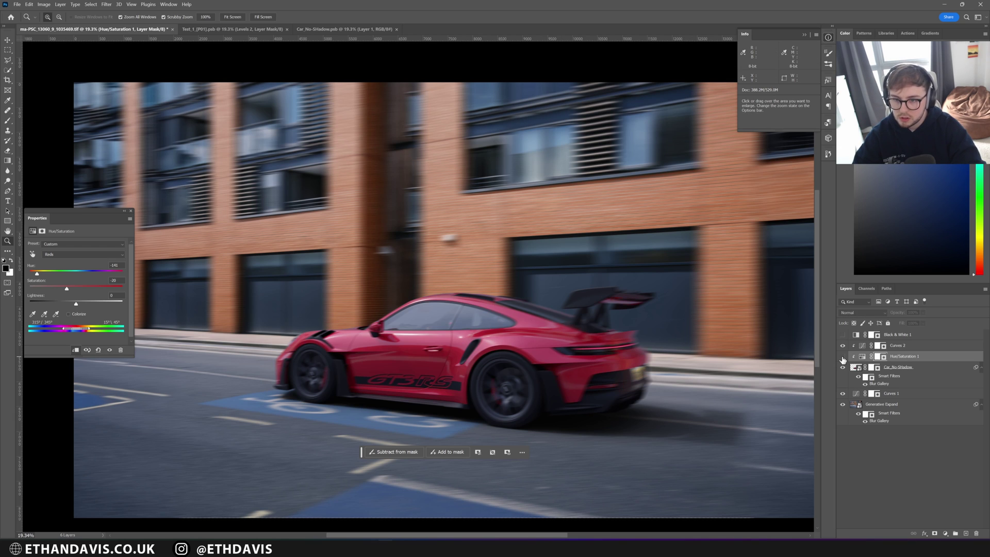
left_click(842, 357)
left_click_drag(67, 288, 66, 290)
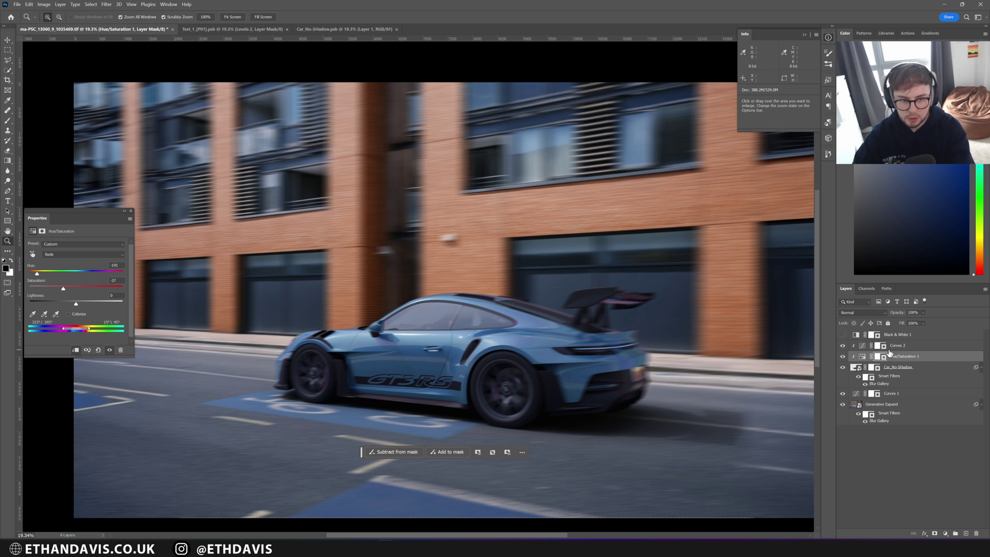
- Invert the Hue/Saturation mask to black and brush white over the car's front bumper corner to reveal the blue
key("ctrl+i")
left_click_drag(343, 348, 362, 342)
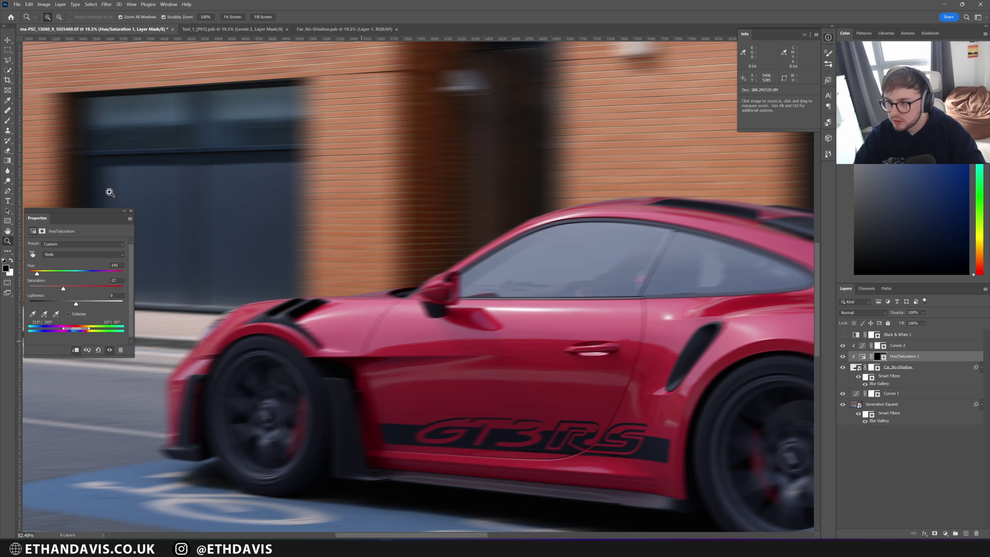
left_click(8, 120)
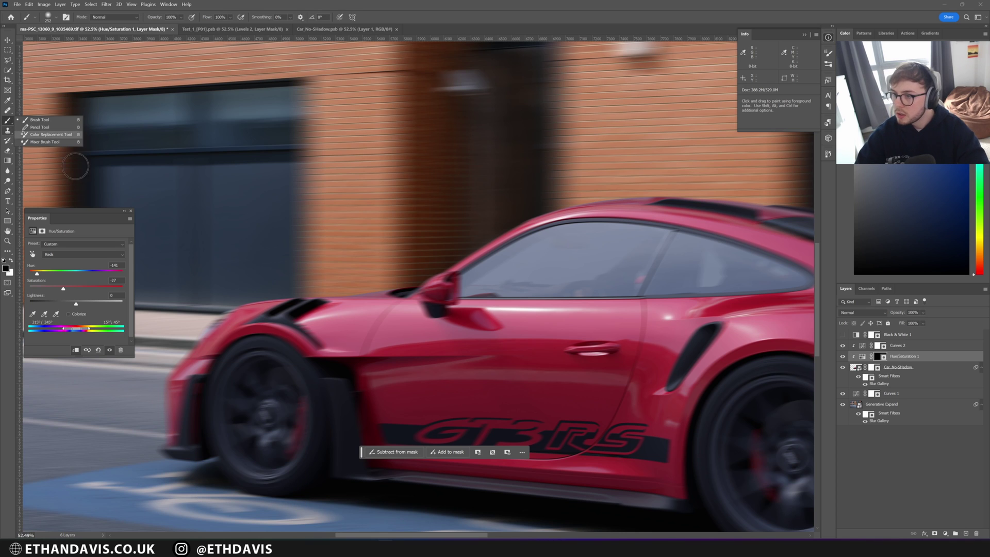
right_click_drag(206, 315, 208, 317, "alt")
key("x")
mouse_move(198, 350)
left_mouse_down()
mouse_move(176, 405)
mouse_move(206, 386)
mouse_move(242, 335)
left_mouse_up()
key("z")
key("b")
left_click_drag(257, 302, 274, 293)
right_click_drag(270, 313, 204, 316, "alt")
- Move the Hue/Saturation properties clear of the edge and widen the Reds colour range to catch the purple tones
left_click_drag(94, 218, 133, 216)
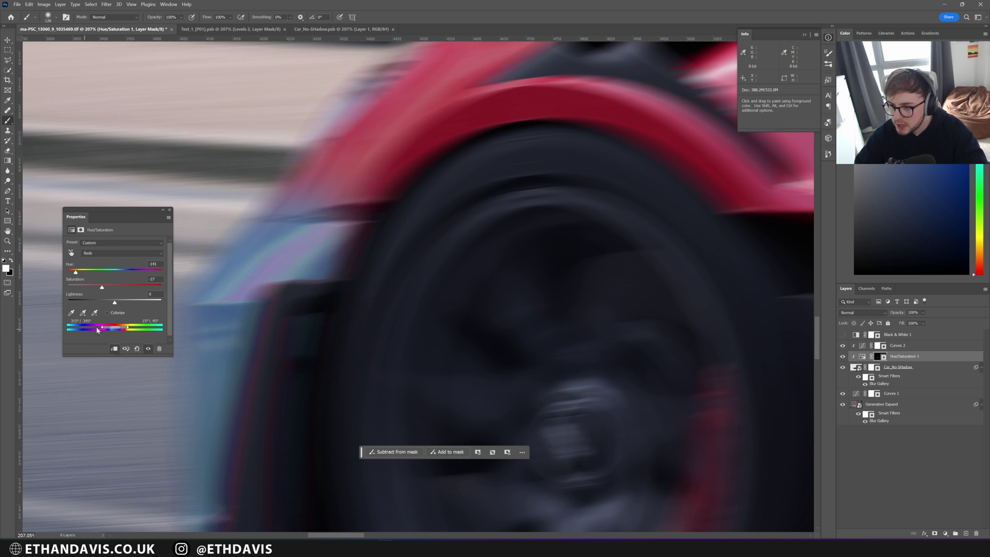
left_click_drag(102, 329, 100, 329)
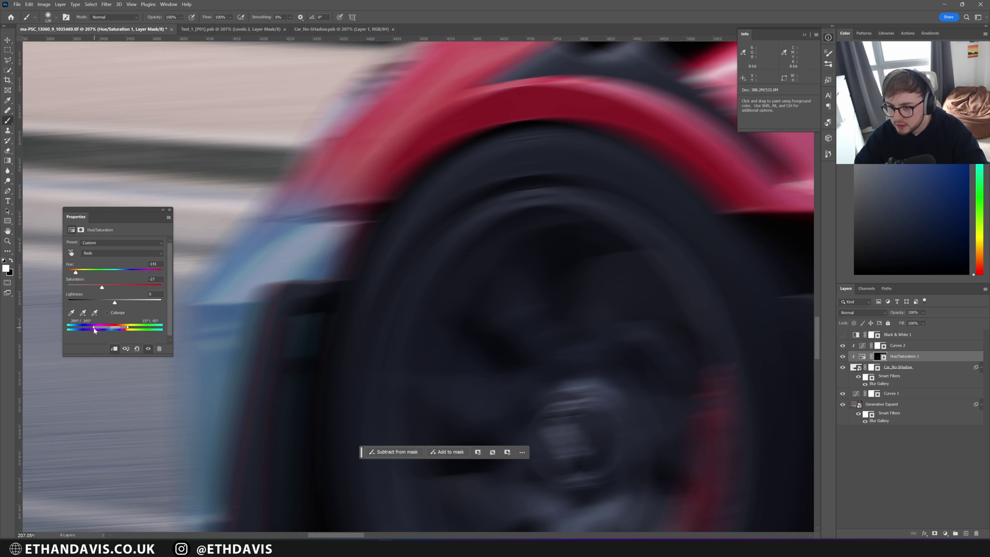
mouse_move(91, 328)
left_mouse_down()
mouse_move(78, 329)
mouse_move(131, 330)
left_mouse_up()
- Paint the blue recolour over the front fender and headlight area, and check the painted area with the mask overlay
key("z")
mouse_move(349, 277)
left_mouse_down()
mouse_move(313, 283)
mouse_move(327, 282)
left_mouse_up()
key("b")
right_click_drag(363, 248, 376, 247, "alt")
mouse_move(373, 231)
left_mouse_down()
mouse_move(347, 249)
mouse_move(419, 190)
mouse_move(413, 214)
mouse_move(337, 275)
left_mouse_up()
key("x")
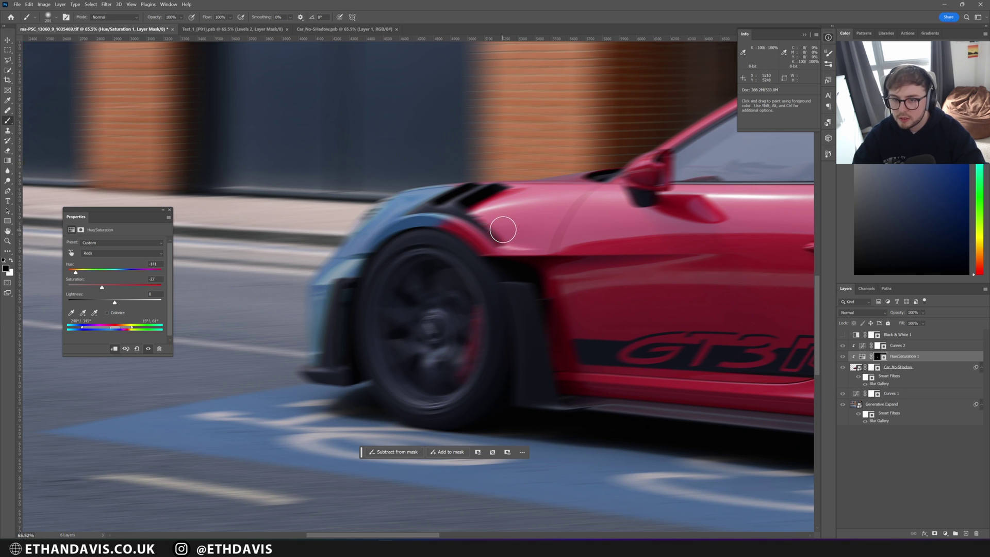
key("backslash")
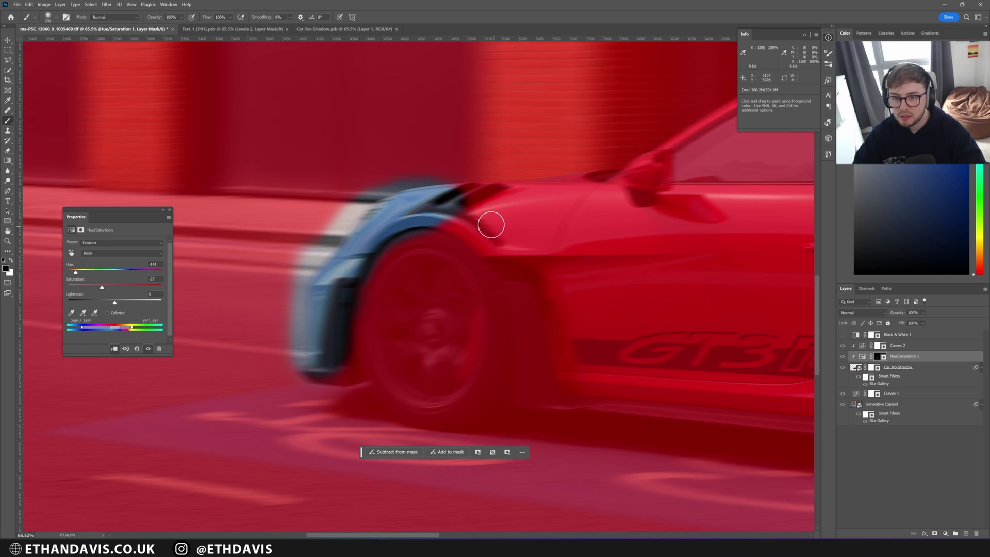
- Paint the mask white along the lower body edges, the rear wheel arch and the rear bumper's V-shaped section
key("x")
mouse_move(438, 218)
left_mouse_down()
mouse_move(506, 283)
mouse_move(532, 412)
left_mouse_up()
mouse_move(524, 326)
left_mouse_down()
mouse_move(422, 330)
mouse_move(709, 375)
mouse_move(360, 314)
mouse_move(411, 292)
mouse_move(418, 206)
mouse_move(455, 150)
mouse_move(537, 119)
mouse_move(619, 139)
mouse_move(690, 232)
left_mouse_up()
left_click_drag(491, 235, 419, 217)
mouse_move(445, 303)
left_mouse_down()
mouse_move(481, 309)
mouse_move(521, 200)
mouse_move(475, 329)
left_mouse_up()
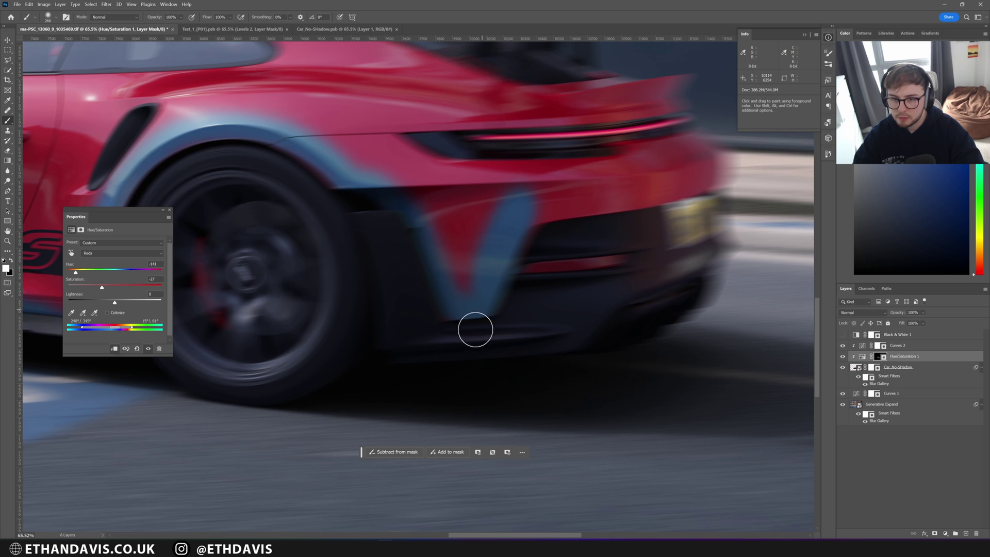
- Refine the mask with a small brush around the lower rear reflector so it keeps its original red
scroll(555, 258, "up", 3, "alt")
mouse_move(541, 280)
right_mouse_down("alt")
mouse_move(496, 289)
mouse_move(490, 267)
mouse_move(476, 284)
mouse_move(461, 258)
right_mouse_up("alt")
scroll(531, 260, "up", 2, "alt")
key("x")
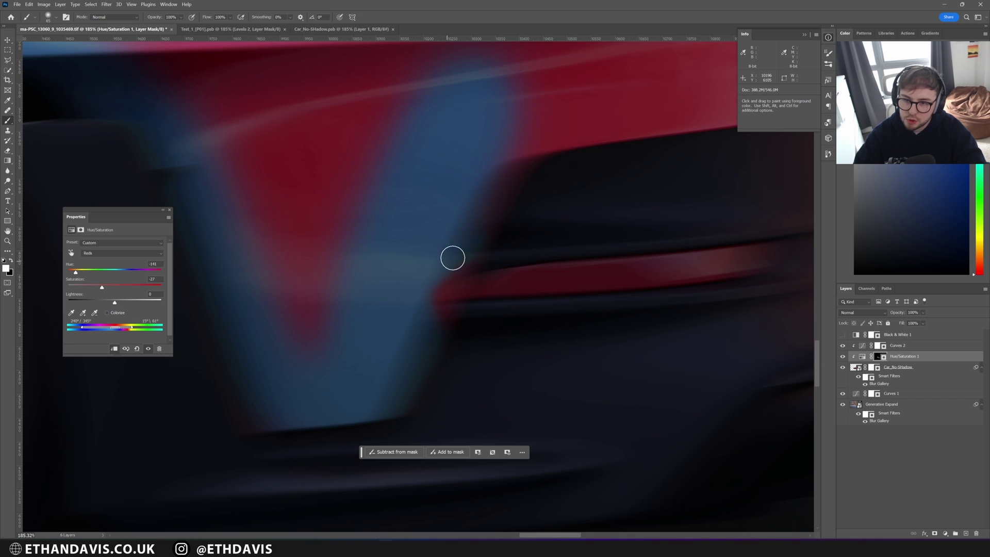
right_click_drag(472, 282, 464, 286, "alt")
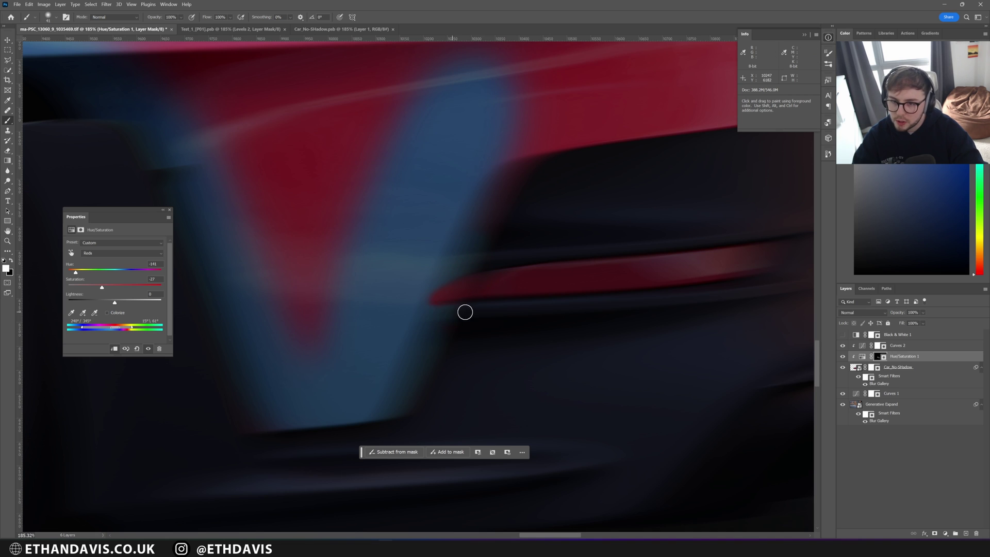
scroll(591, 371, "down", 8, "alt")
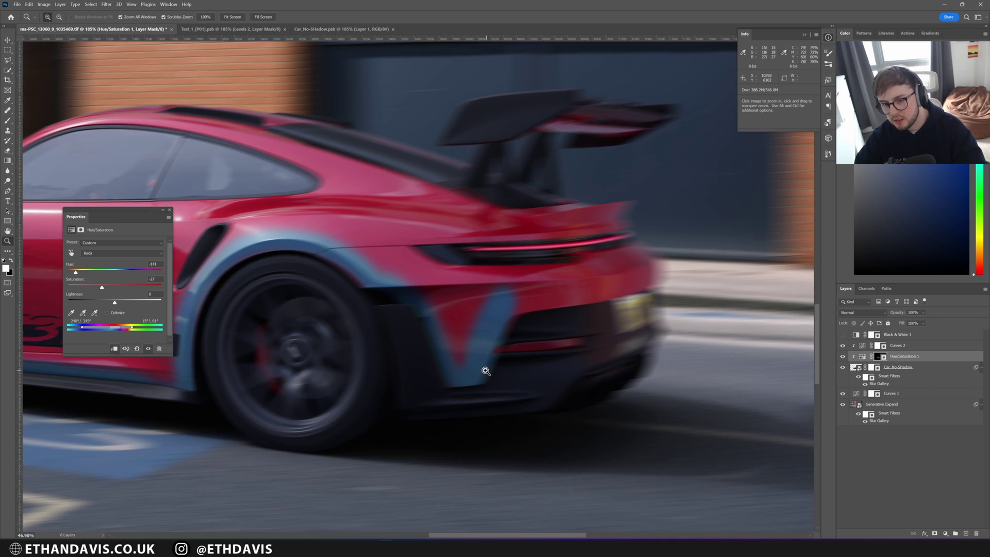
- Paint the recolour over the car's rear end and mask the taillight strip back to red
right_click_drag(500, 330, 517, 332, "alt")
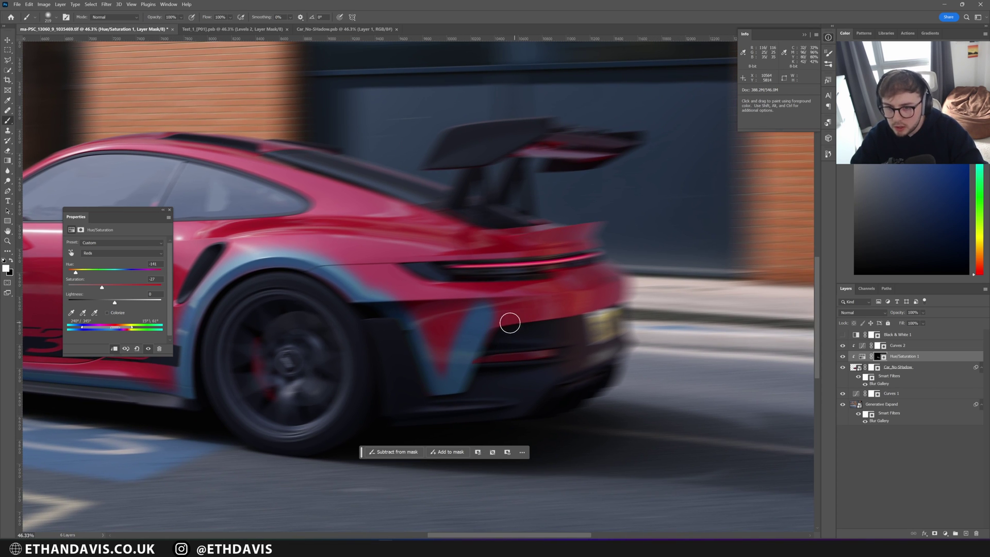
scroll(519, 262, "up", 2, "alt")
mouse_move(520, 263)
right_mouse_down("alt")
mouse_move(482, 256)
mouse_move(464, 266)
right_mouse_up("alt")
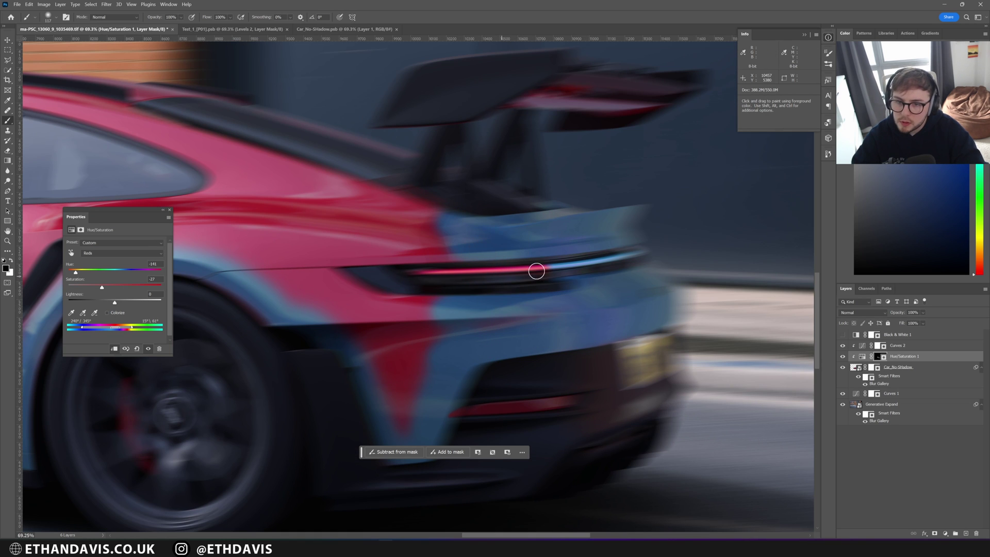
key("x")
scroll(681, 242, "up", 4, "alt")
mouse_move(459, 324)
right_mouse_down("alt")
mouse_move(415, 326)
mouse_move(460, 348)
right_mouse_up("alt")
scroll(573, 236, "down", 5, "alt")
- Fill the remaining roof, door, side and rear bodywork with white on the mask, using the red mask overlay as a guide
key("backslash")
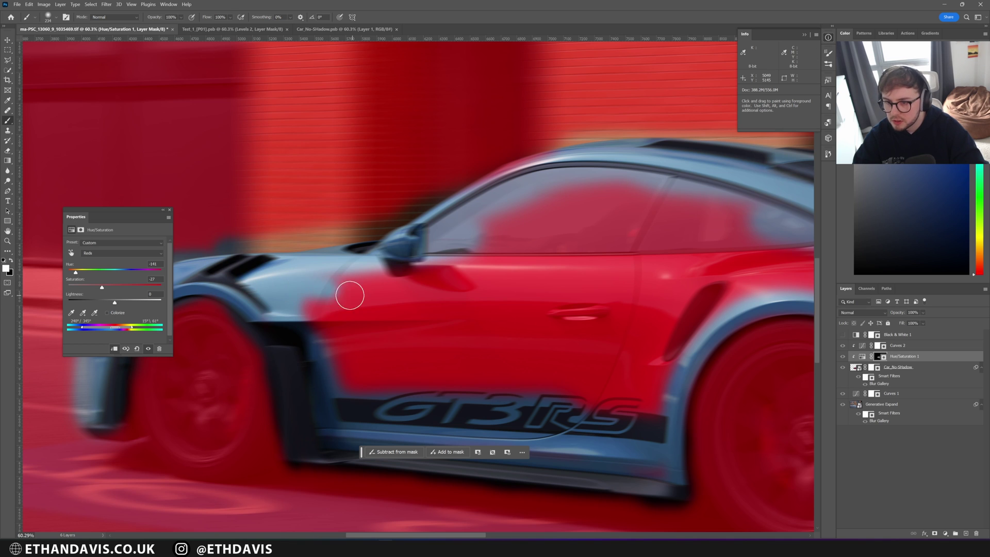
left_click_drag(710, 183, 364, 154)
right_click_drag(442, 197, 433, 200, "alt")
left_click_drag(433, 200, 453, 177)
right_click_drag(453, 177, 371, 252, "alt")
mouse_move(336, 287)
left_mouse_down()
mouse_move(494, 229)
mouse_move(426, 238)
mouse_move(519, 250)
mouse_move(587, 299)
mouse_move(483, 239)
mouse_move(565, 334)
left_mouse_up()
right_click_drag(576, 283, 596, 281, "alt")
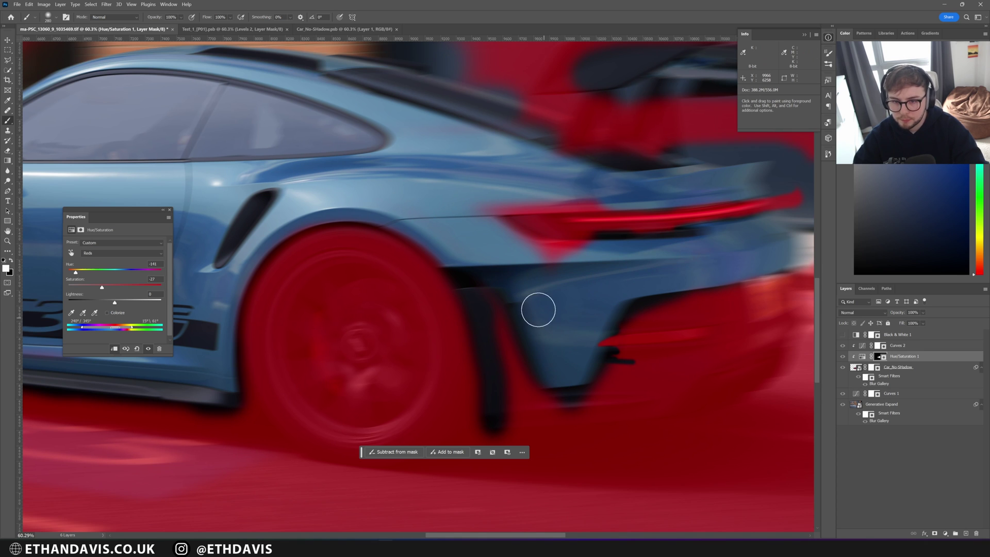
- Display the Hue/Saturation mask on its own, paint out the remaining gaps in white, and return to the image
scroll(555, 344, "down", 2, "alt")
left_click(892, 356)
left_click(878, 357, "alt")
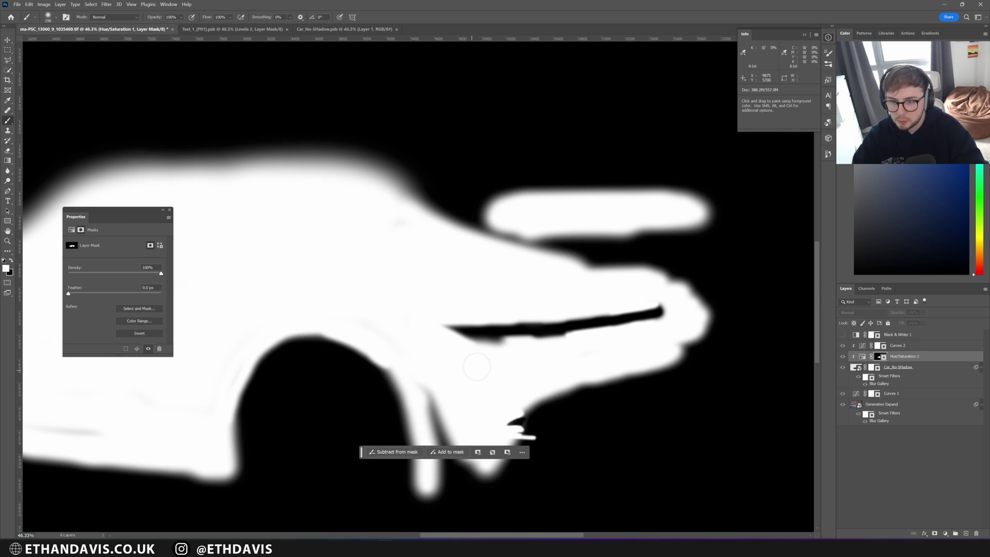
scroll(504, 398, "down", 3, "alt")
right_click_drag(380, 327, 450, 339, "alt")
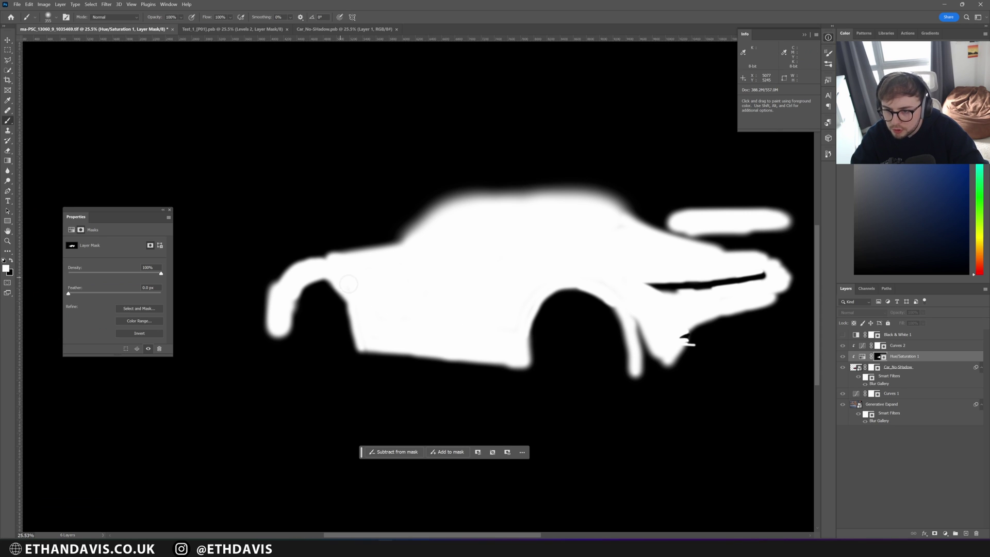
left_click_drag(583, 231, 554, 227)
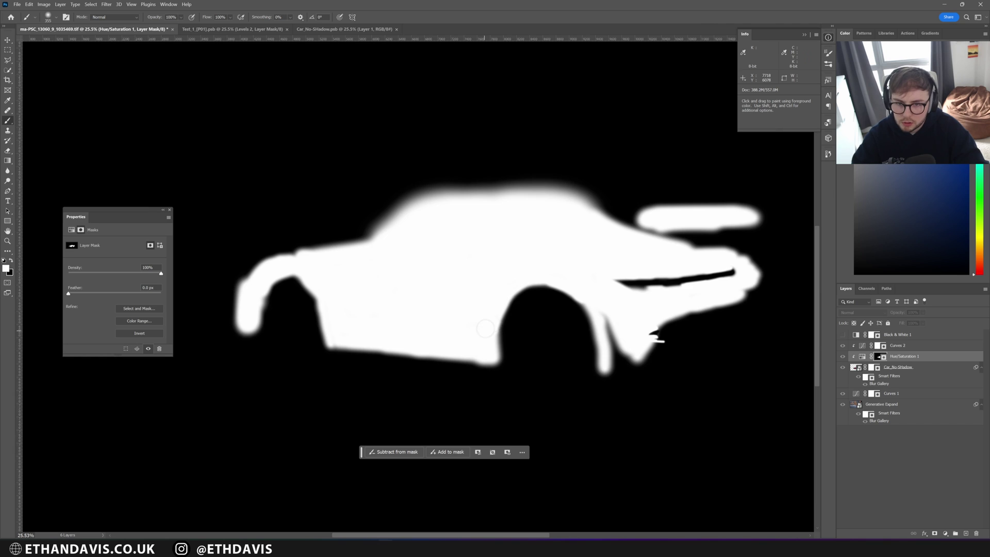
key("ctrl+2")
- Compare the car's original red and new blue by switching the Hue/Saturation layer off and on, leaving it visible
left_click(844, 357)
left_click(844, 357)
left_click(843, 357)
left_click(843, 357)
left_click(843, 357)
left_click(843, 357)
left_click(843, 356)
left_click(843, 356)
left_click(843, 357)
left_click(843, 357)
- Softly blend the recolour mask over the blurred rear bumper corner with a large brush at 20% opacity
scroll(808, 344, "right", 5, "ctrl")
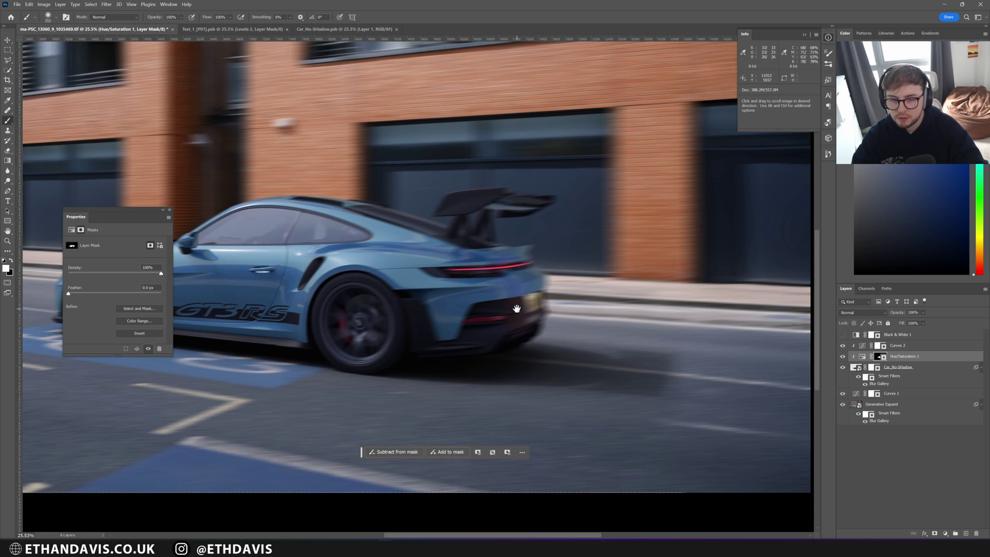
scroll(516, 274, "up", 5, "alt")
right_click_drag(546, 393, 593, 394, "alt")
key("4")
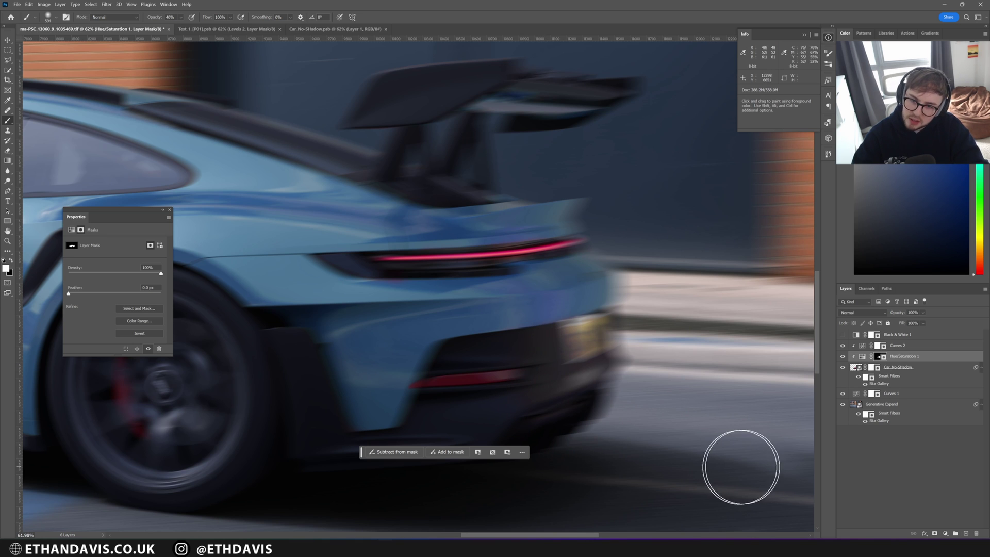
key("2")
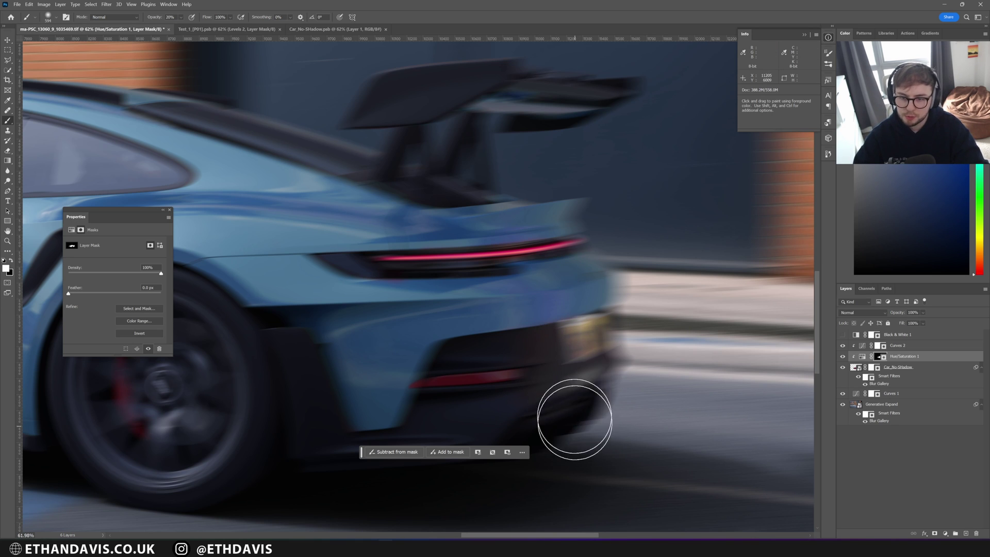
key("z")
left_click_drag(619, 397, 580, 396)
scroll(581, 395, "down", 2, "alt")
key("b")
scroll(650, 400, "up", 5, "alt")
right_click_drag(641, 365, 593, 294, "alt")
key("z")
scroll(564, 285, "down", 5, "alt")
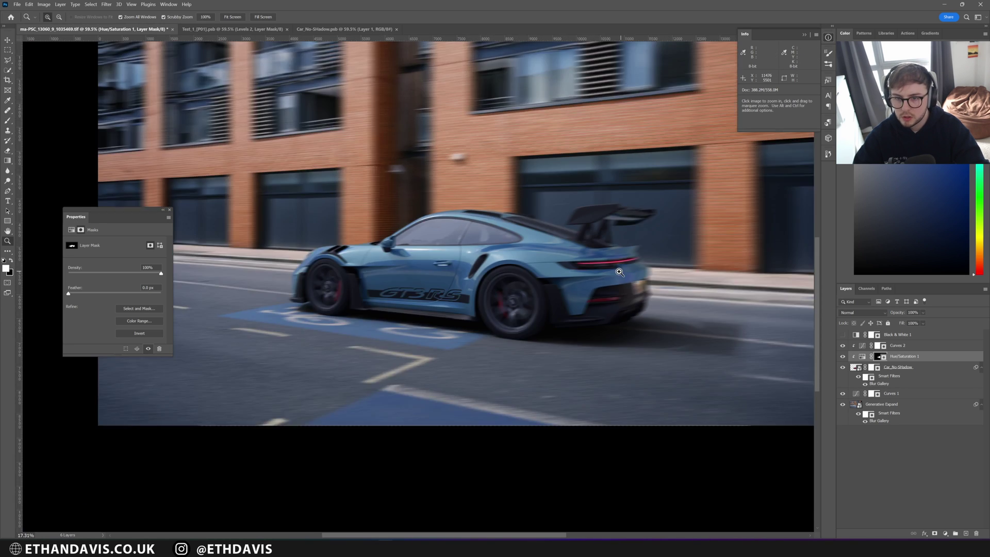
- Compare the car with and without the Hue/Saturation recolour, and inspect the blue bodywork up close and within the whole scene
scroll(606, 326, "up", 3, "alt")
scroll(605, 326, "down", 1, "alt")
key("b")
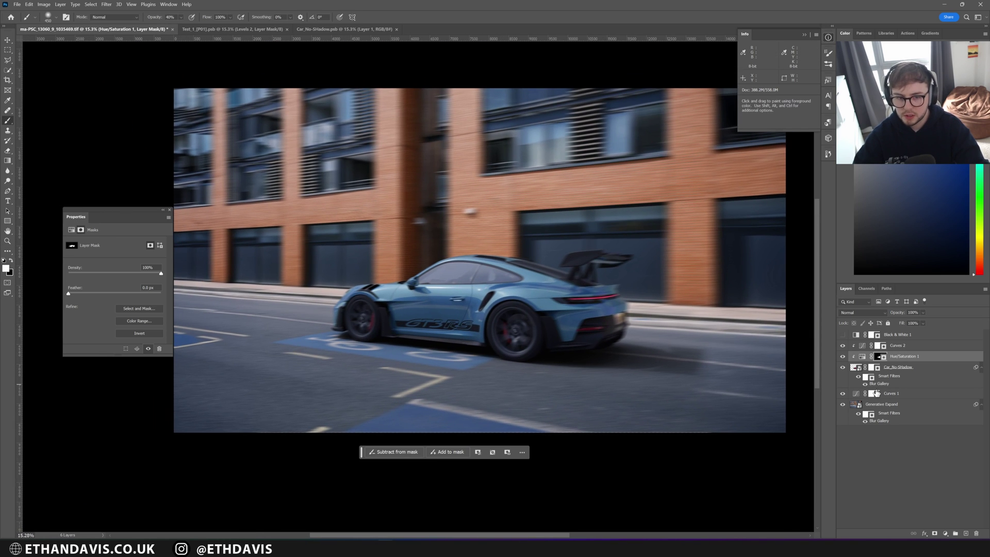
left_click(843, 357)
left_click(843, 357)
key("ctrl+comma")
key("ctrl+comma")
key("ctrl+comma")
key("ctrl+comma")
key("ctrl+comma")
key("ctrl+comma")
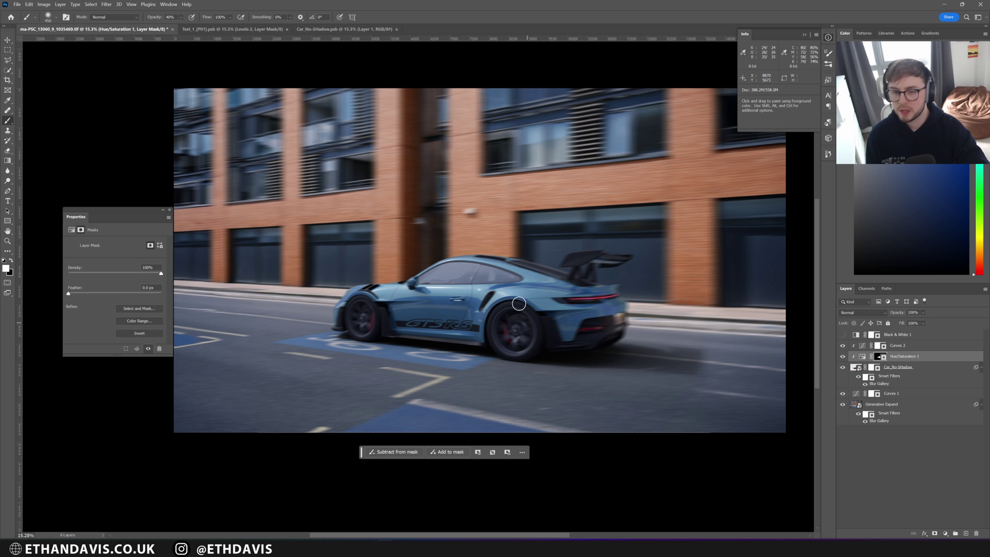
mouse_move(455, 270)
left_mouse_down()
mouse_move(469, 288)
mouse_move(448, 310)
mouse_move(492, 303)
left_mouse_up()
key("b")
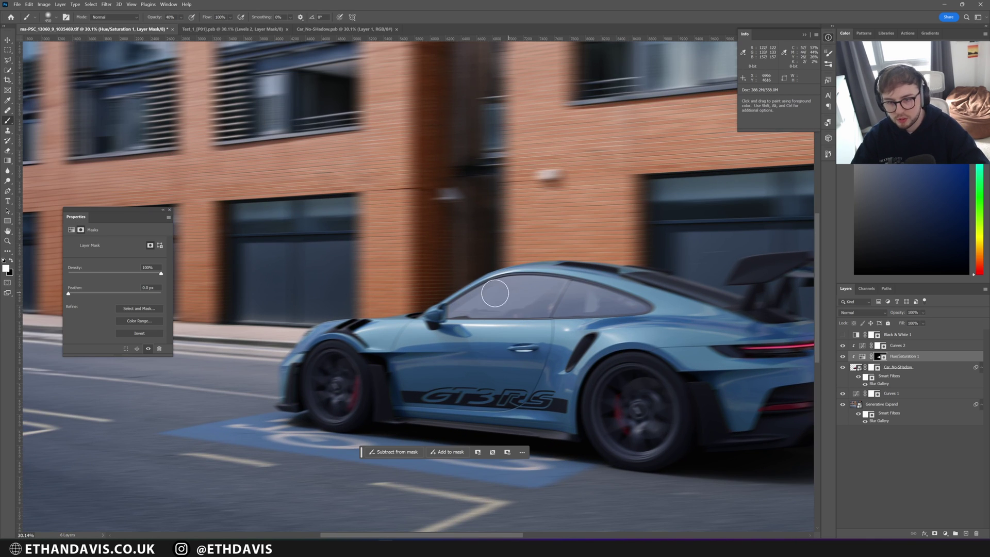
left_click_drag(580, 298, 518, 302)
left_click_drag(694, 376, 709, 369)
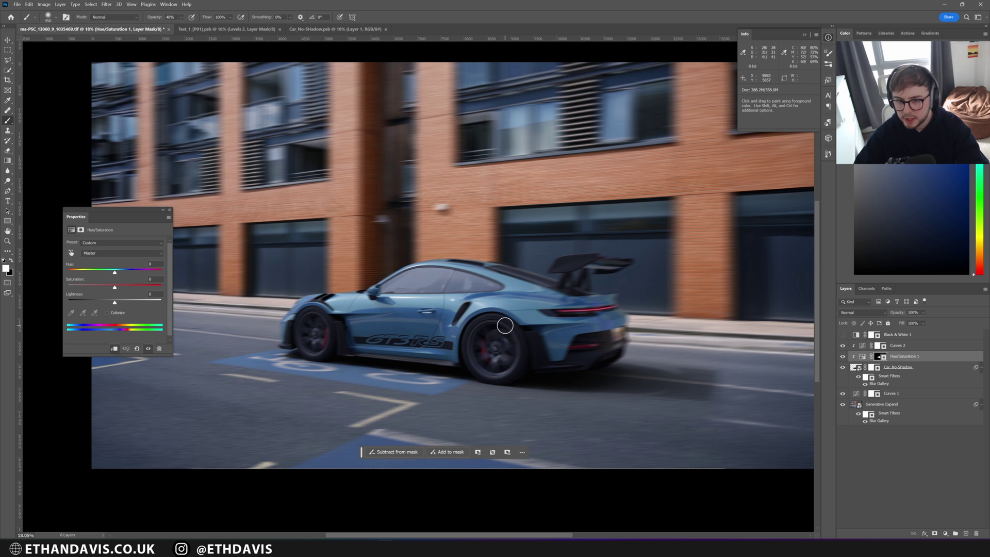
scroll(630, 227, "down", 2, "alt")
scroll(629, 227, "up", 2, "alt")
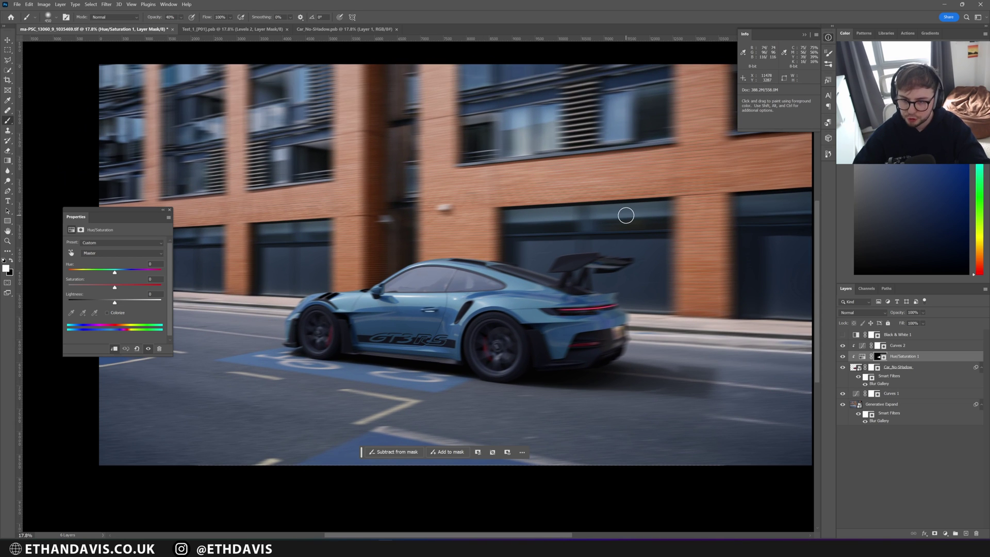
- Strengthen the background's motion blur through the Generative Expand layer's Blur Gallery filter, and delete the Black & White 1 layer
double_click(876, 419)
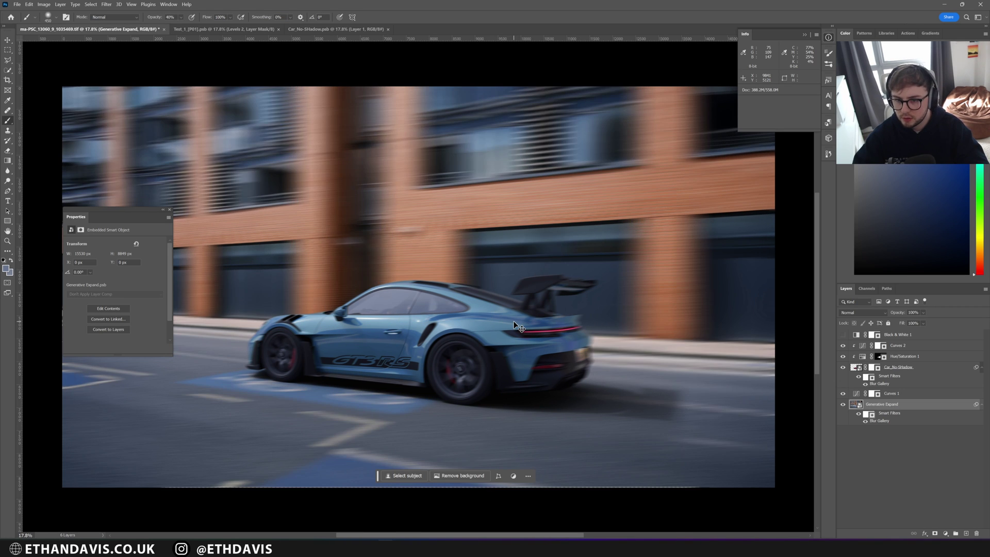
left_click(899, 335)
left_click(976, 533)
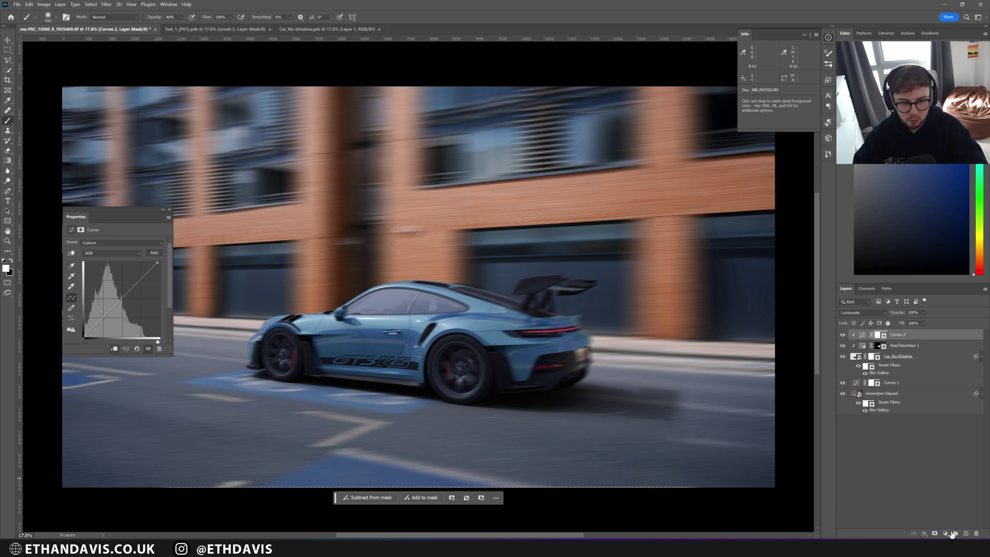
- Add a Levels adjustment at the top of the layer stack with input black at 4 and input white at 214
left_click(945, 534)
left_click(943, 432)
scroll(567, 315, "down", 1, "alt")
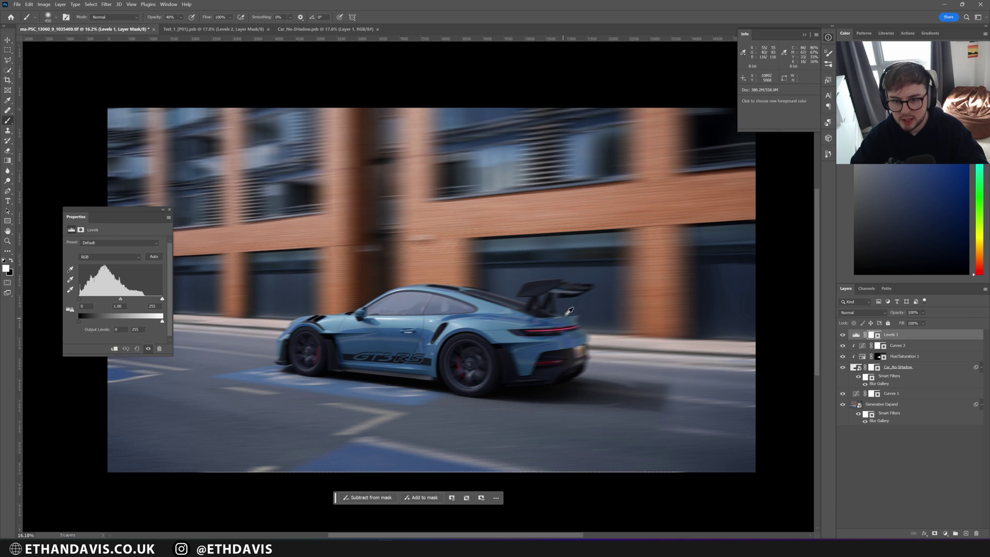
scroll(567, 314, "down", 1, "alt")
mouse_move(162, 301)
left_mouse_down()
mouse_move(146, 300)
mouse_move(152, 308)
left_mouse_up()
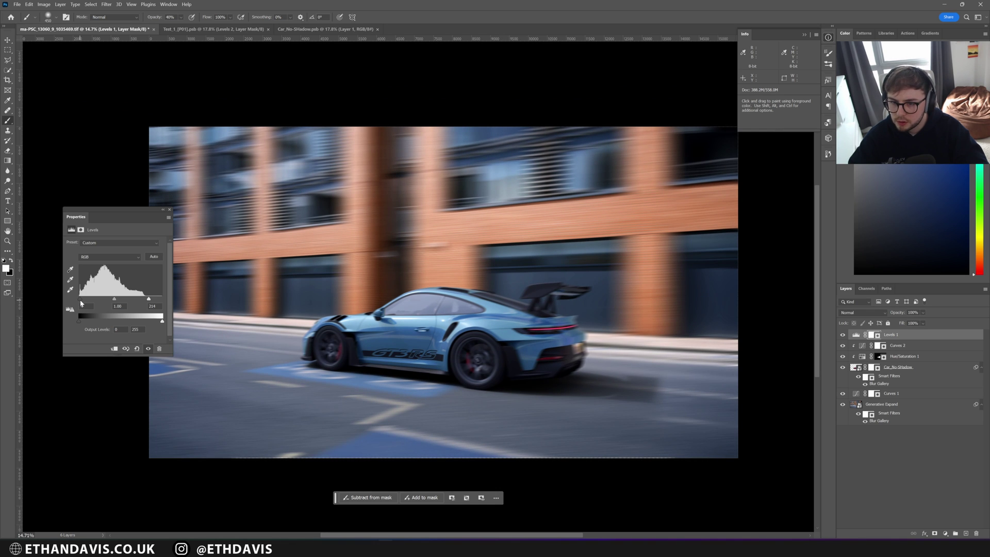
- Compare the scene's brightness and contrast by repeatedly switching the Levels adjustment off and on, leaving it visible
left_click(842, 335)
left_click(842, 335)
left_click(842, 335)
left_click(842, 335)
left_click(842, 336)
left_click(842, 336)
left_click(842, 335)
left_click(842, 335)
left_click(842, 336)
left_click(842, 335)
left_click(842, 336)
left_click(842, 335)
left_click(842, 336)
left_click(842, 336)
key("z")
left_click_drag(509, 342, 529, 339)
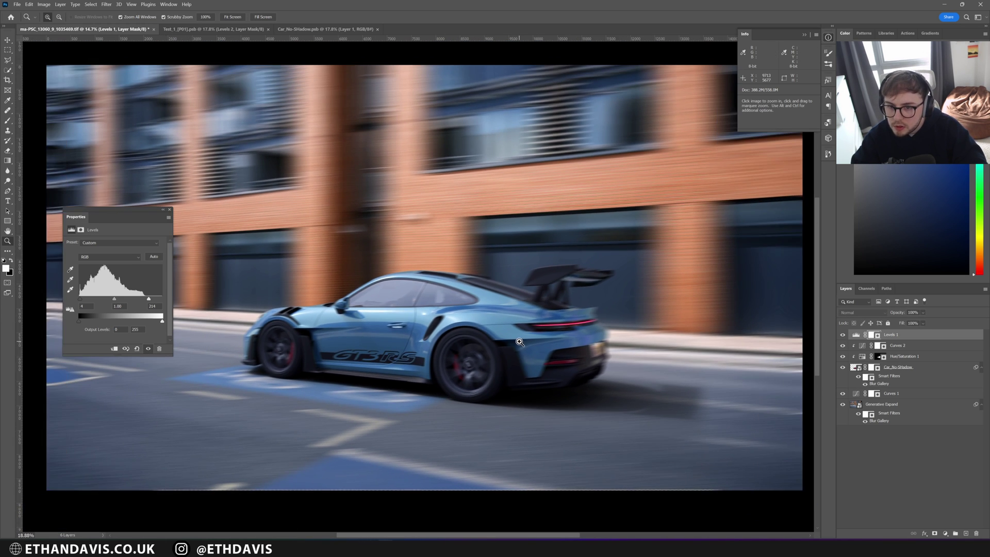
- Create a blank layer above Curves 2 and choose a smoke brush from the brush presets for painting tyre smoke
key("b")
left_click(915, 347)
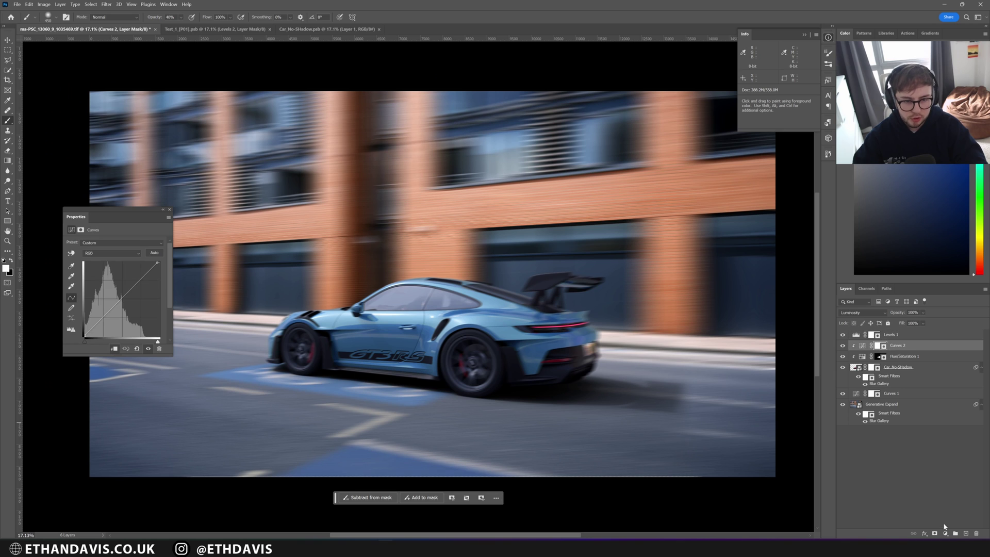
left_click(965, 532)
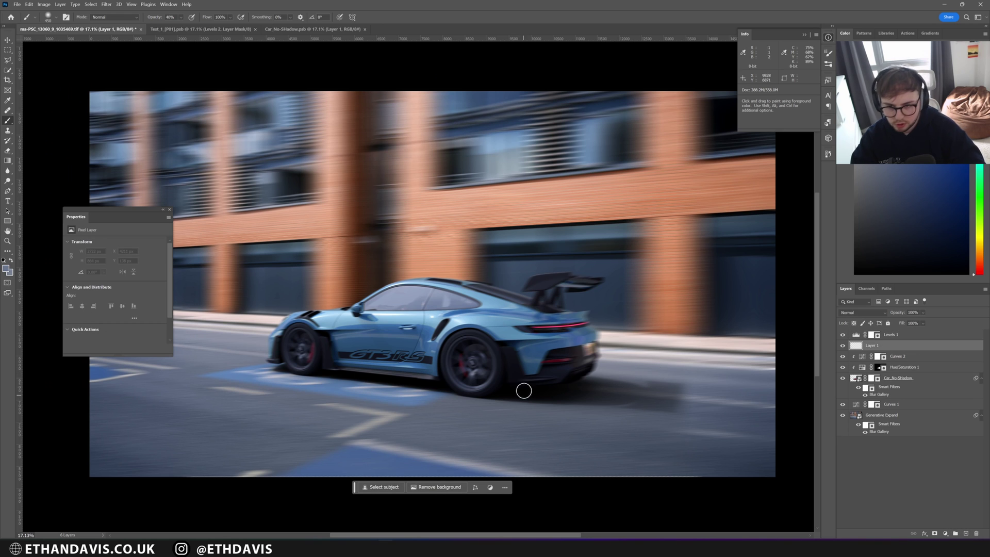
right_click(504, 372)
scroll(534, 469, "down", 5)
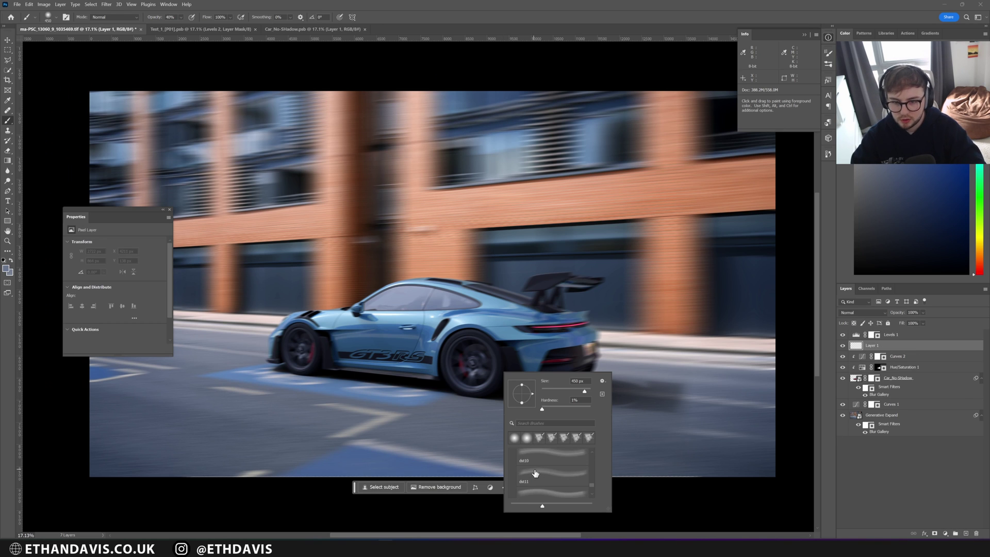
scroll(539, 474, "down", 2)
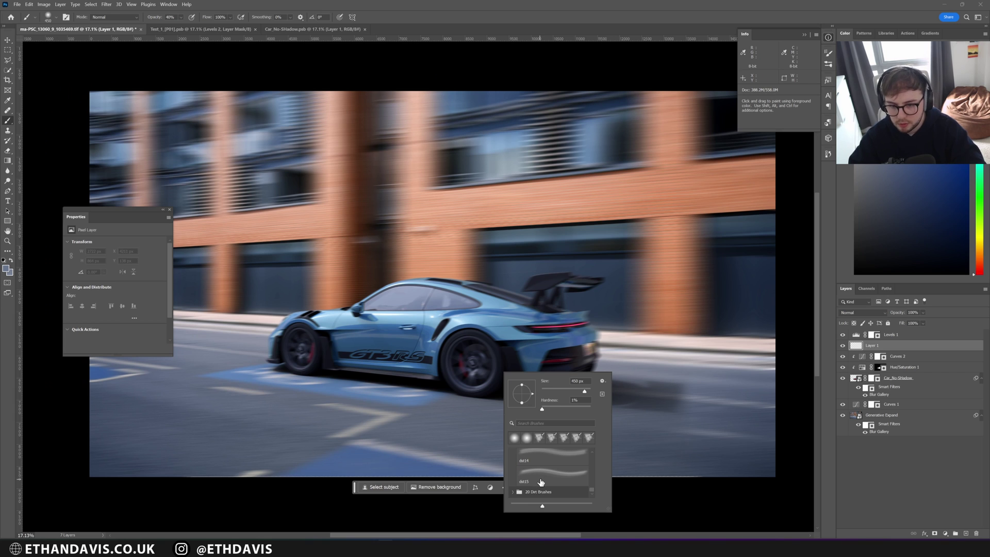
scroll(547, 490, "up", 5)
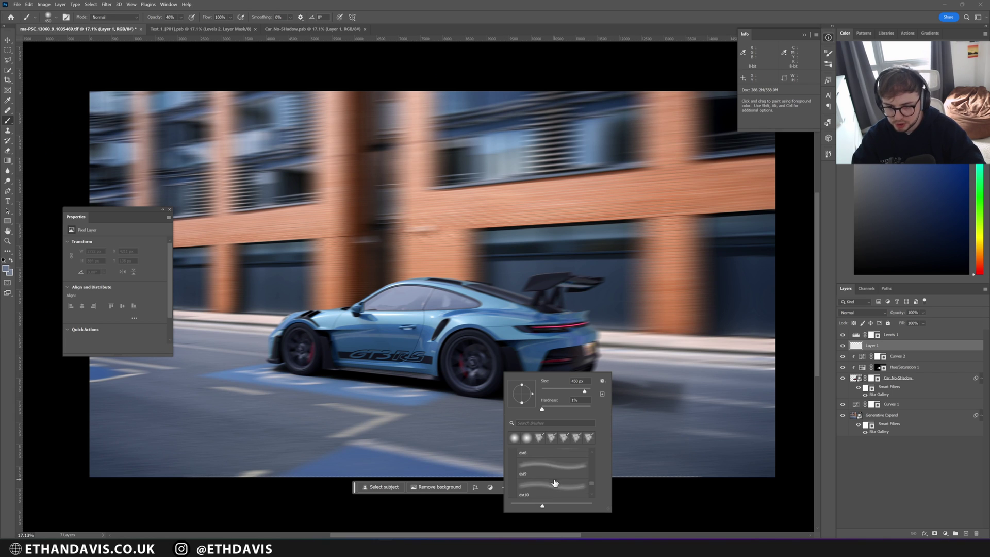
scroll(555, 480, "up", 3)
scroll(557, 483, "up", 4)
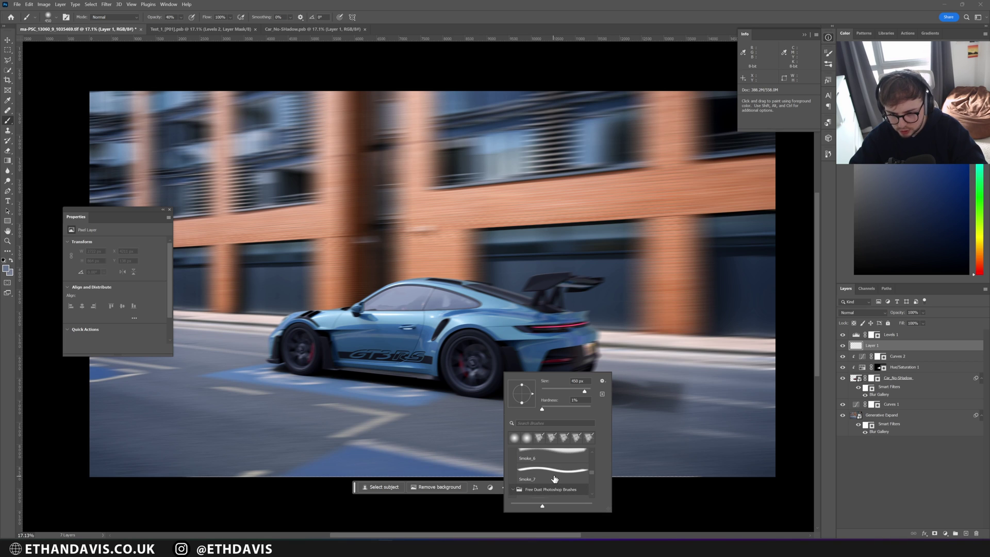
scroll(556, 474, "up", 1)
- Try painting white smoke from the rear wheel across the road behind the car, and undo the stroke
right_click_drag(403, 388, 441, 385, "alt")
right_click_drag(552, 404, 572, 407, "alt")
mouse_move(530, 393)
left_mouse_down()
mouse_move(557, 397)
mouse_move(477, 380)
mouse_move(718, 397)
mouse_move(724, 354)
mouse_move(612, 388)
left_mouse_up()
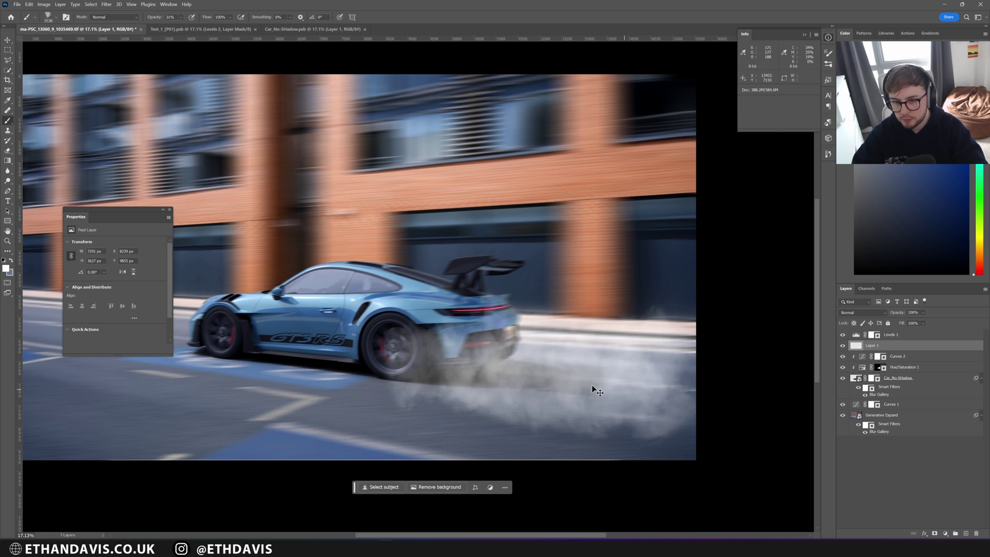
key("ctrl+z")
- Paint soft white smoke from the rear wheel across the road behind the car with an enlarged smoke brush at 31% opacity
right_click_drag(445, 363, 462, 361, "alt")
mouse_move(535, 385)
left_mouse_down()
mouse_move(571, 366)
mouse_move(642, 386)
mouse_move(707, 375)
mouse_move(661, 332)
mouse_move(548, 393)
left_mouse_up()
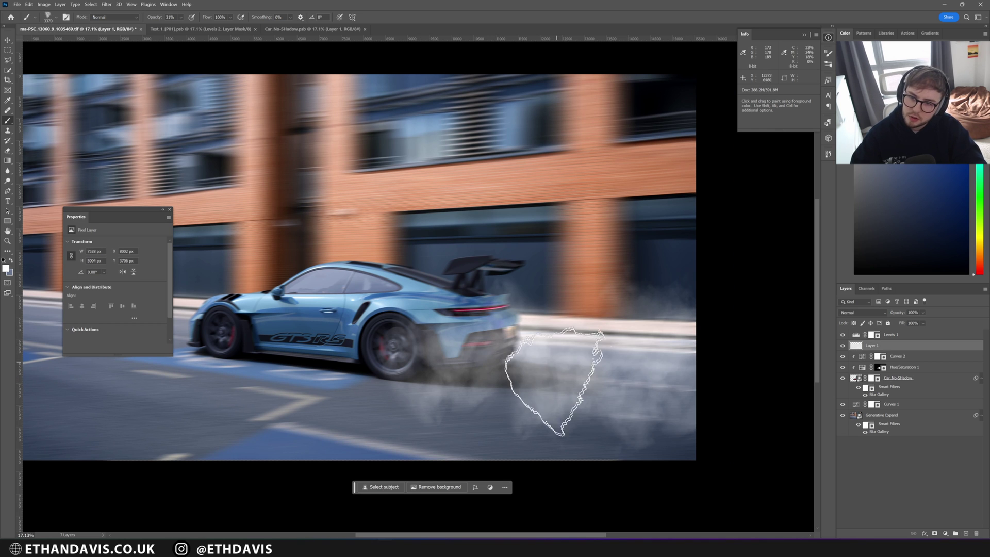
- Mask the smoke layer, thin the smoke around the car and road with black at 40% brush opacity, and lower the layer's opacity
left_click(935, 533)
key("x")
key("4")
key("bracketleft")
key("bracketleft")
key("bracketleft")
key("bracketleft")
key("bracketleft")
key("bracketleft")
key("bracketleft")
left_click_drag(482, 413, 485, 418)
key("bracketright")
key("bracketright")
key("bracketright")
key("bracketright")
key("bracketright")
key("bracketright")
key("bracketright")
key("bracketright")
key("bracketright")
key("bracketright")
mouse_move(504, 287)
left_mouse_down()
mouse_move(722, 320)
mouse_move(713, 403)
left_mouse_up()
left_click_drag(912, 324, 914, 323)
mouse_move(507, 342)
right_mouse_down("alt")
mouse_move(475, 364)
mouse_move(441, 353)
mouse_move(412, 360)
right_mouse_up("alt")
key("x")
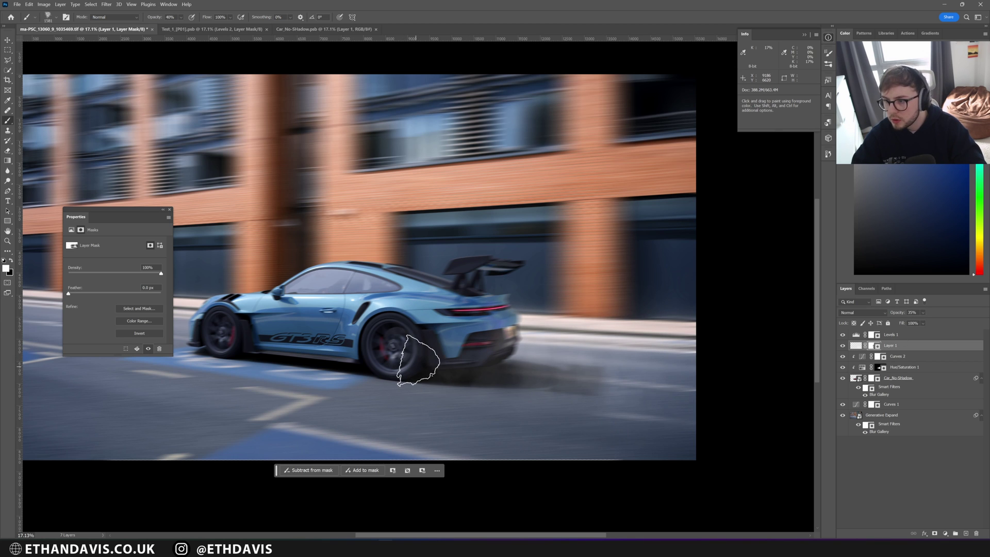
right_click_drag(471, 364, 510, 363, "alt")
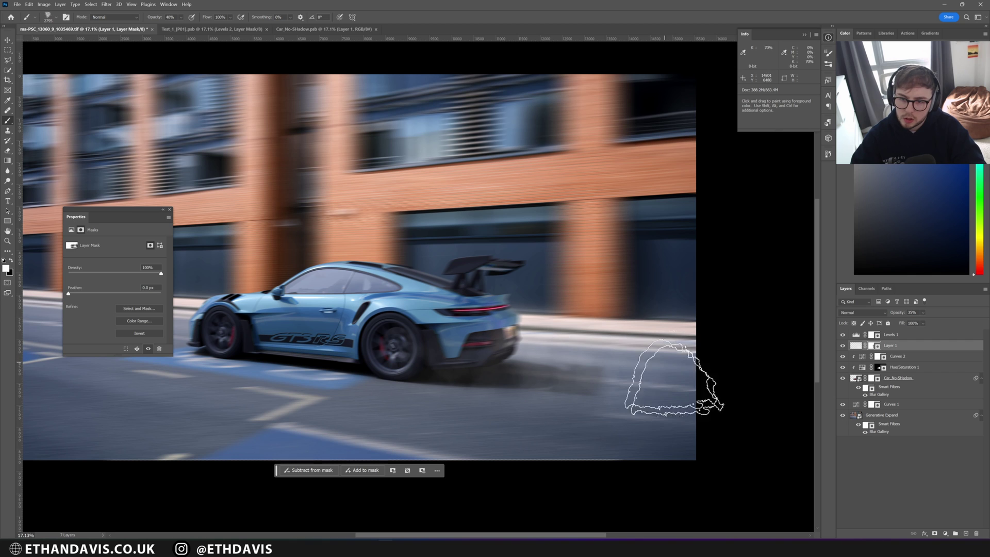
right_click_drag(370, 361, 363, 362, "alt")
key("x")
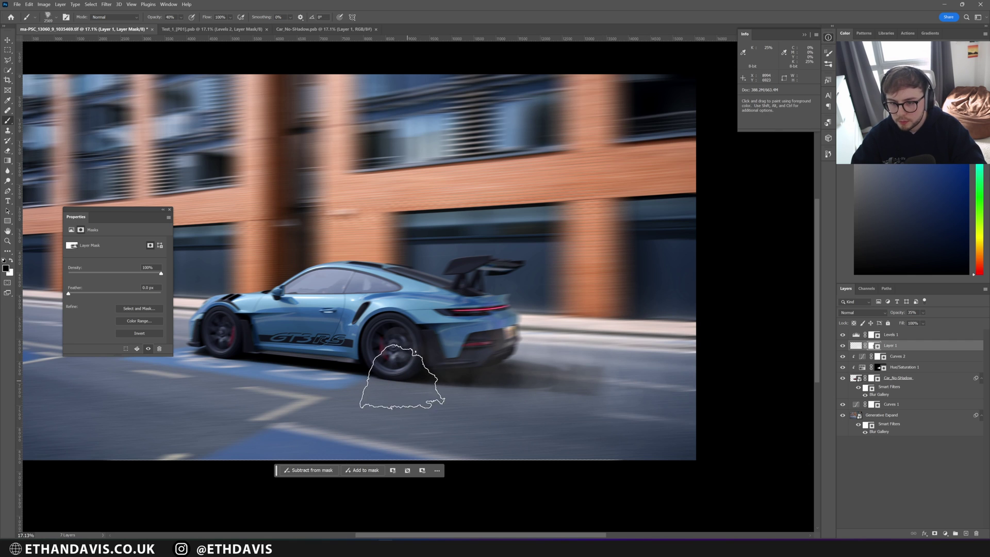
left_click(856, 345)
key("x")
right_click_drag(428, 364, 408, 371, "alt")
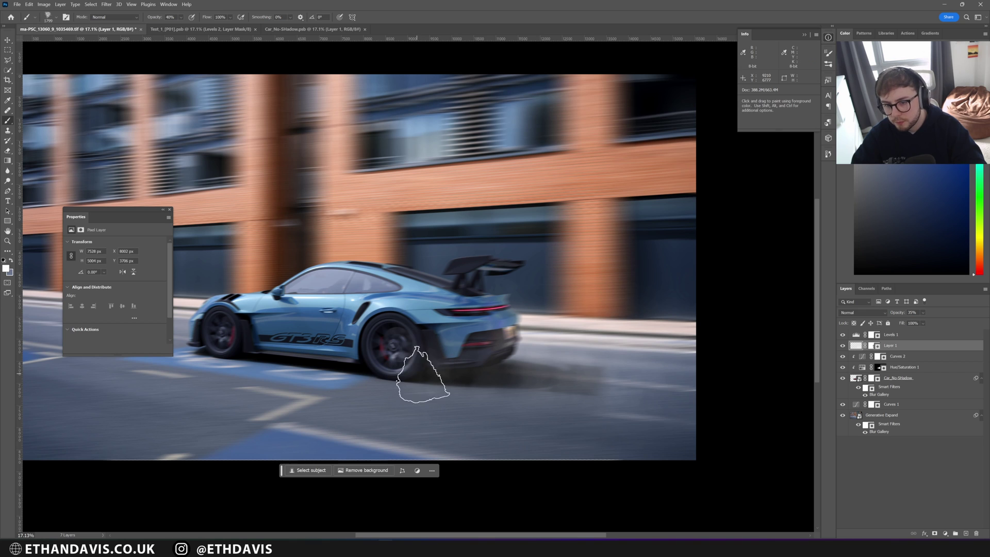
- Softly paint black at 10% opacity on the Levels mask over the rear wheel area, and check the adjustment off and on
left_click(877, 334)
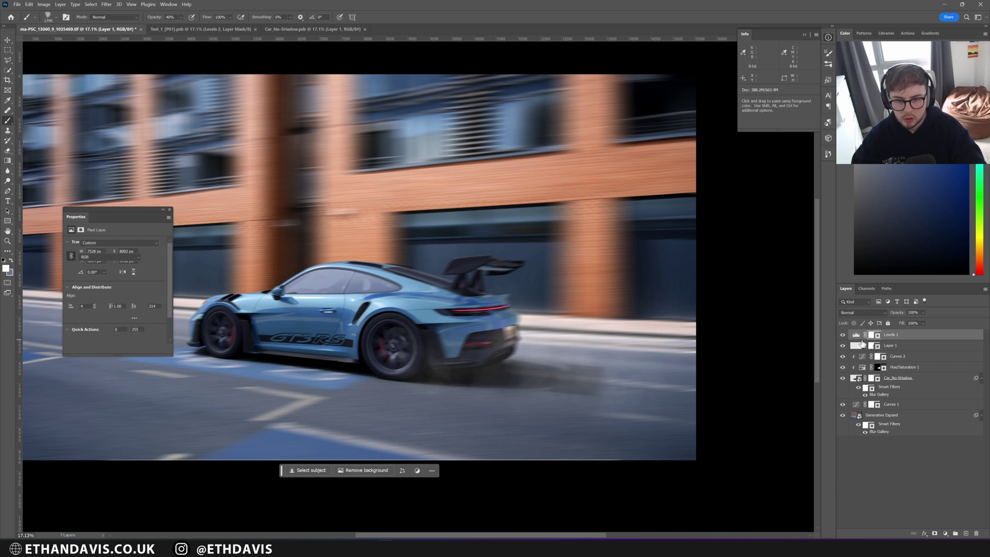
key("x")
key("1")
mouse_move(453, 376)
right_mouse_down("alt")
mouse_move(474, 365)
mouse_move(379, 334)
right_mouse_up("alt")
mouse_move(379, 333)
left_mouse_down()
mouse_move(464, 413)
mouse_move(425, 359)
mouse_move(452, 379)
left_mouse_up()
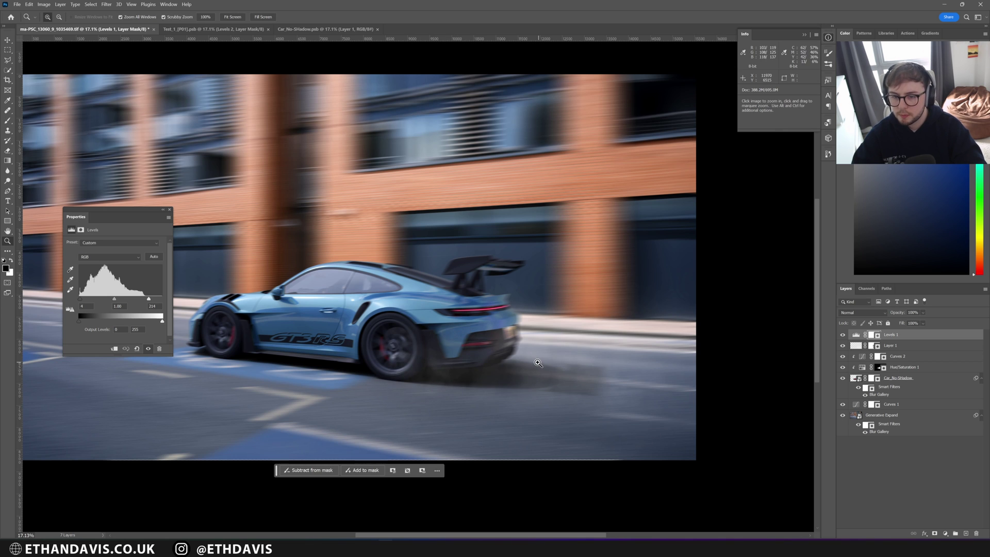
scroll(662, 364, "down", 2, "alt")
left_click(842, 335)
left_click(843, 334)
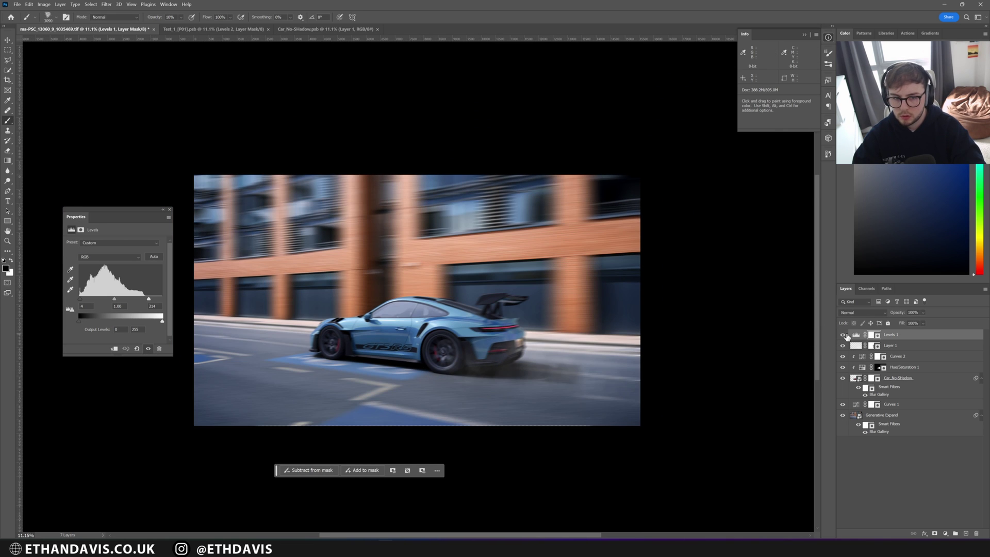
- Judge the smoke behind the car by switching Layer 1 off and on, leaving it visible, at close and full views
left_click(876, 345)
scroll(511, 384, "up", 3, "alt")
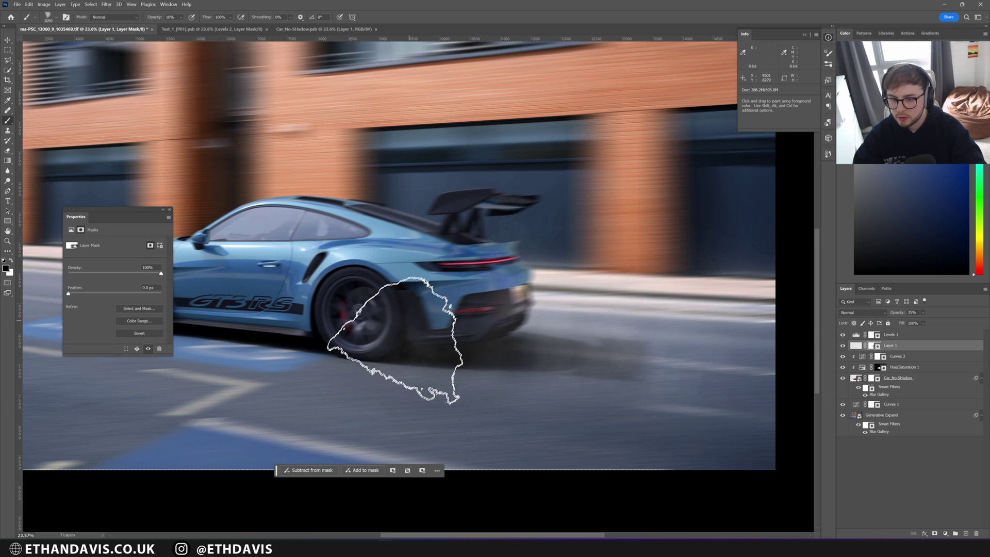
key("z")
left_click_drag(620, 386, 601, 384)
key("b")
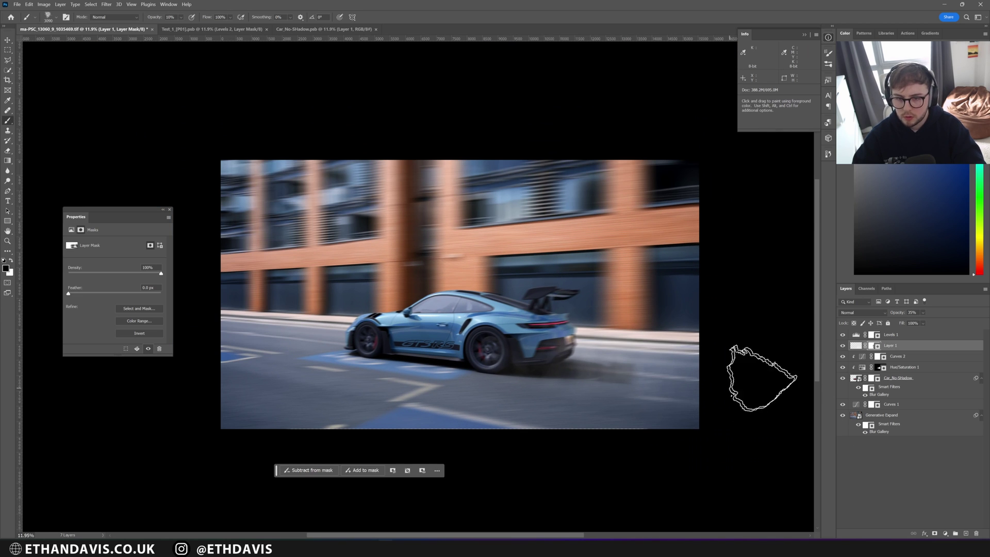
left_click(842, 346)
left_click(842, 345)
left_click(842, 345)
left_click(842, 345)
left_click(842, 345)
scroll(660, 317, "up", 1, "alt")
key("b")
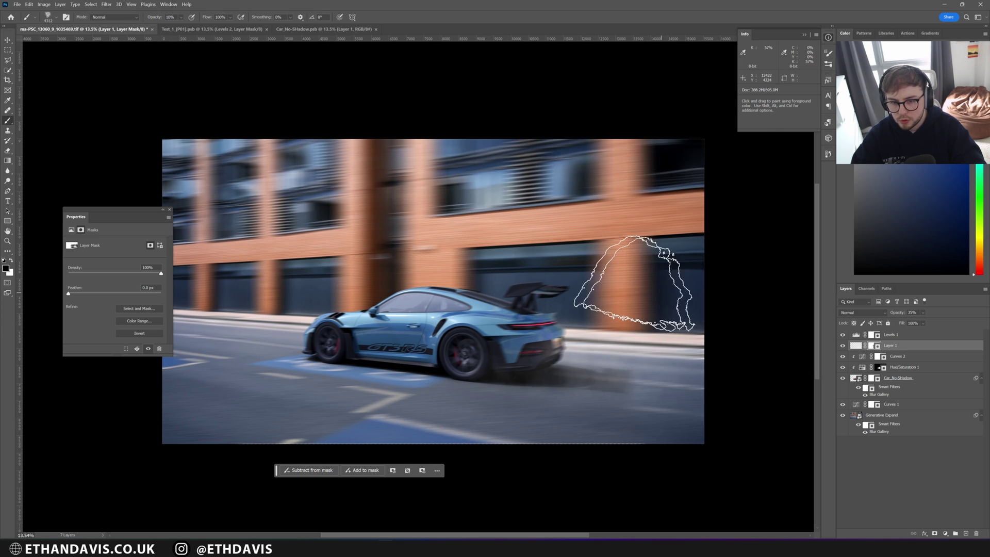
key("z")
scroll(543, 311, "down", 1, "alt")
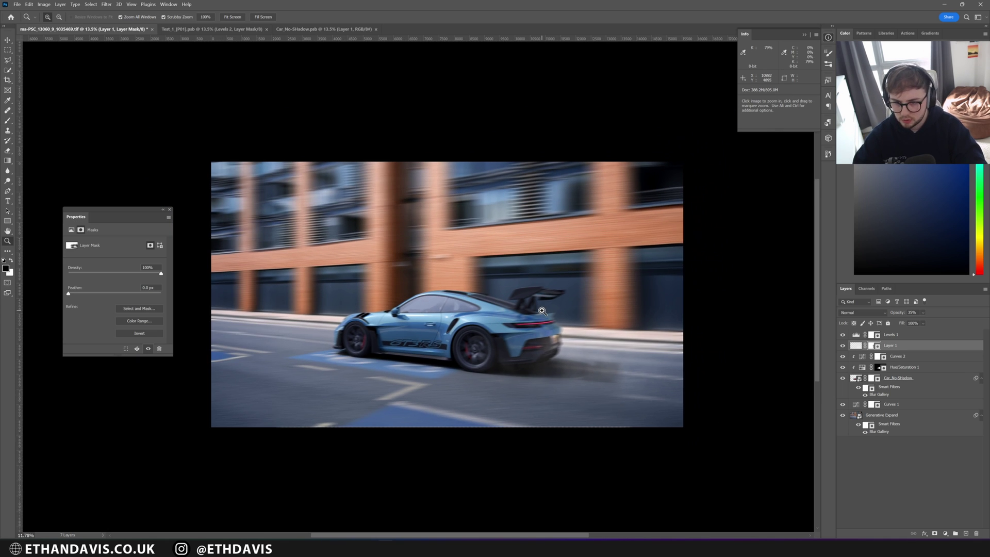
- Paint haze in the sampled road colour at 20% brush opacity on a new layer above the smoke, and set that layer to 37% opacity
scroll(491, 295, "up", 1, "alt")
key("ctrl+shift+alt+n")
key("b")
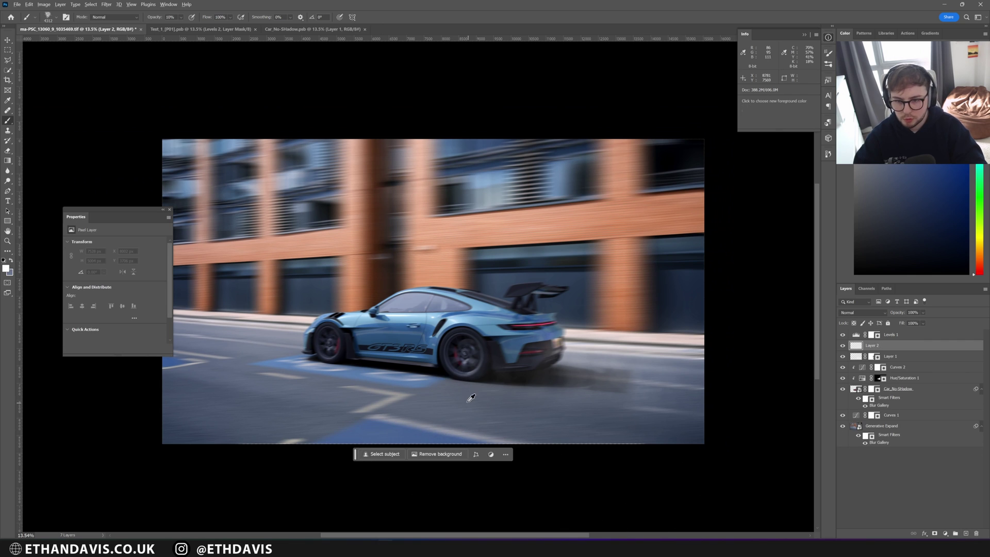
left_click(469, 397, "alt")
key("2")
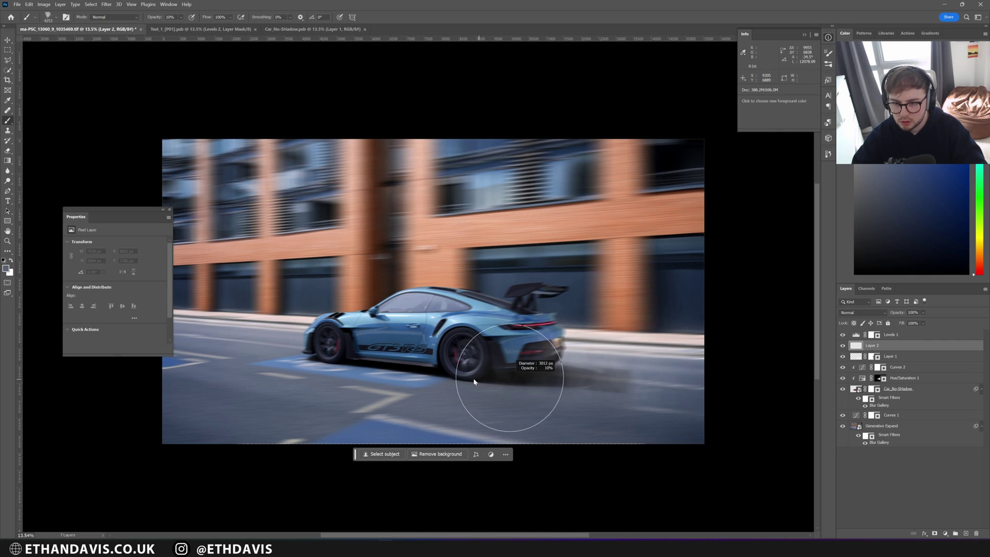
key("bracketleft")
left_click(521, 329)
key("bracketright")
mouse_move(524, 386)
left_mouse_down()
mouse_move(695, 384)
mouse_move(458, 376)
mouse_move(448, 392)
mouse_move(309, 368)
mouse_move(454, 433)
left_mouse_up()
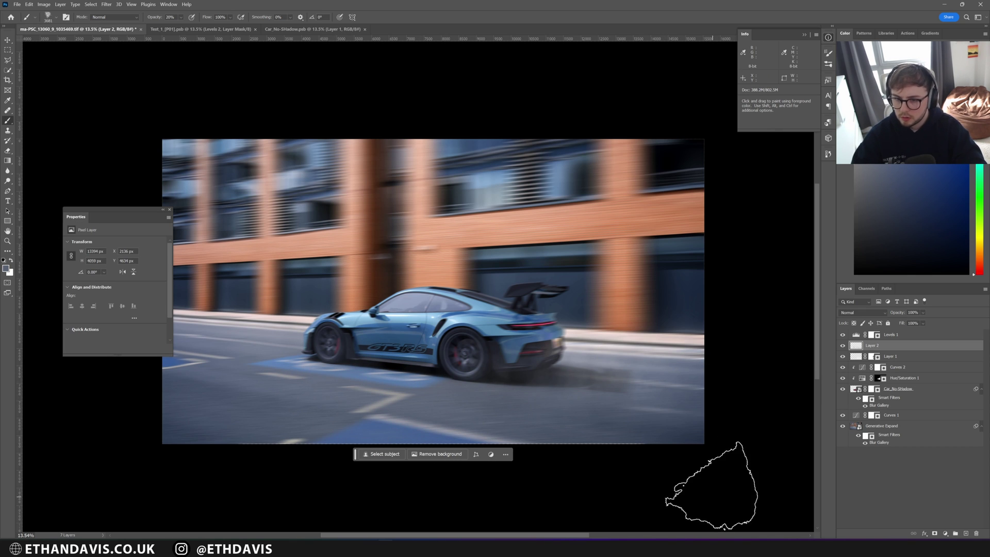
left_click_drag(910, 320, 913, 321)
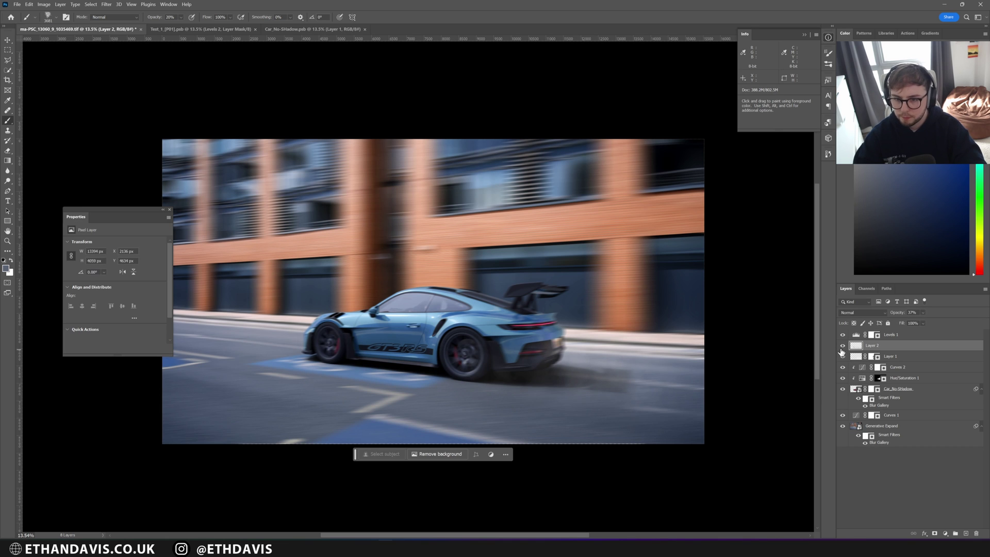
- Brush a little more road-coloured haze over the base of the rear wheel with a smaller smoke brush at 20% opacity
key("z")
left_click_drag(462, 382, 485, 382)
key("b")
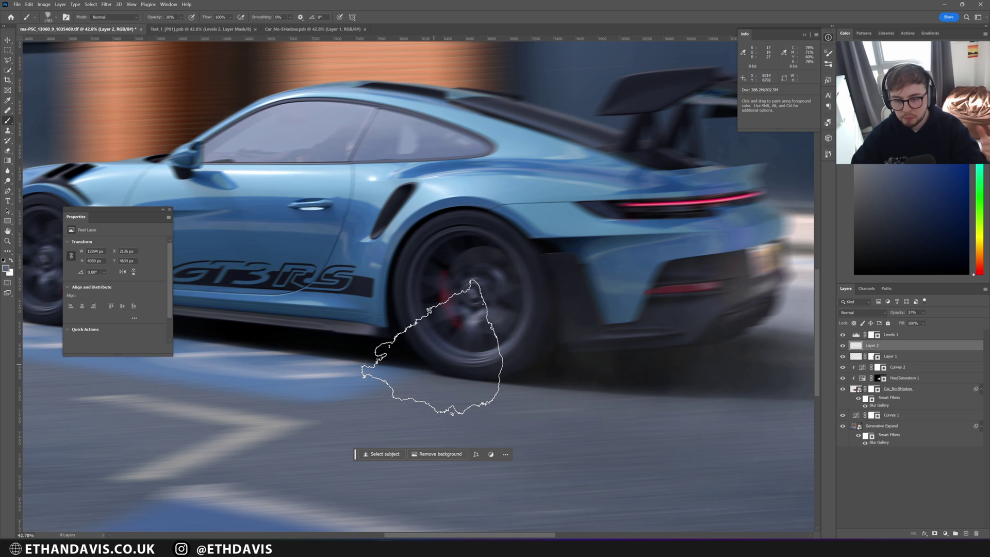
mouse_move(432, 346)
left_mouse_down()
mouse_move(451, 270)
mouse_move(461, 366)
left_mouse_up()
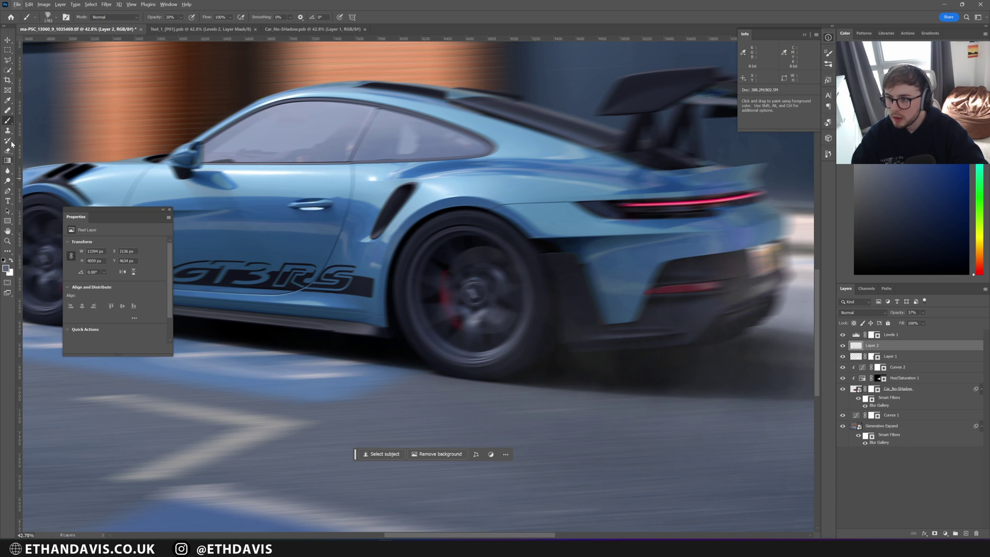
- Choose the Soft Round brush and shrink it to suit the rear wheel area
right_click(404, 355)
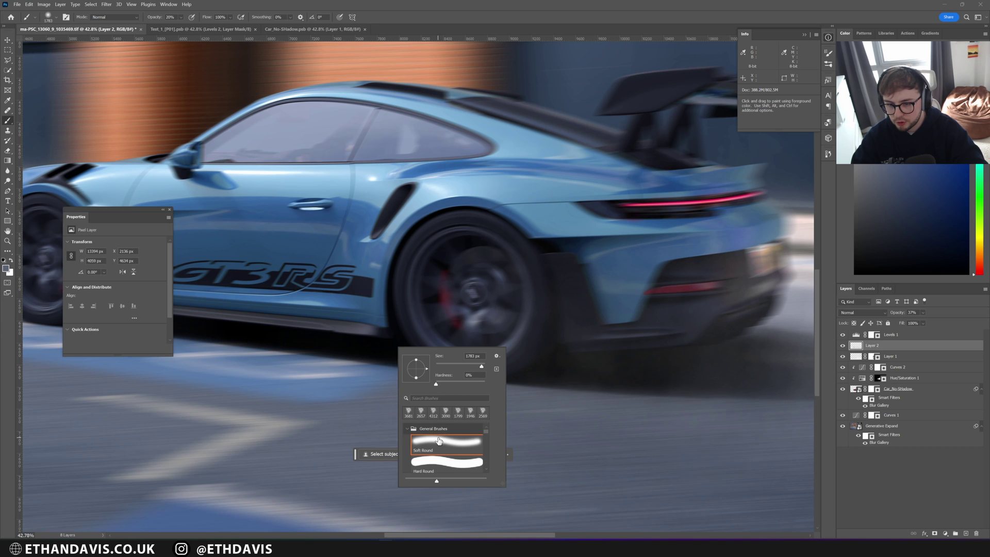
left_click(438, 441)
scroll(546, 404, "up", 2, "alt")
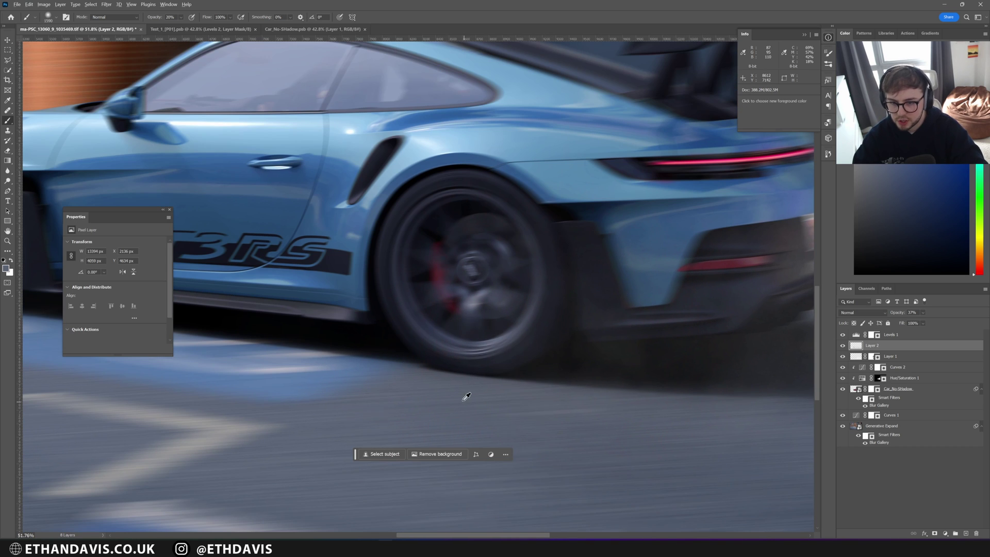
right_click_drag(462, 401, 419, 397, "alt")
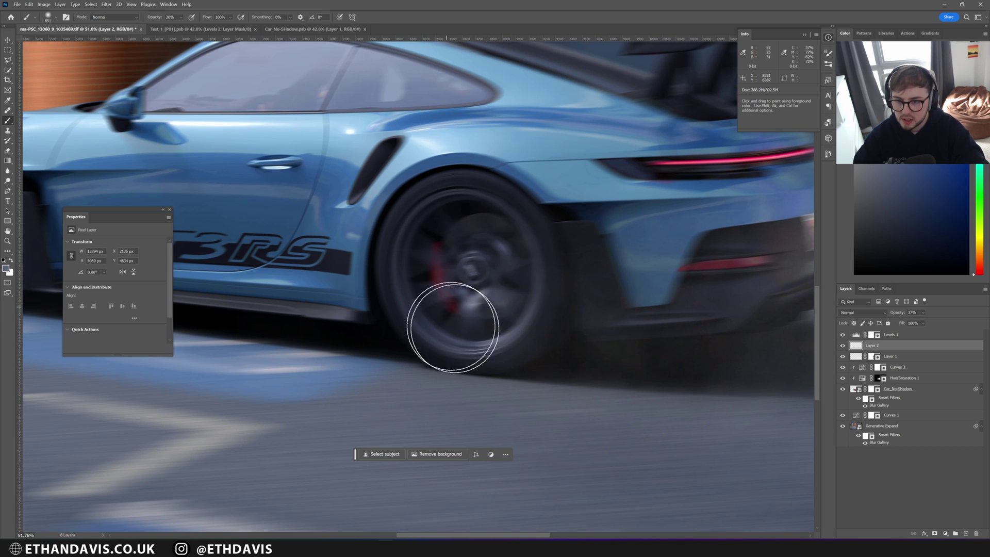
- Add a clipped Hue/Saturation adjustment above Curves 2 with a slight negative hue shift and saturation -24, and invert its mask to black
left_click(890, 390)
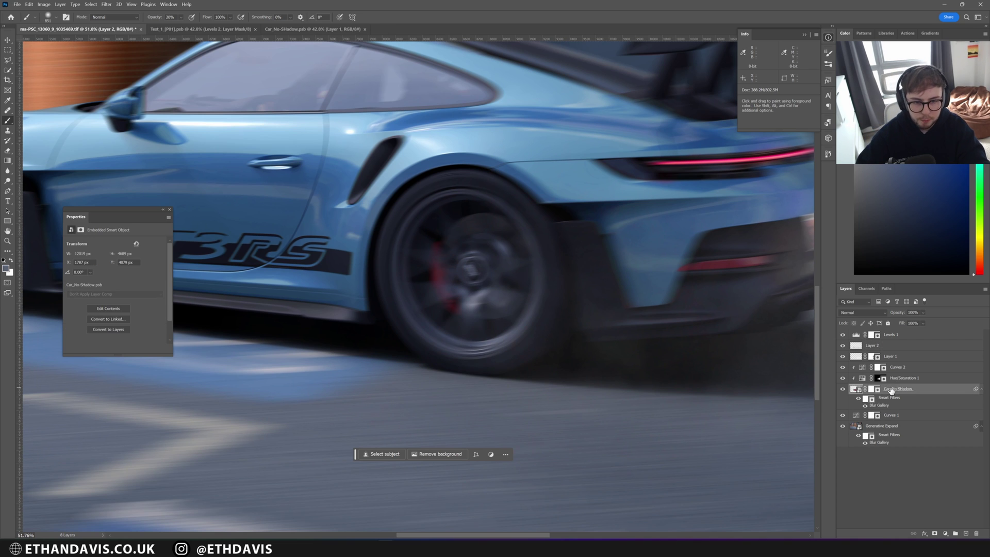
left_click(897, 367)
left_click(944, 532)
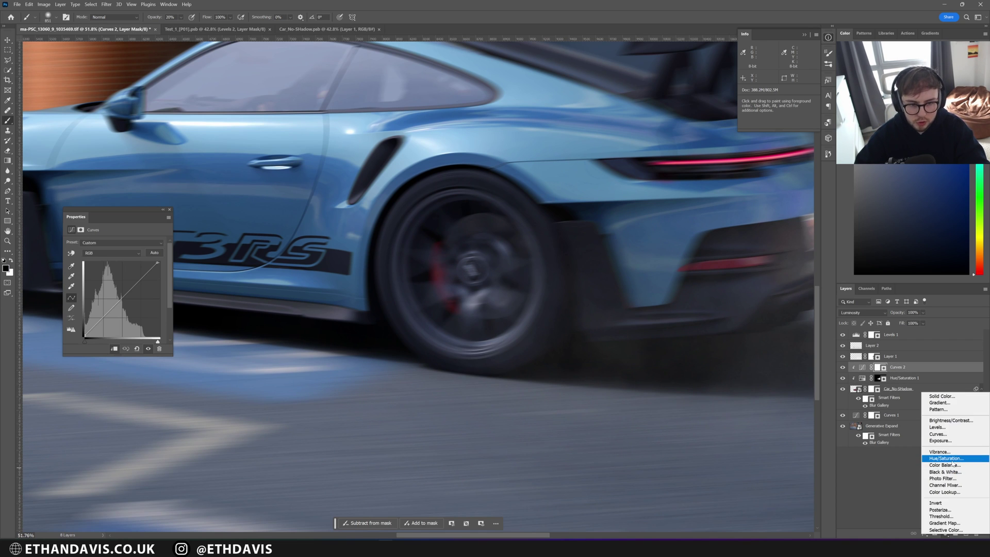
left_click(952, 460)
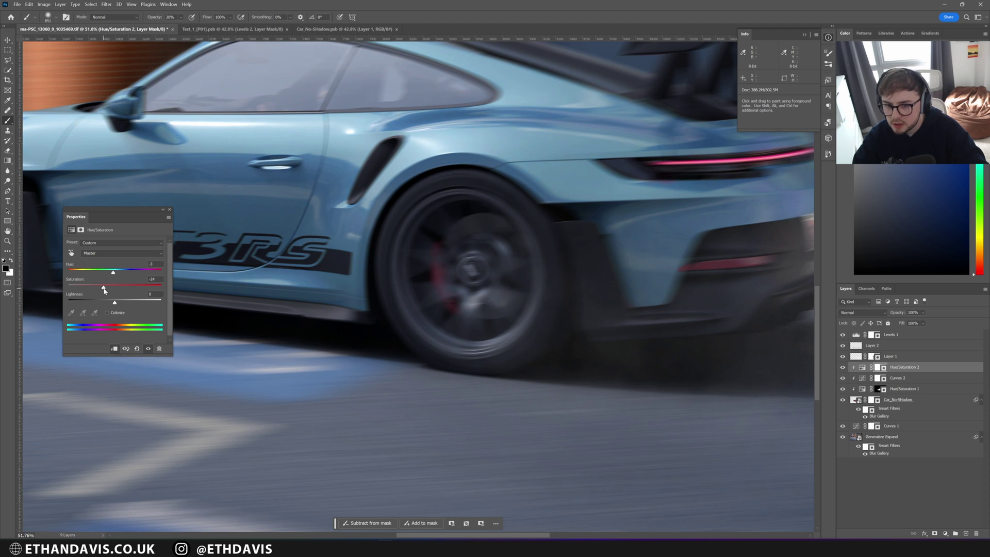
key("ctrl+i")
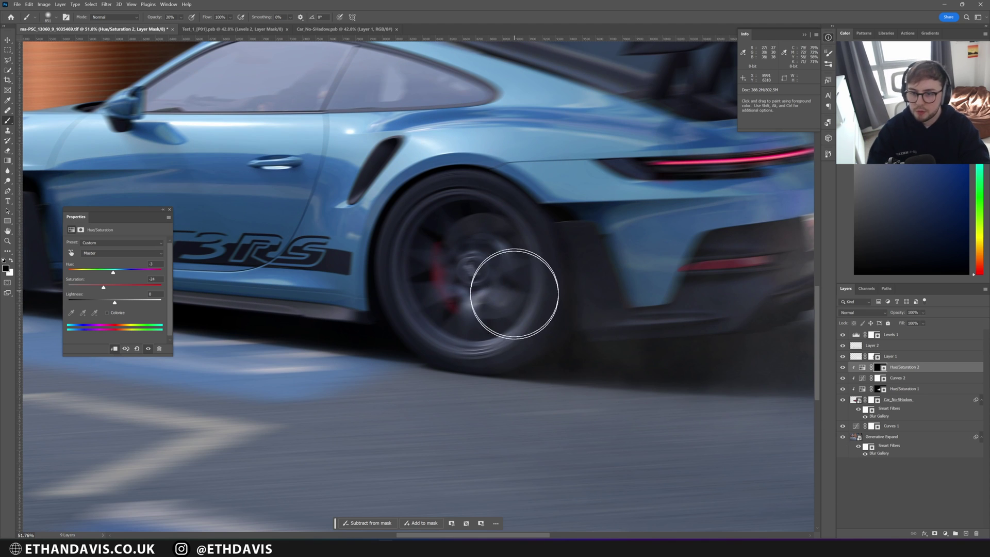
- Paint the desaturation into the rear wheel on the Hue/Saturation mask with a small white brush at 100% opacity
right_click_drag(481, 309, 420, 287, "alt")
key("x")
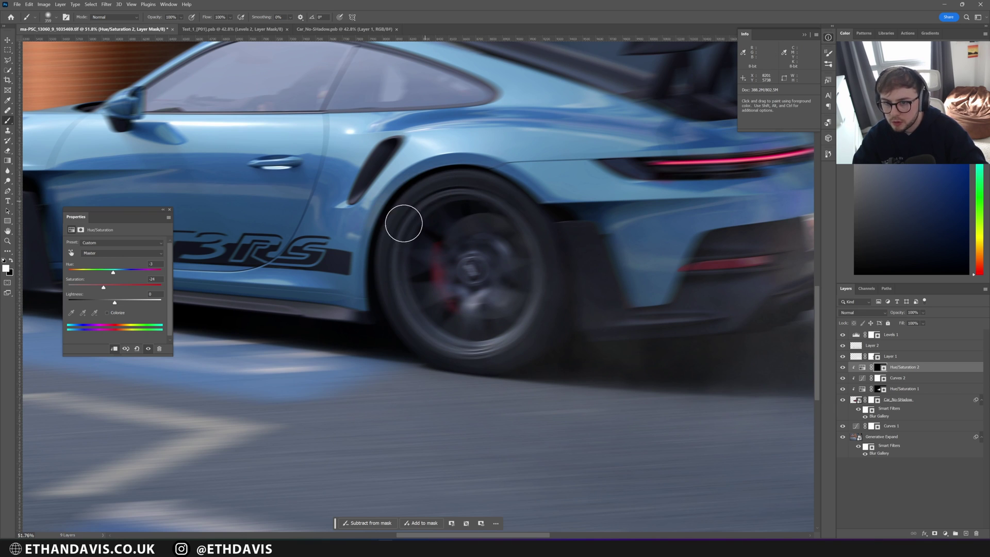
mouse_move(426, 232)
left_mouse_down()
mouse_move(420, 243)
mouse_move(433, 245)
left_mouse_up()
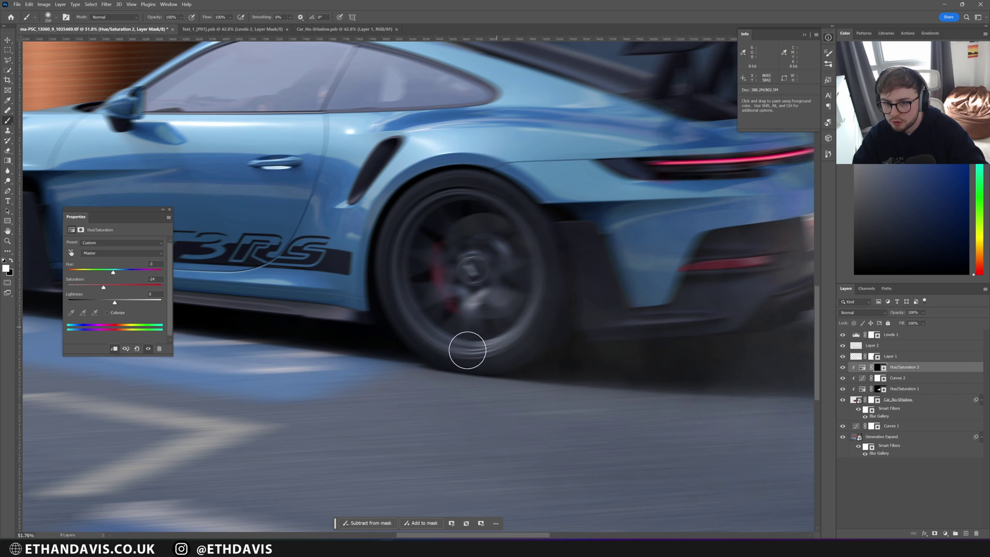
right_click_drag(442, 272, 435, 254, "alt")
key("x")
left_click_drag(451, 304, 521, 360)
left_click_drag(490, 302, 709, 360)
- Paint white over the front wheel on the same Hue/Saturation mask, and judge both wheels in the full image
left_click_drag(309, 318, 389, 328)
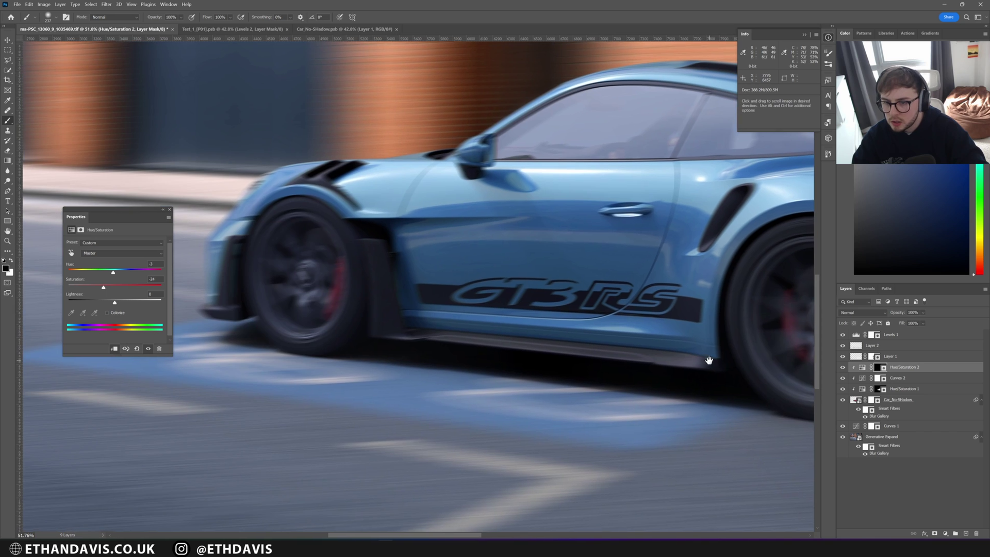
mouse_move(316, 309)
right_mouse_down("alt")
mouse_move(332, 292)
mouse_move(299, 309)
right_mouse_up("alt")
key("x")
mouse_move(311, 340)
left_mouse_down()
mouse_move(265, 247)
mouse_move(316, 224)
mouse_move(282, 321)
mouse_move(323, 346)
mouse_move(349, 316)
mouse_move(325, 259)
mouse_move(355, 236)
mouse_move(369, 285)
mouse_move(294, 298)
mouse_move(378, 287)
mouse_move(406, 350)
left_mouse_up()
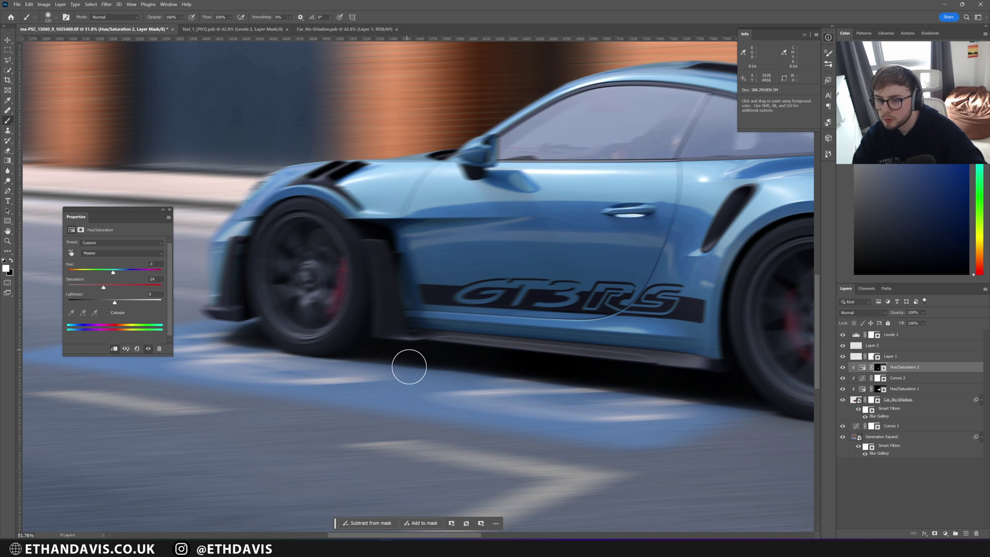
key("z")
left_click(289, 320, "alt")
key("b")
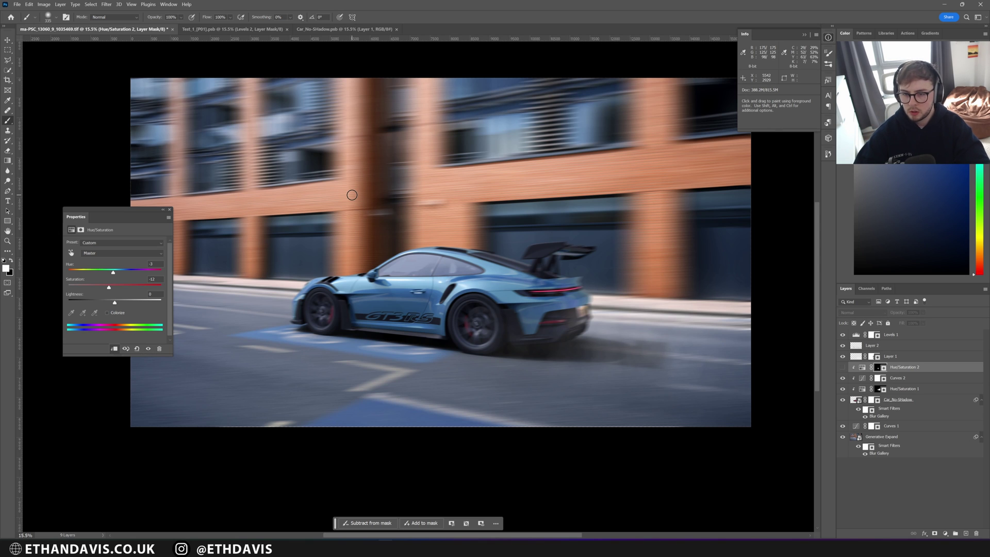
- Reopen the Blur Gallery path blur on the Generative Expand background, review and accept it, and collapse the floating properties
double_click(879, 453)
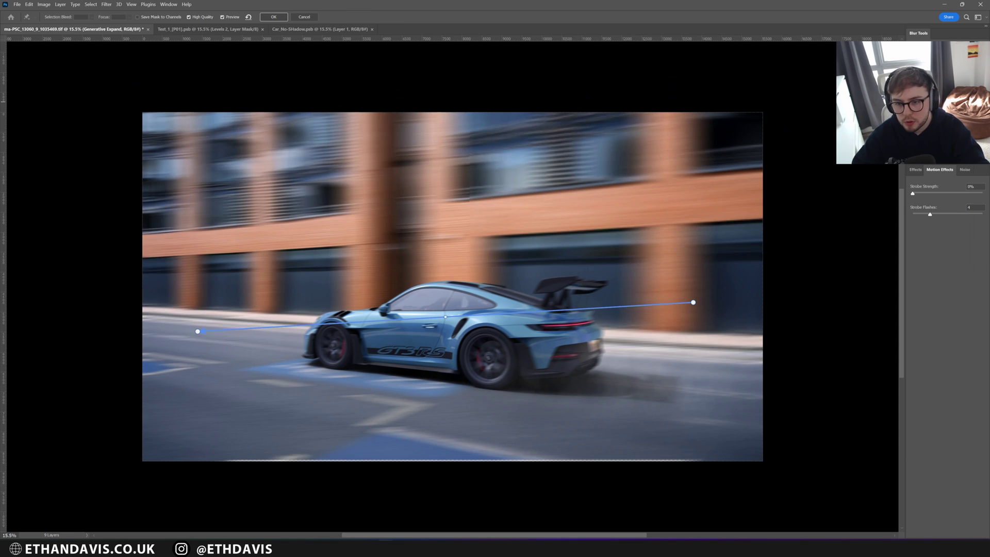
key("Return")
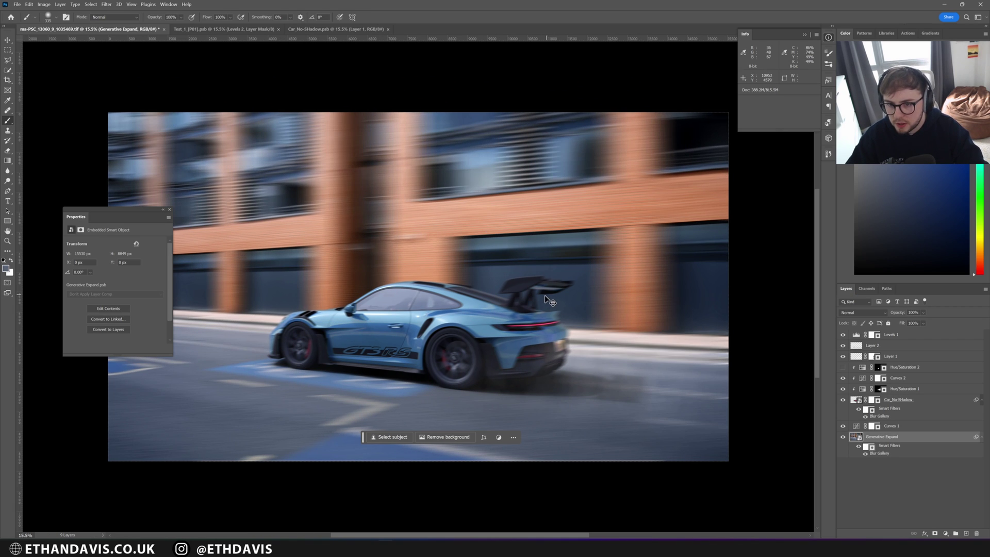
left_click(162, 210)
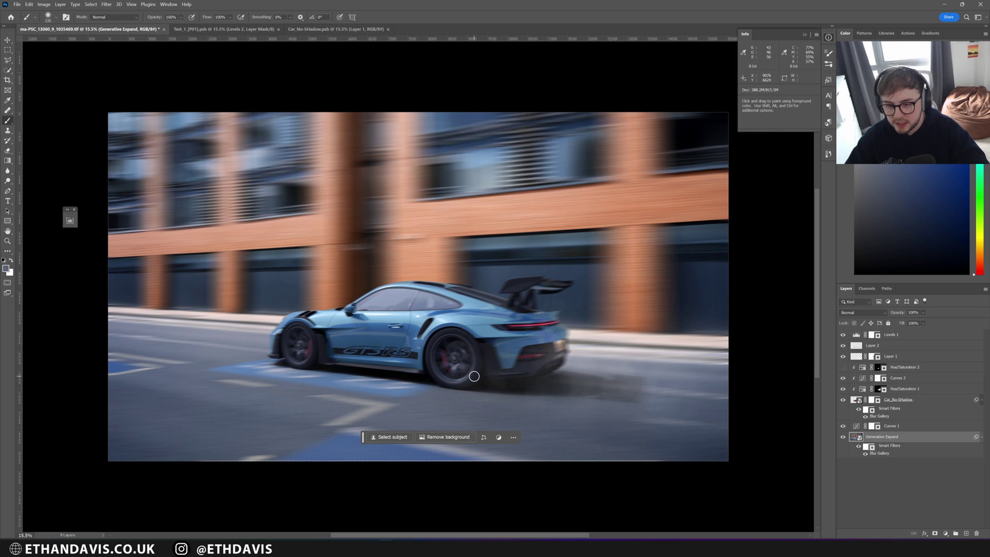
- Crop the composite tighter around the car at a 16:9 ratio, to about 13,400 × 7,540 px
scroll(482, 379, "down", 1, "alt")
left_click(887, 335)
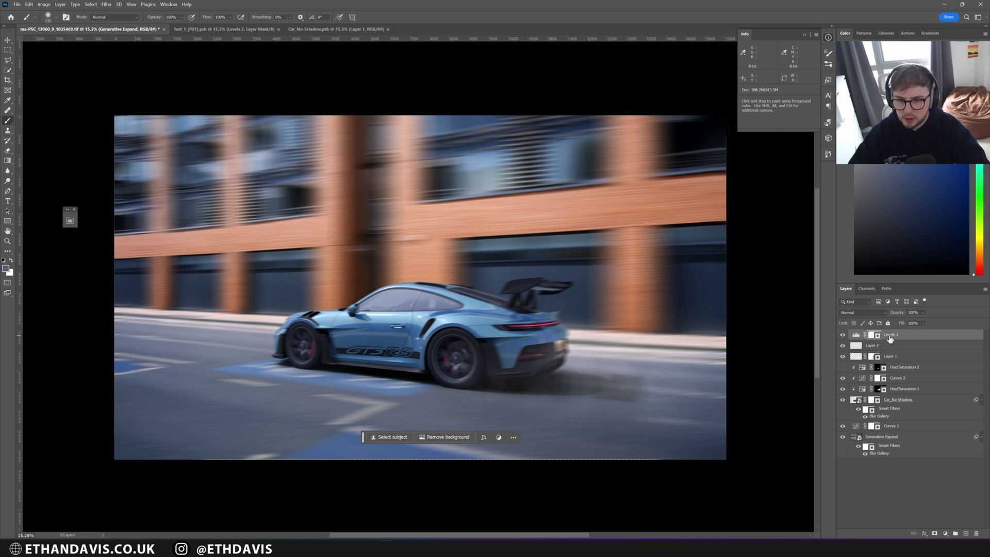
key("c")
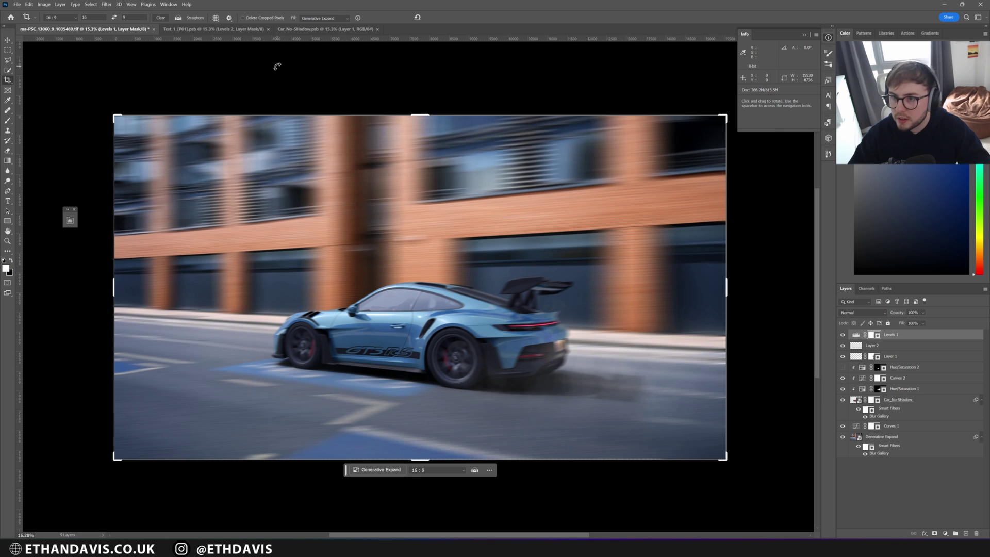
left_click_drag(116, 457, 163, 437)
left_click_drag(384, 306, 419, 285)
left_click_drag(471, 369, 472, 369)
left_click_drag(416, 138, 417, 136)
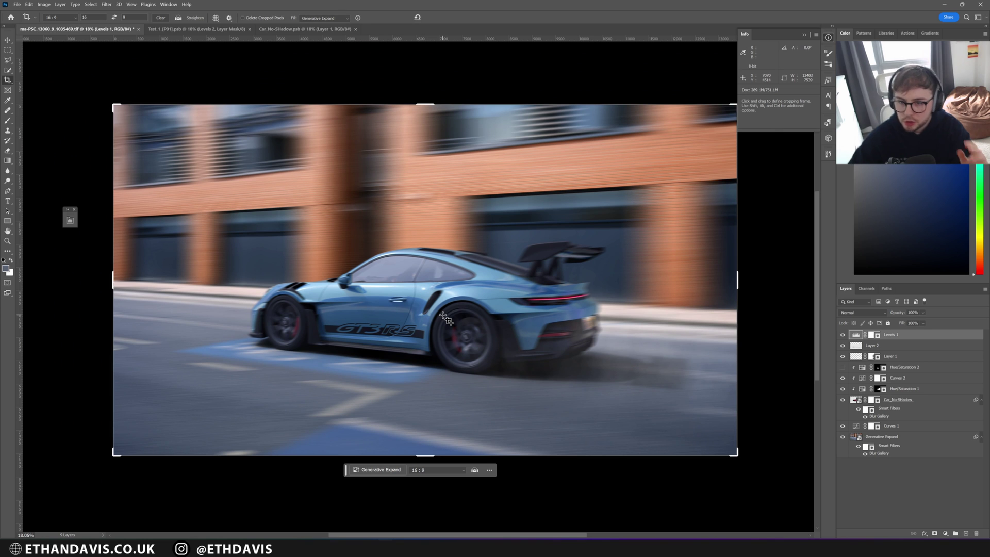
- Inspect the cropped composite close up and as a whole, checking the car's front, side and rear against the street
key("z")
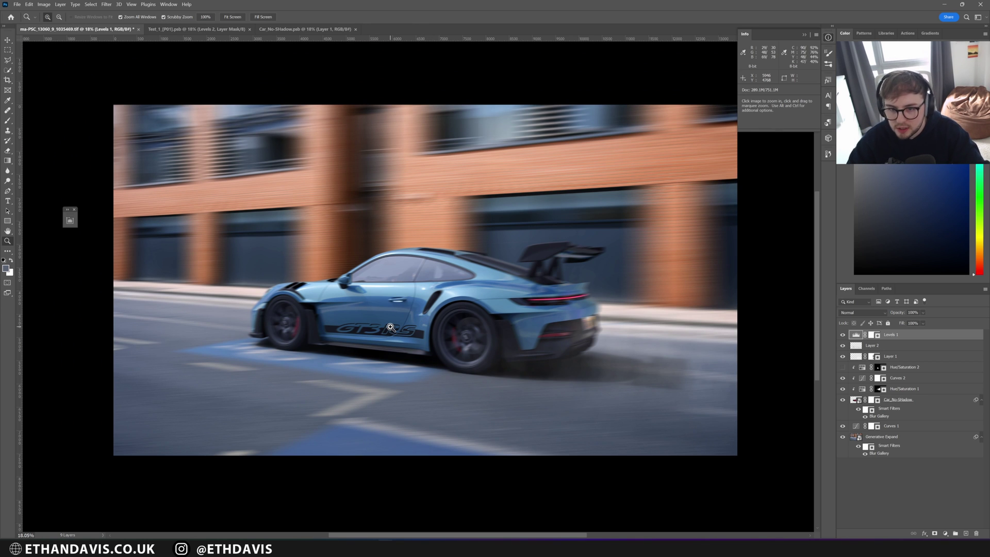
left_click_drag(236, 256, 284, 276)
left_click_drag(449, 369, 399, 244)
key("space")
key("z")
left_click_drag(550, 276, 537, 315)
key("space")
key("z")
- Stamp the visible layers into a new top layer and apply a High Pass filter with a 4.0-pixel radius to it
key("c")
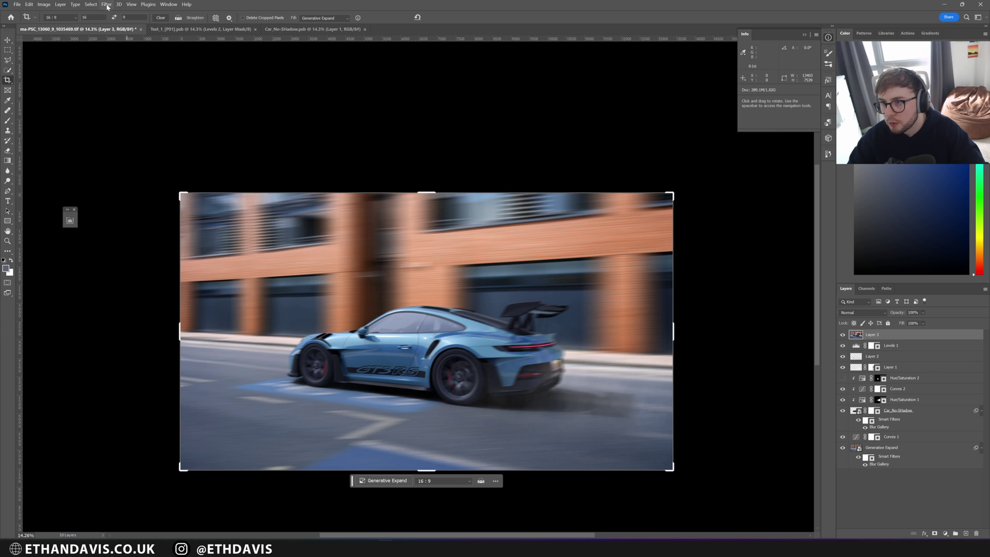
left_click(107, 5)
mouse_move(145, 161)
left_click(216, 164)
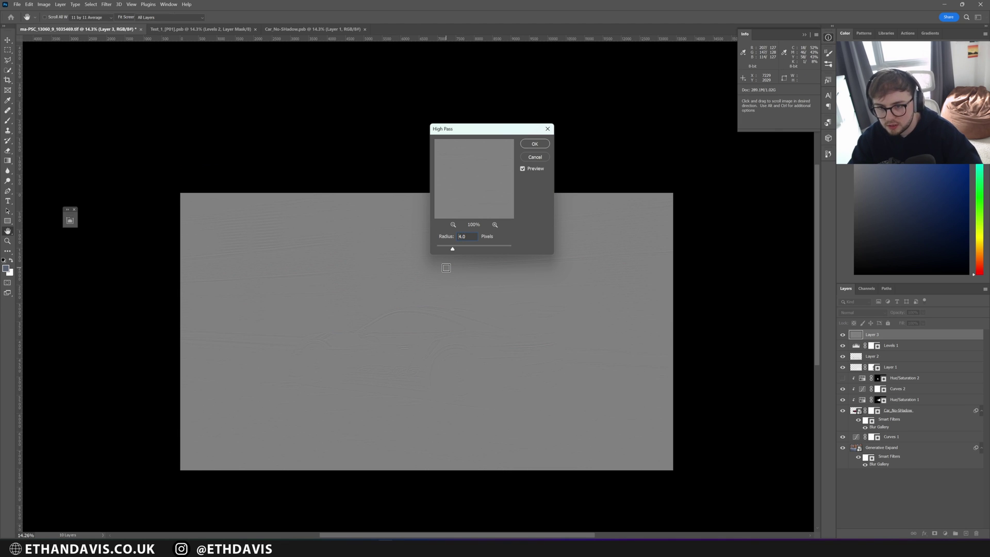
key("Return")
key("c")
- Set the High Pass layer's blend mode to Soft Light and duplicate it twice to strengthen the sharpening
left_click(862, 313)
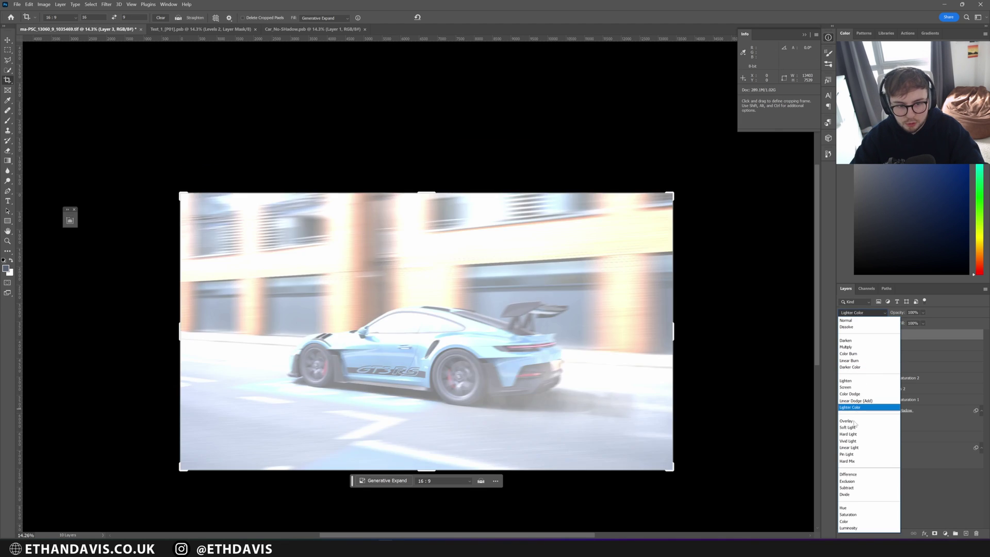
left_click(849, 427)
key("ctrl+j")
key("ctrl+j")
- Compare the sharpening on the car's side by switching the three High Pass layers off and on, leaving them visible
key("z")
left_click_drag(444, 342, 486, 328)
key("c")
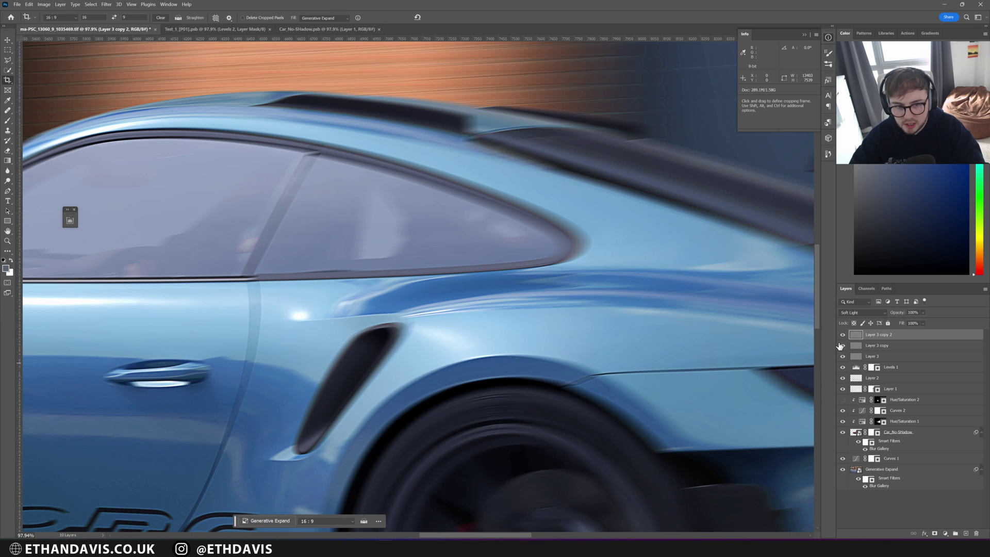
left_click_drag(843, 356, 842, 334)
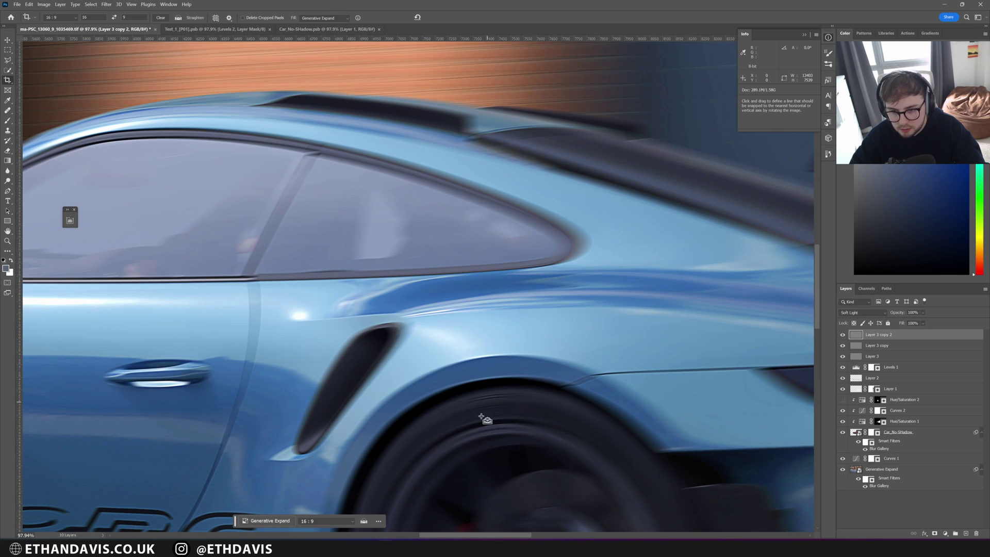
left_click_drag(216, 411, 515, 223)
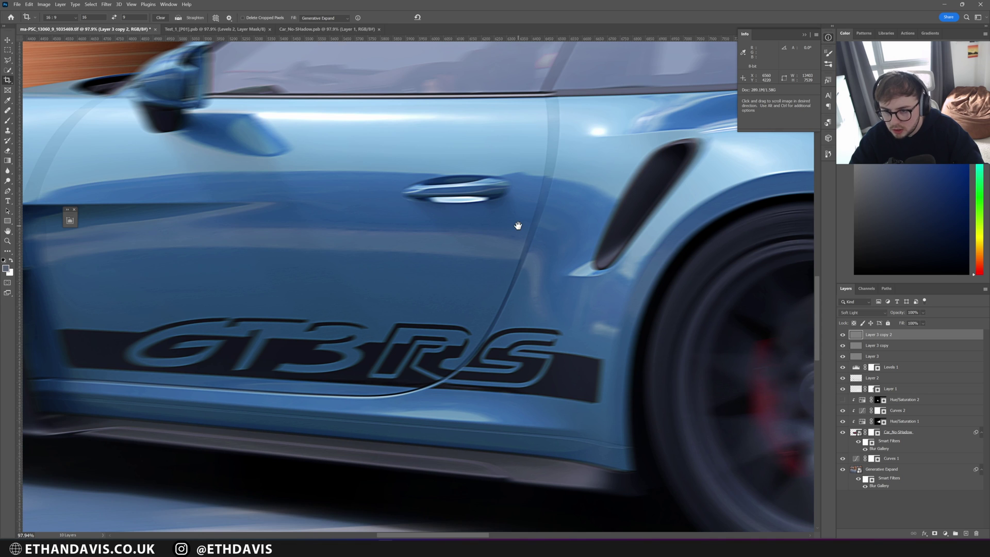
- Examine the whole sharpened composite from full view
key("z")
scroll(579, 335, "down", 5, "alt")
scroll(580, 335, "down", 5, "alt")
key("c")
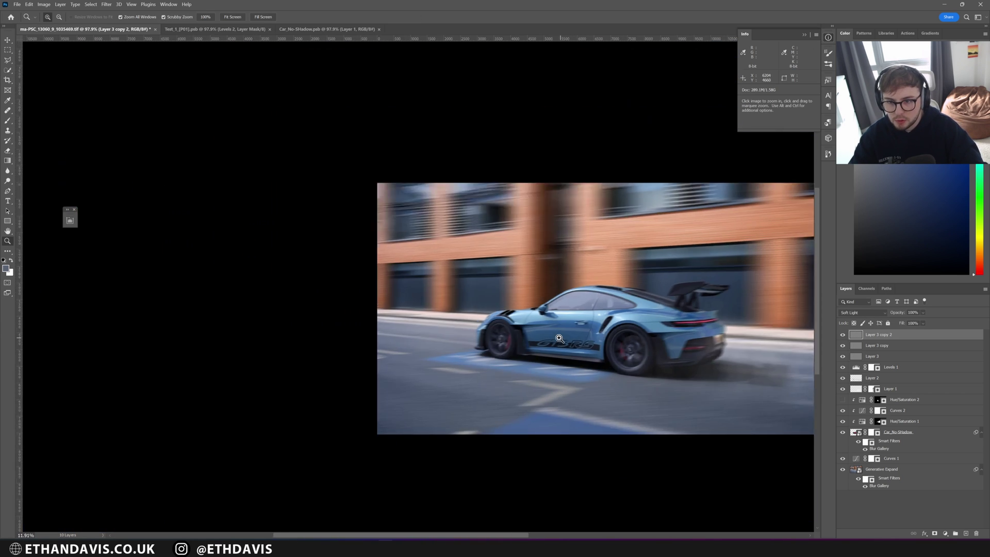
key("z")
scroll(412, 340, "down", 2, "alt")
scroll(454, 340, "up", 2, "alt")
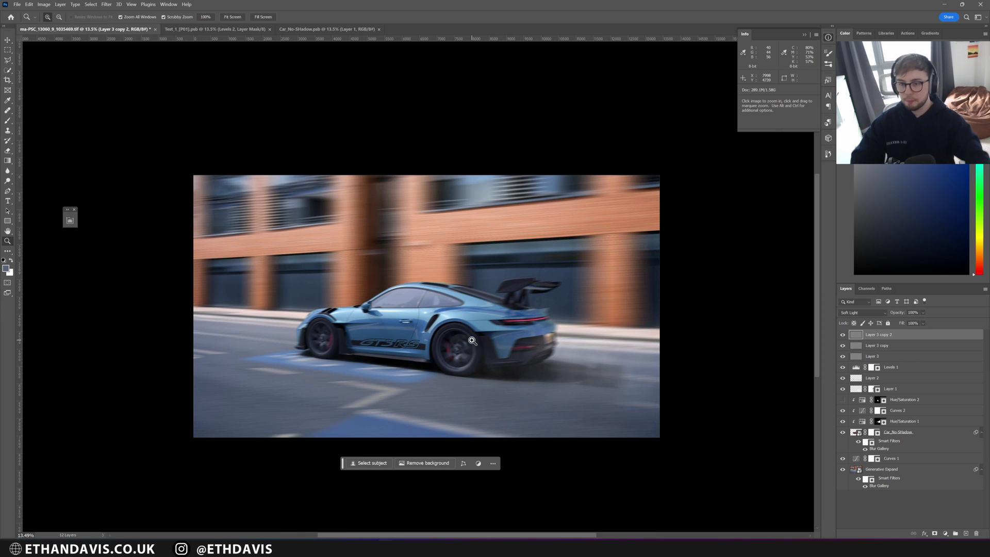
scroll(429, 361, "up", 2, "alt")
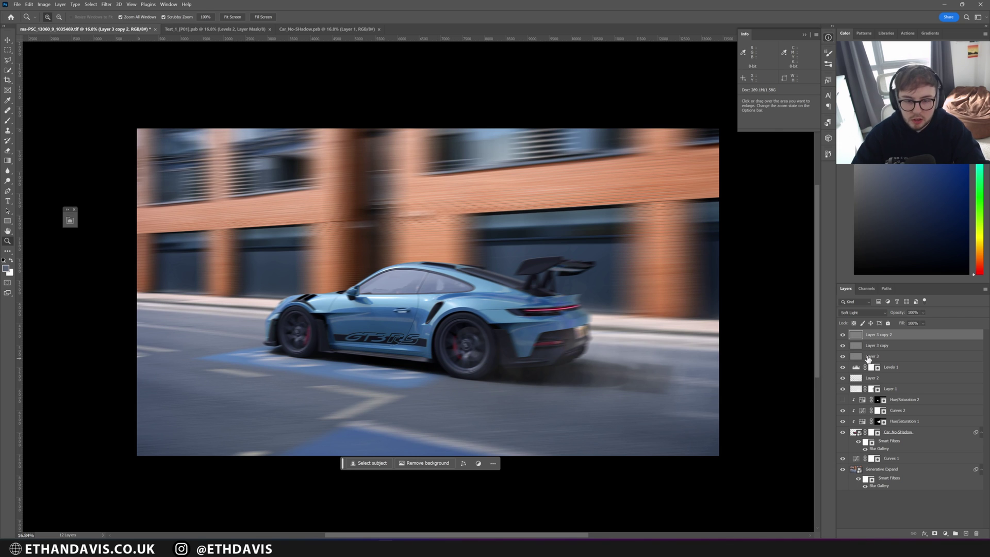
- Stamp all visible layers, including the sharpening, into a new merged layer at the top of the stack
key("ctrl+shift+alt+e")
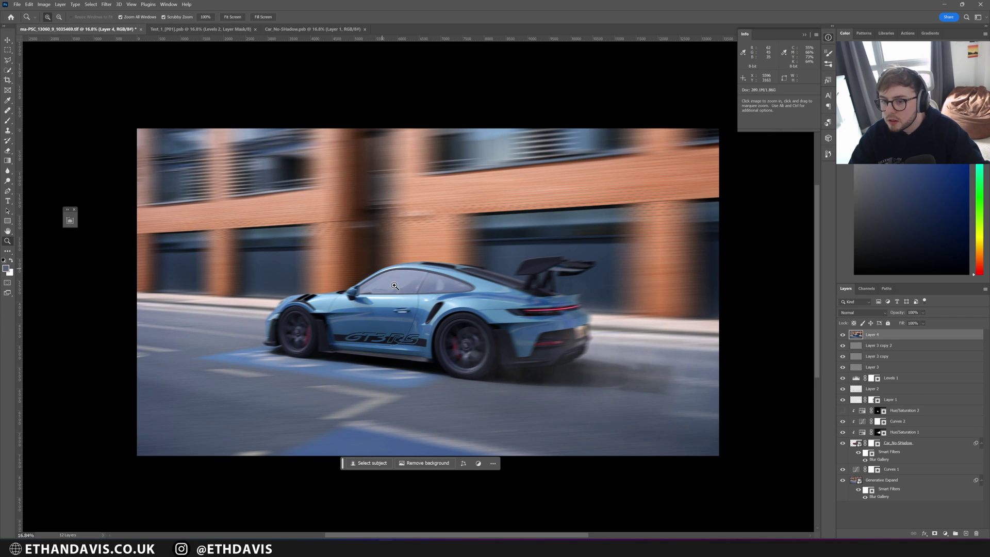
scroll(392, 291, "up", 10, "alt")
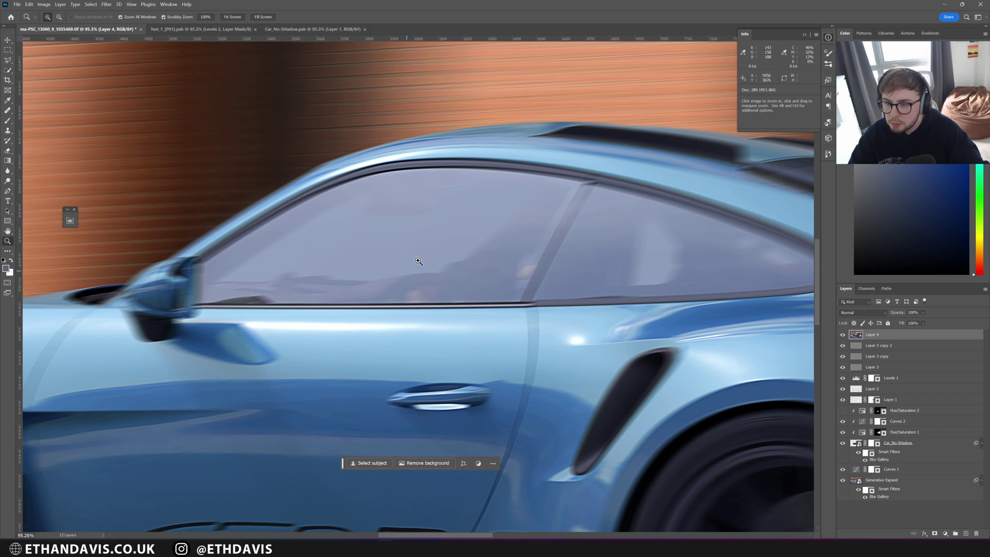
scroll(403, 267, "down", 10, "alt")
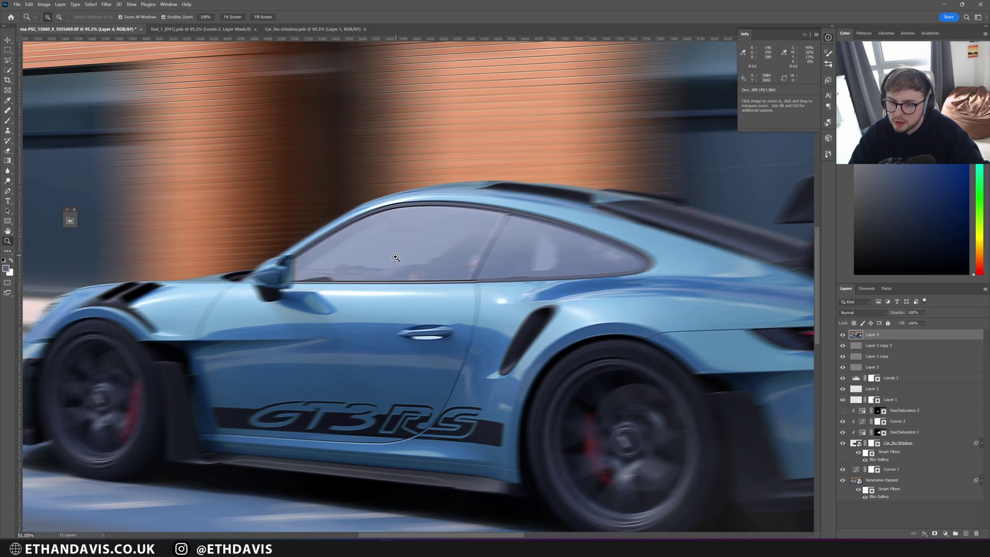
left_click_drag(378, 264, 378, 298)
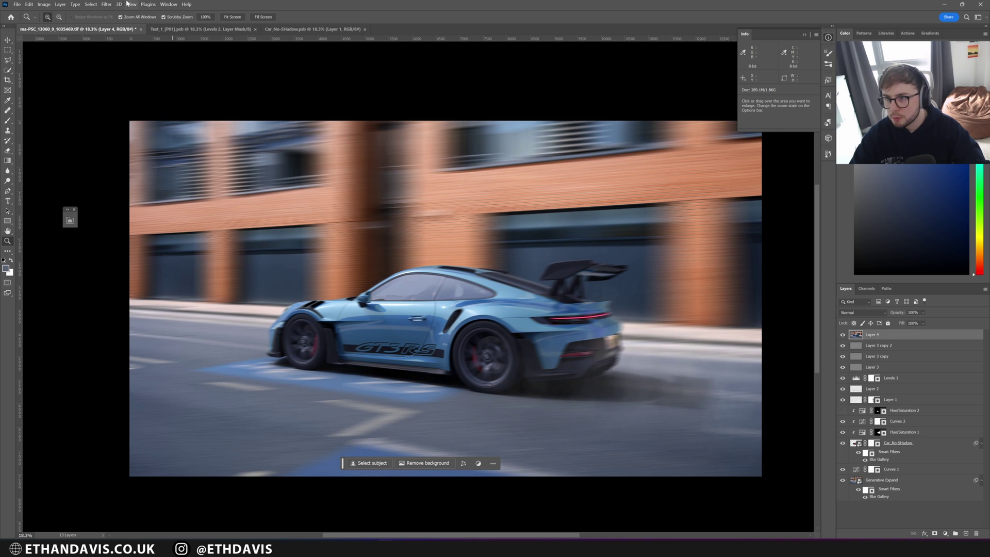
- Convert the merged top layer for smart filters and open the Camera Raw Filter on it
left_click(106, 4)
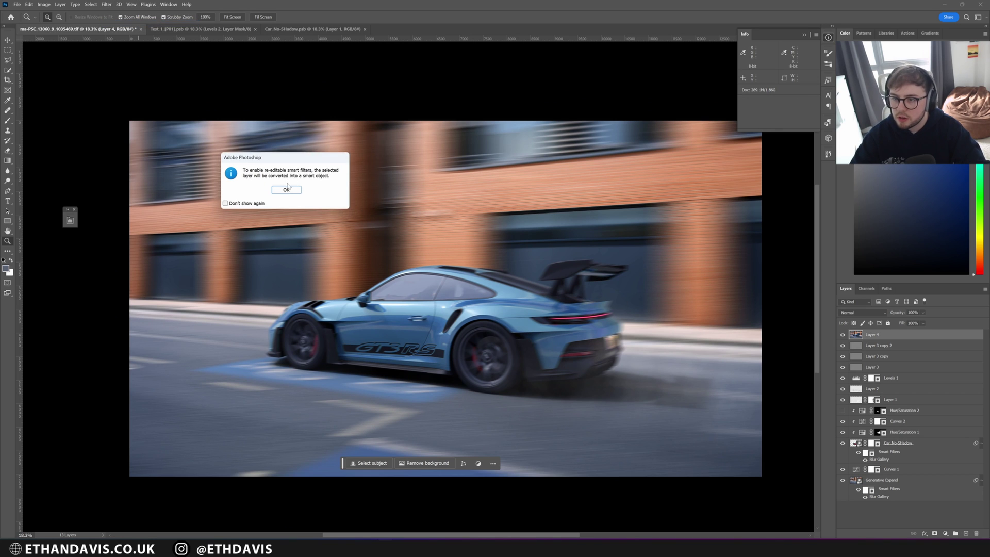
left_click(287, 189)
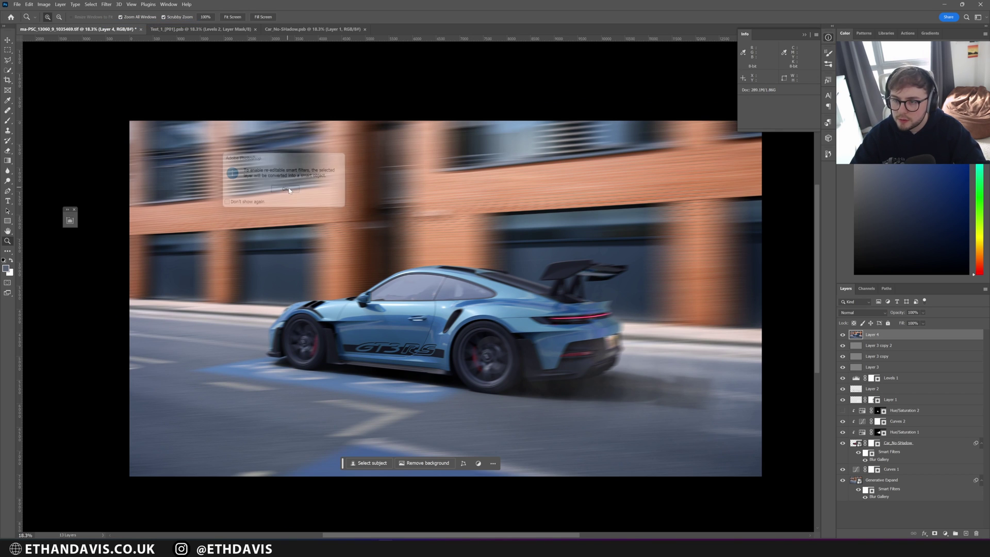
left_click(106, 5)
left_click(127, 58)
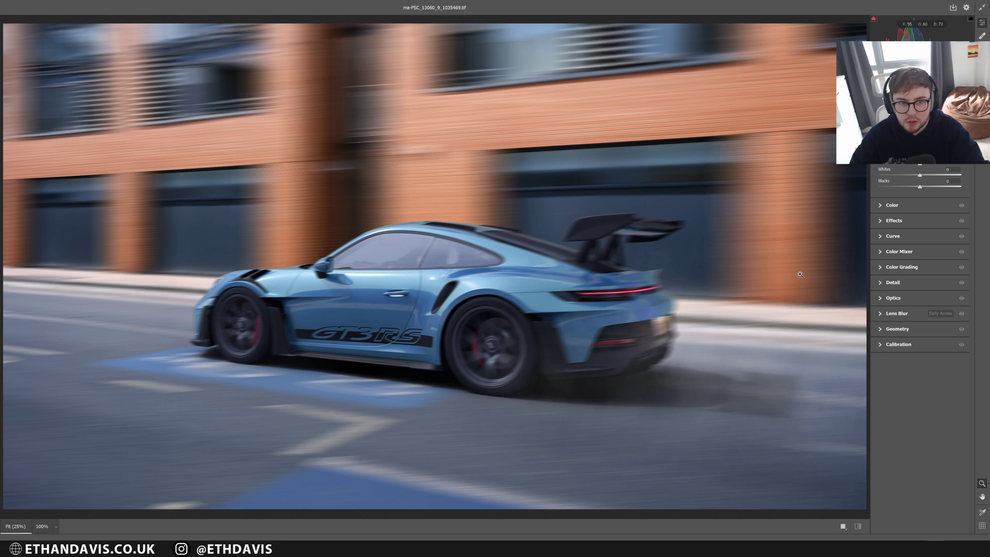
- Add film grain of 15 to the merged image in the Camera Raw effects, judging it on the car's side
left_click(879, 220)
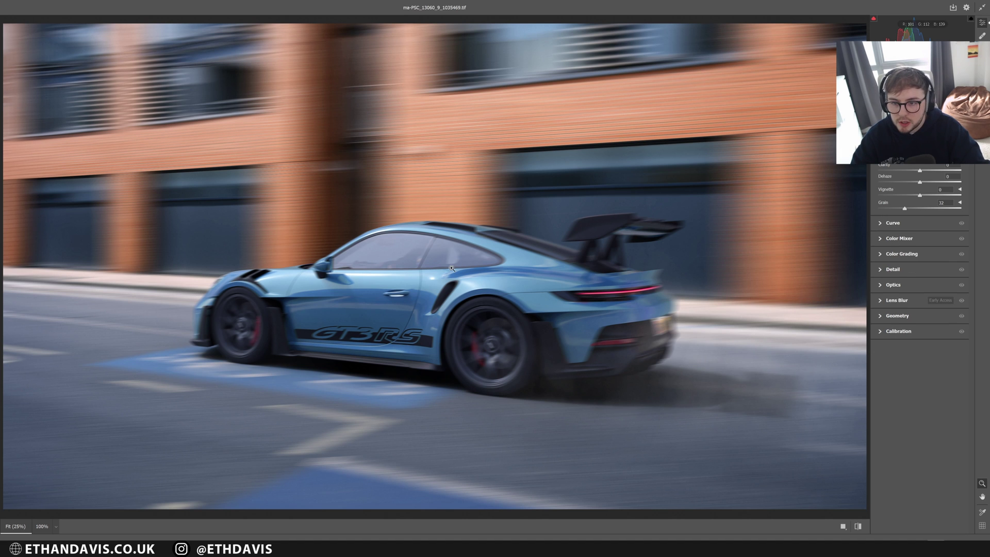
key("ctrl+plus")
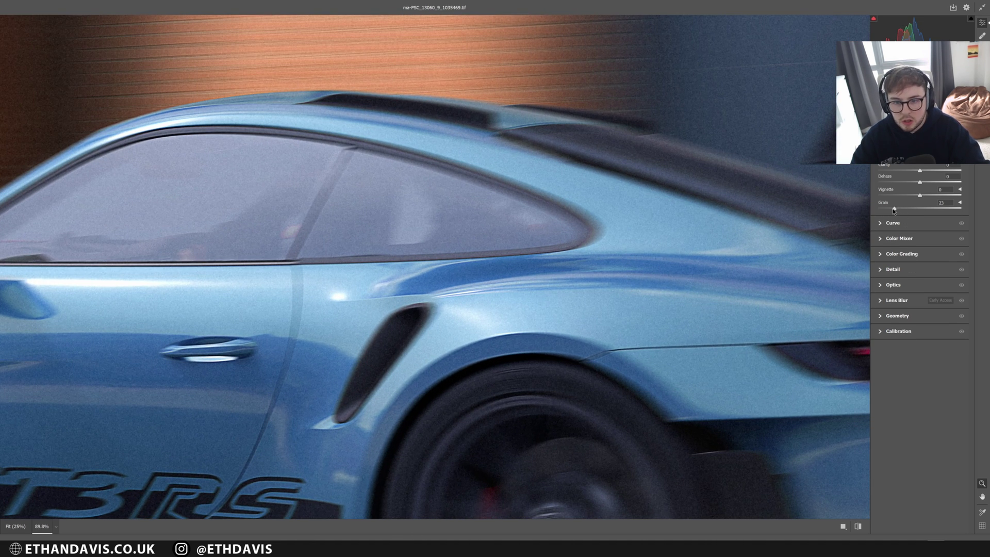
left_click_drag(888, 210, 890, 212)
key("ctrl+0")
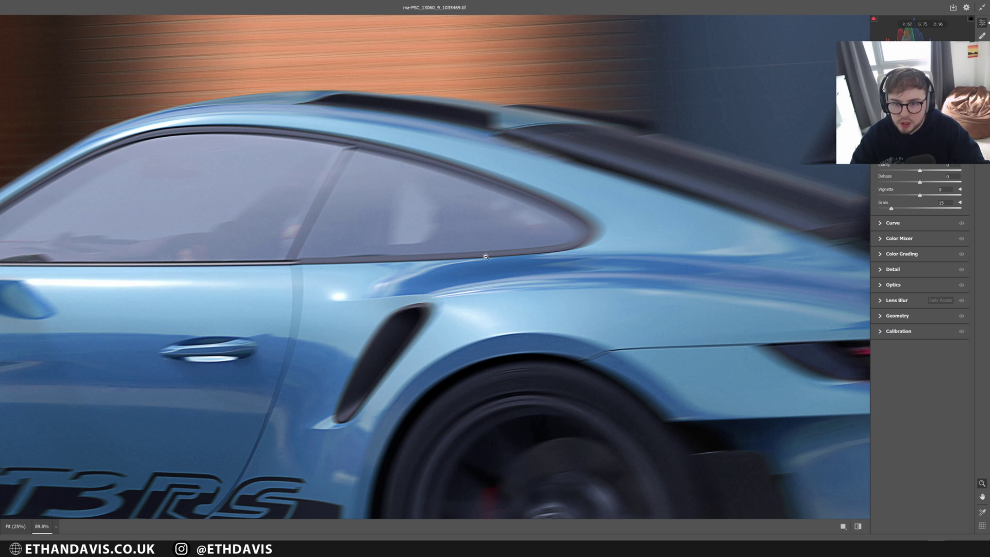
- Examine the grain up close on the roof and brick wall, the front wheel and bumper, and the rear light
left_click_drag(484, 132, 575, 131)
scroll(575, 132, "down", 3)
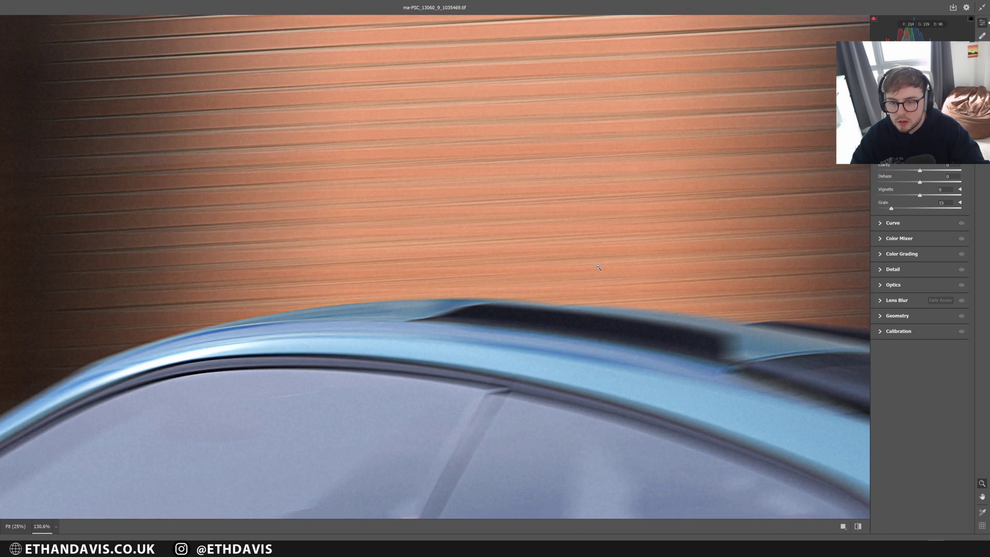
left_click_drag(331, 316, 722, 31)
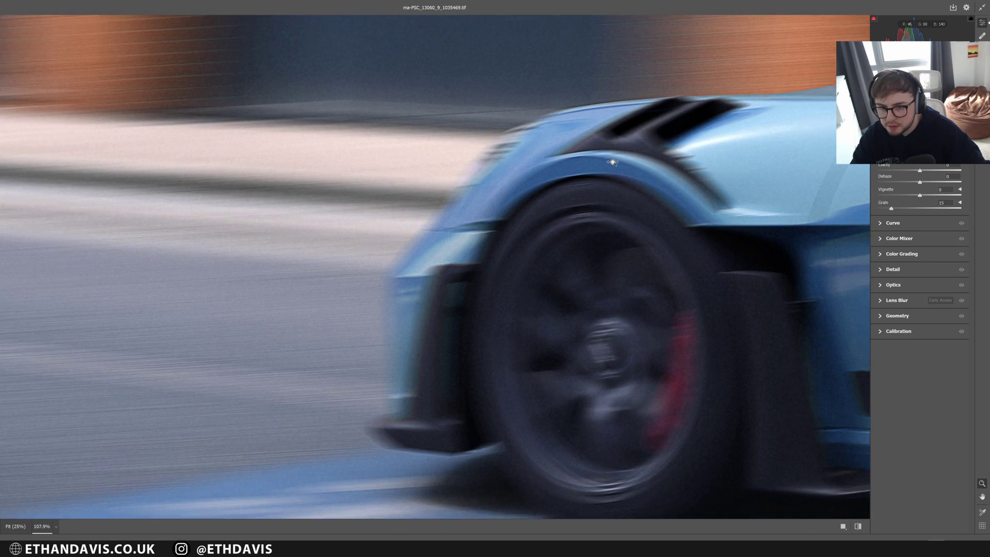
scroll(649, 291, "down", 3)
scroll(620, 288, "up", 2)
scroll(546, 296, "up", 2)
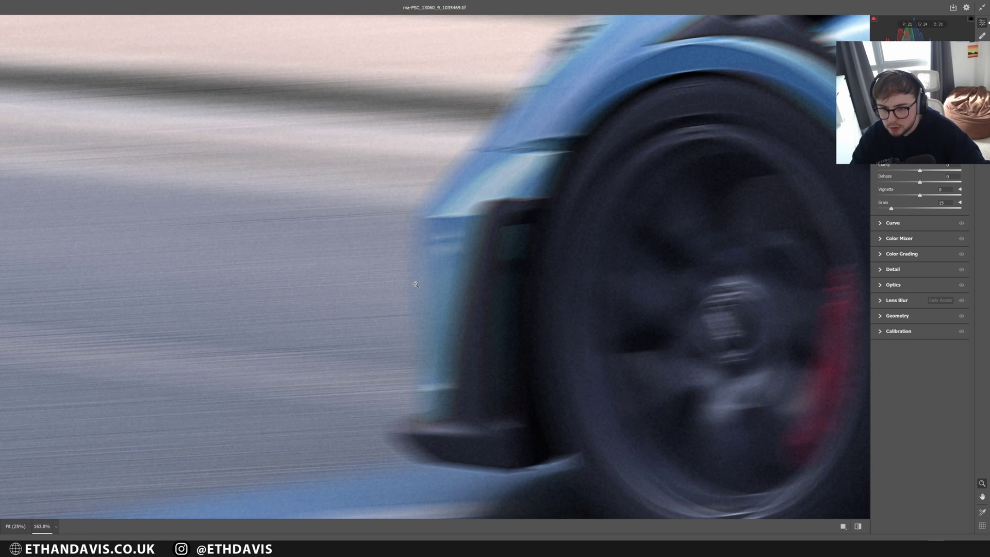
key("h")
left_click_drag(655, 376, 483, 350)
key("z")
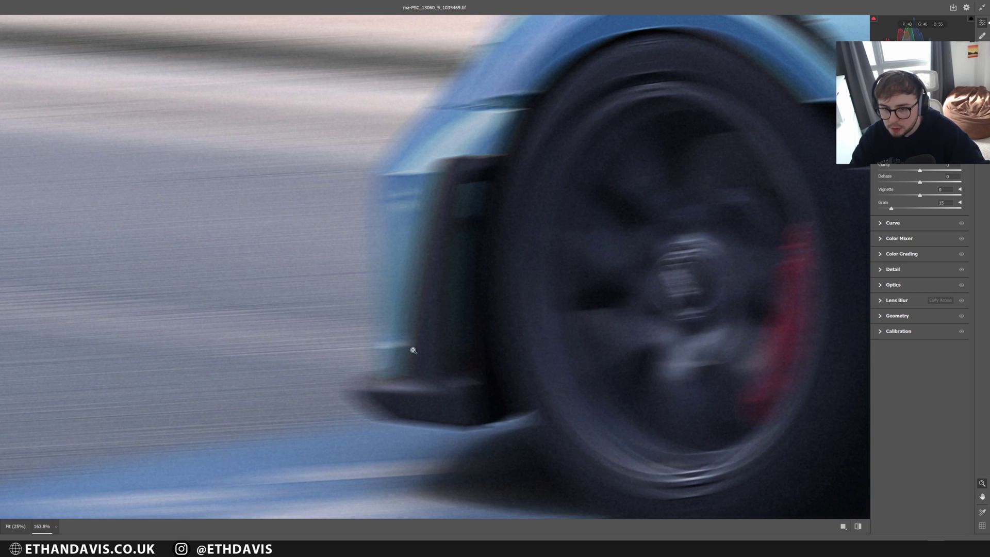
scroll(460, 194, "down", 5)
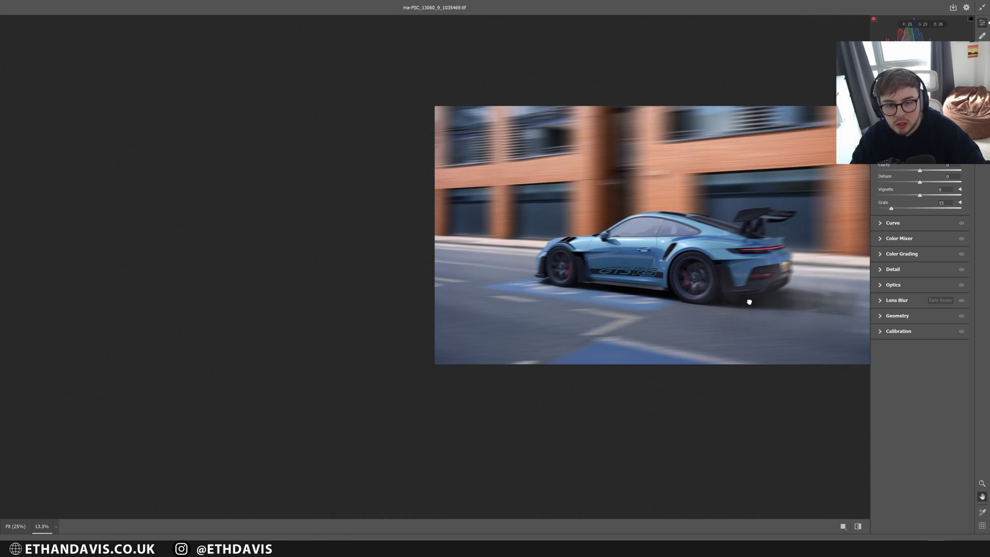
scroll(538, 257, "up", 3)
scroll(539, 258, "up", 5)
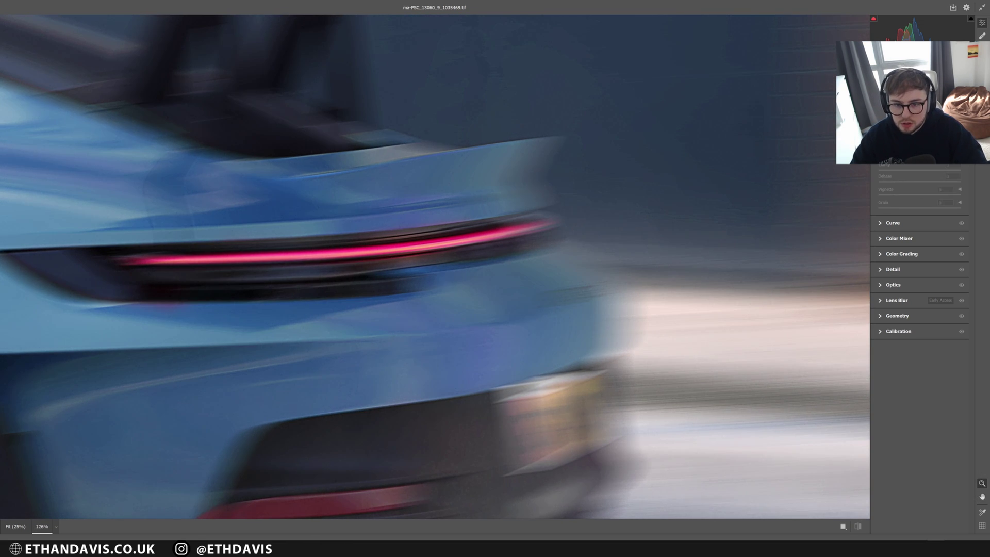
scroll(639, 227, "down", 5)
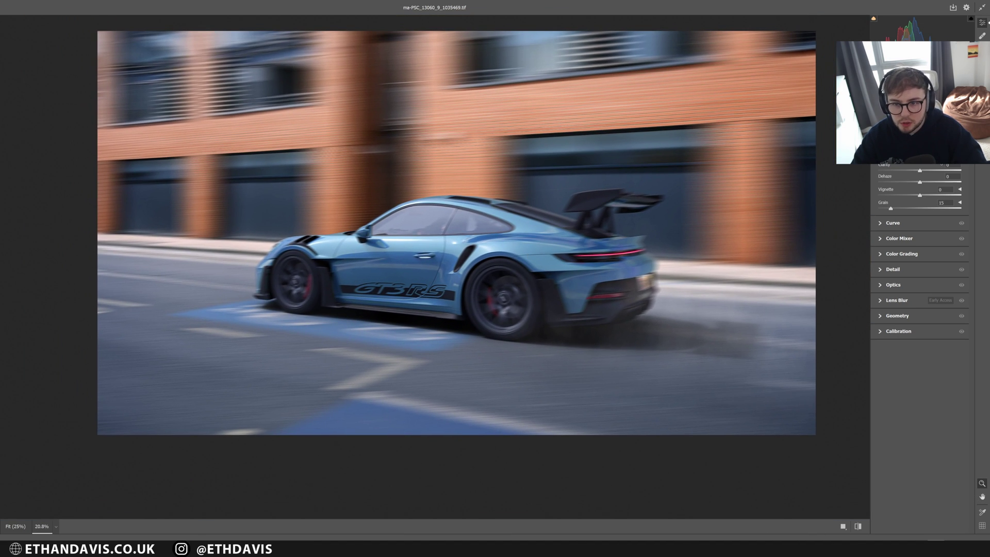
- Raise the clarity slightly, reset dehaze to zero and compare the image with and without the effects
left_click_drag(463, 246, 603, 214)
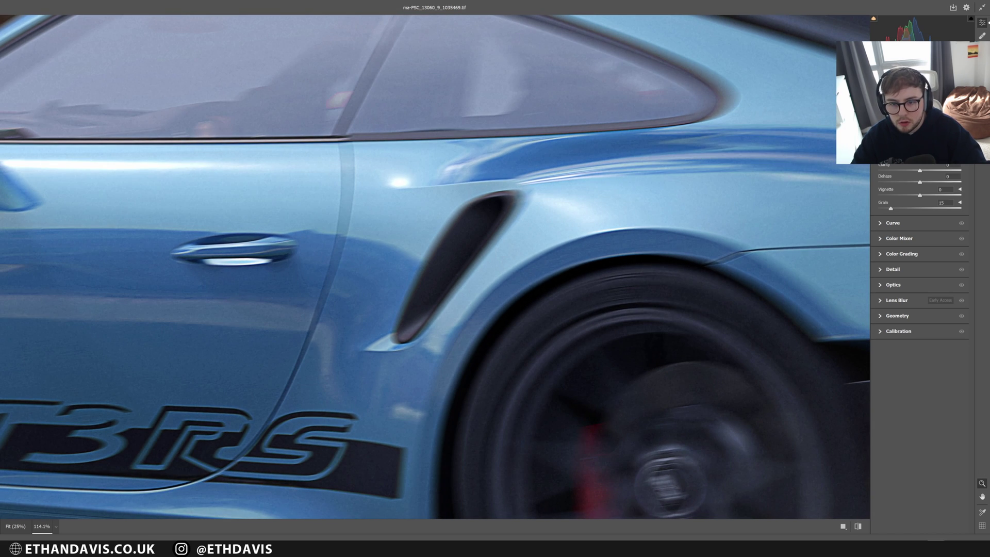
left_click_drag(920, 175, 926, 171)
double_click(929, 181)
scroll(664, 192, "down", 5)
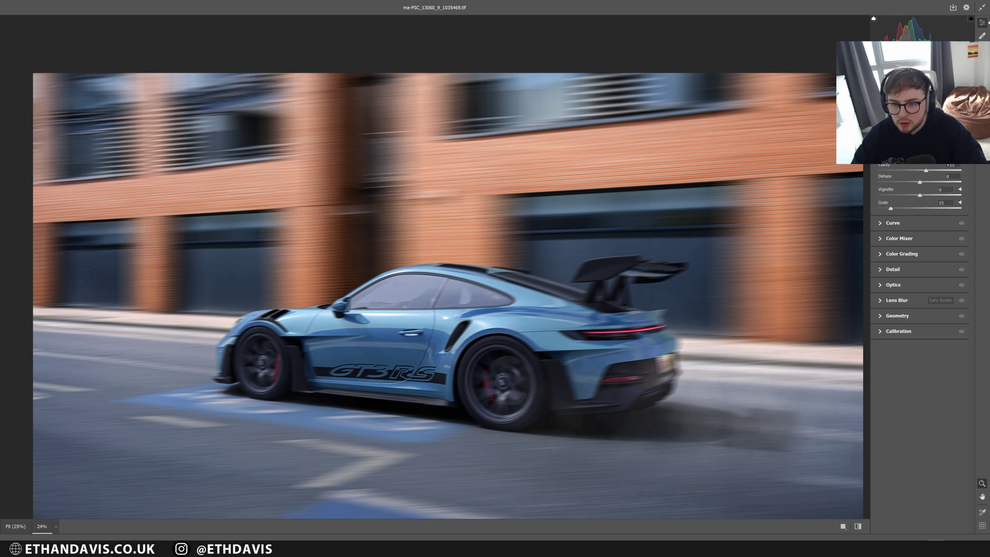
key("backslash")
left_click_drag(922, 185, 920, 200)
scroll(629, 211, "down", 2)
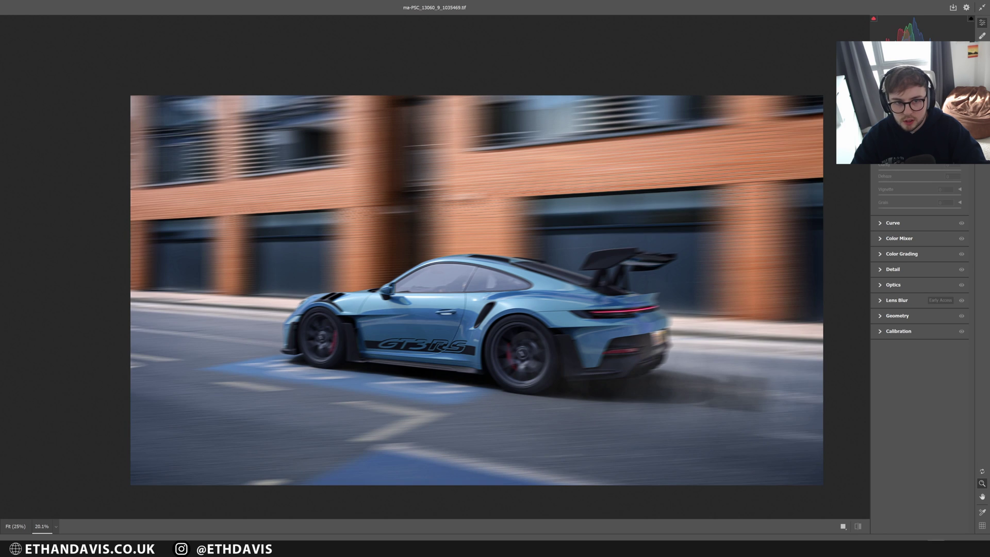
left_click(886, 300)
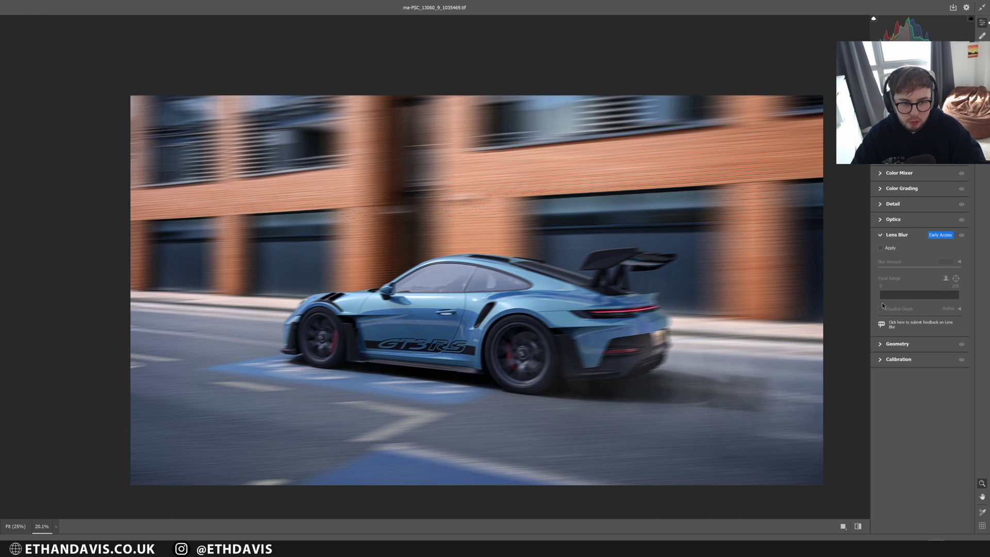
left_click(880, 235)
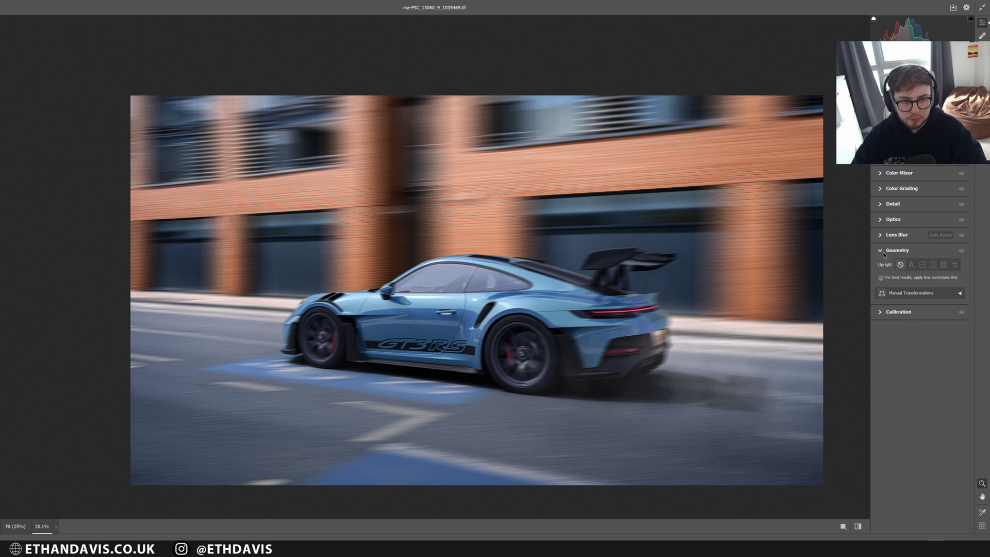
left_click(881, 236)
left_click(880, 236)
left_click(879, 266)
left_click(880, 266)
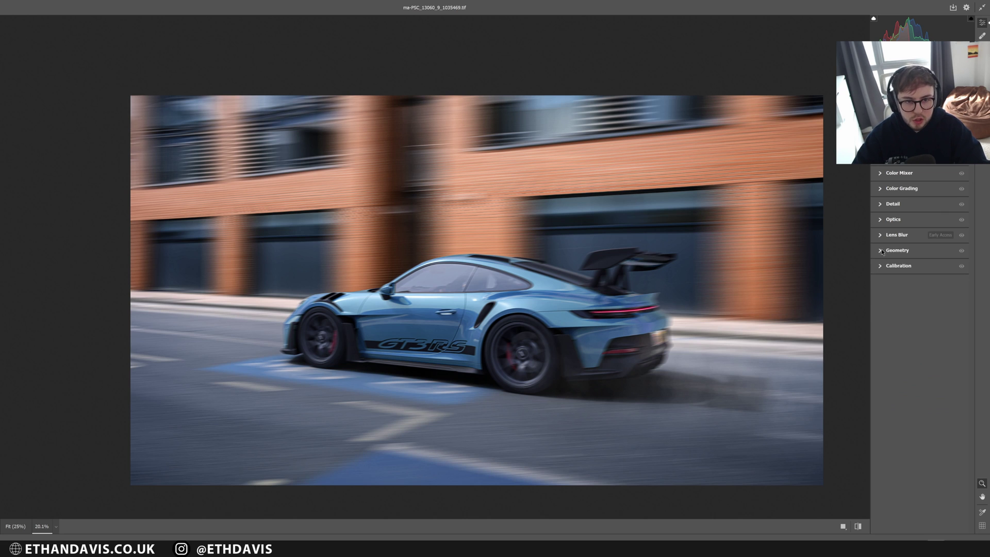
- Set the lens distortion correction to +13 and compare the image with the Optics correction off and on, leaving it on
left_click(880, 220)
left_click_drag(918, 240, 926, 242)
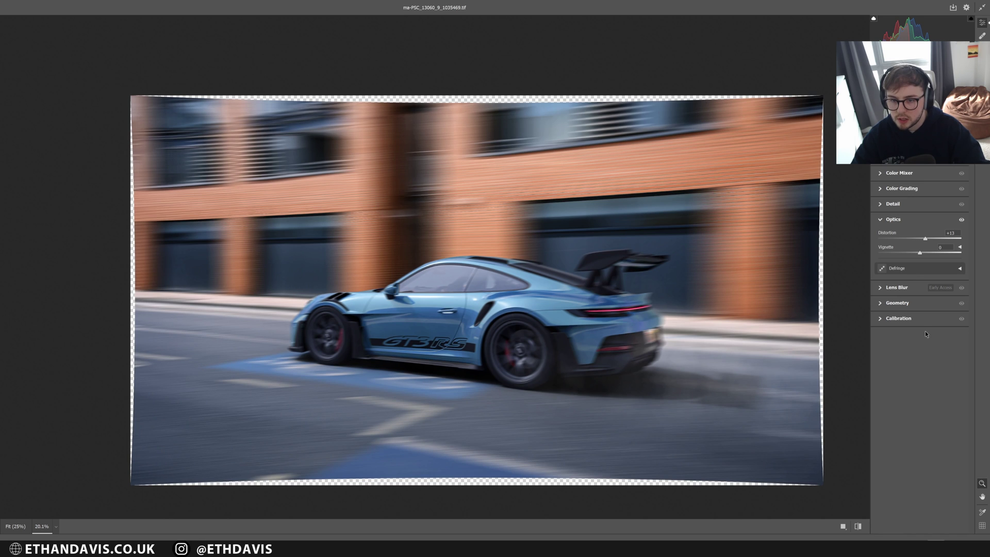
left_click(962, 220)
left_click(961, 220)
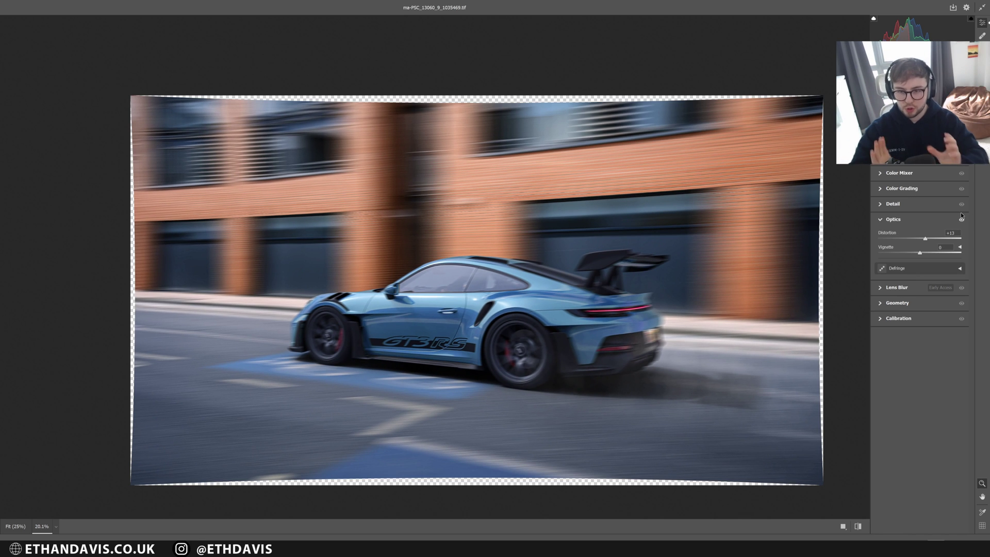
left_click(962, 220)
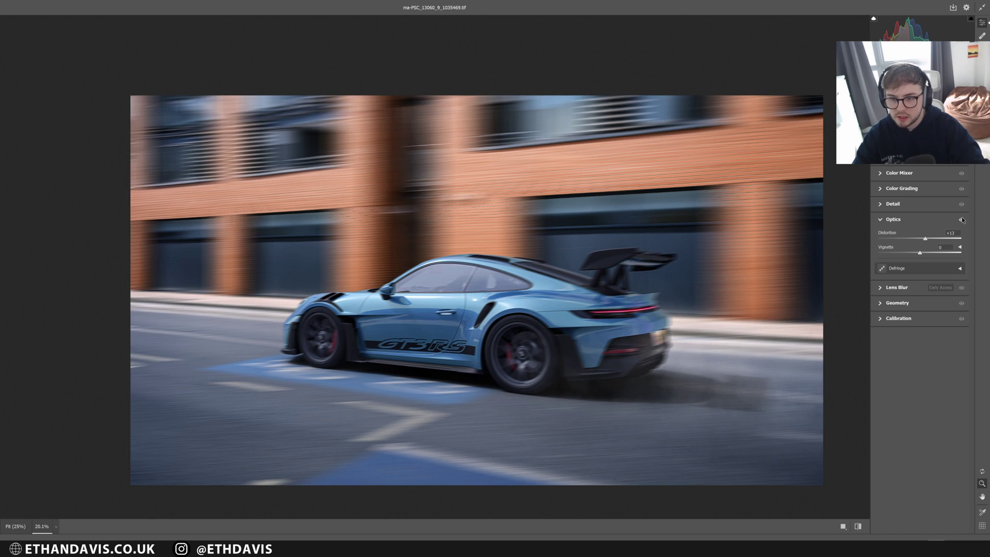
left_click(962, 219)
left_click(962, 220)
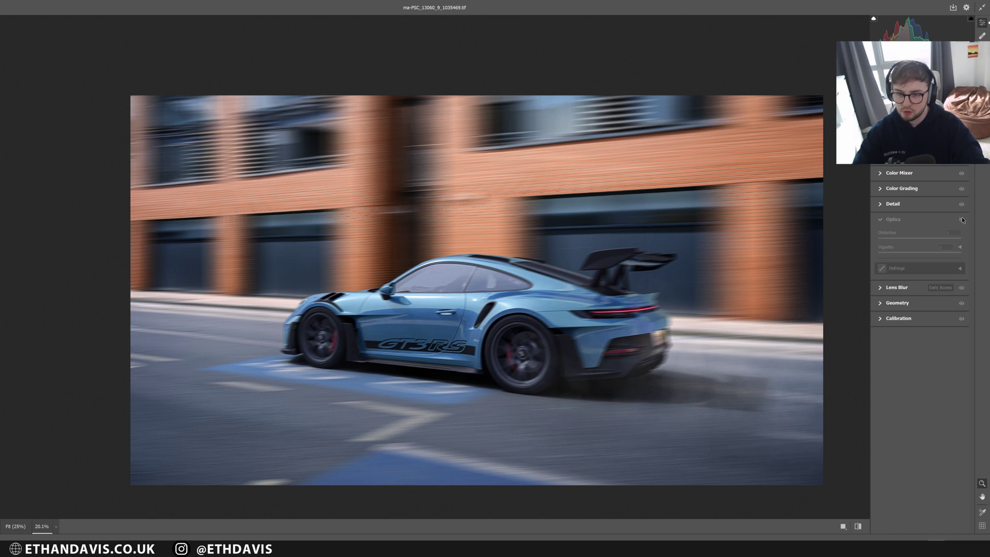
left_click(962, 219)
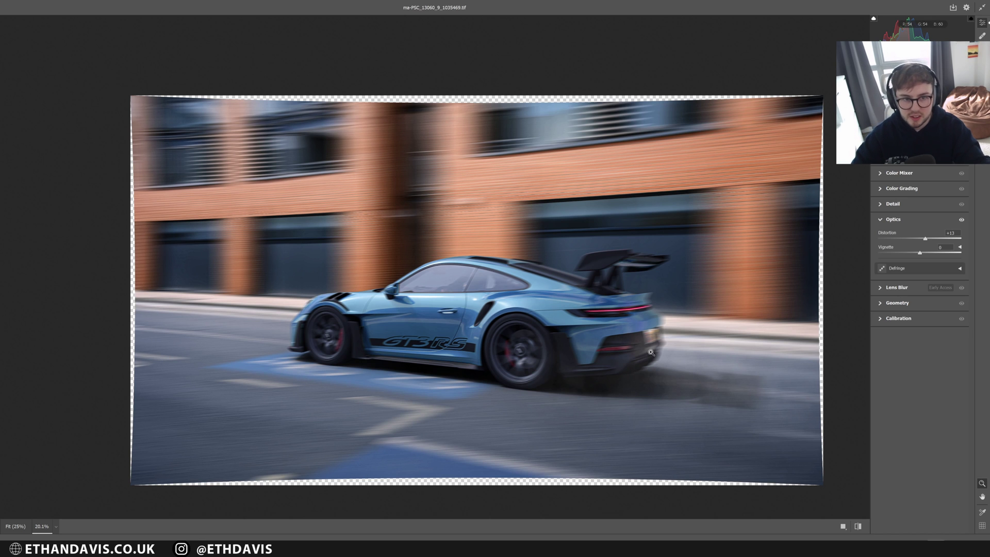
- Add light sharpening, fine-tune the blacks and apply the Camera Raw adjustments to the merged layer
left_click(879, 205)
left_click(685, 206)
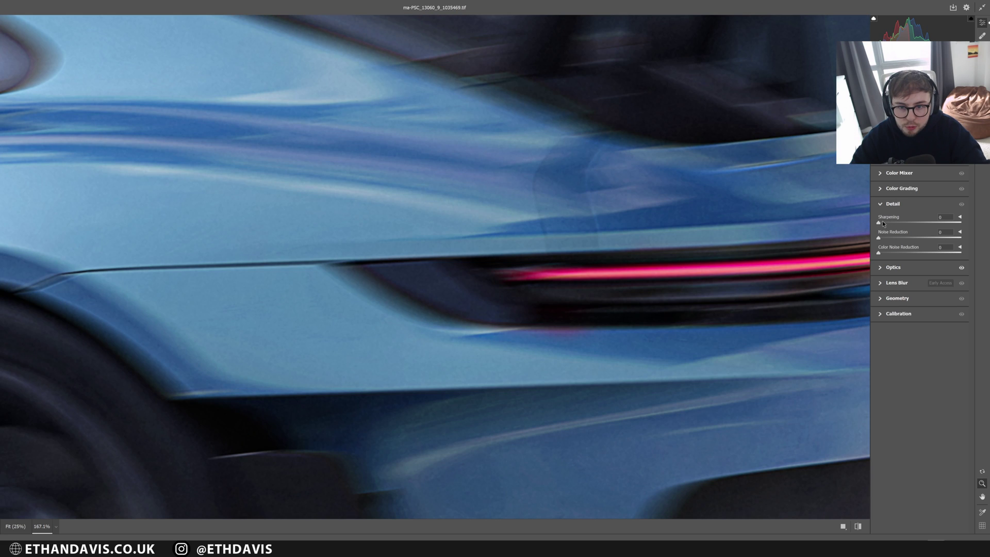
left_click_drag(883, 221, 895, 221)
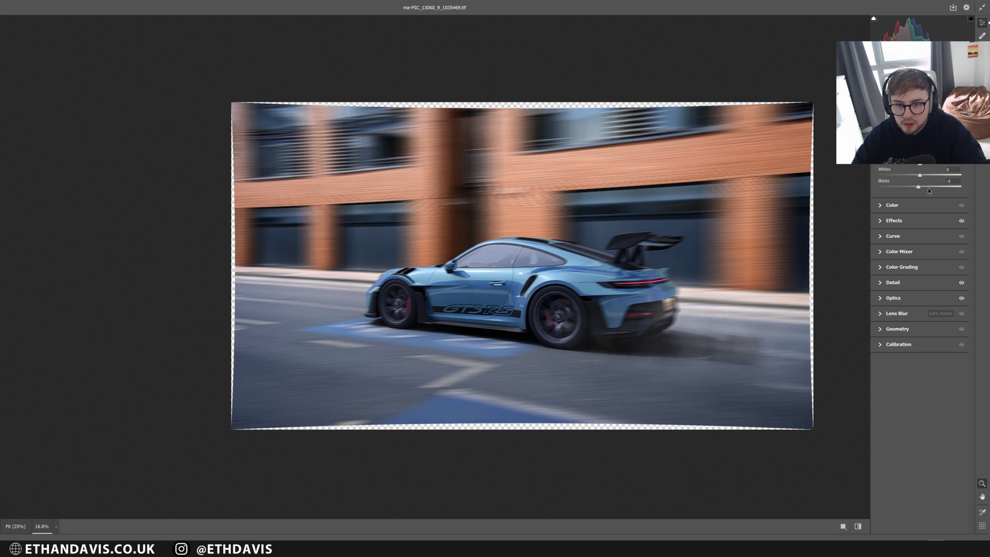
left_click_drag(915, 193, 927, 176)
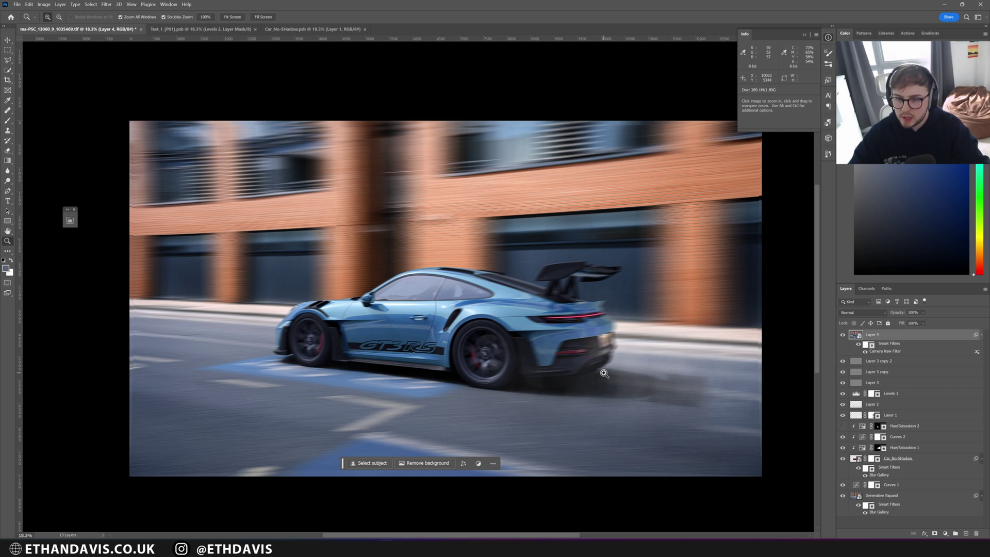
- Compare the composite with and without the Camera Raw grade by switching the visibility of Layer 4 off and on
left_click(842, 335)
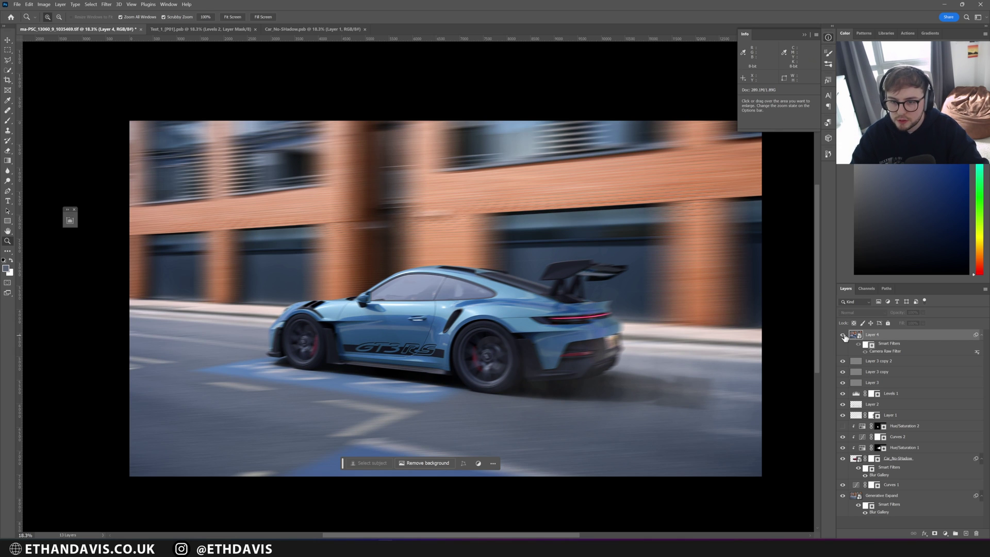
left_click(843, 336)
left_click(843, 336)
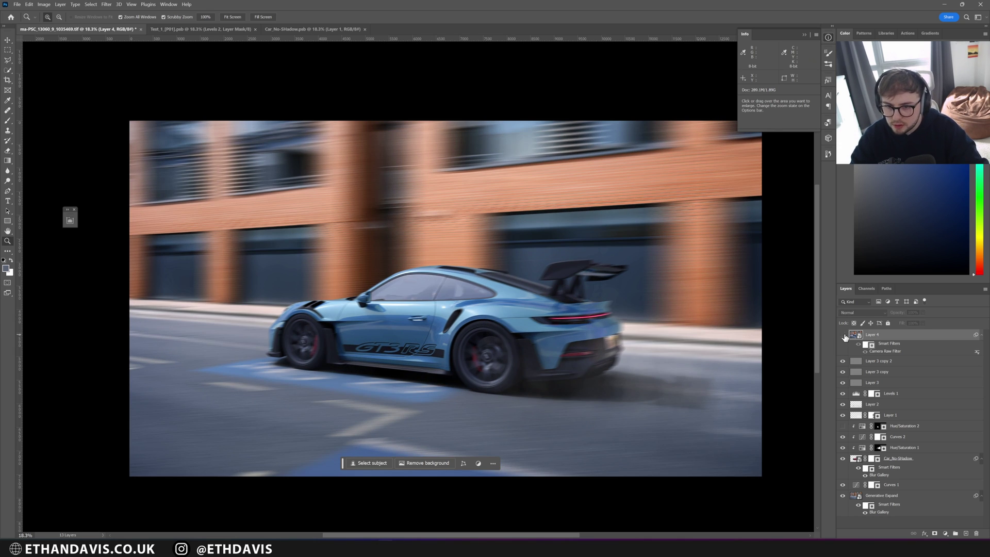
left_click(843, 335)
left_click(844, 335)
left_click(844, 336)
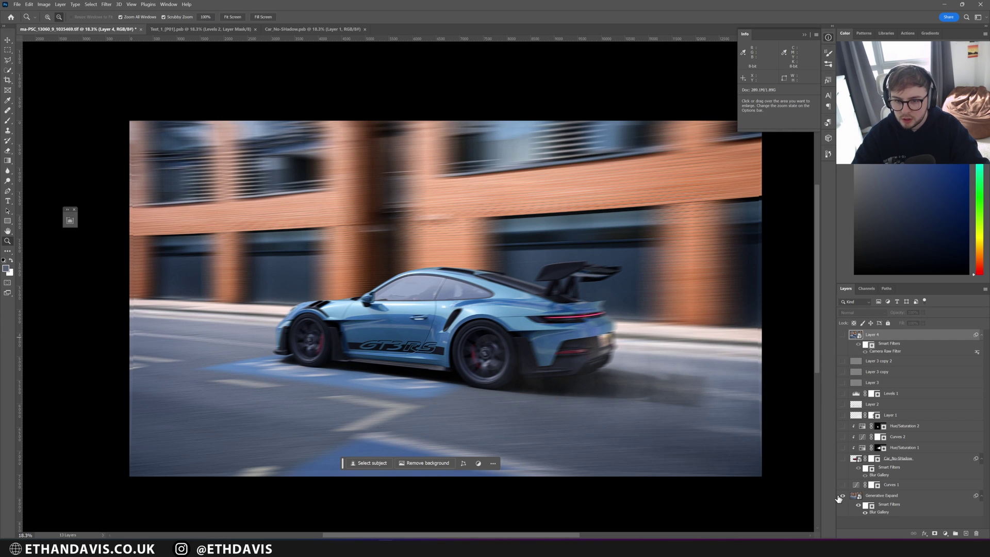
- Compare the finished composite with the empty street by isolating the Generative Expand layer, leaving the other layers restored
left_click(841, 496, "alt")
left_click(841, 495, "alt")
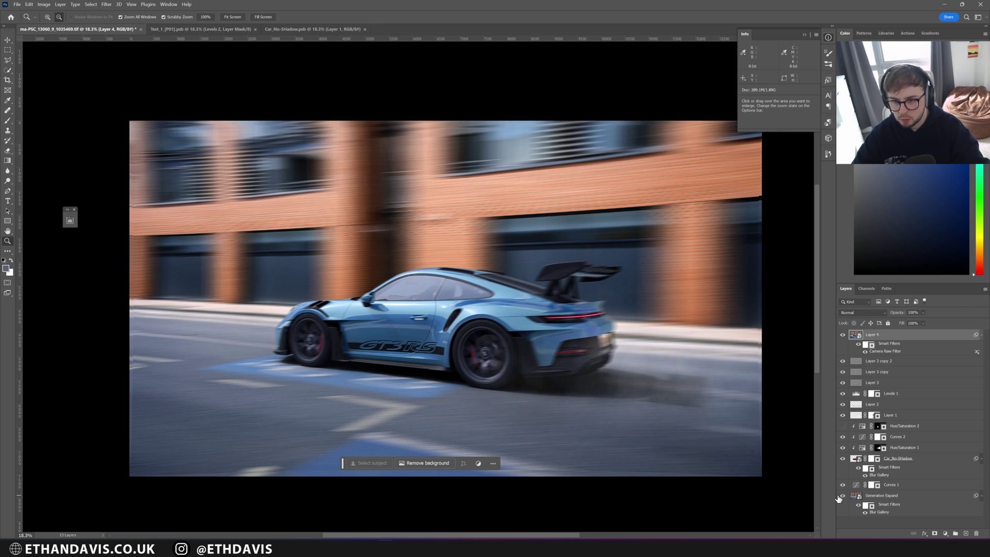
left_click(841, 495, "alt")
left_click(841, 495, "alt")
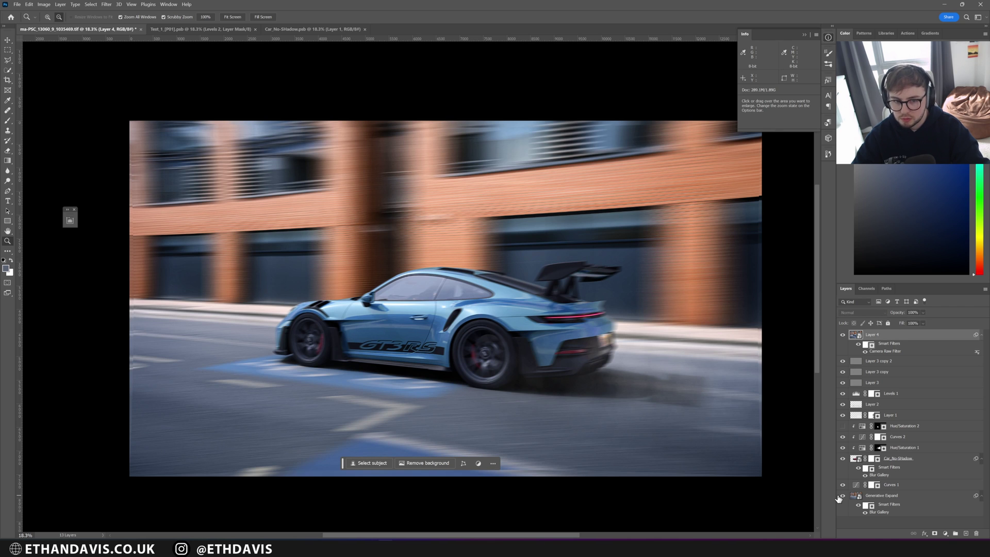
left_click(843, 335)
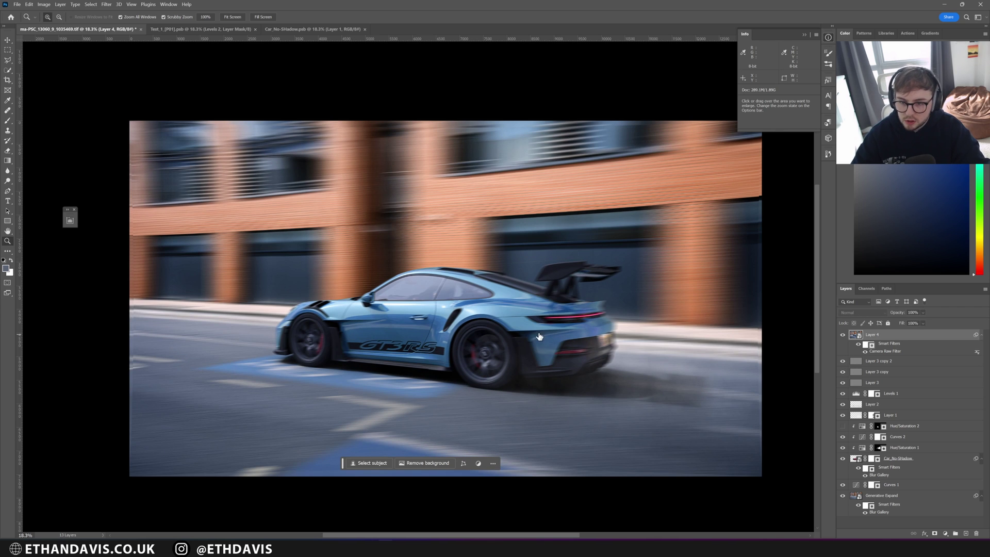
- Examine the graded composite around the building windows, the rear wheel and the car's side
left_click_drag(534, 338, 579, 334)
left_click_drag(515, 346, 494, 384)
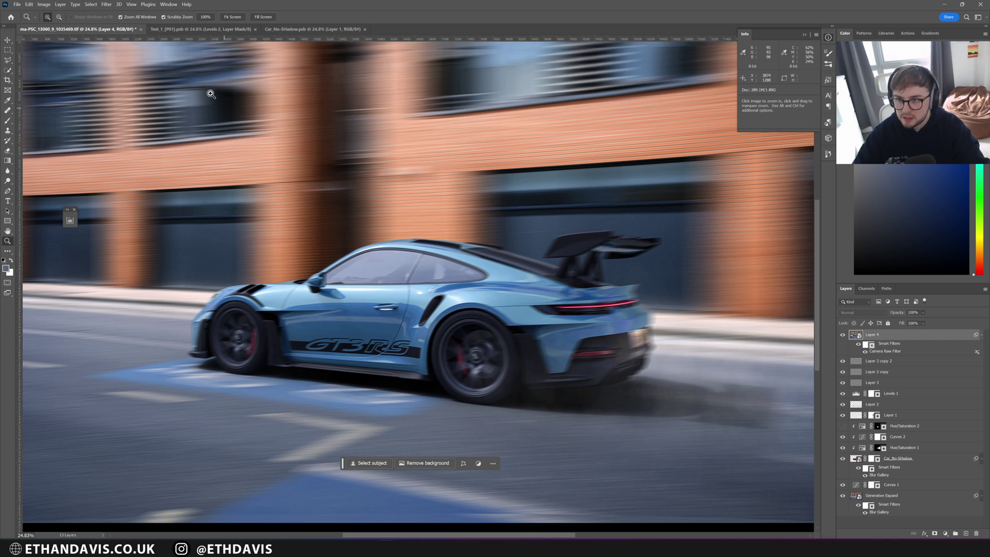
left_click_drag(274, 228, 390, 313)
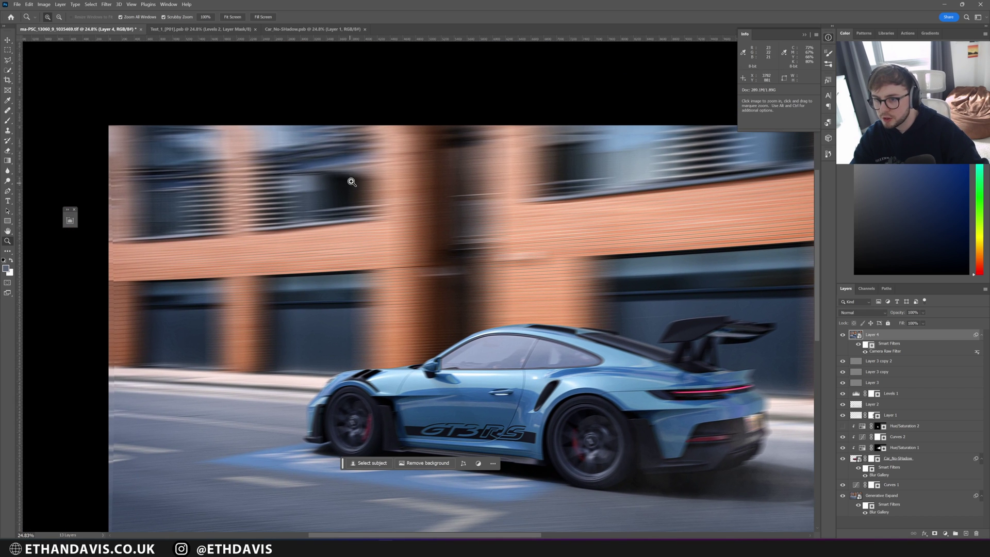
scroll(351, 193, "down", 3)
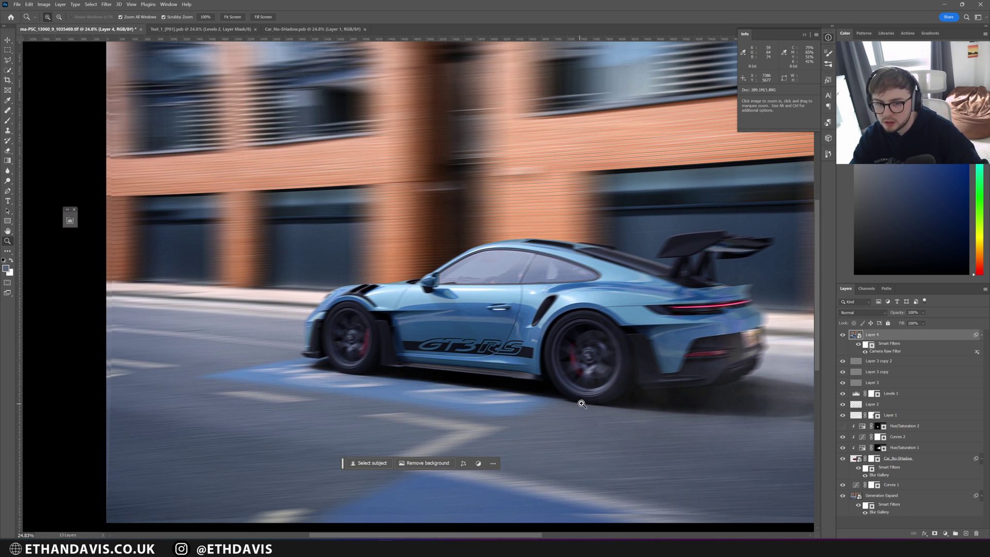
left_click(598, 402)
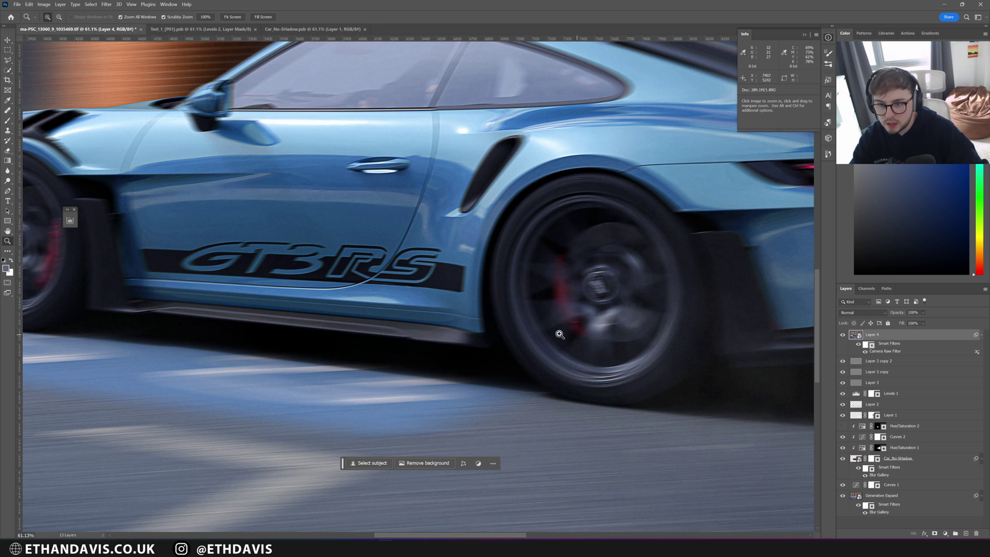
scroll(288, 281, "left", 5, "ctrl")
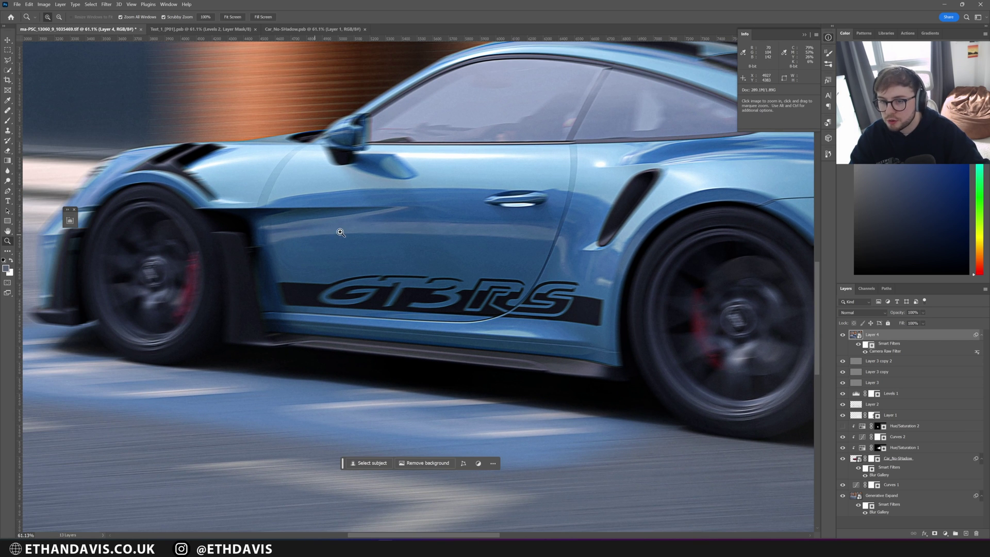
- Examine the front wheel, door and surrounding street in the graded composite
scroll(106, 349, "left", 6, "ctrl")
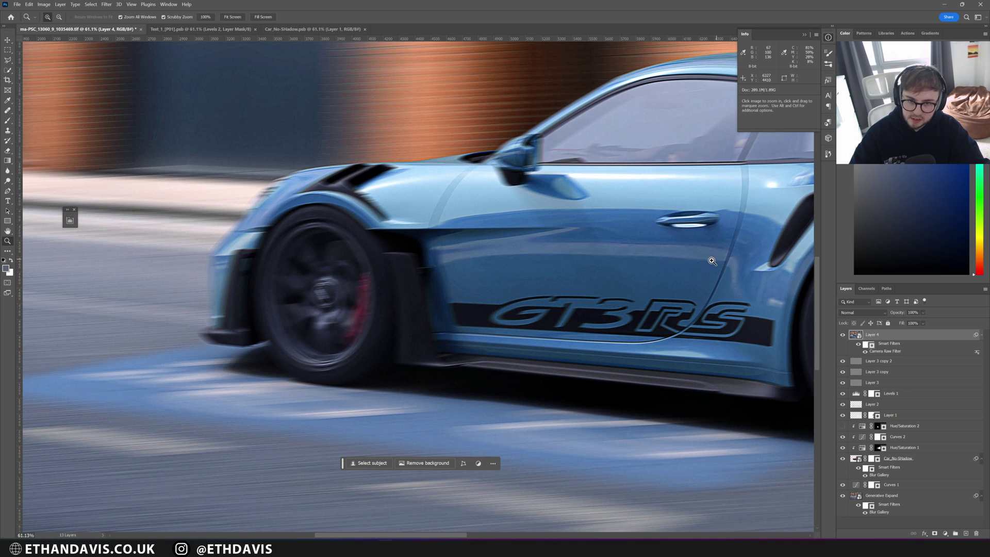
left_click_drag(567, 246, 477, 287)
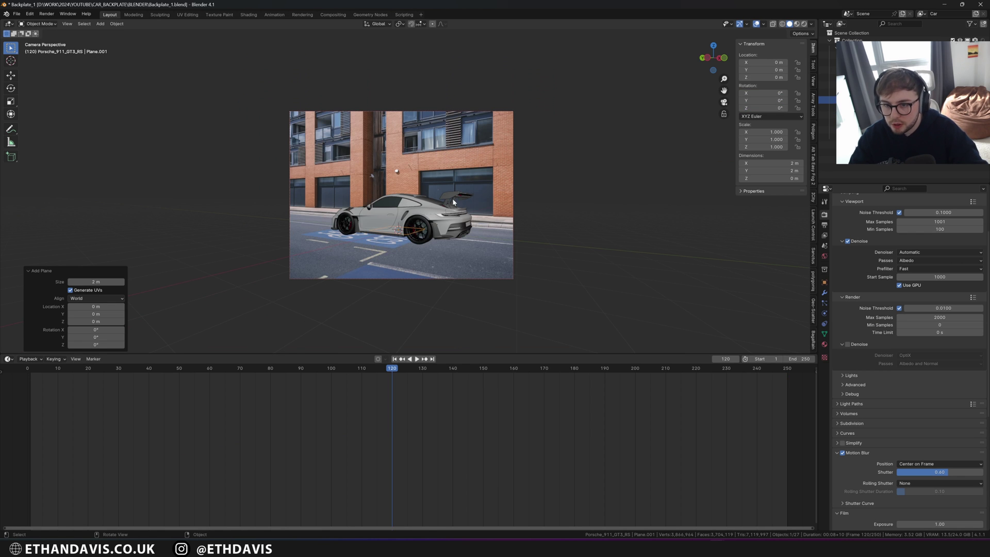
- Switch to Blender and move the new plane straight down along Z by about 4.17 m, below the car
key("g")
key("z")
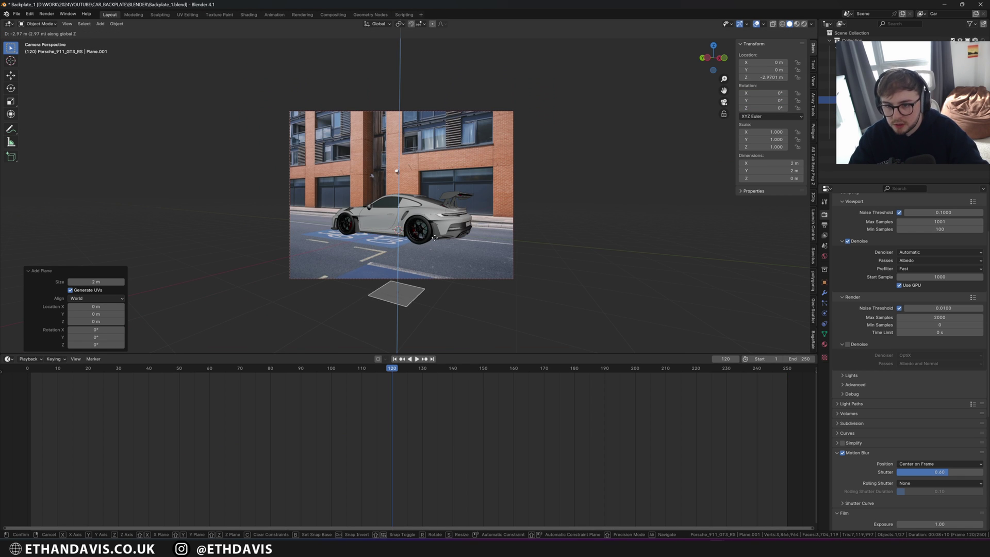
left_click(432, 278)
- Turn the timeline area into a Shader Editor and switch it from the World to the Object shader
left_click(9, 359)
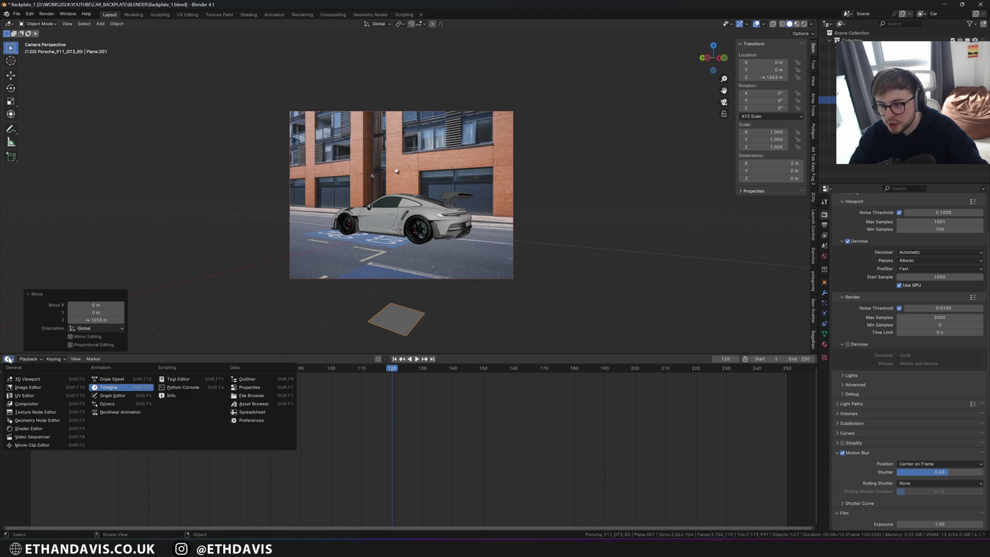
left_click(32, 426)
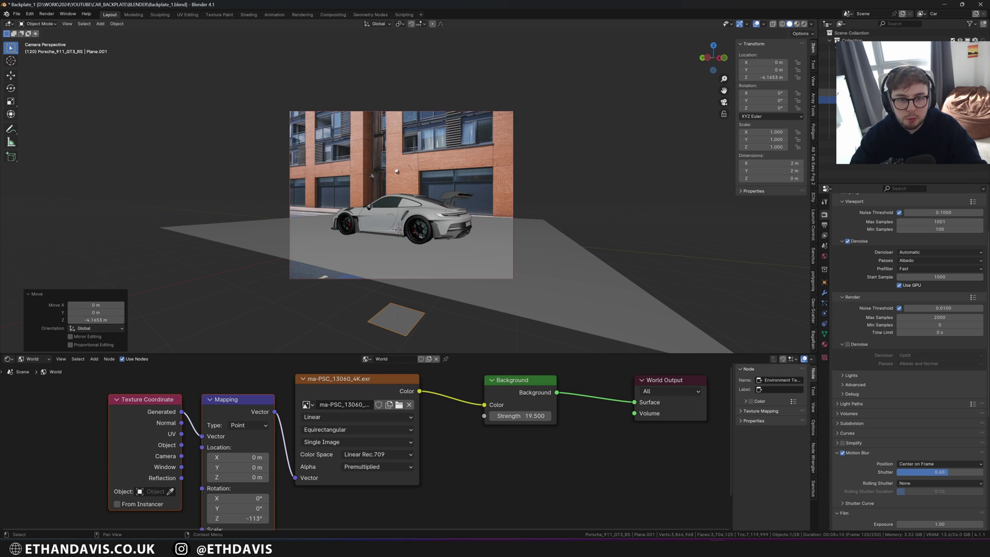
scroll(508, 288, "up", 2)
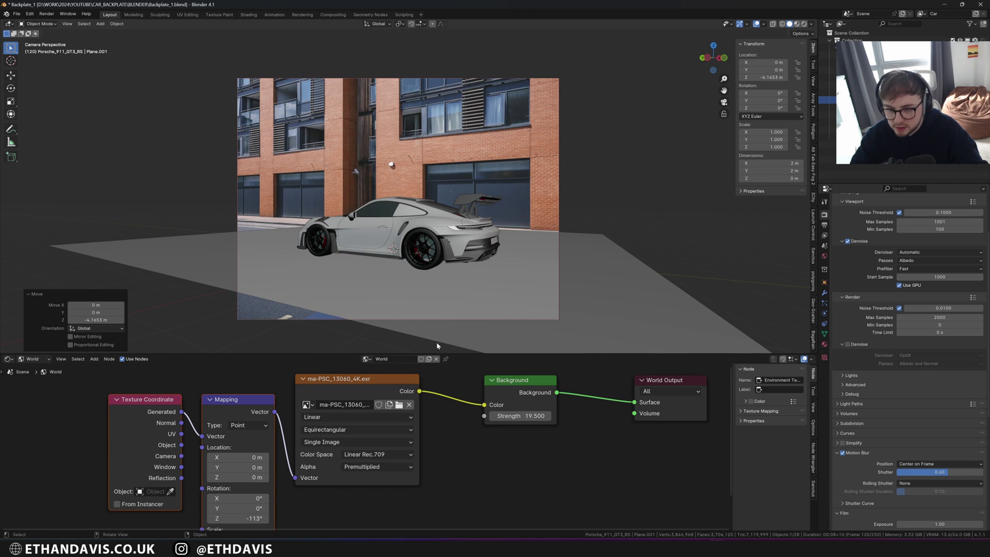
left_click(9, 358)
left_click(29, 428)
left_click(32, 358)
left_click(31, 371)
scroll(387, 292, "down", 3)
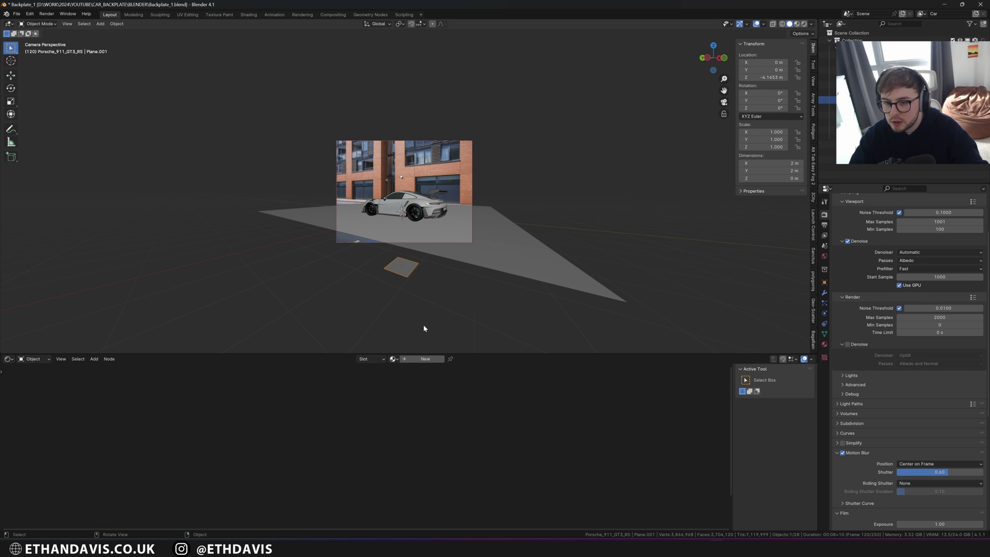
- Create a material named clay_overide on the plane with roughness 1.000 and a light grey base color
left_click(424, 358)
type("clay_overide")
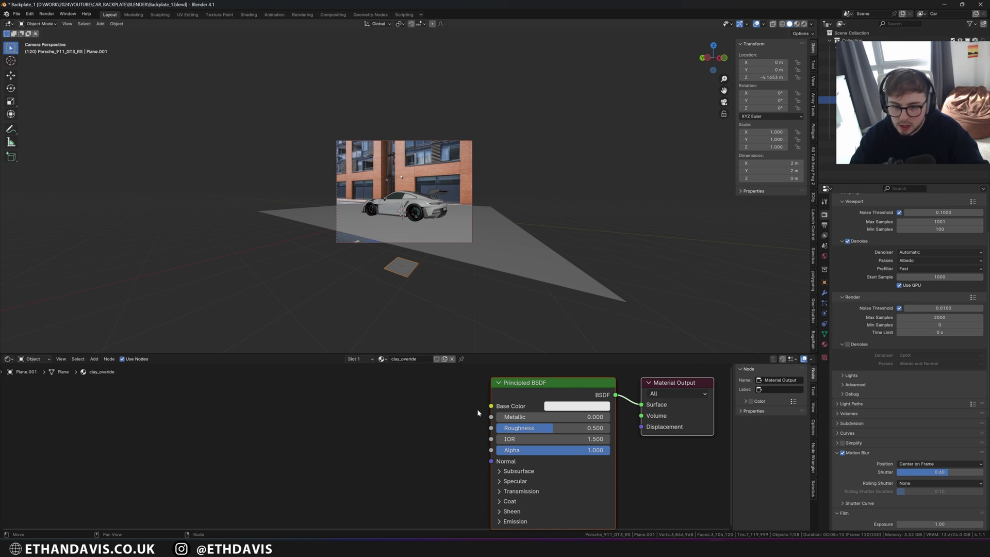
left_click_drag(521, 428, 610, 428)
left_click(578, 405)
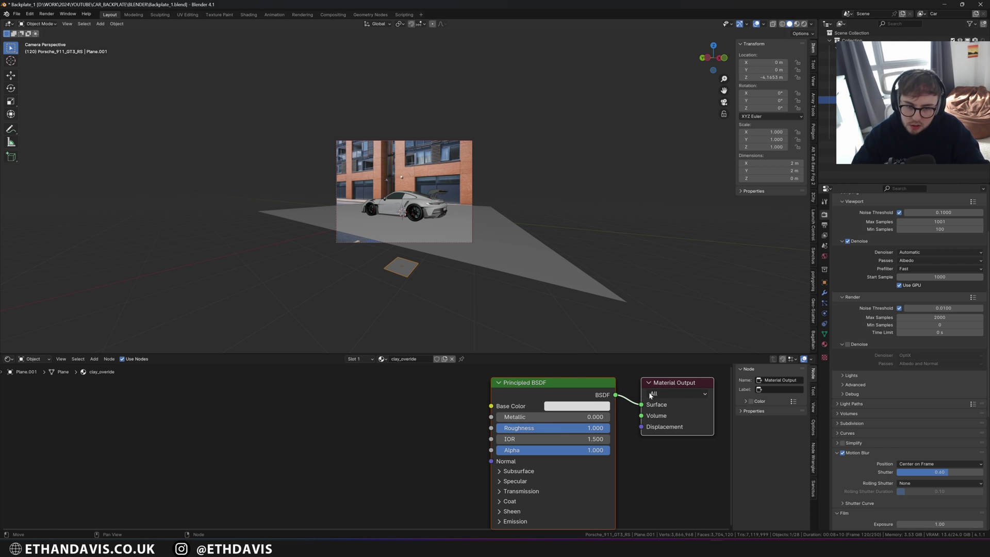
- Assign clay_overide as the material override of the Car view layer
scroll(907, 508, "down", 8)
left_click(824, 235)
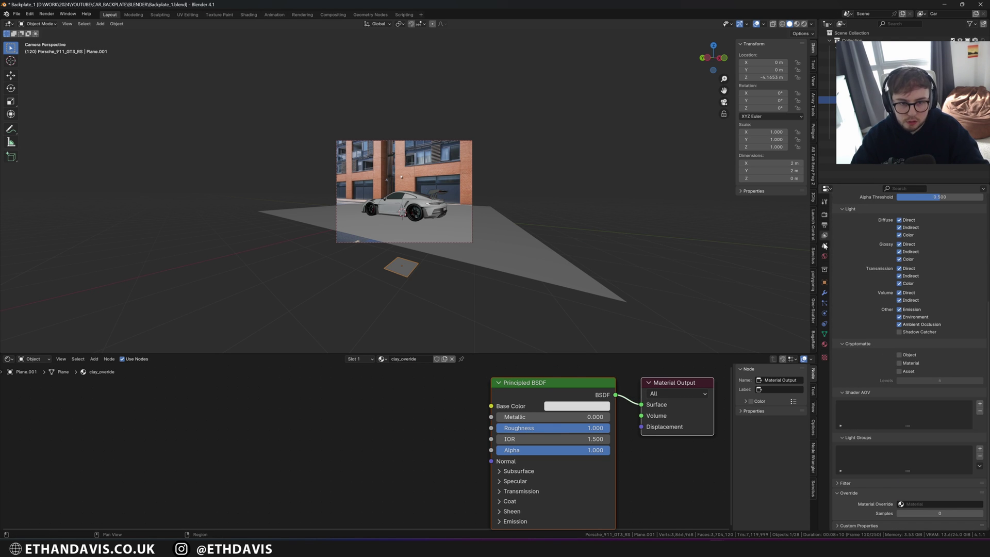
left_click(920, 503)
type("clay")
left_click(925, 426)
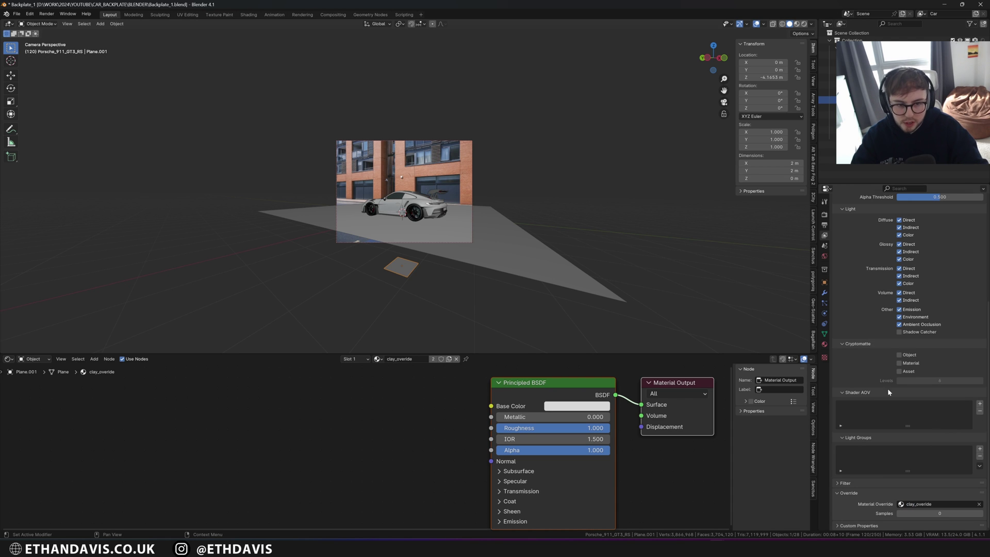
- Set the render's maximum samples to 500 after checking the output resolution
left_click(824, 214)
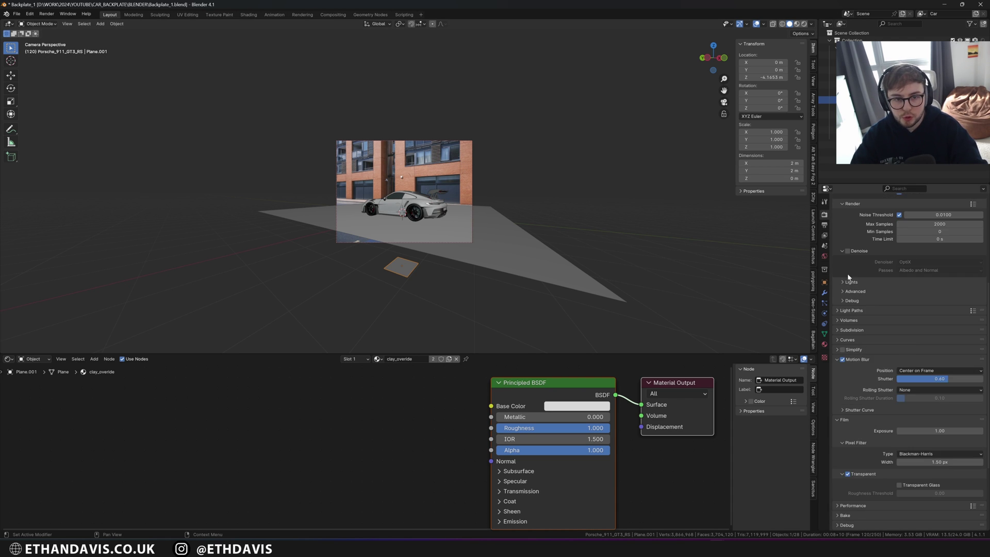
scroll(859, 280, "up", 3)
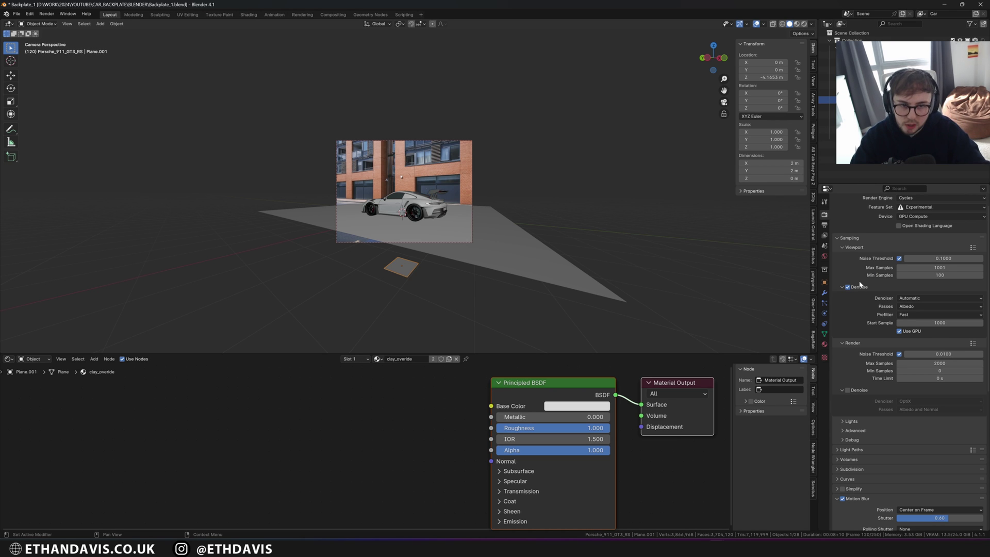
scroll(859, 283, "up", 1)
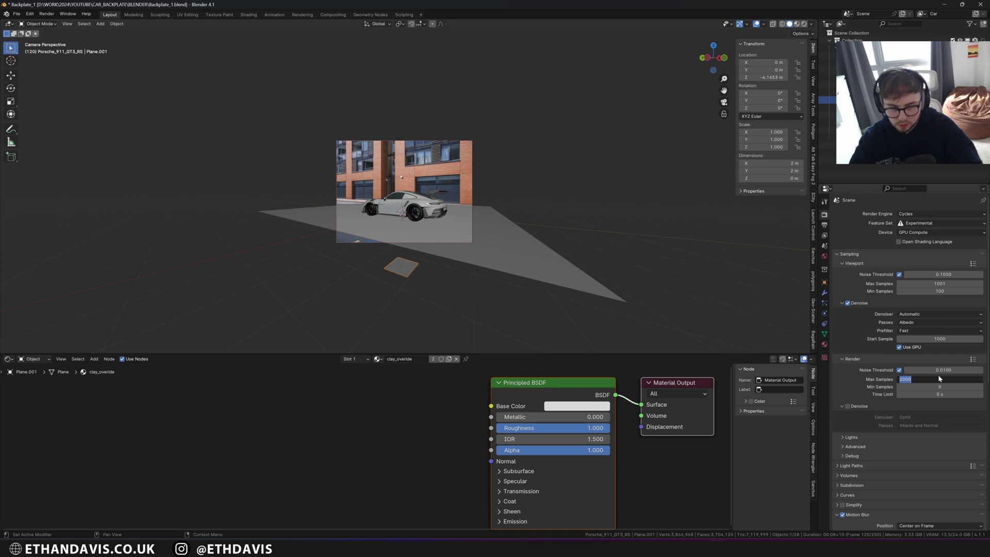
left_click(824, 225)
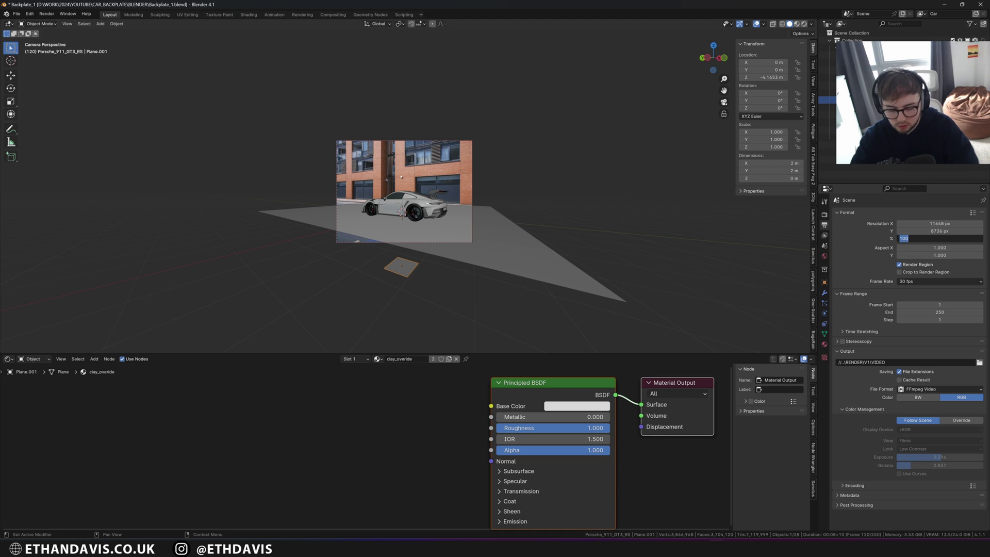
left_click(824, 215)
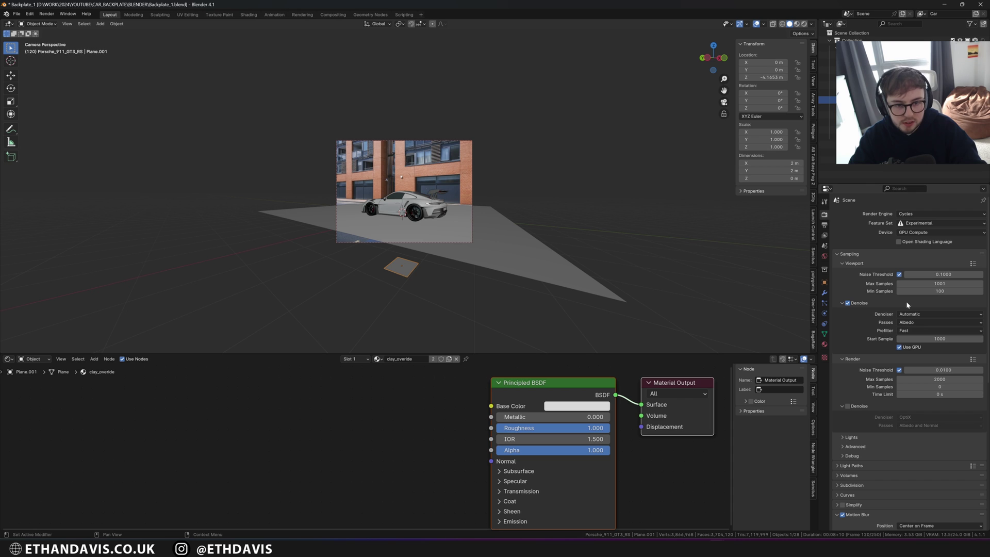
left_click(939, 379)
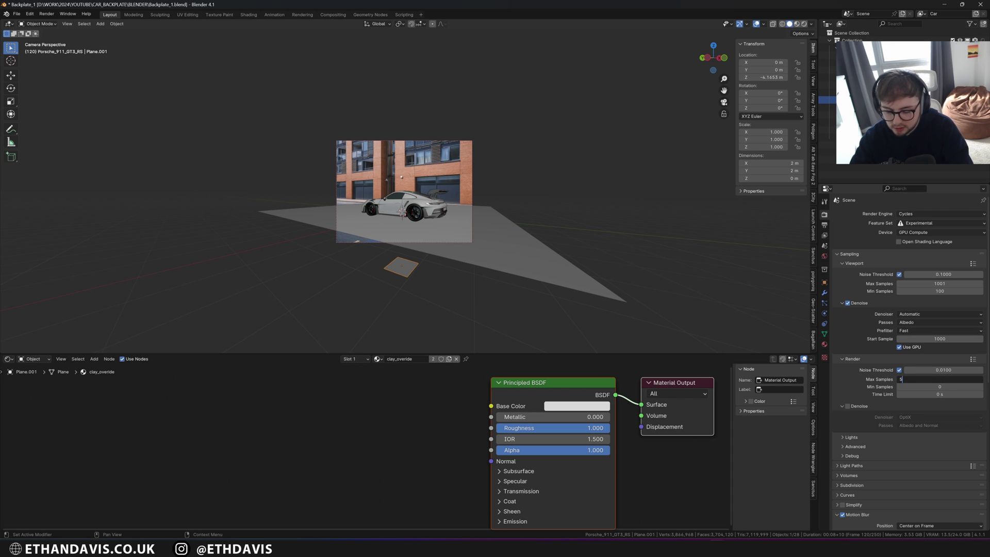
type("500")
key("Return")
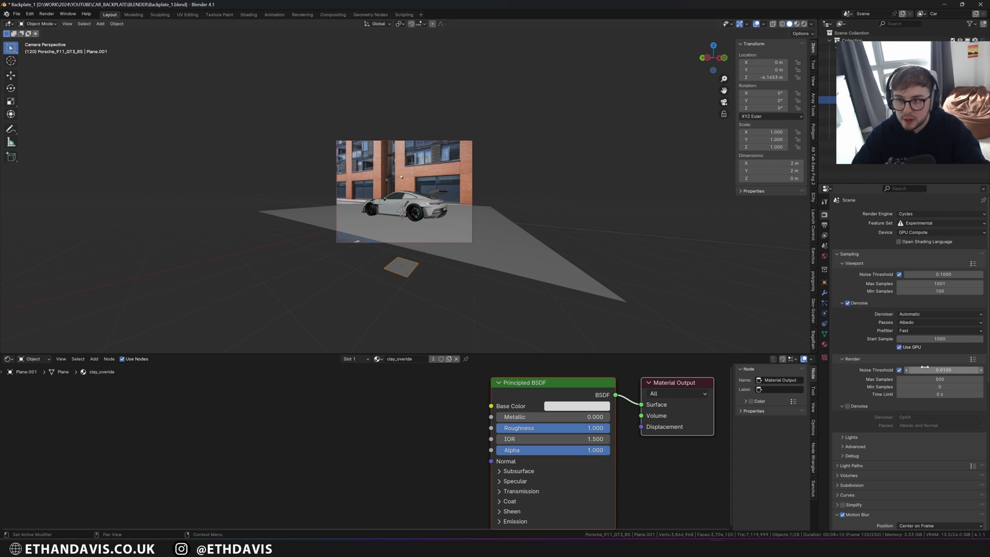
- Set the File Output node's file subpath to clay in the compositor and save the Blender file
left_click(333, 15)
left_click(507, 132)
left_click(734, 230)
key("ctrl+a")
key("BackSpace")
type("clay")
key("Return")
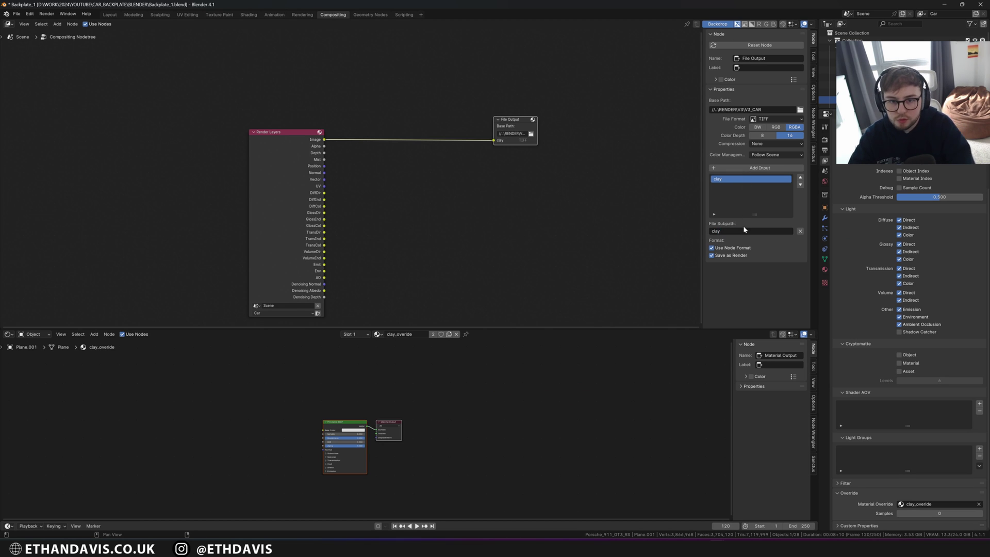
key("ctrl+s")
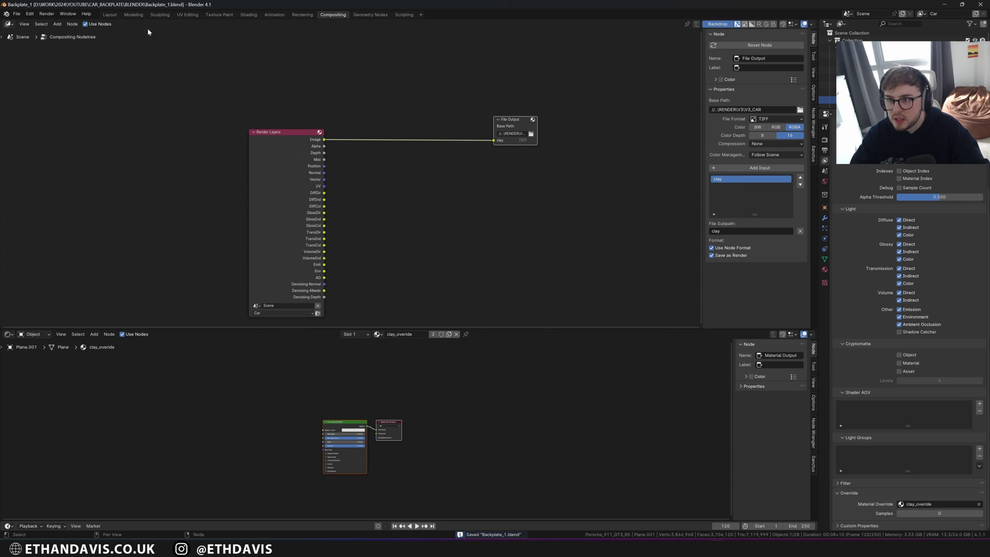
- View the clay render result of the car, and close the render window
left_click(110, 15)
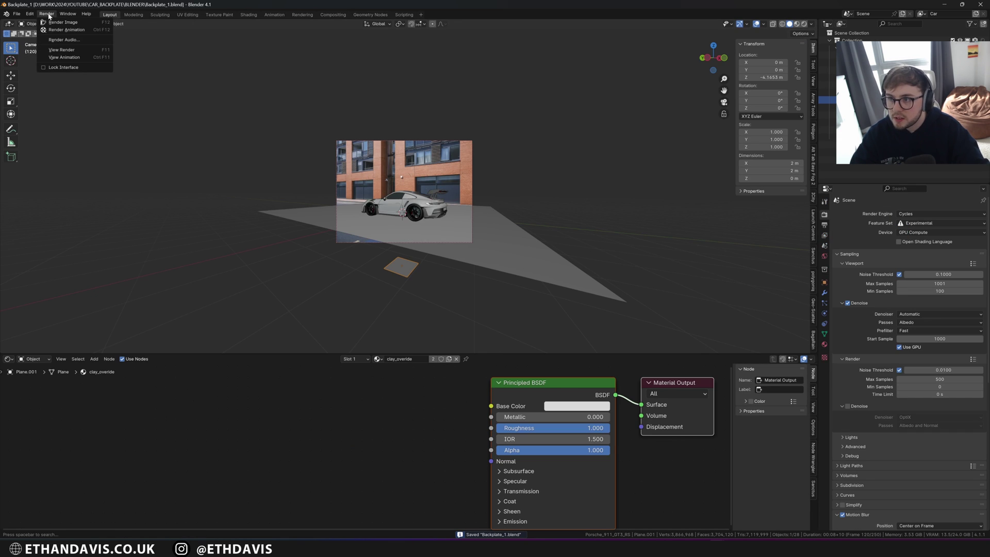
left_click(46, 15)
left_click(62, 55)
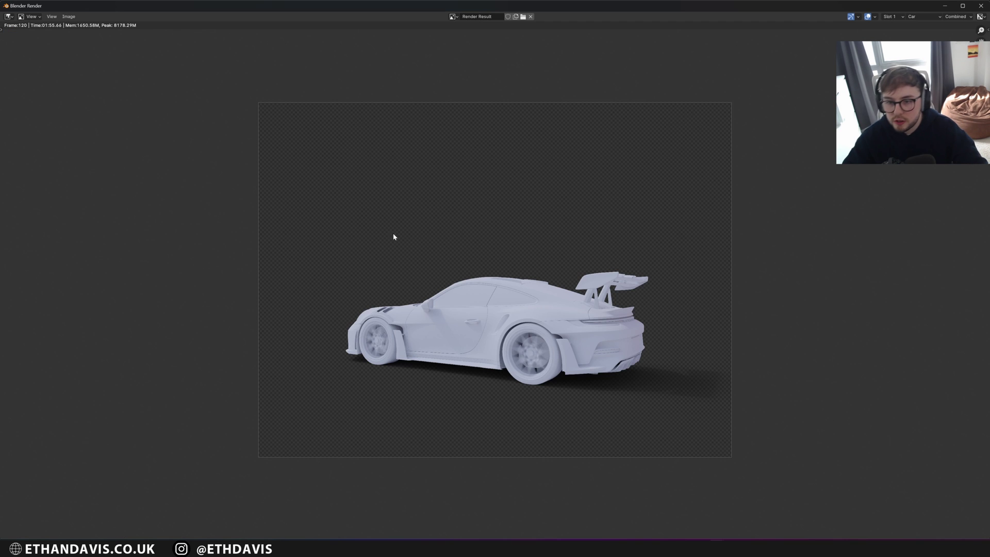
left_click(979, 6)
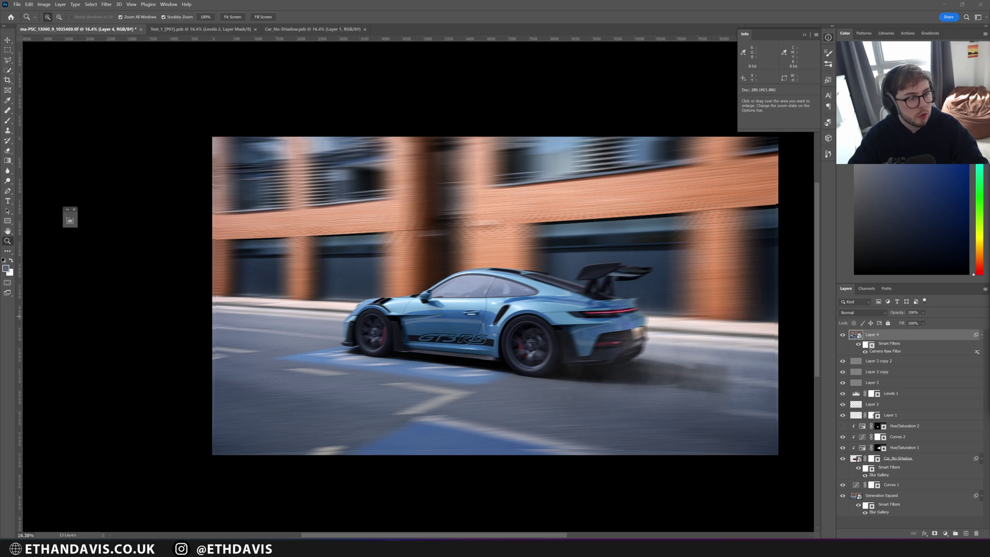
- Switch to Photoshop, place clay0120 above Layer 4 and scale it to about 47.1% aligned exactly over the blue car
left_click_drag(492, 312, 466, 309)
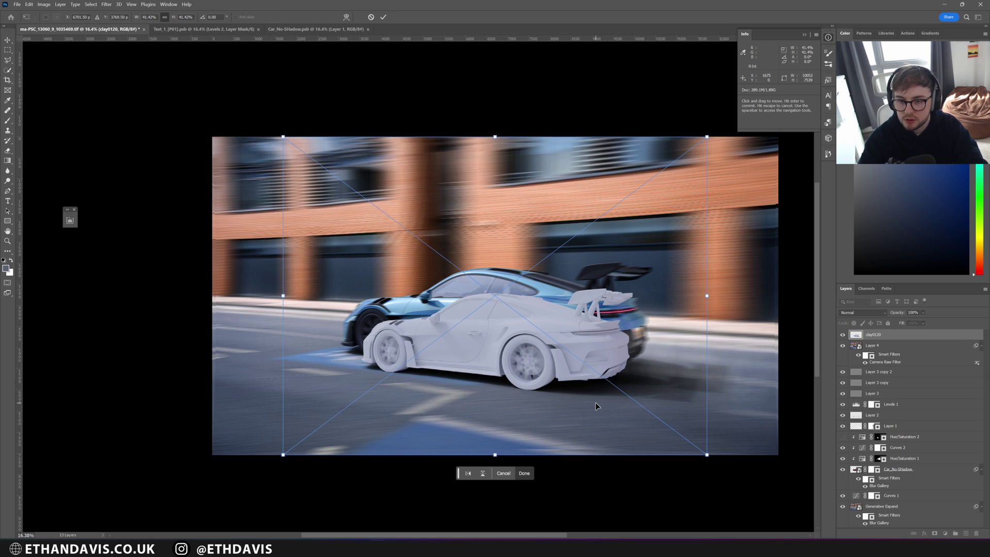
key("Return")
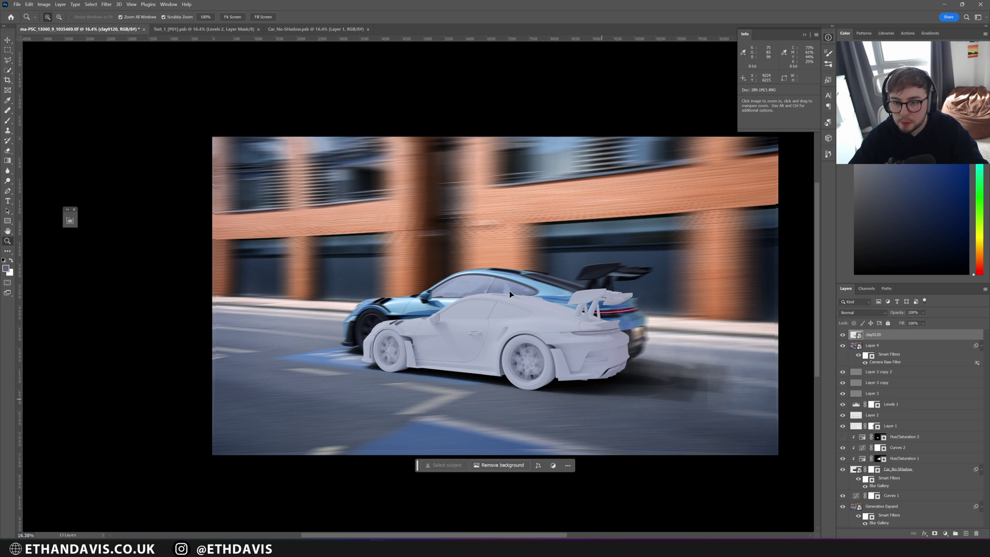
key("ctrl+t")
left_click_drag(495, 139, 503, 114, "alt")
left_click_drag(539, 350, 541, 327)
key("shift+Up")
key("shift+Up")
key("shift+Up")
key("shift+Up")
key("shift+Up")
key("shift+Up")
key("shift+Left")
key("shift+Left")
key("shift+Left")
key("shift+Left")
key("shift+Left")
key("shift+Left")
key("shift+Left")
key("Up")
key("Up")
key("Right")
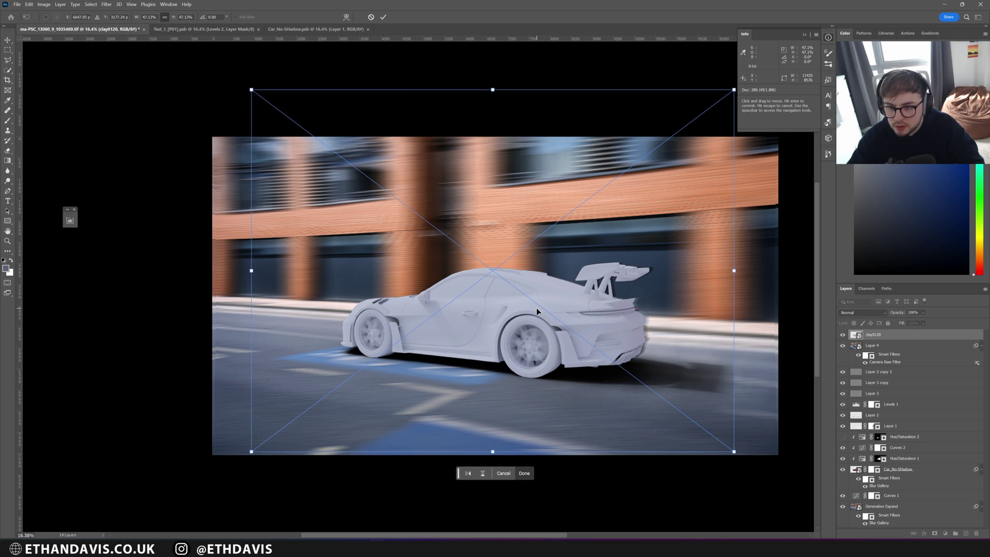
key("Return")
key("z")
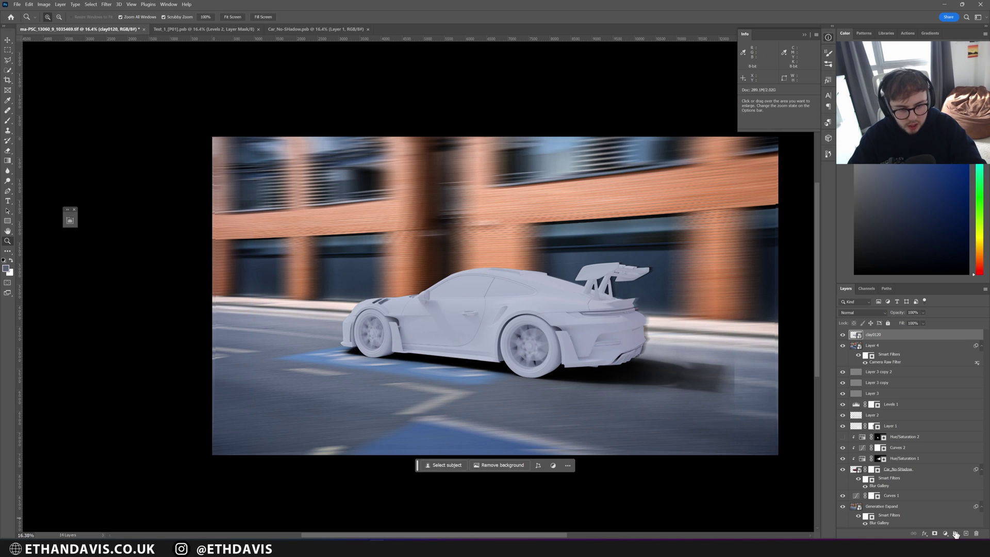
- Add a Levels adjustment clipped to clay0120 with midtones 0.66, a lowered white input and Luminosity blending
left_click(945, 535)
left_click(934, 310)
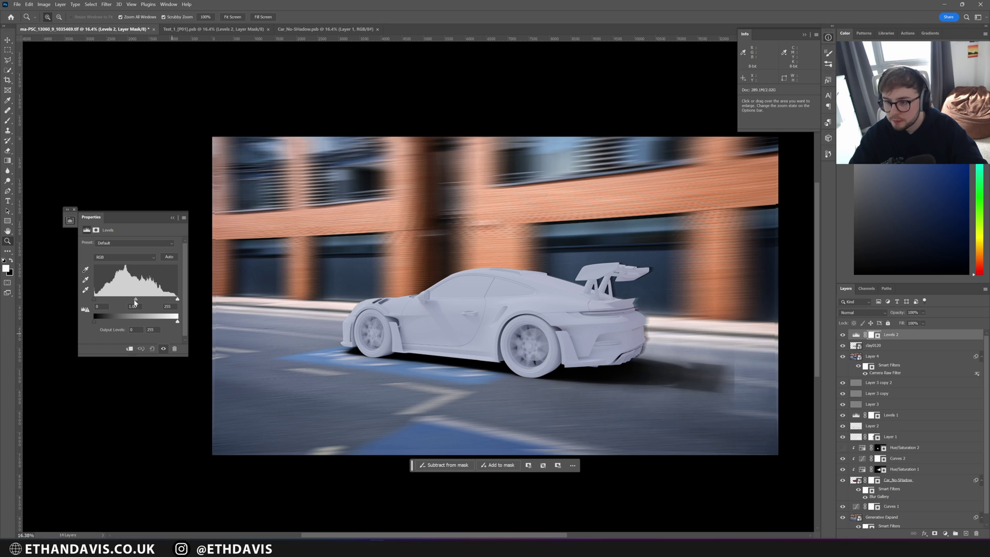
left_click_drag(135, 299, 165, 299)
left_click(129, 349)
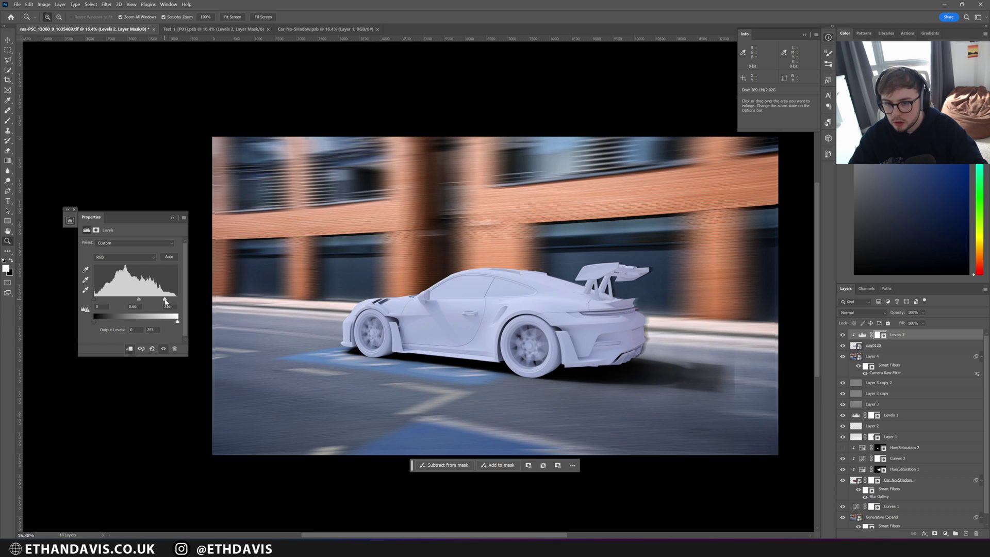
left_click(861, 312)
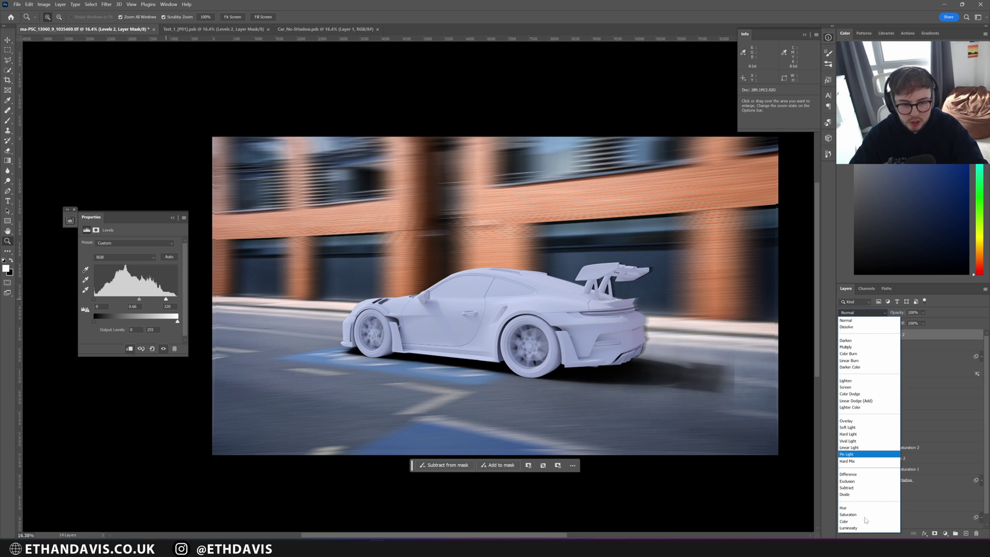
left_click(864, 527)
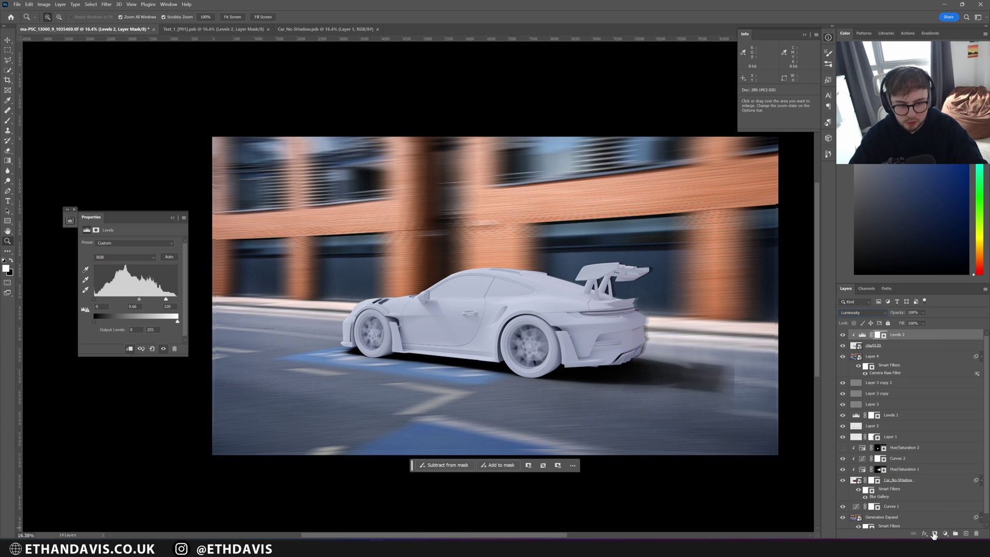
- Create a new layer group above the clay layers and add a layer mask to it
left_click(909, 348)
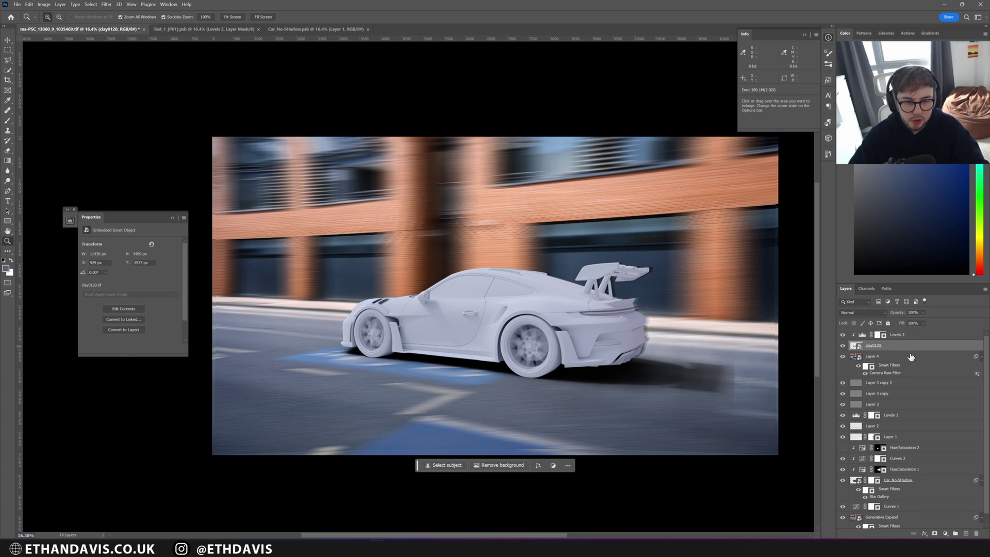
left_click(954, 532)
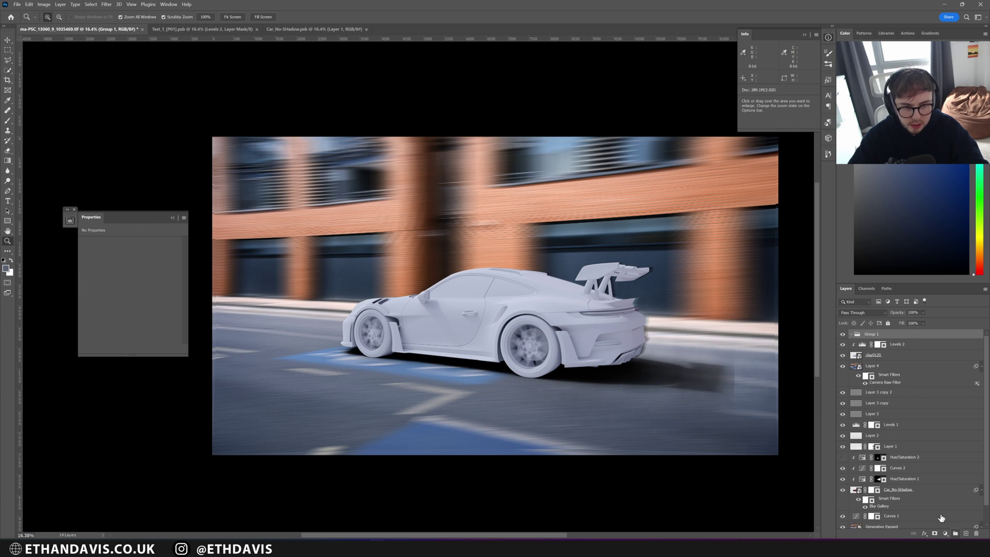
key("ctrl+alt+m")
- Put Levels 2 and clay0120 in Group 1 and mask it diagonally so the clay covers only the car's front half
left_click(7, 59)
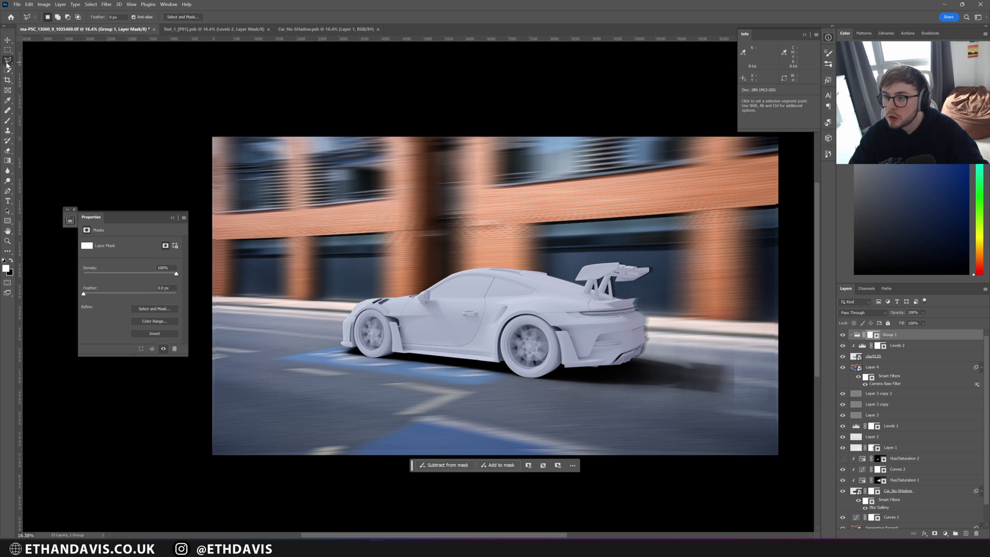
left_click(524, 251)
left_click(416, 386)
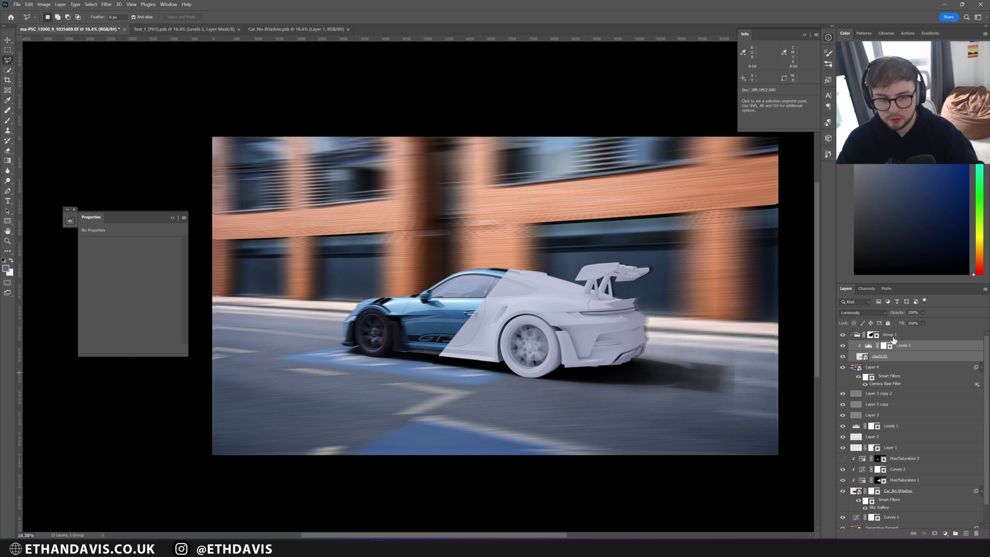
left_click(868, 334)
key("ctrl+i")
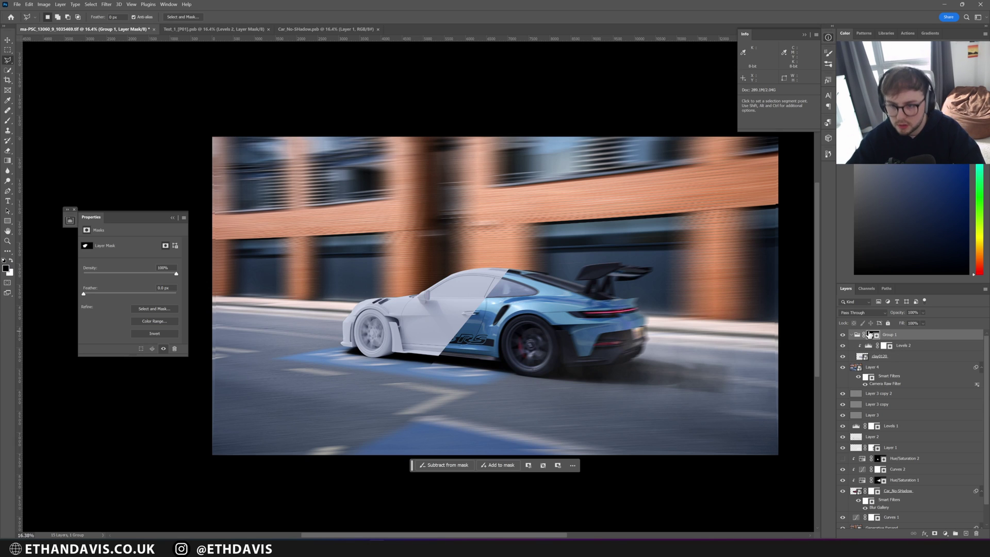
- Brighten the clay half by setting the Levels 2 white input to 202
left_click(899, 345)
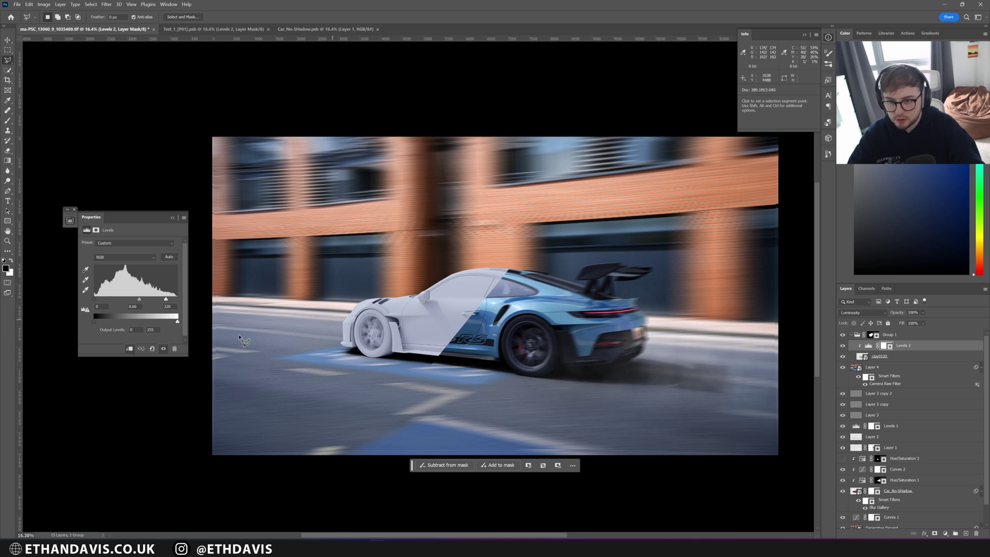
left_click_drag(166, 300, 159, 300)
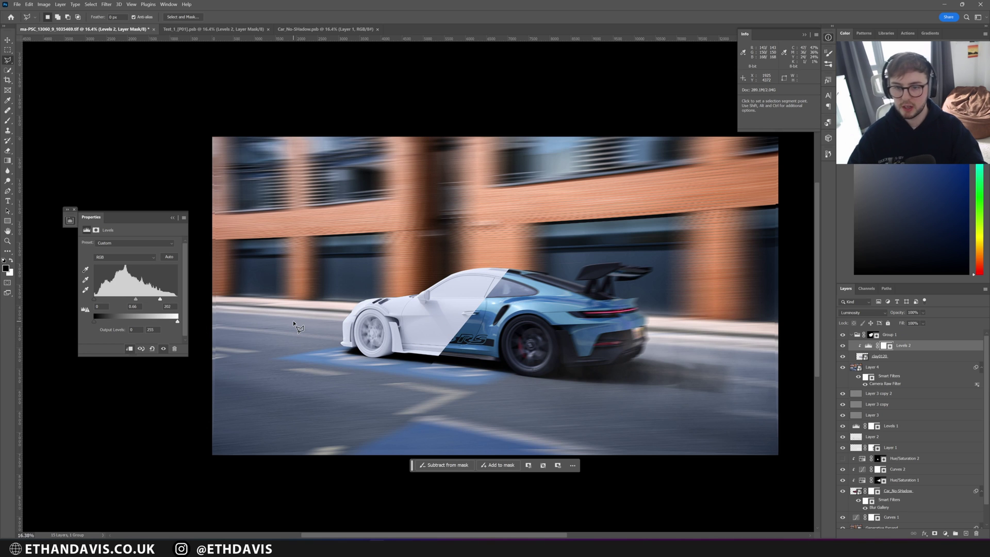